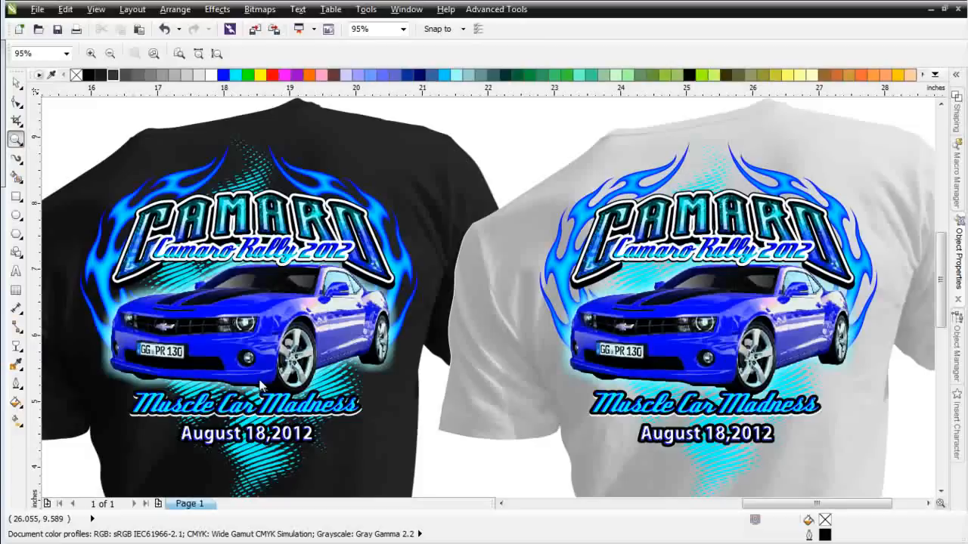
pyautogui.click(255, 11)
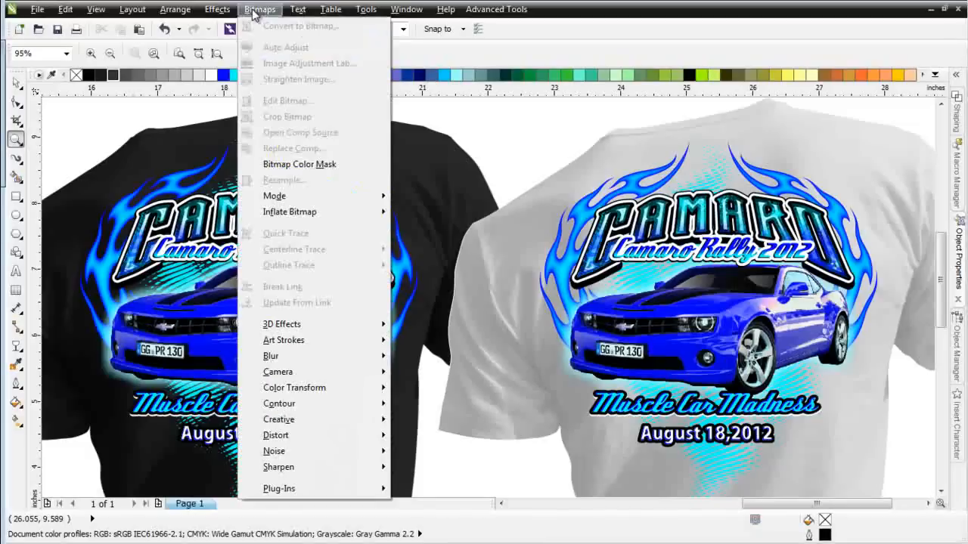
pyautogui.moveTo(302, 341)
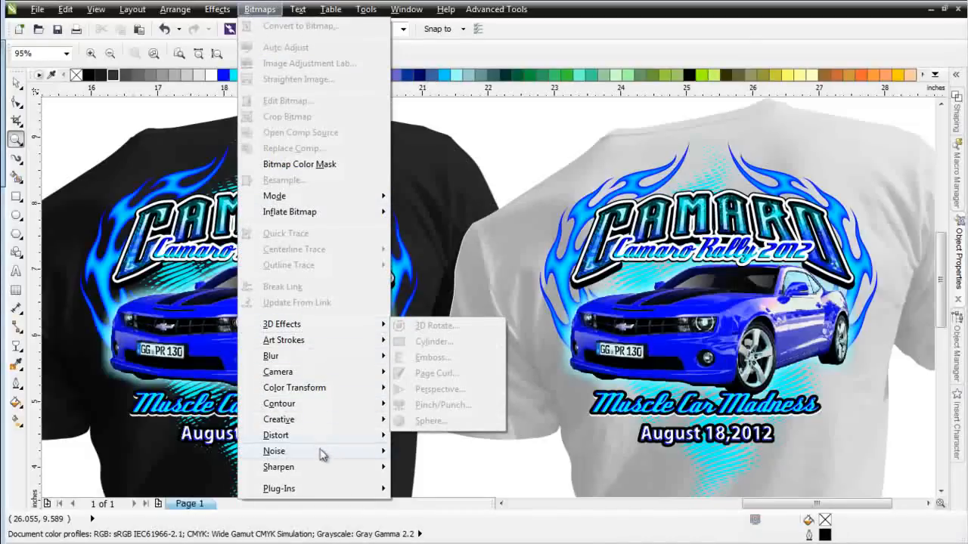
pyautogui.moveTo(324, 469)
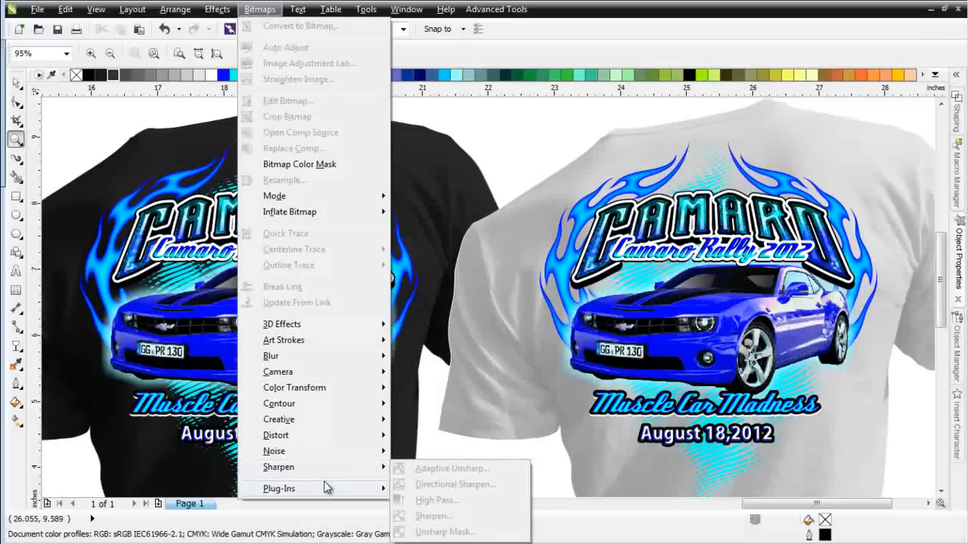
pyautogui.moveTo(326, 486)
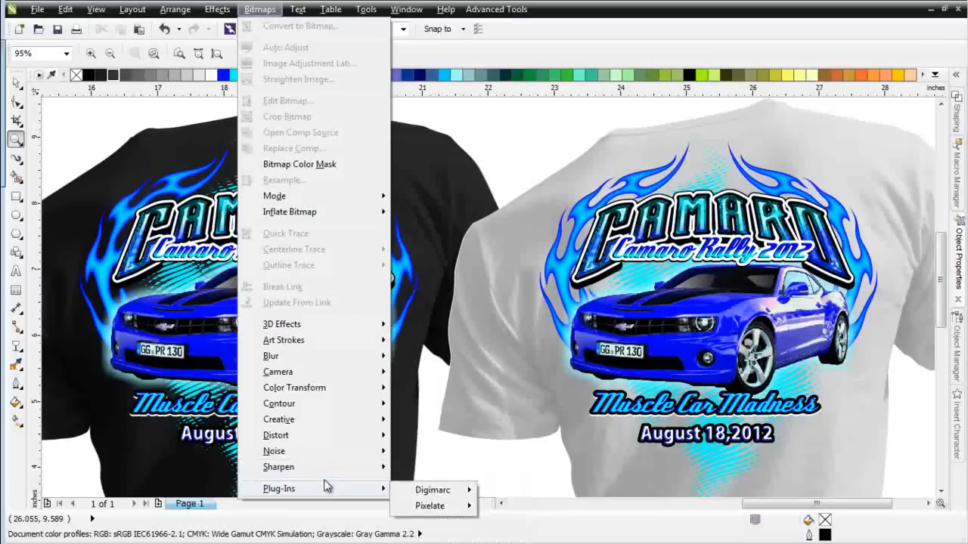
pyautogui.click(227, 325)
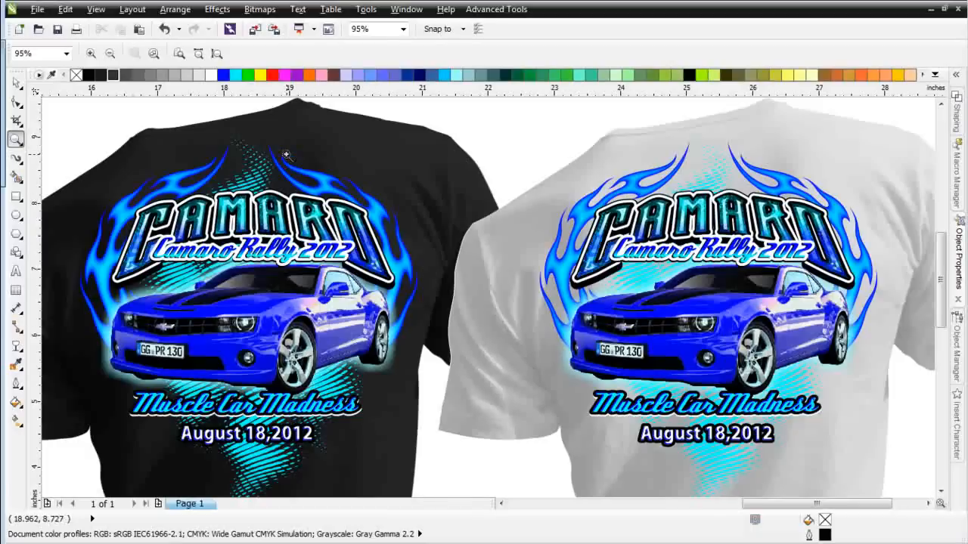
# Examine the Camaro Rally artwork on the black shirt, from the title lettering and flames to the lower text and halftone
pyautogui.moveTo(96, 157); pyautogui.dragTo(306, 300)
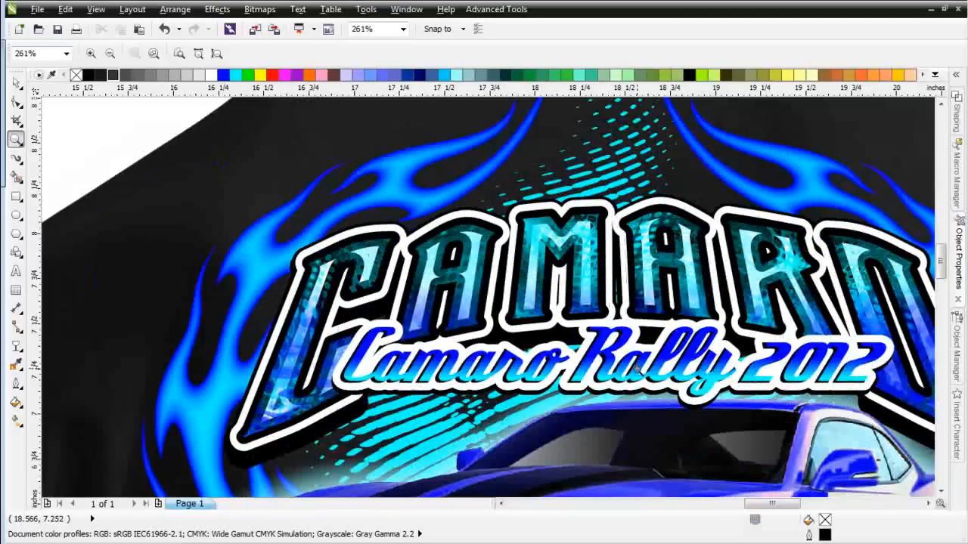
pyautogui.scroll(-2, 737, 381)
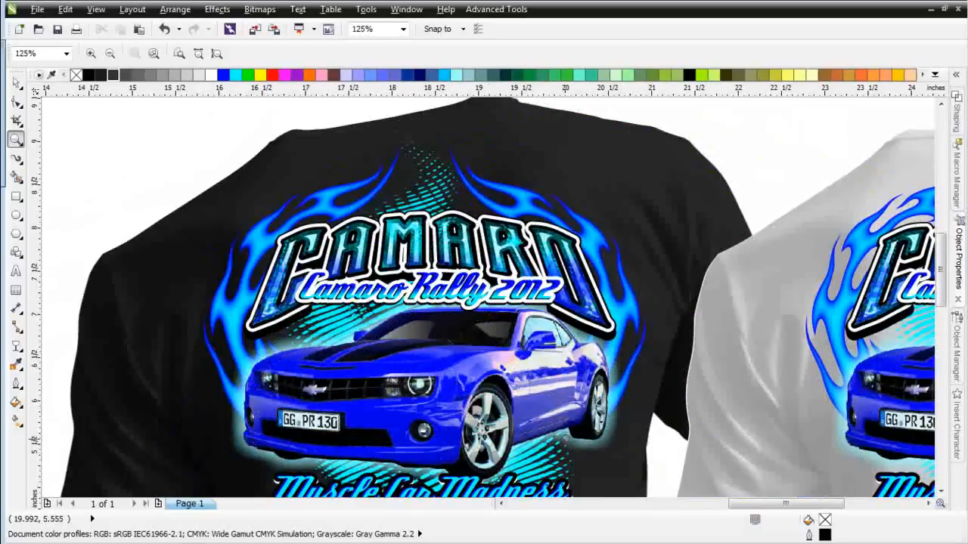
pyautogui.scroll(-1, 601, 432)
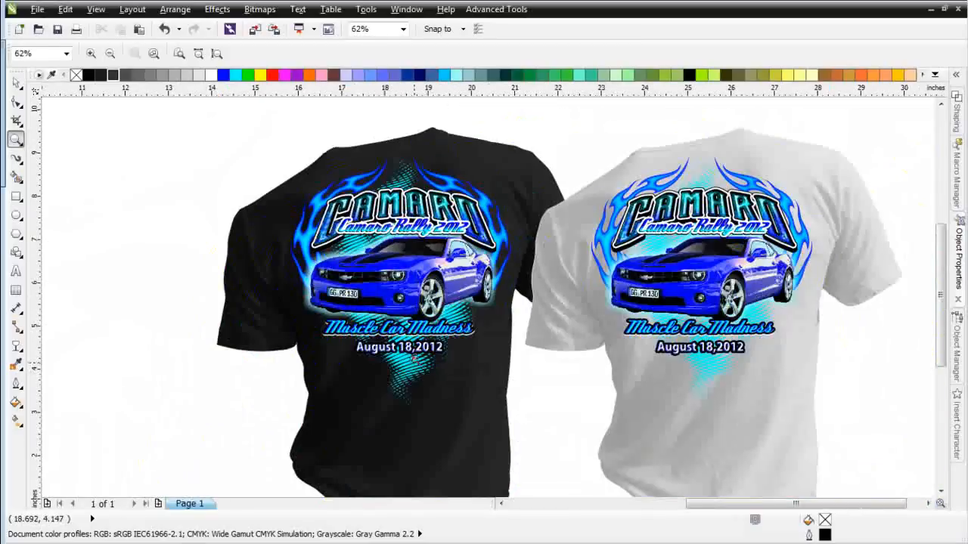
pyautogui.click(415, 360)
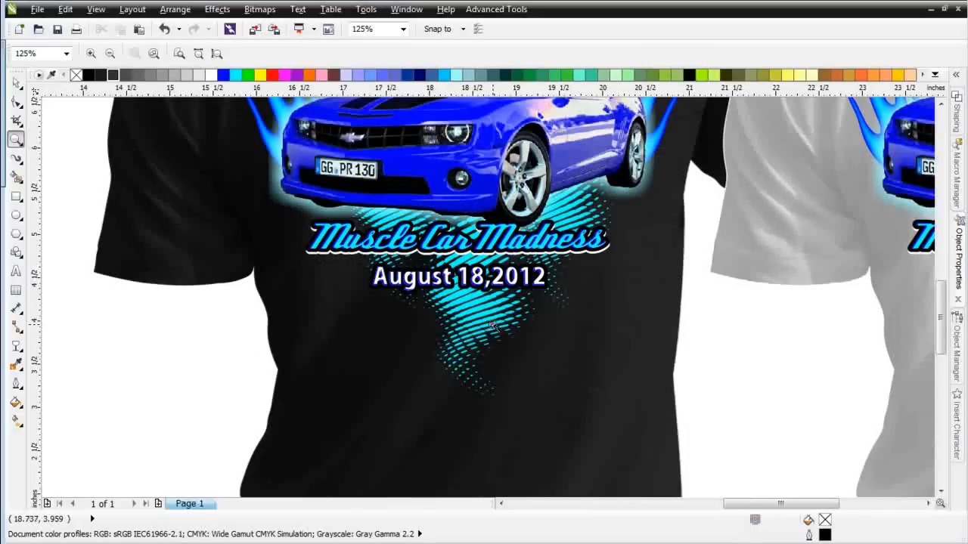
pyautogui.rightClick(461, 272)
pyautogui.rightClick(458, 150)
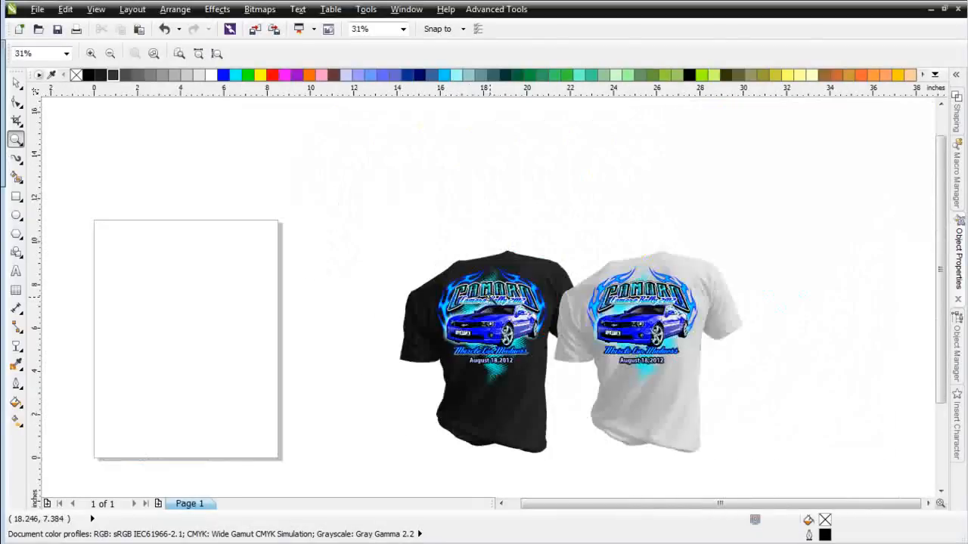
pyautogui.click(492, 297)
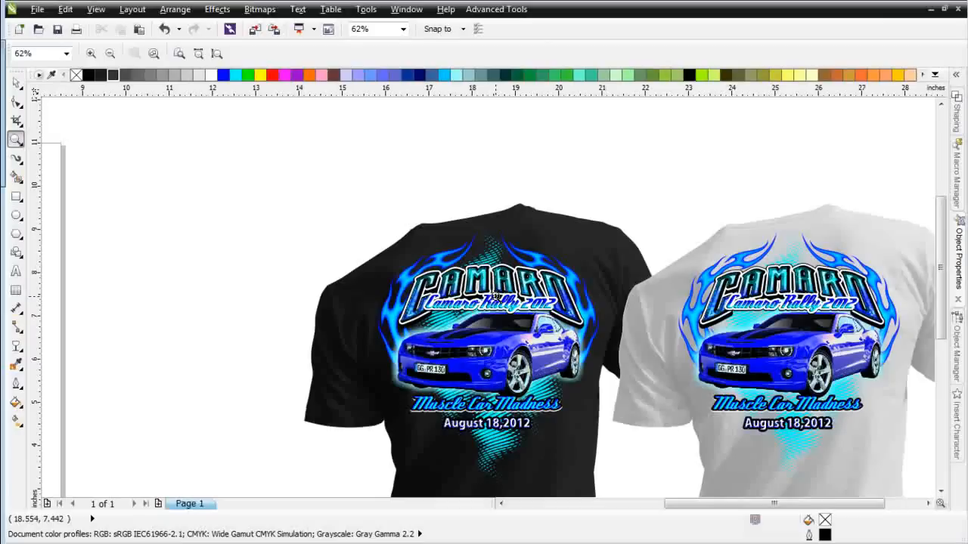
pyautogui.moveTo(342, 215); pyautogui.dragTo(574, 409)
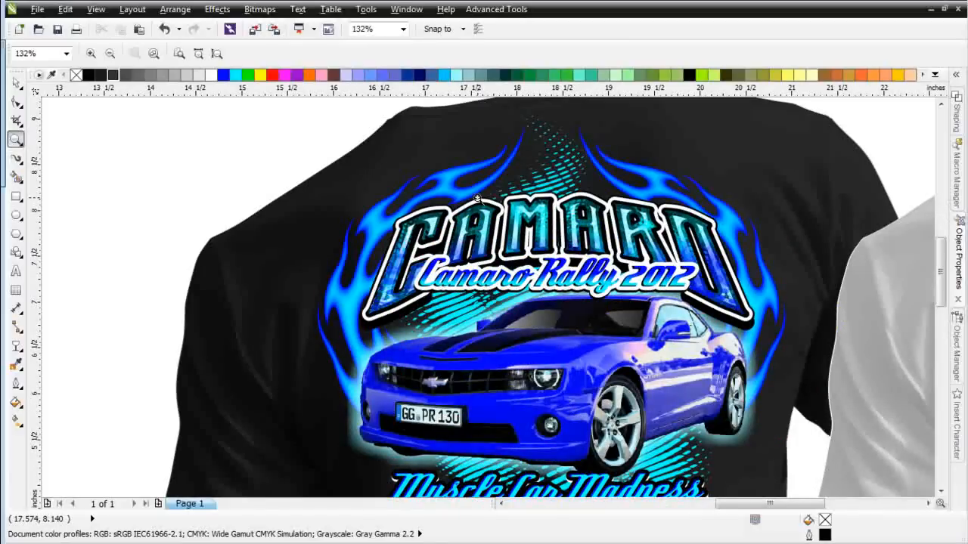
pyautogui.click(17, 81)
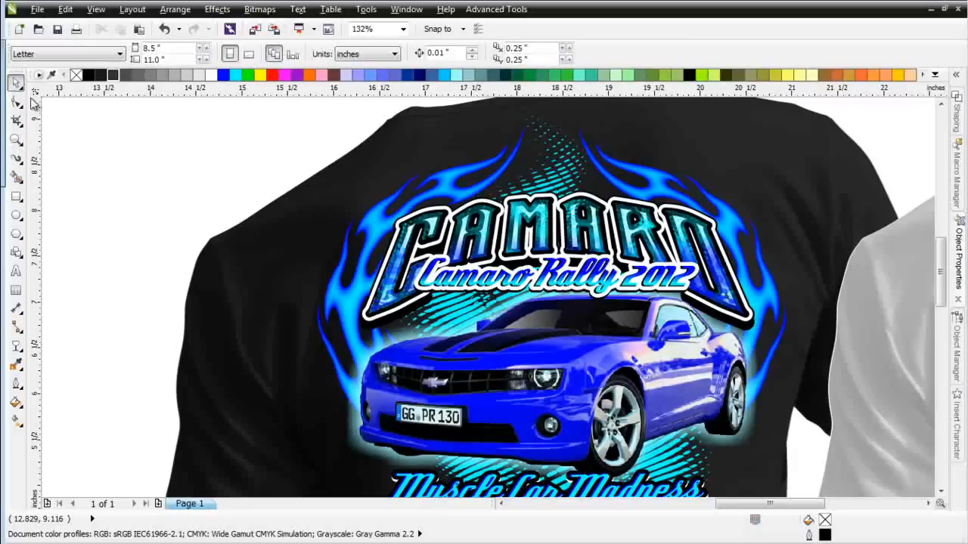
pyautogui.click(499, 167)
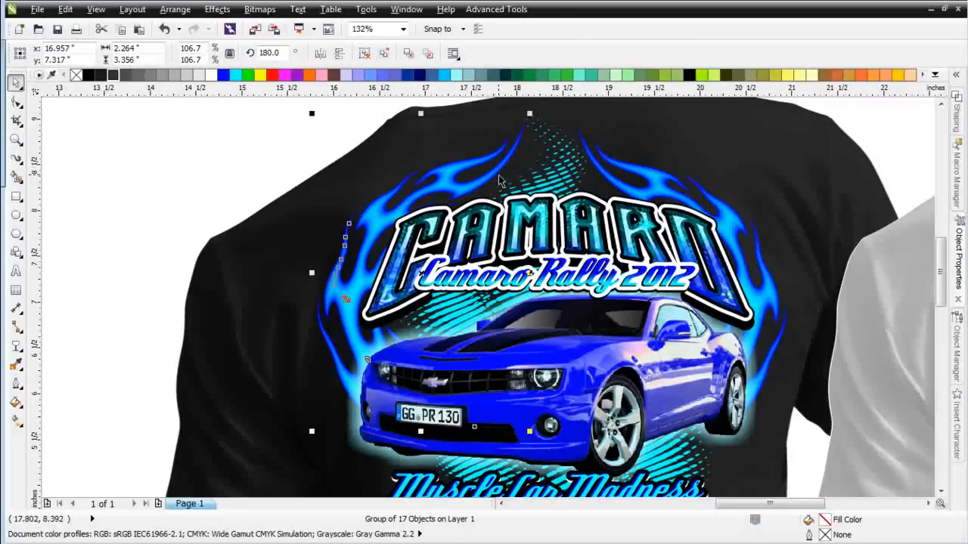
pyautogui.hotkey('ctrl', 'z')
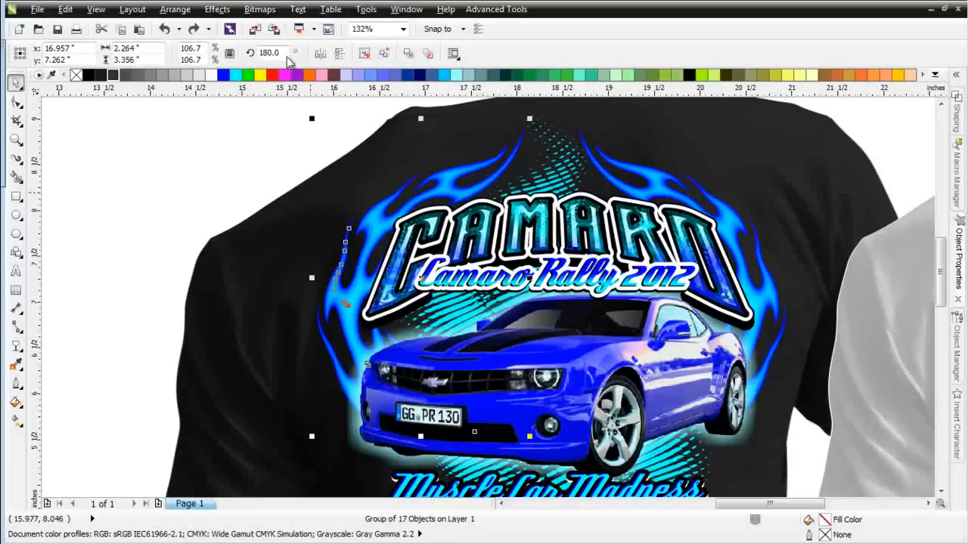
pyautogui.click(259, 10)
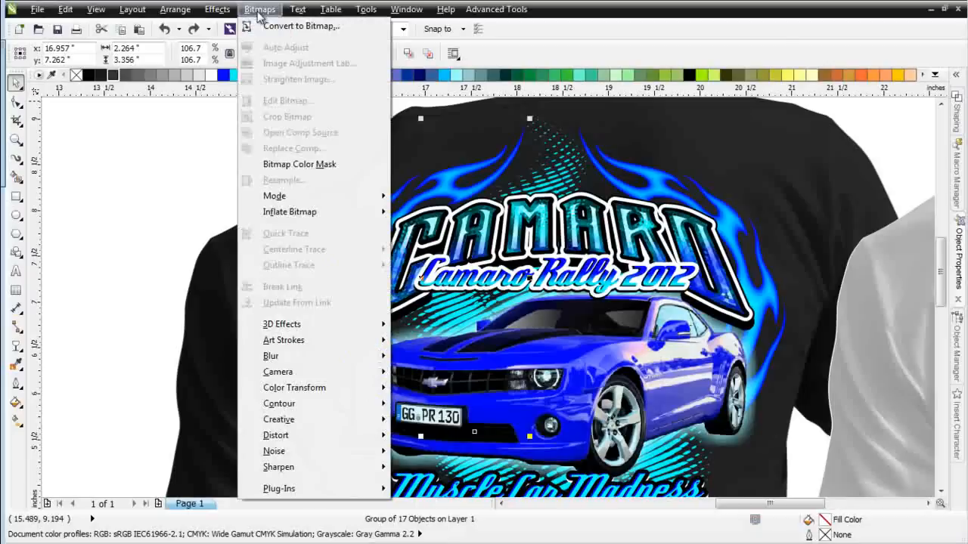
pyautogui.click(266, 28)
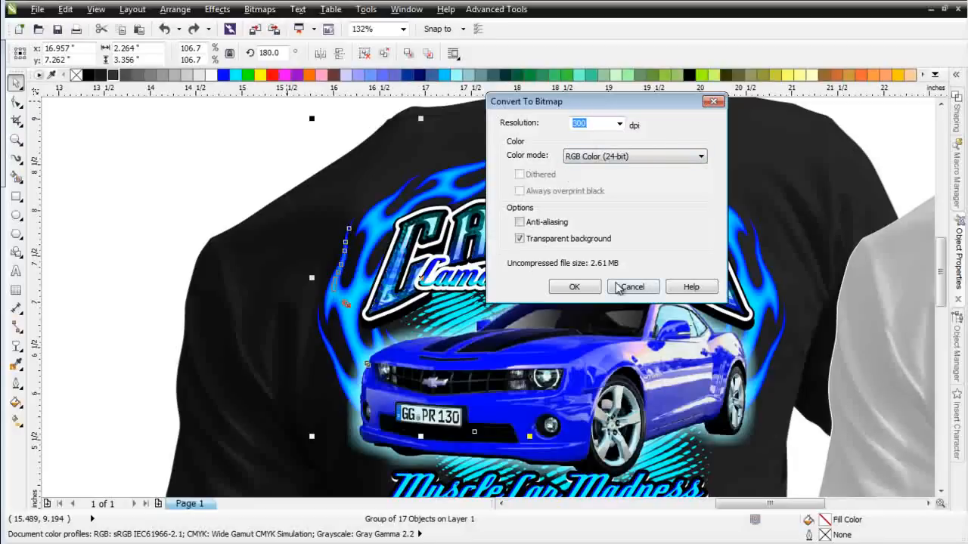
pyautogui.click(634, 288)
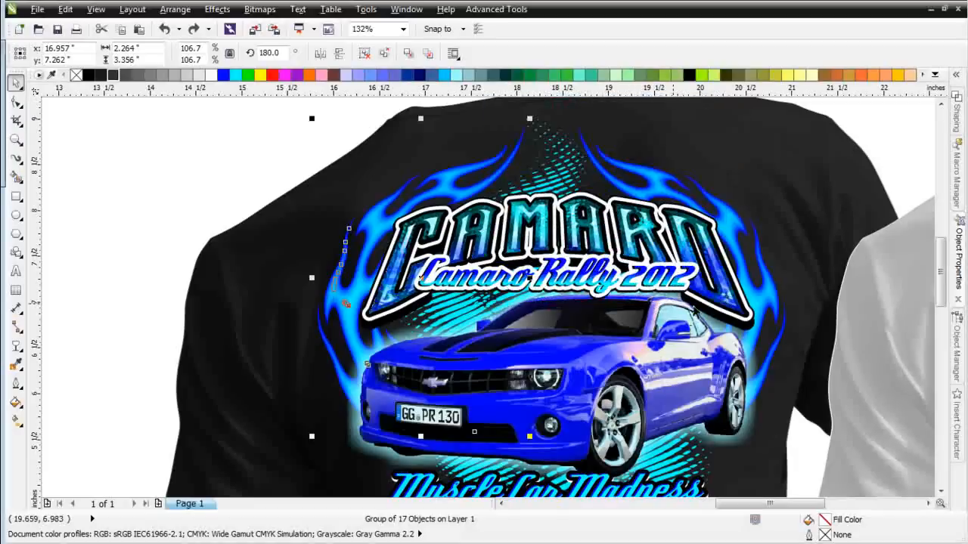
# Select the whole black shirt mockup with its artwork and enlarge it proportionally to about 21.0 by 22.5 inches
pyautogui.press('F4')
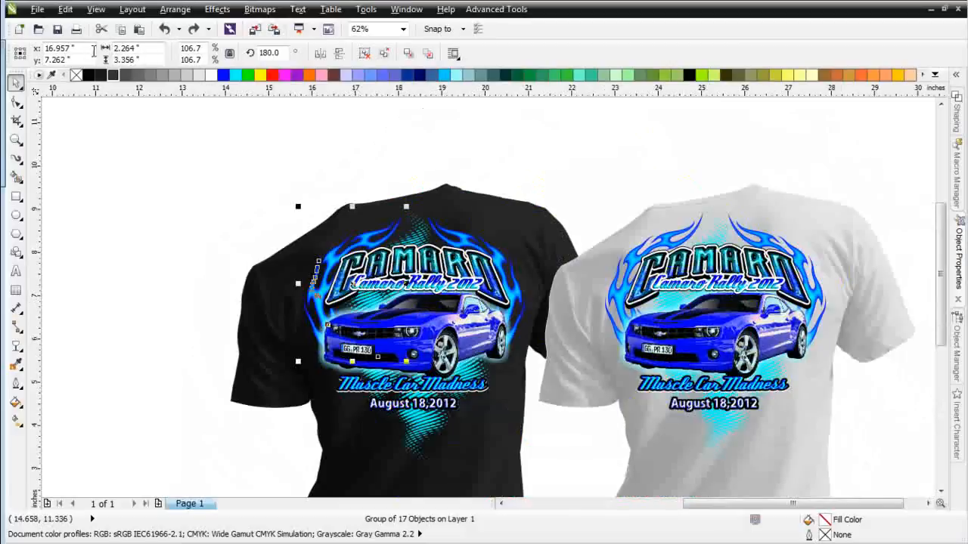
pyautogui.press('F3')
pyautogui.moveTo(290, 211); pyautogui.dragTo(568, 481)
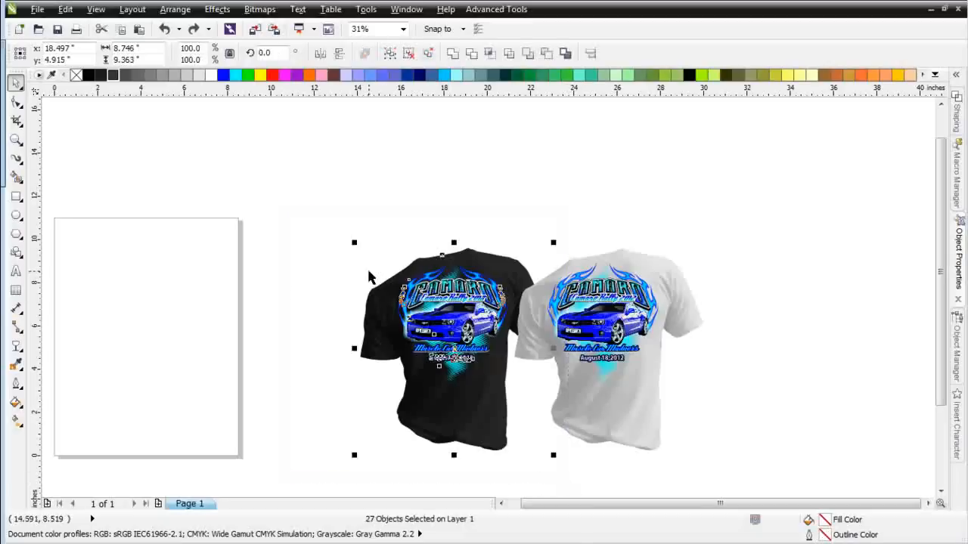
pyautogui.moveTo(352, 242); pyautogui.dragTo(177, 161)
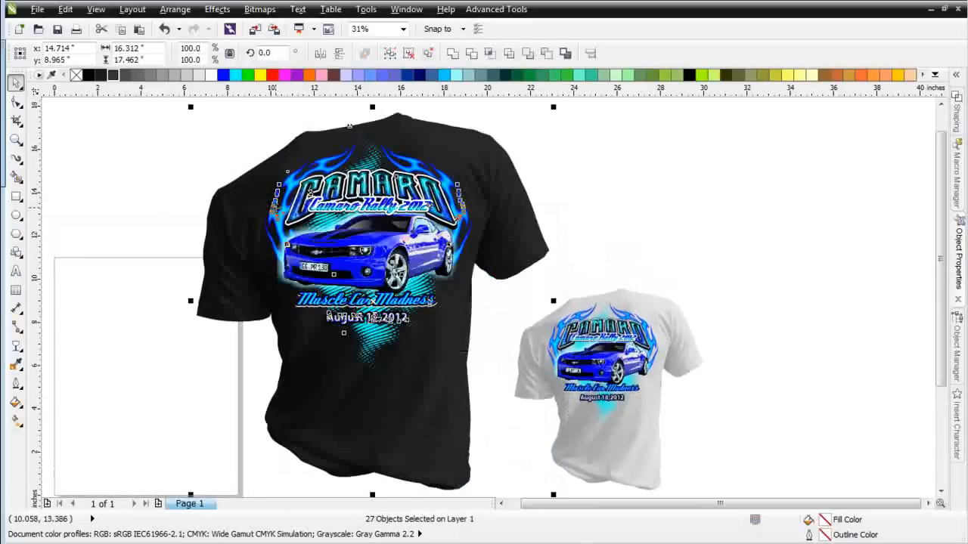
pyautogui.press('F3')
pyautogui.moveTo(442, 244); pyautogui.dragTo(382, 204)
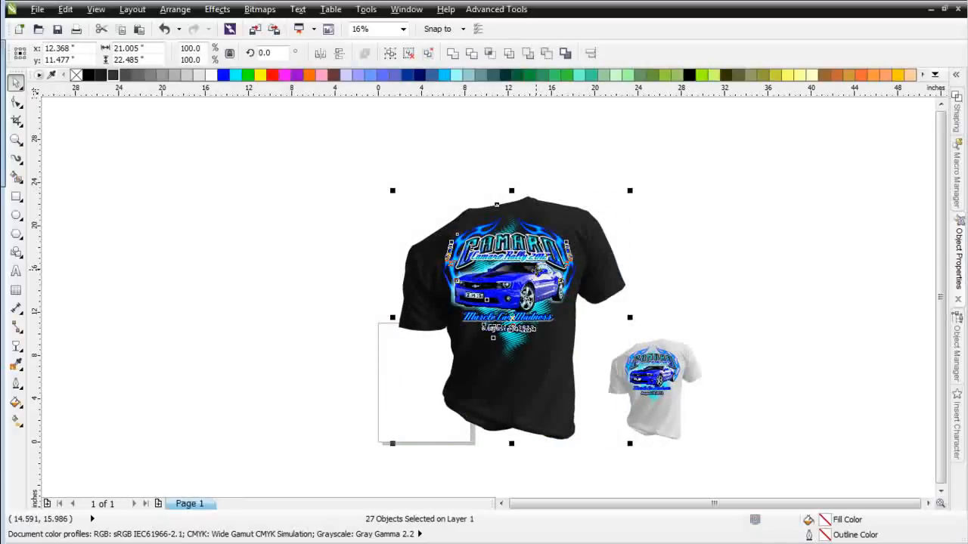
# Select only the printed artwork on the enlarged black shirt to check its size, and clear the selection
pyautogui.moveTo(640, 152); pyautogui.dragTo(414, 375)
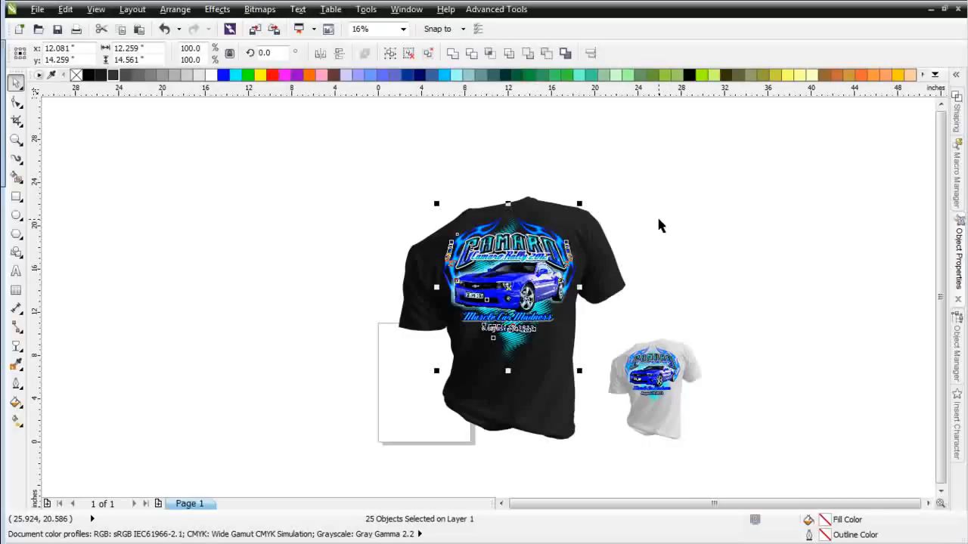
pyautogui.click(656, 217)
pyautogui.scroll(1, 632, 227)
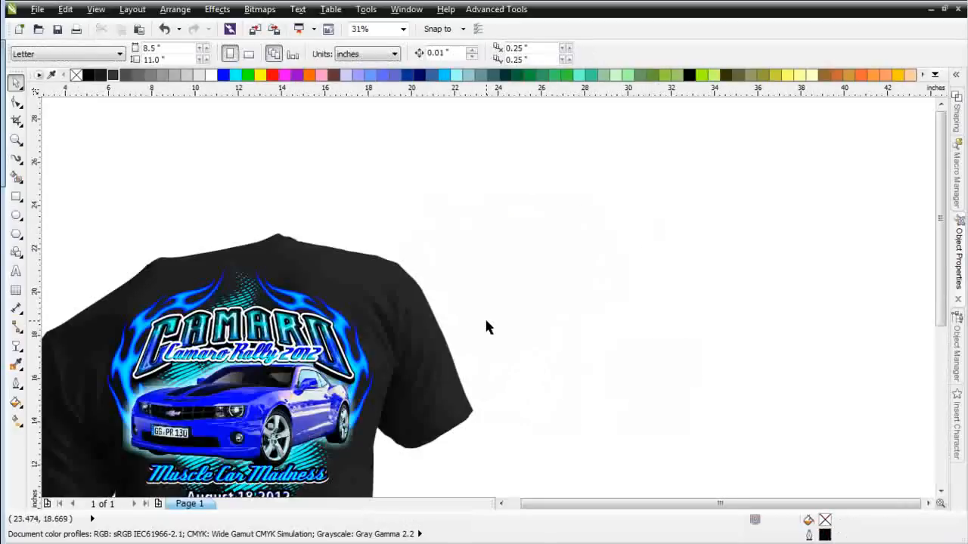
pyautogui.scroll(-1, 257, 382)
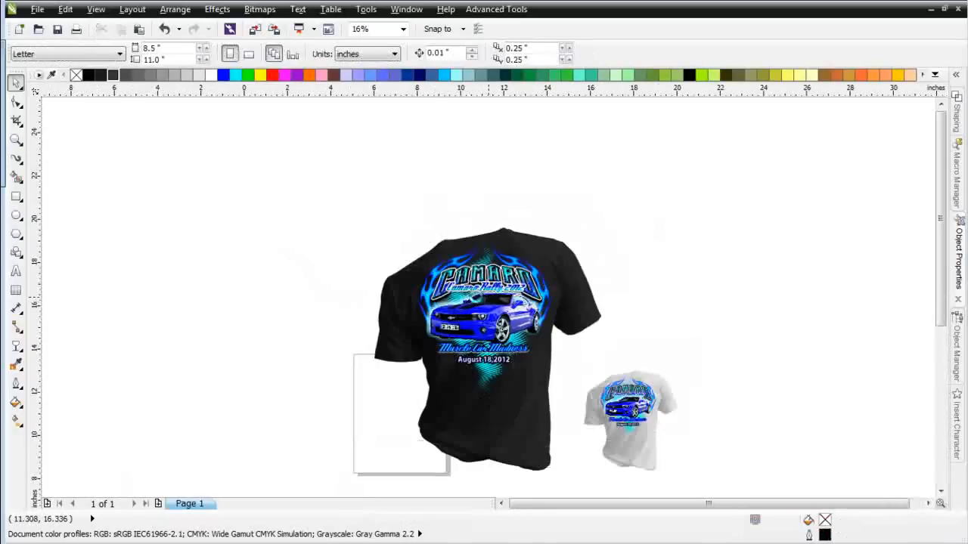
pyautogui.scroll(1, 465, 294)
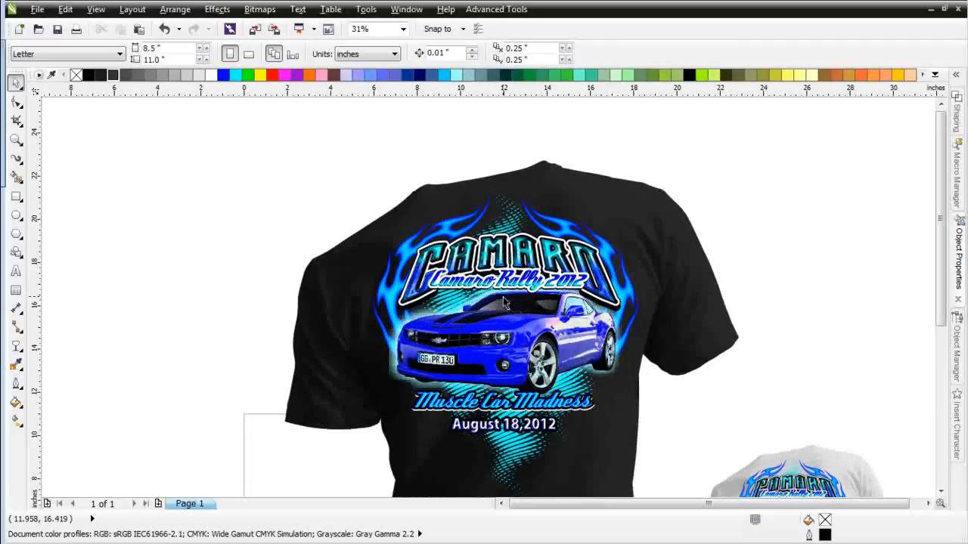
# Convert the left flame group on the black shirt to a 300 dpi RGB Color (24-bit) bitmap with a transparent background
pyautogui.click(482, 216)
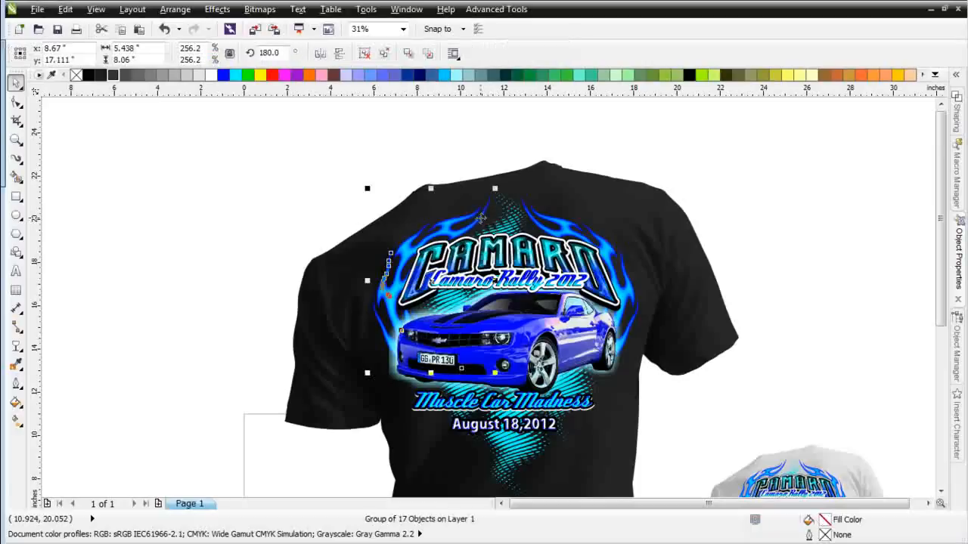
pyautogui.click(260, 9)
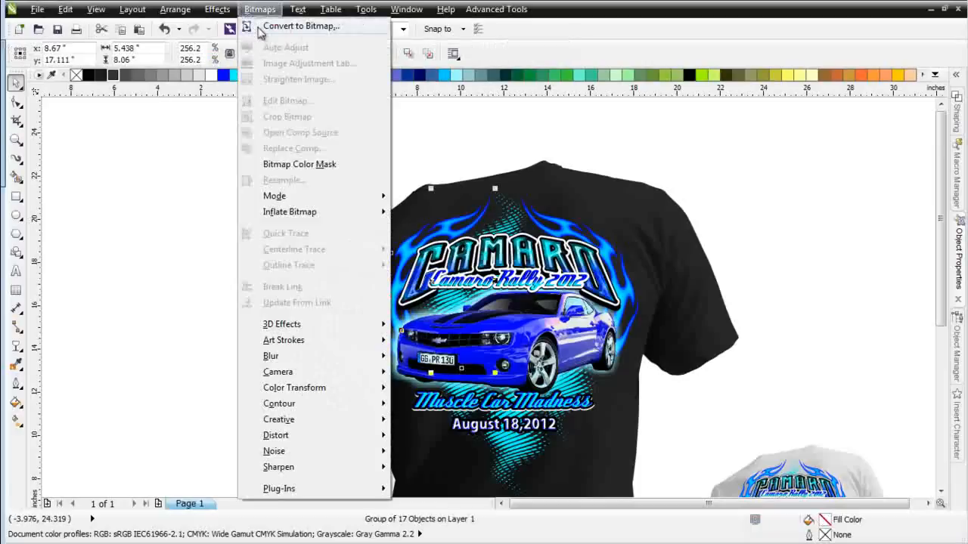
pyautogui.click(257, 29)
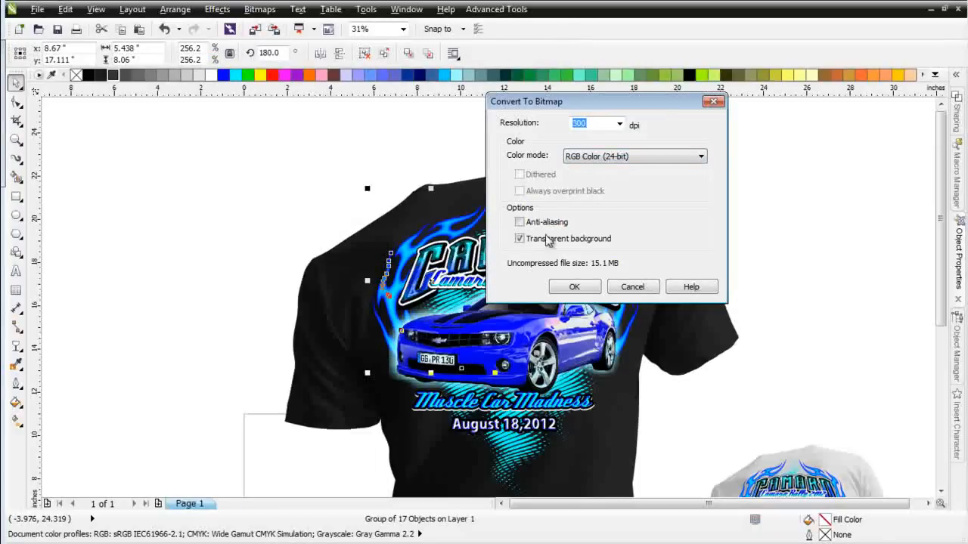
pyautogui.click(578, 289)
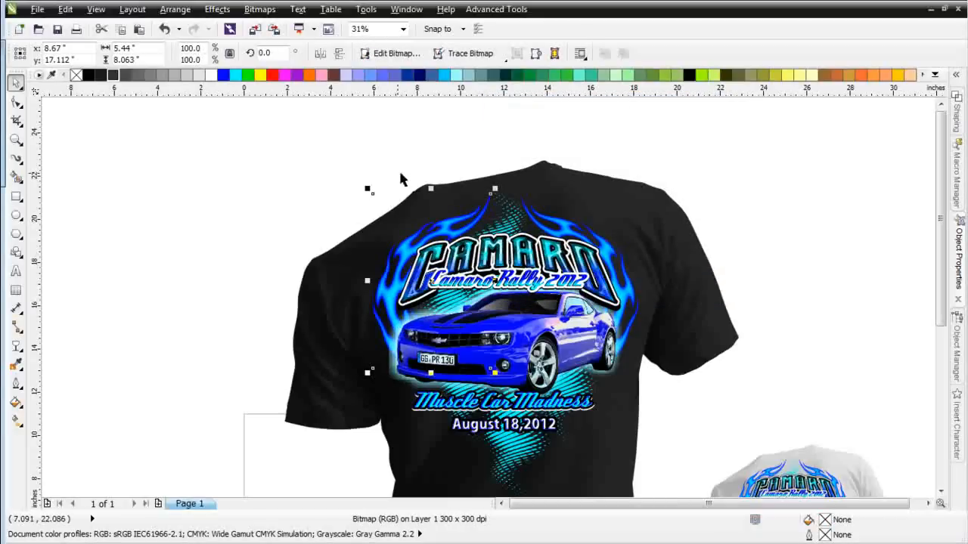
# Apply a Gaussian Blur with a radius of 11.0 pixels to the left flame bitmap, checking the flames in the preview
pyautogui.click(259, 10)
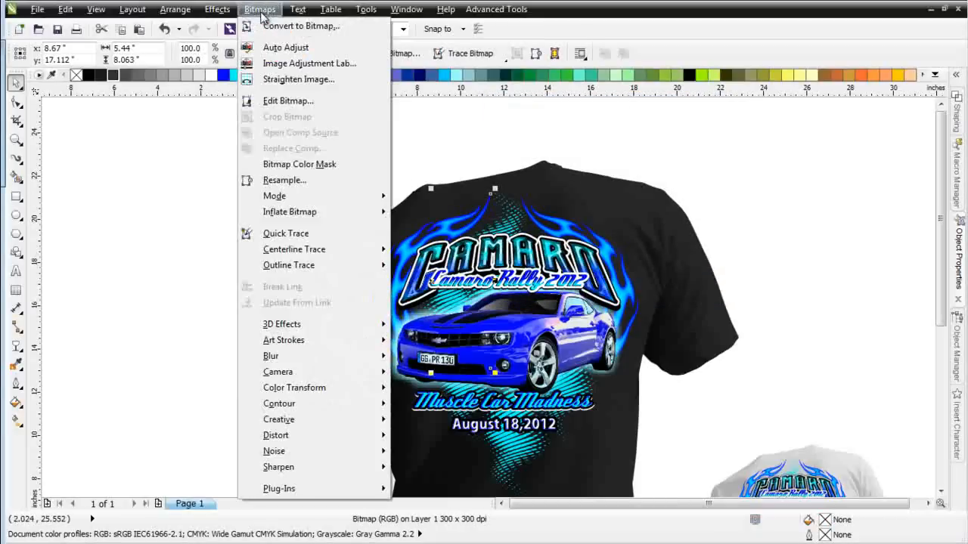
pyautogui.moveTo(350, 361)
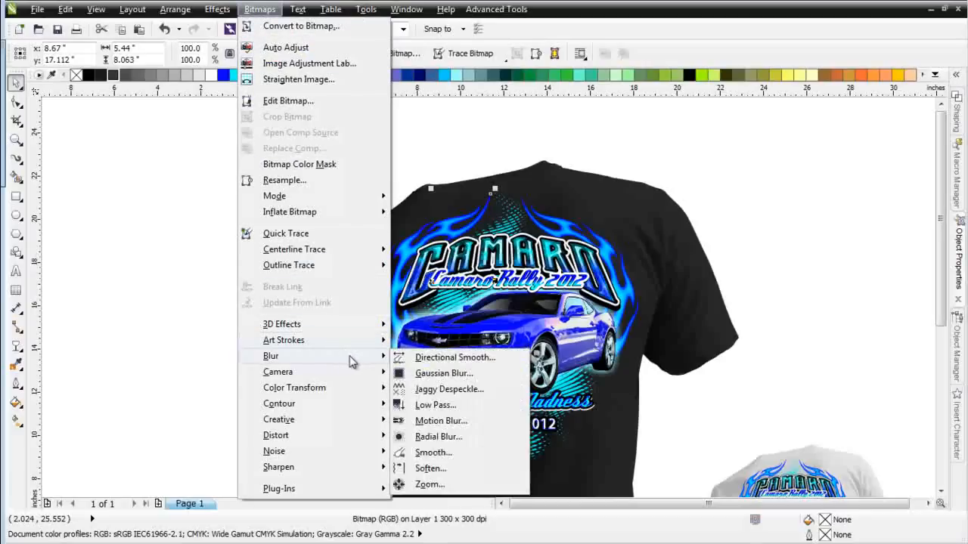
pyautogui.click(442, 374)
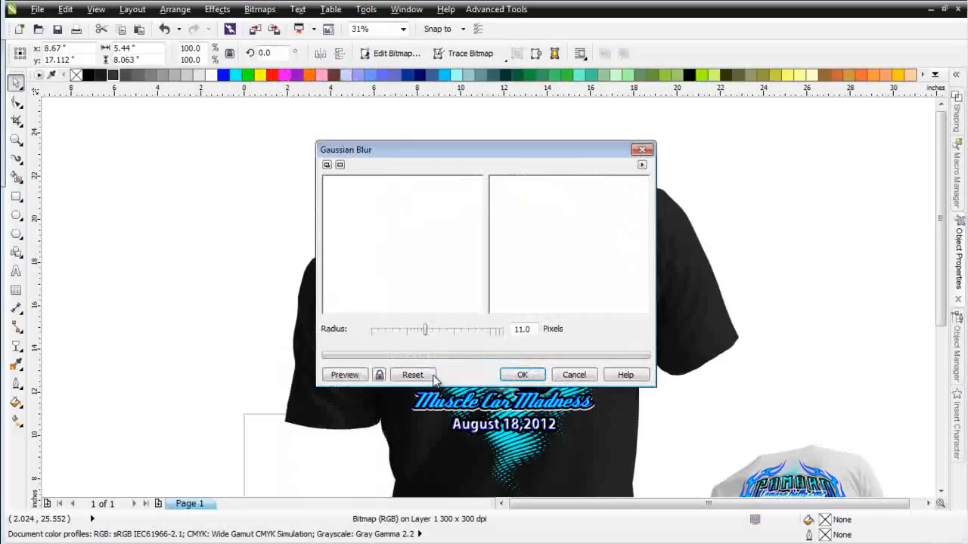
pyautogui.rightClick(425, 251)
pyautogui.rightClick(425, 252)
pyautogui.click(390, 239)
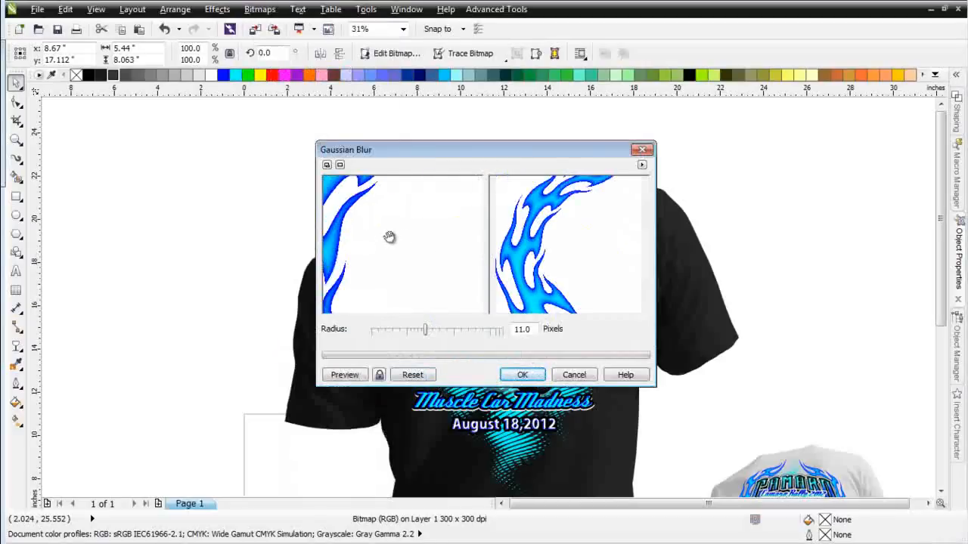
pyautogui.moveTo(375, 225); pyautogui.dragTo(420, 252)
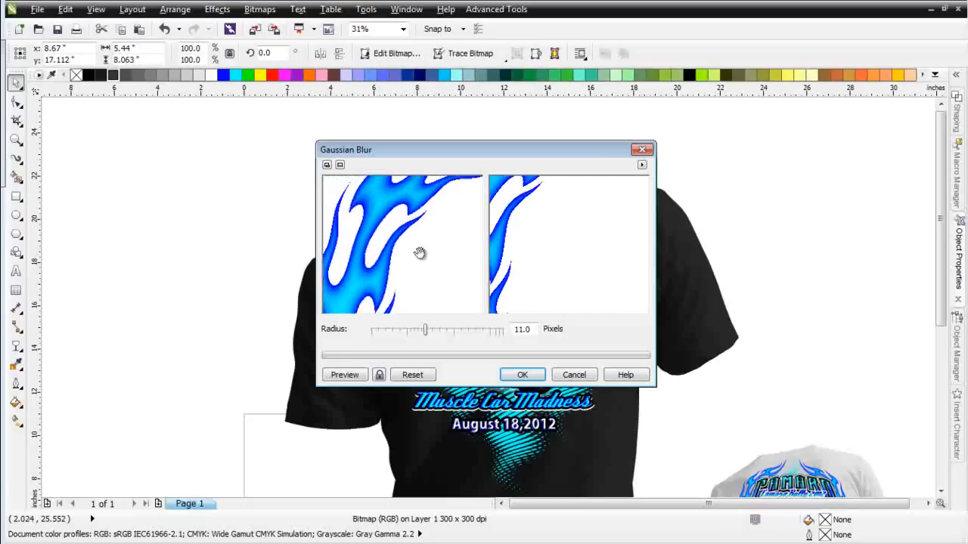
pyautogui.click(354, 378)
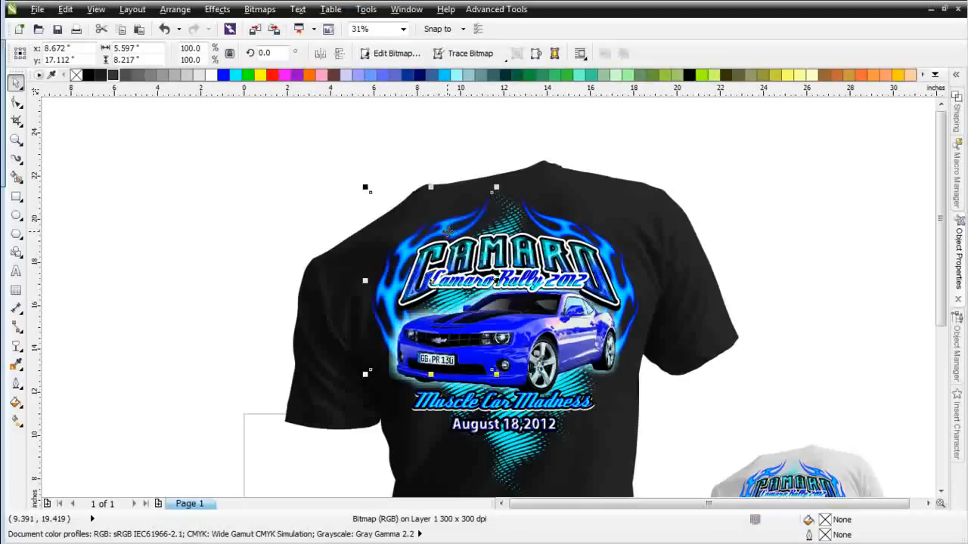
# Bring a copy of the blurred left flame bitmap to the front of the layer, over the lettering and car
pyautogui.hotkey('shift', 'pageup')
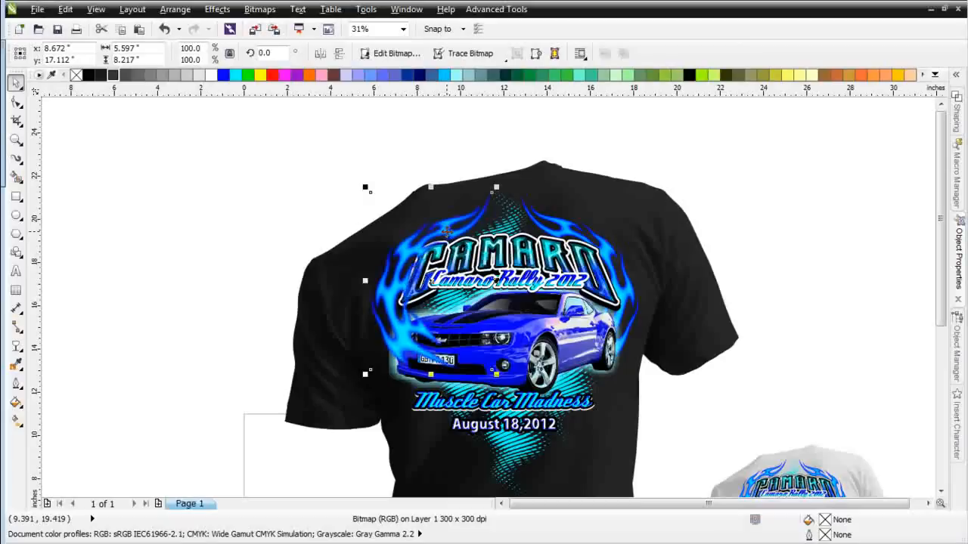
pyautogui.scroll(4, 491, 296)
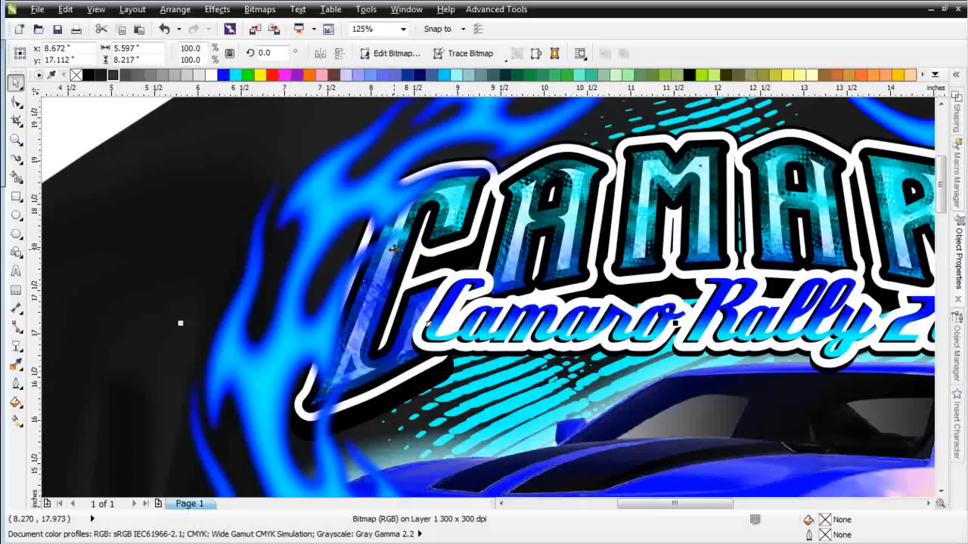
pyautogui.press('F3')
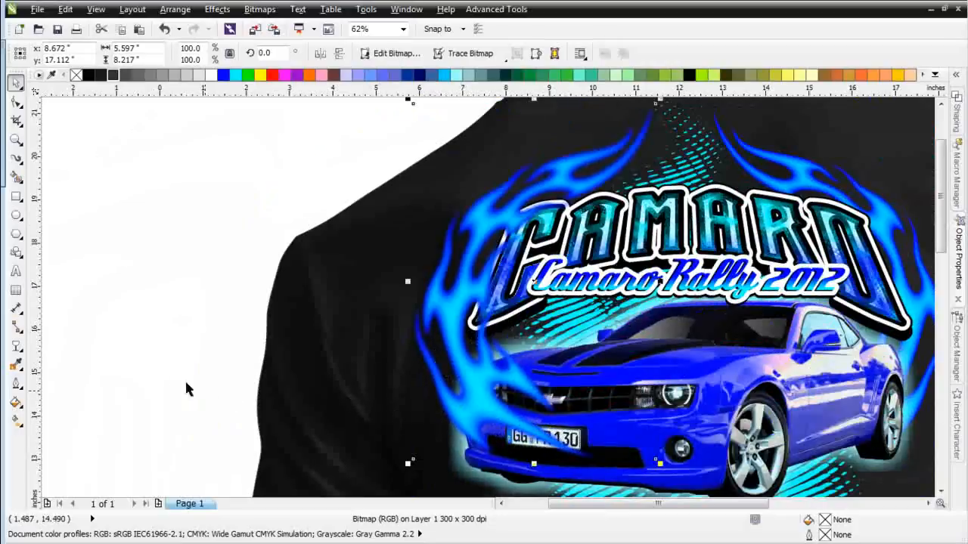
# Fade the front flame bitmap across the headlight area with a linear transparency at about 301 degrees and 46% edge pad
pyautogui.click(15, 346)
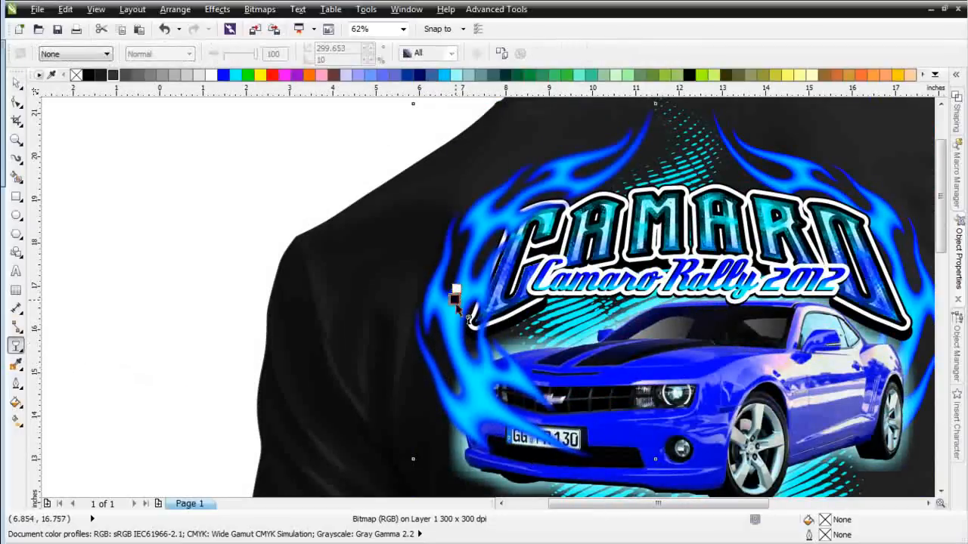
pyautogui.moveTo(456, 288); pyautogui.dragTo(481, 354)
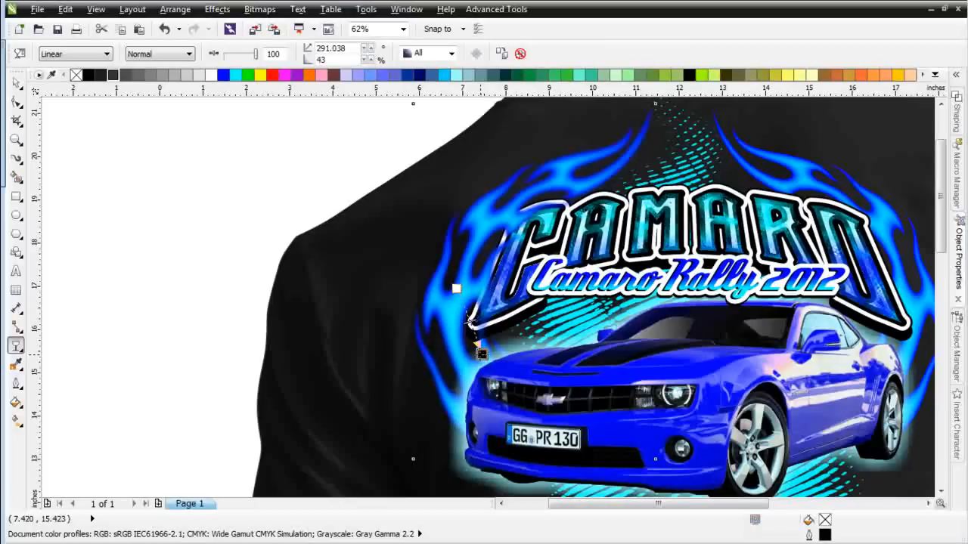
pyautogui.moveTo(456, 287); pyautogui.dragTo(457, 315)
pyautogui.scroll(1, 471, 317)
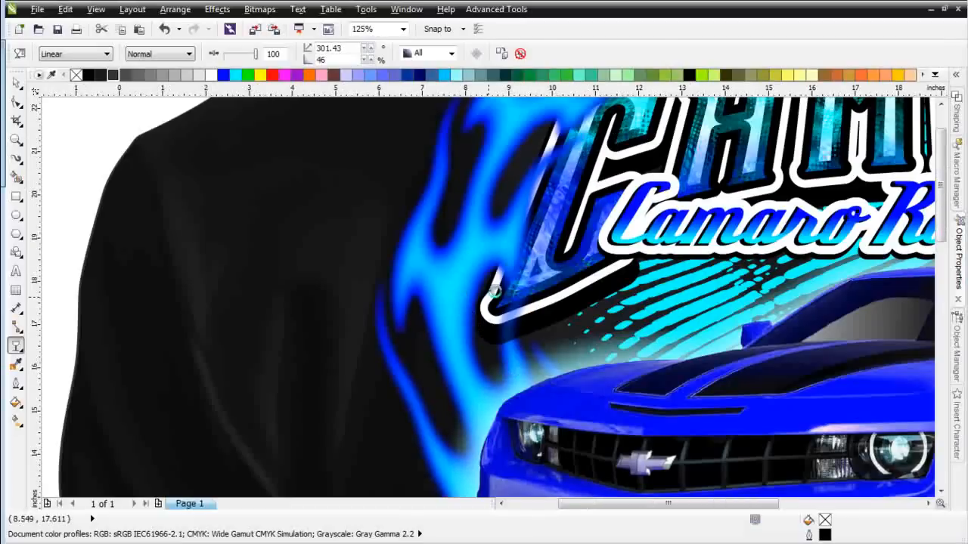
pyautogui.scroll(-1, 499, 302)
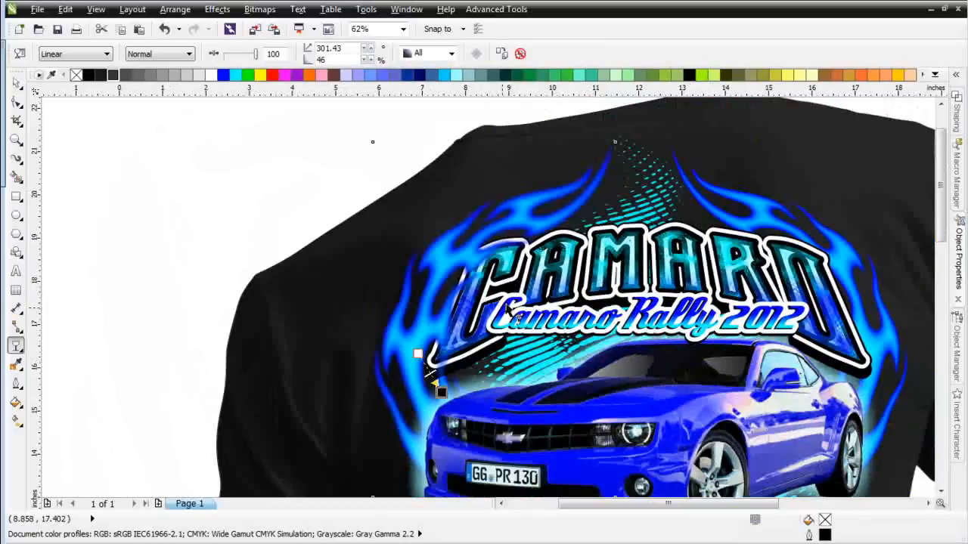
# Apply a second Gaussian Blur to the left flame bitmap behind the lettering and inspect the softened flame edges
pyautogui.click(16, 81)
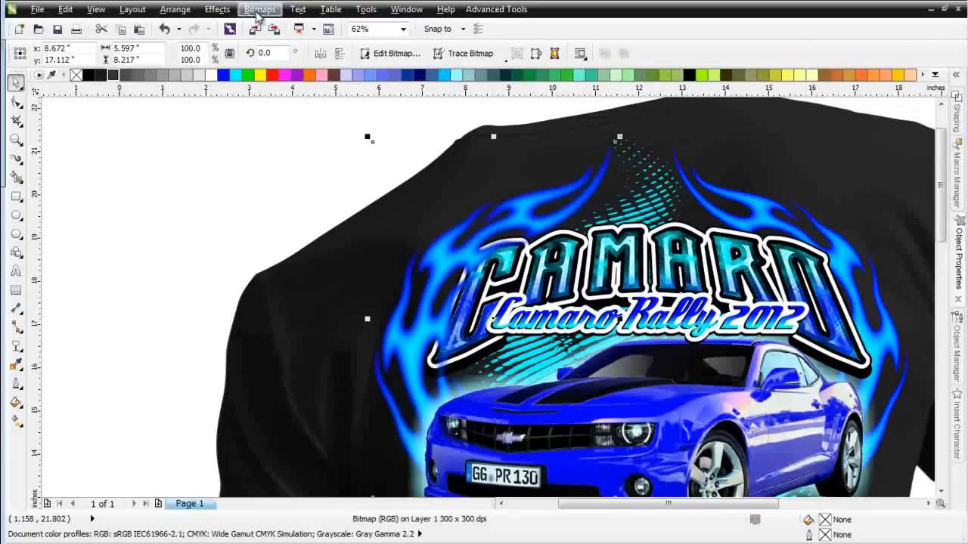
pyautogui.click(224, 12)
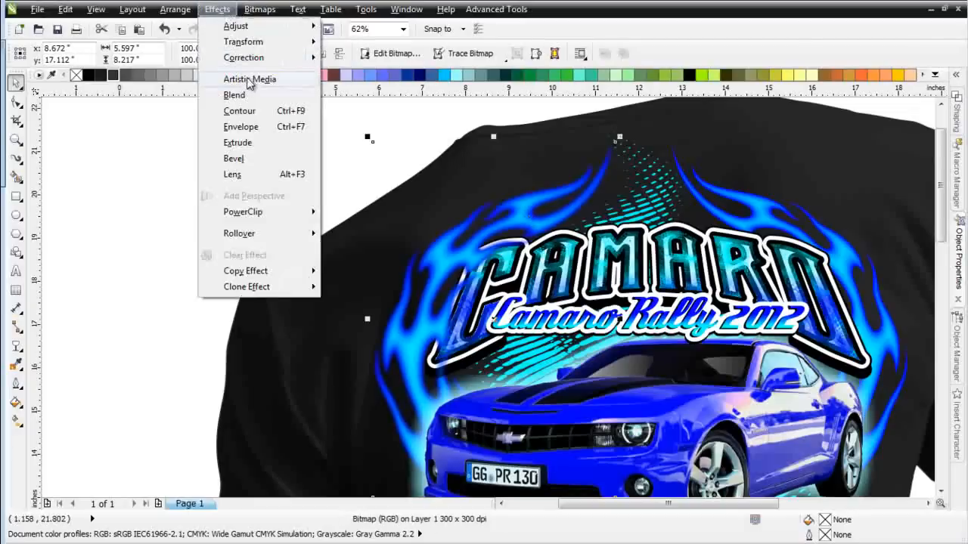
pyautogui.moveTo(271, 10)
pyautogui.moveTo(308, 361)
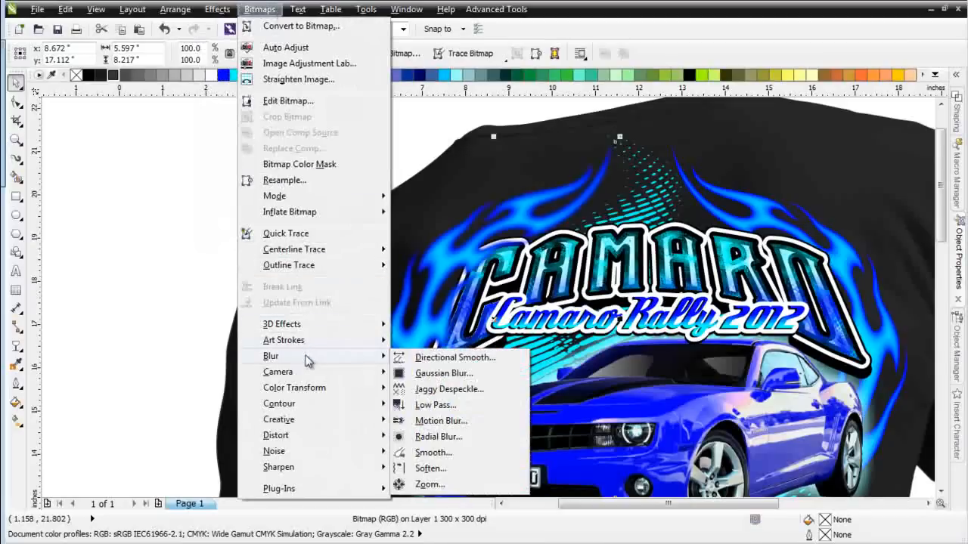
pyautogui.click(462, 373)
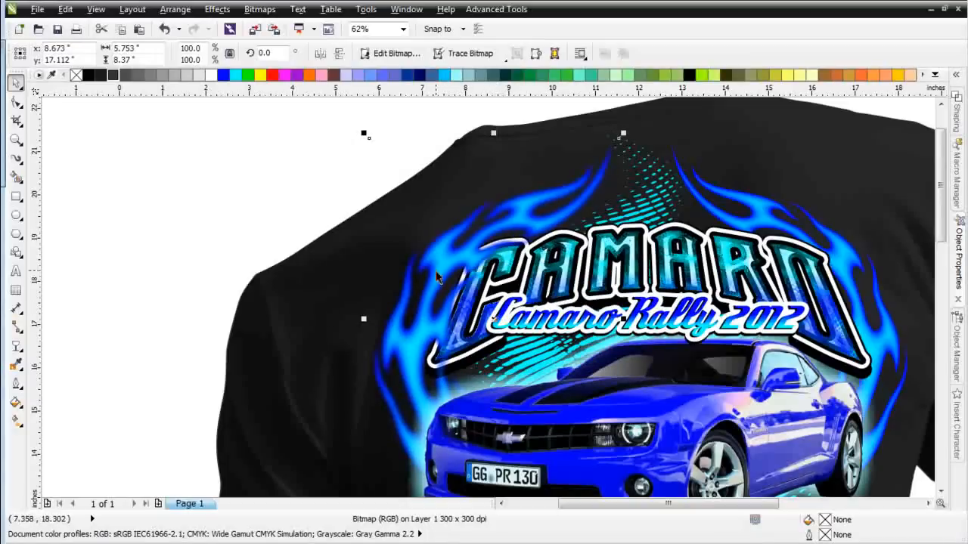
pyautogui.scroll(1, 428, 361)
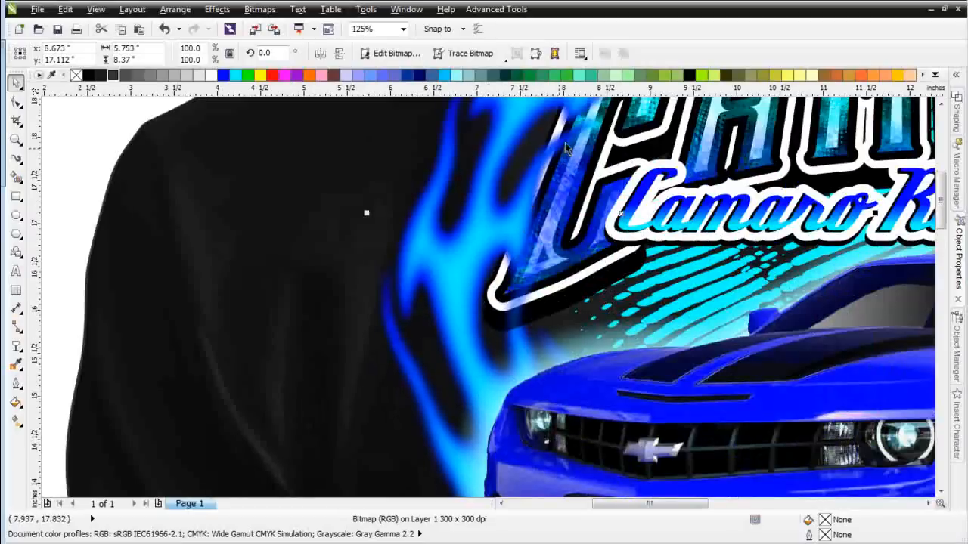
pyautogui.scroll(-1, 544, 217)
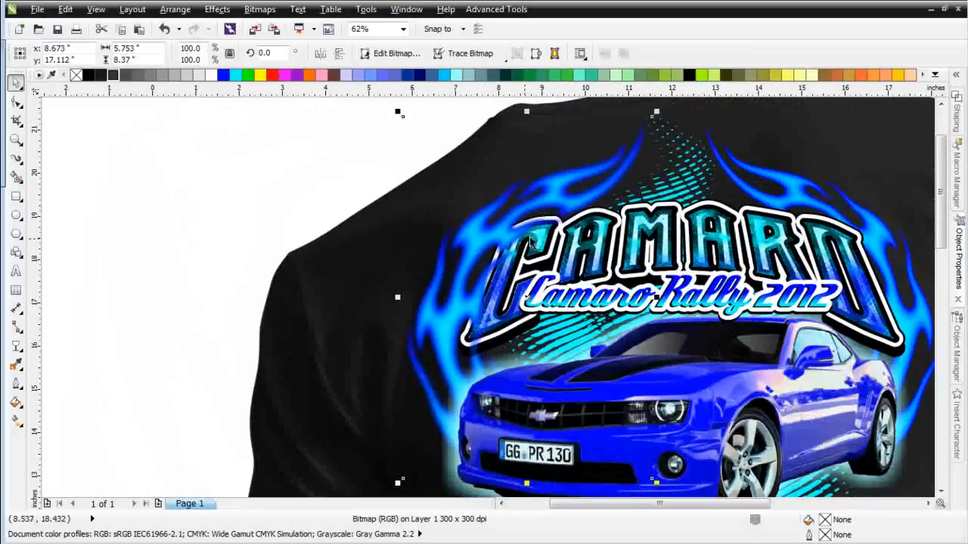
pyautogui.scroll(-1, 470, 309)
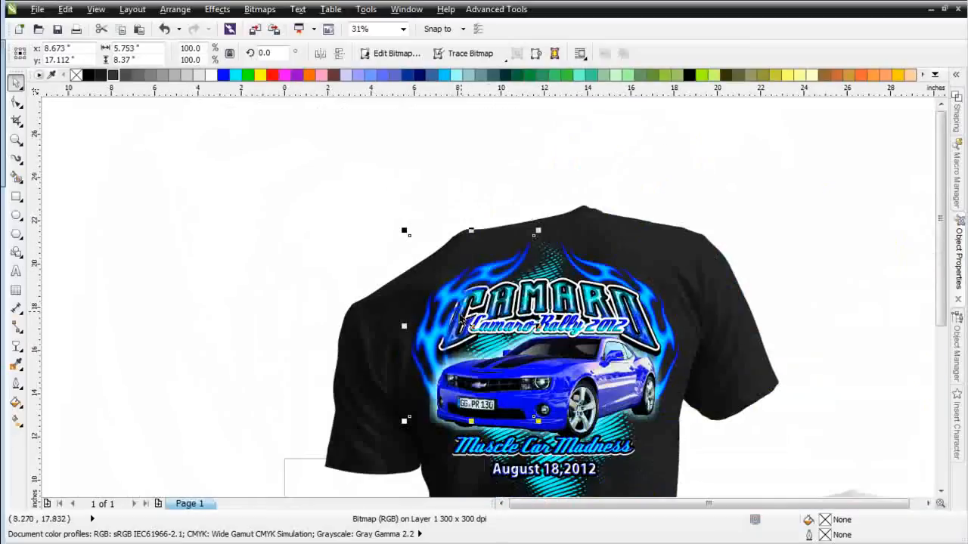
# Copy both left flame bitmaps about 12.7 inches to the right and delete the original vector flame group on the artwork's right side
pyautogui.click(493, 266)
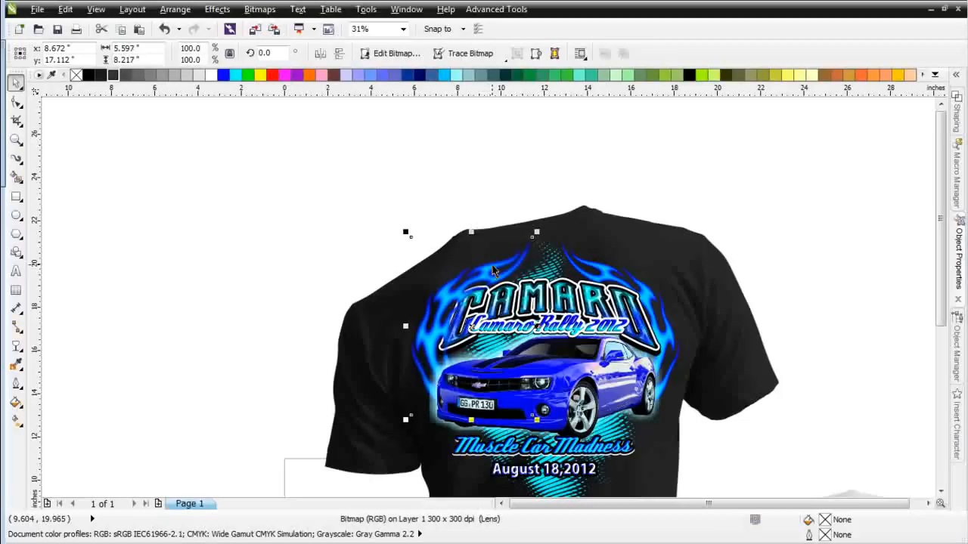
pyautogui.keyDown('shift'); pyautogui.click(492, 268); pyautogui.keyUp('shift')
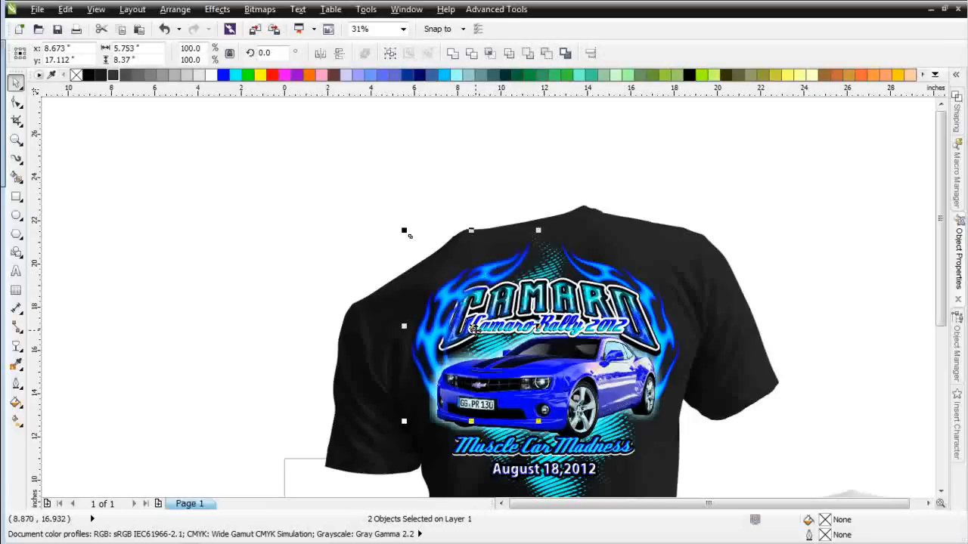
pyautogui.moveTo(475, 330); pyautogui.dragTo(748, 342)
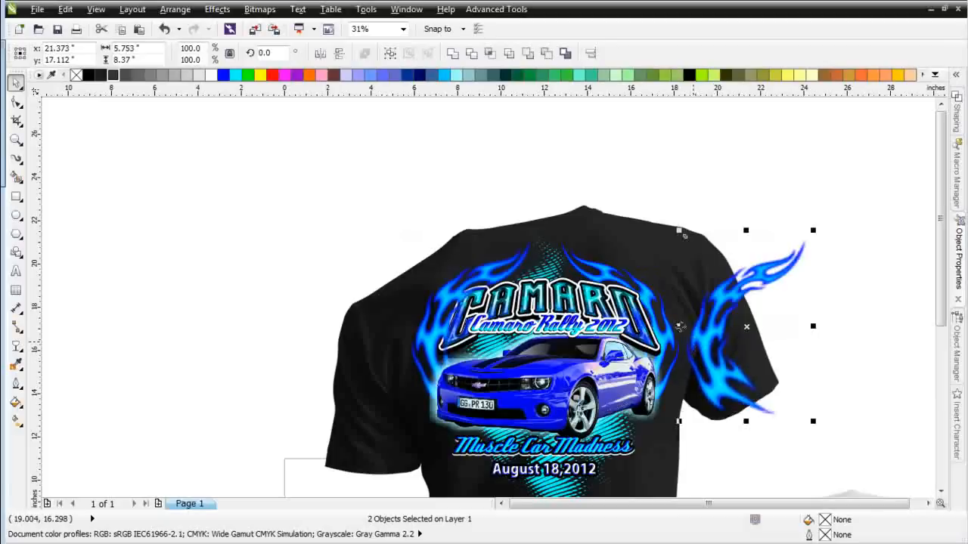
pyautogui.click(605, 266)
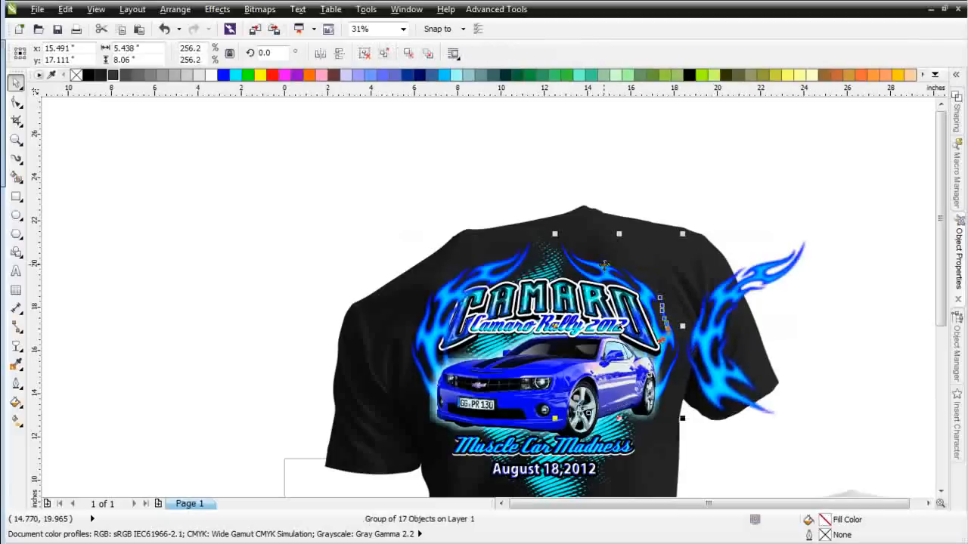
pyautogui.press('Escape')
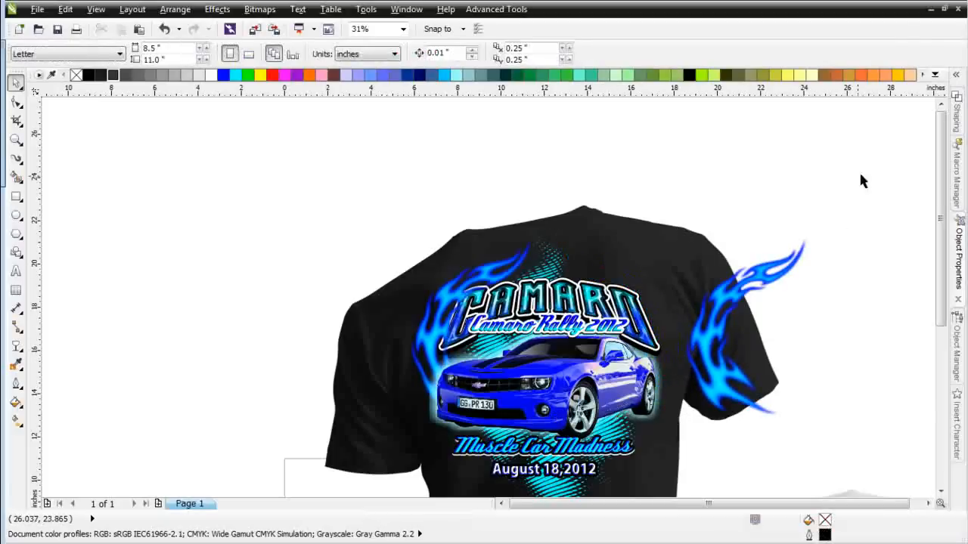
# Mirror the copied flame bitmaps horizontally and place them on the right side of the artwork at about x 15.8 inches
pyautogui.moveTo(879, 155); pyautogui.dragTo(669, 476)
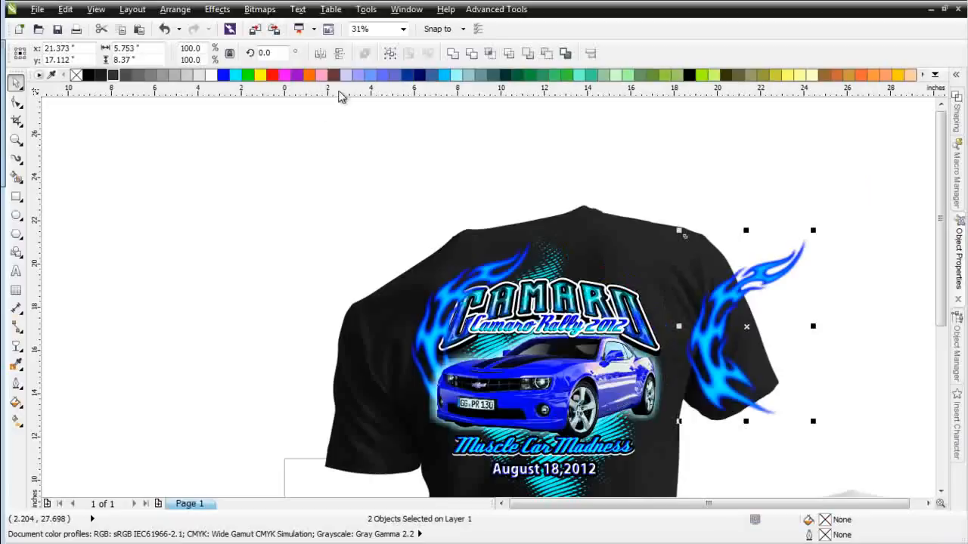
pyautogui.click(321, 53)
pyautogui.moveTo(787, 315); pyautogui.dragTo(663, 337)
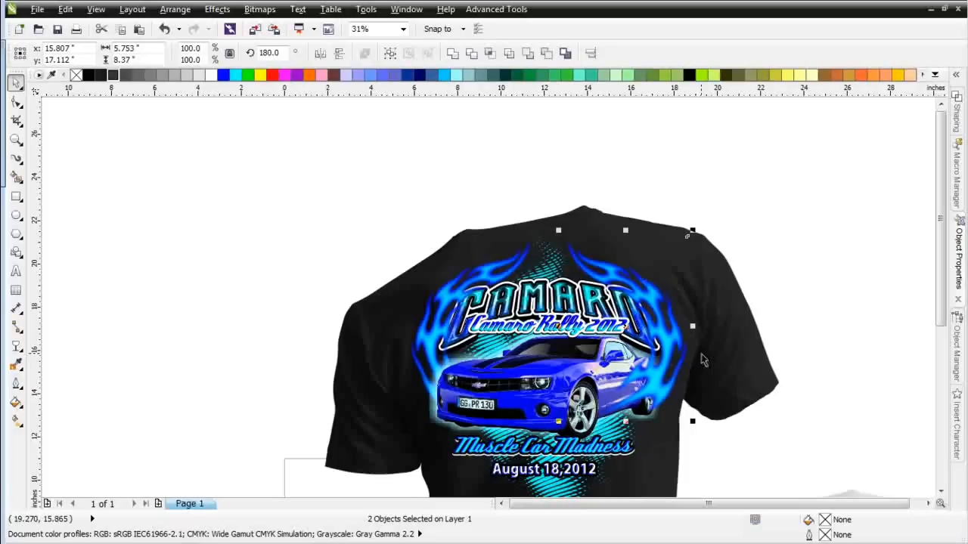
pyautogui.click(788, 274)
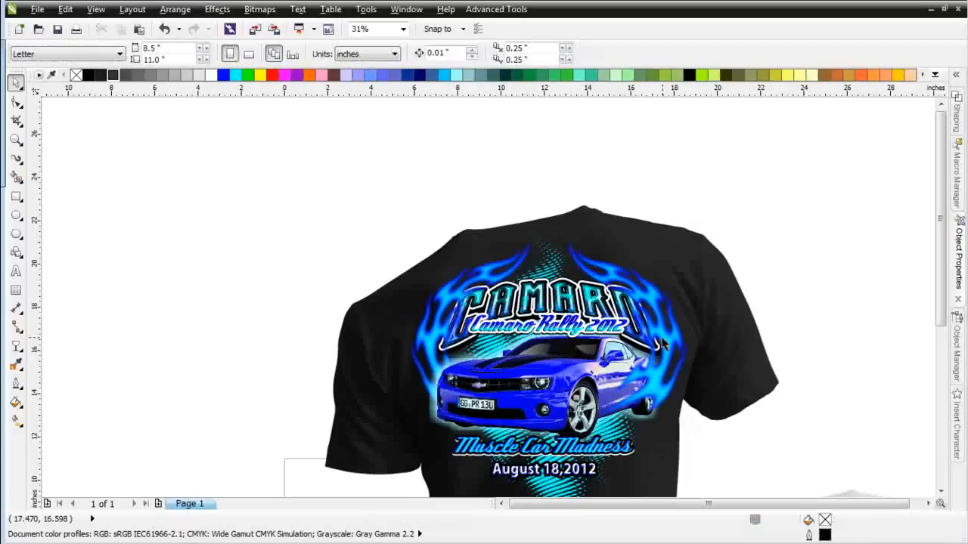
pyautogui.click(661, 342)
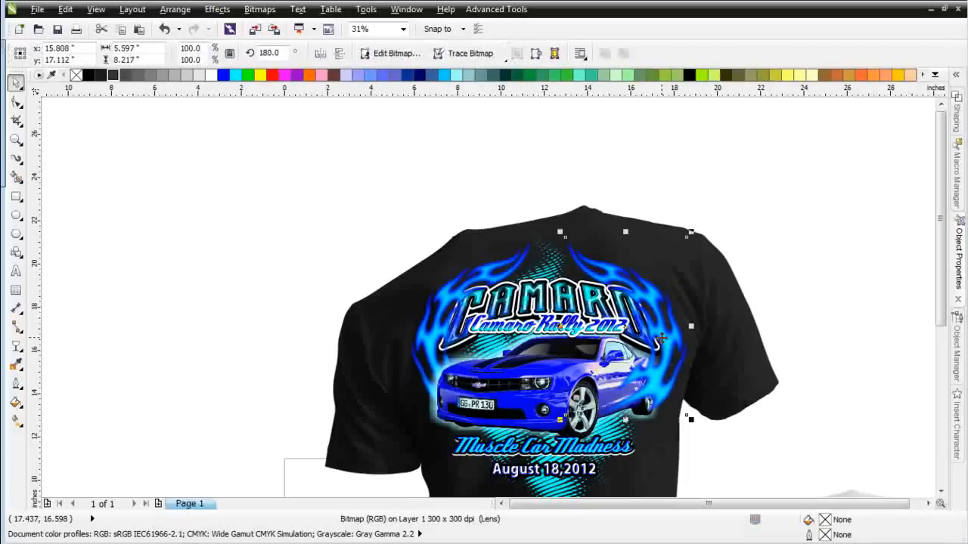
pyautogui.click(664, 341)
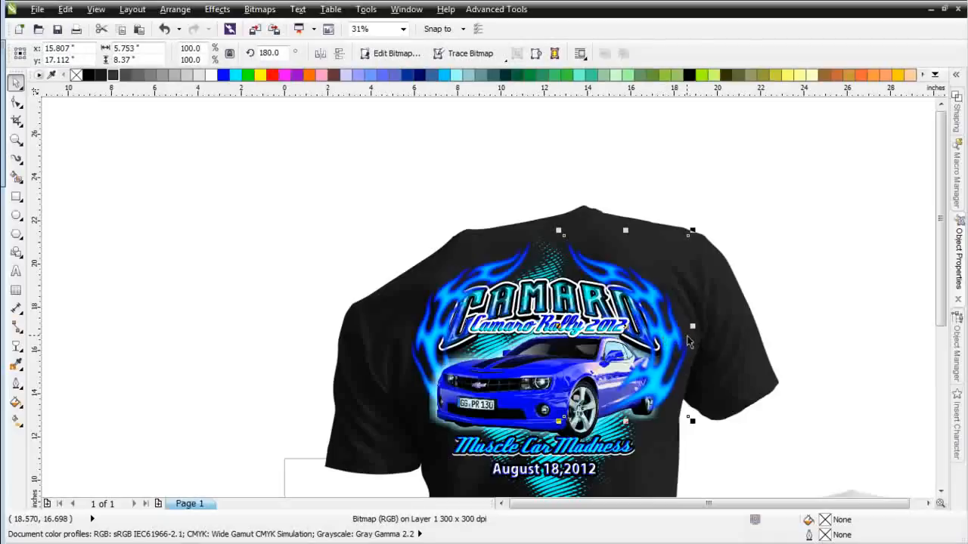
pyautogui.click(625, 326)
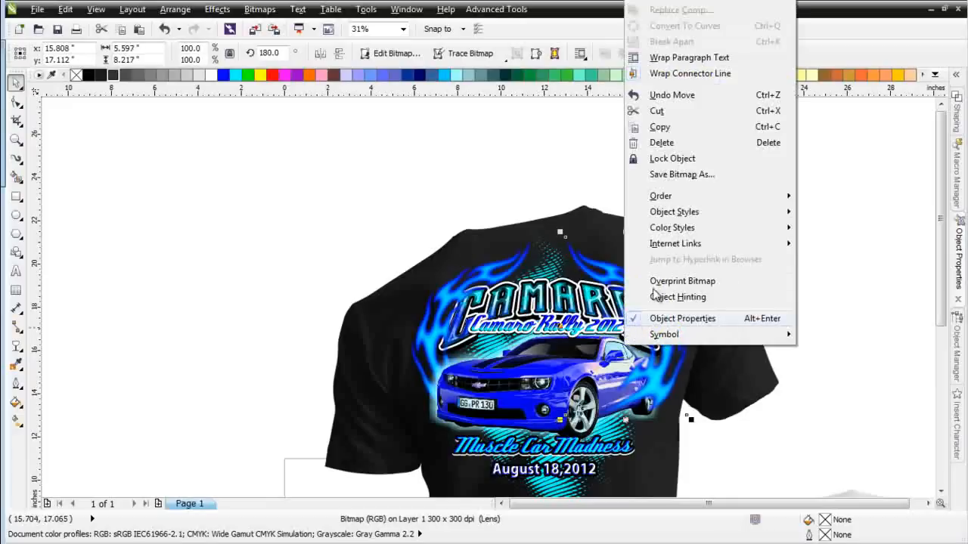
pyautogui.click(910, 254)
pyautogui.click(796, 345)
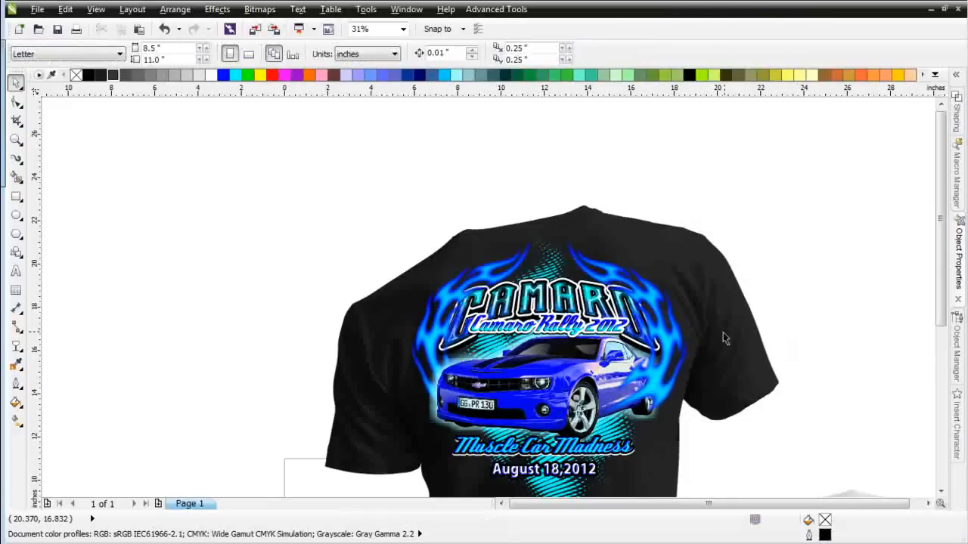
# Move the front right flame bitmap off the shirt to about x 22.4 inches and order the remaining right flame bitmap behind the car and lettering
pyautogui.click(670, 341)
pyautogui.moveTo(671, 340); pyautogui.dragTo(813, 349)
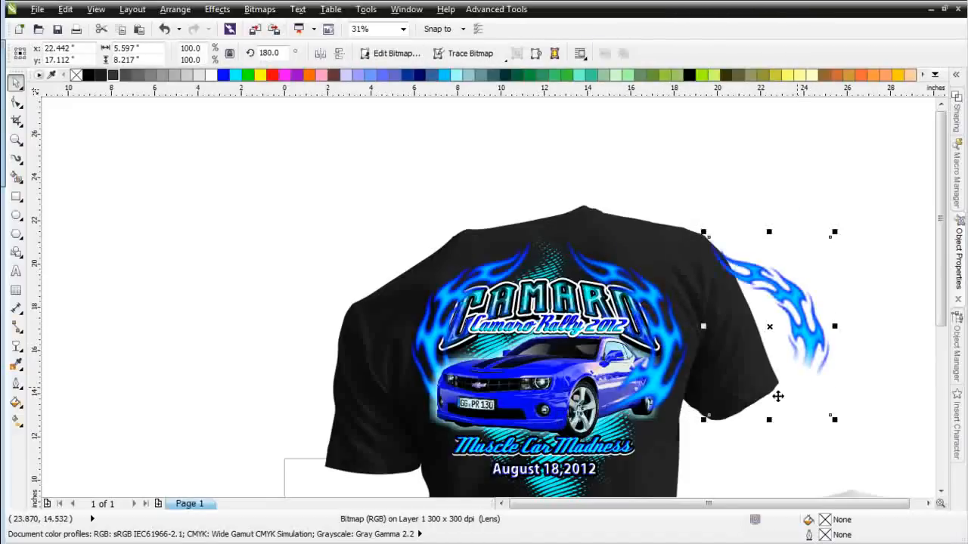
pyautogui.click(665, 327)
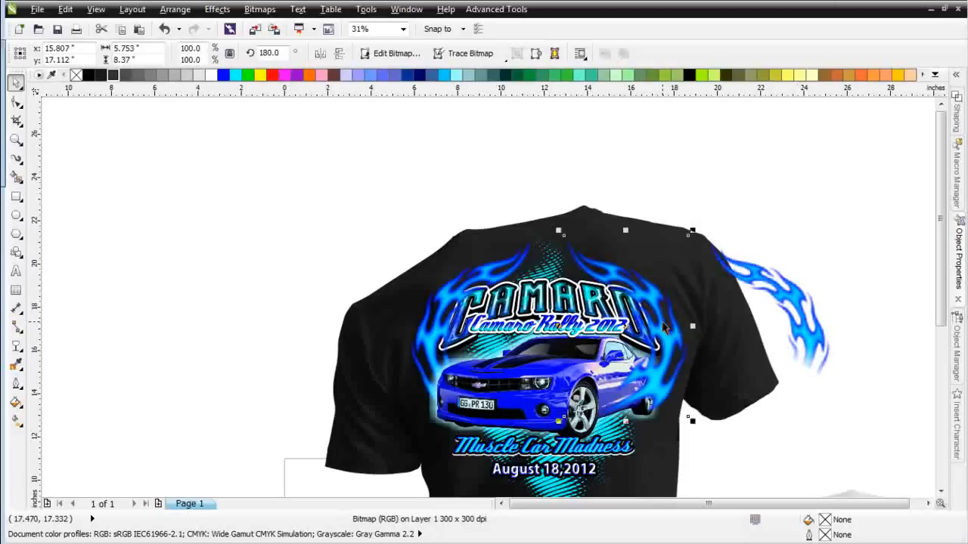
pyautogui.rightClick(665, 327)
pyautogui.moveTo(828, 193)
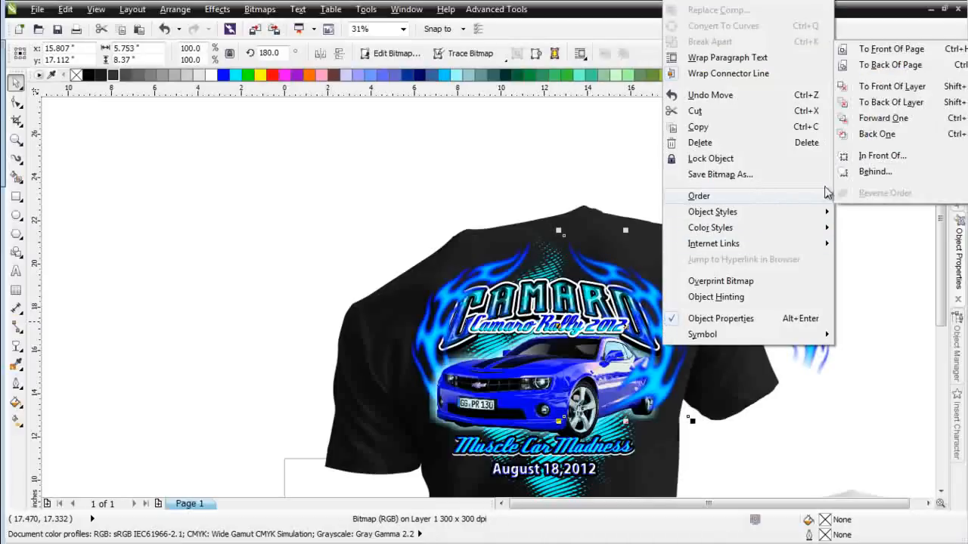
pyautogui.click(875, 172)
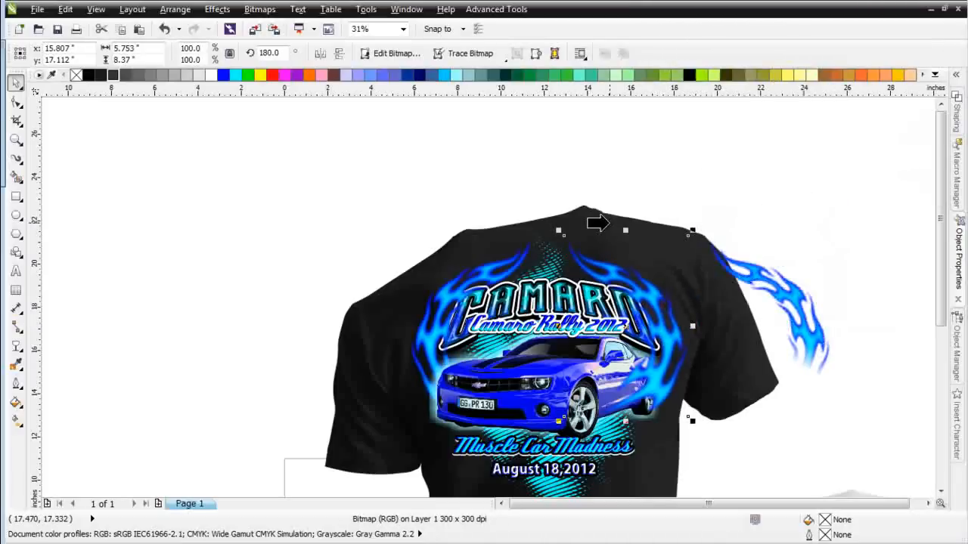
pyautogui.click(608, 222)
# Align the front flame bitmap's center vertically with the right flame bitmap behind the lettering
pyautogui.click(816, 346)
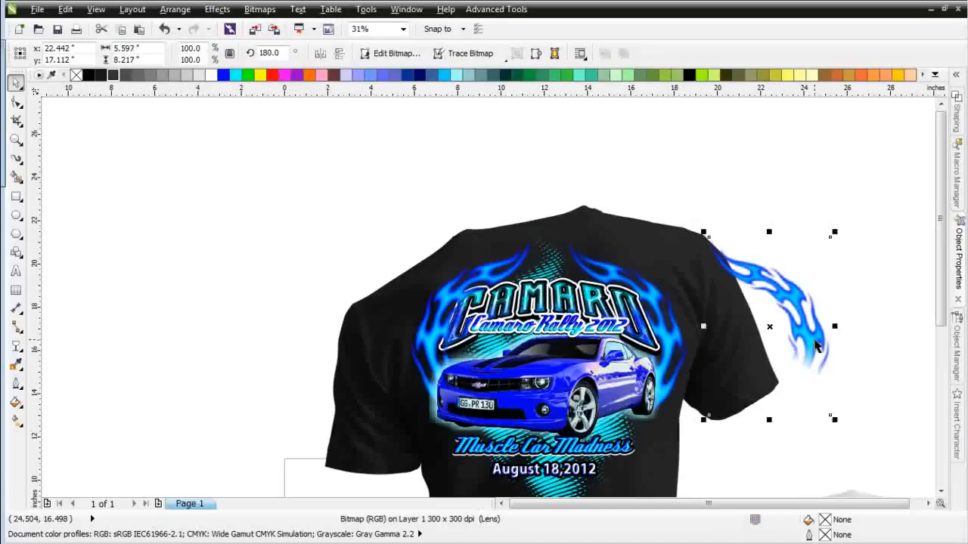
pyautogui.keyDown('shift'); pyautogui.click(619, 269); pyautogui.keyUp('shift')
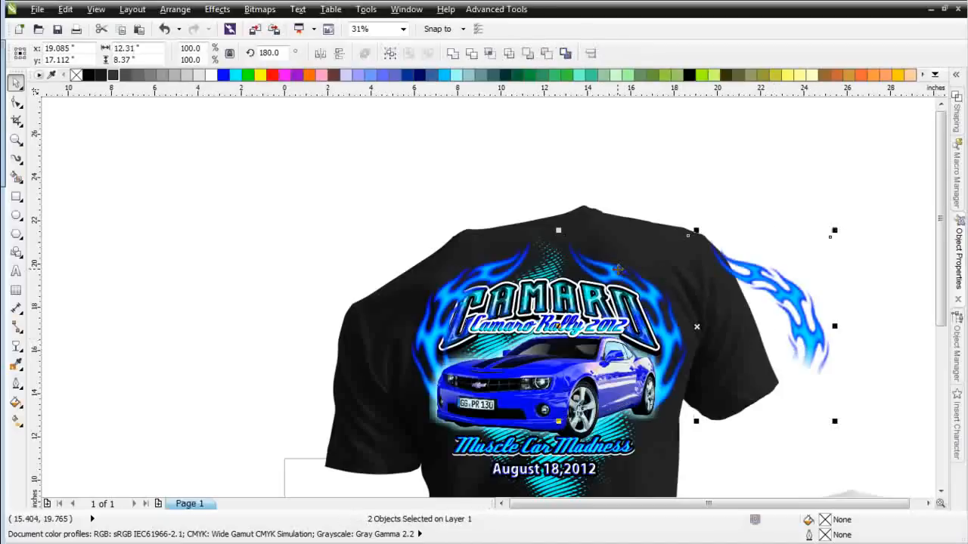
pyautogui.press('c')
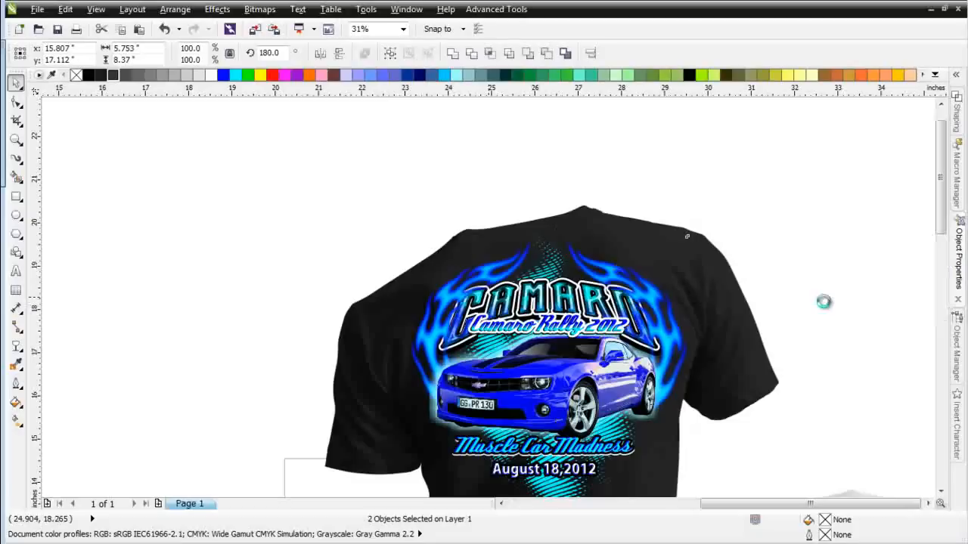
# Examine how the right flames blend over the lettering and behind the car, up close and across the whole shirt
pyautogui.scroll(1, 822, 297)
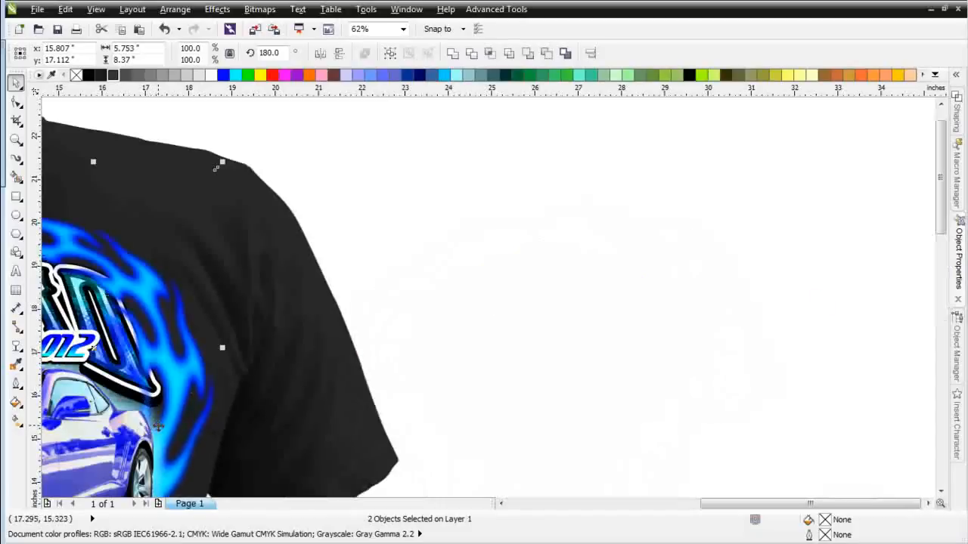
pyautogui.scroll(1, 484, 293)
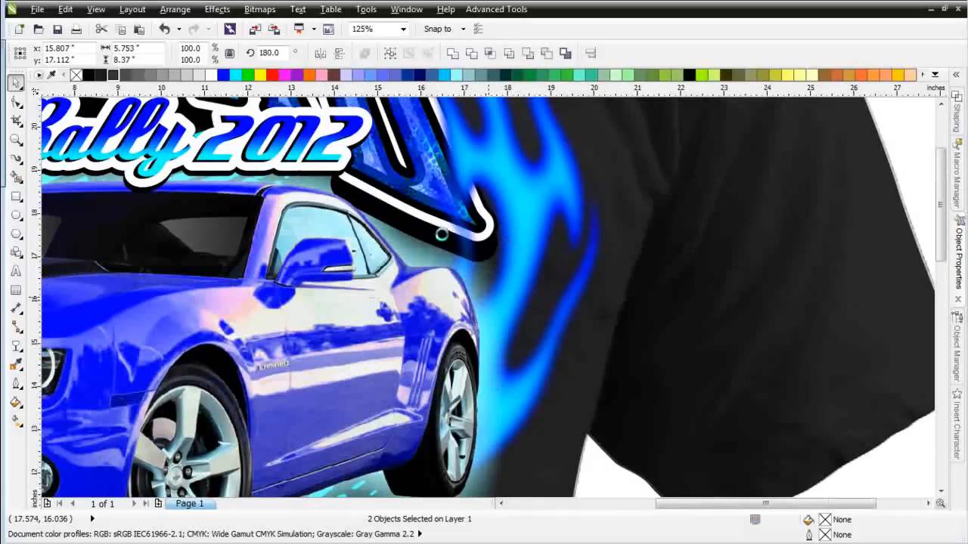
pyautogui.scroll(-1, 443, 227)
pyautogui.scroll(1, 461, 275)
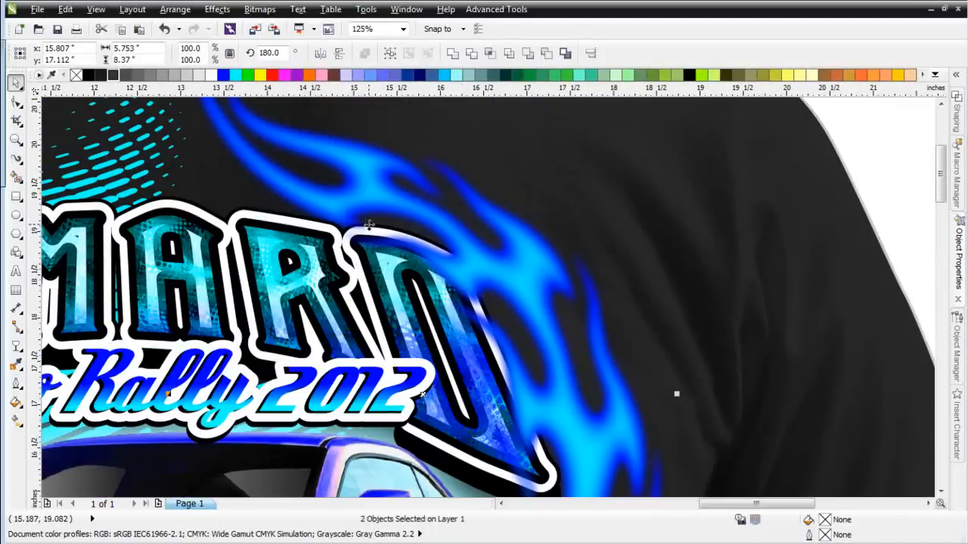
pyautogui.scroll(-1, 488, 306)
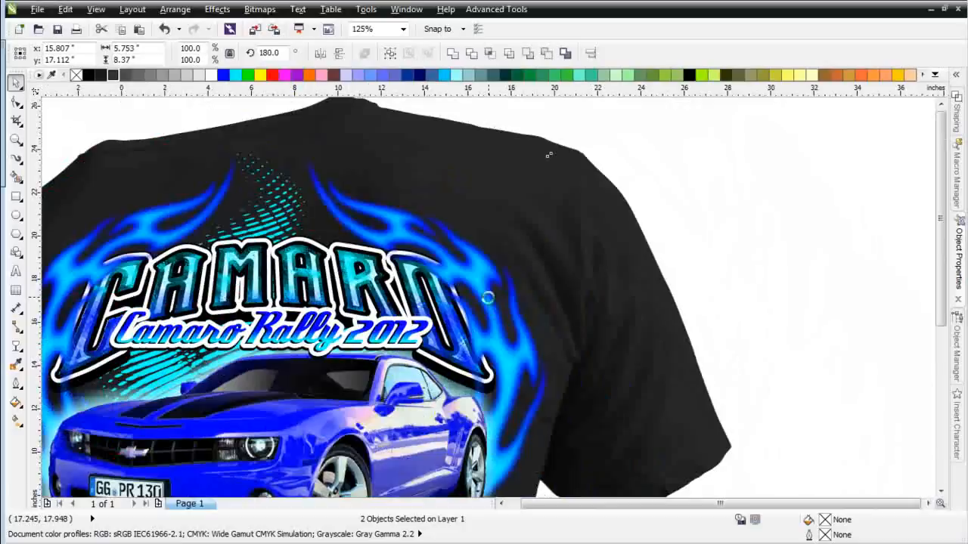
pyautogui.scroll(-3, 405, 327)
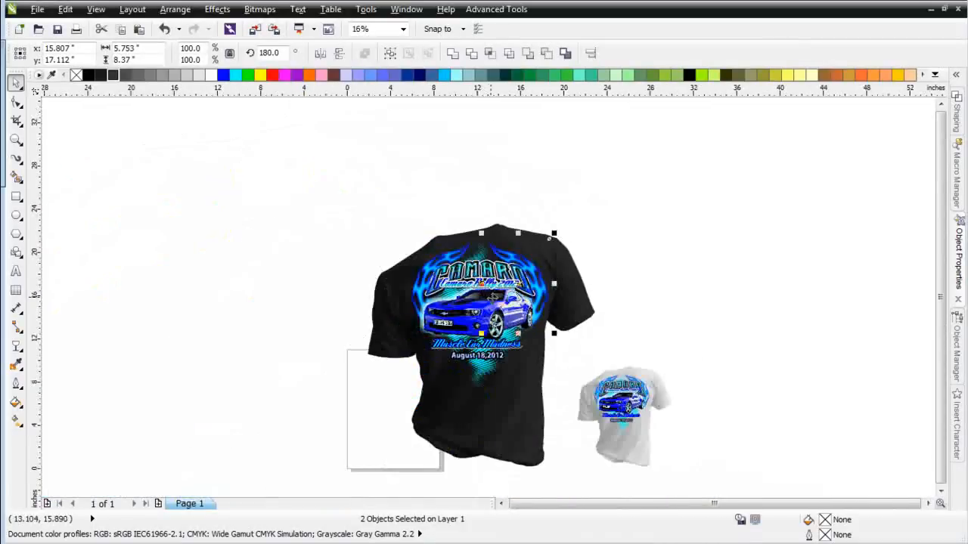
pyautogui.scroll(1, 491, 295)
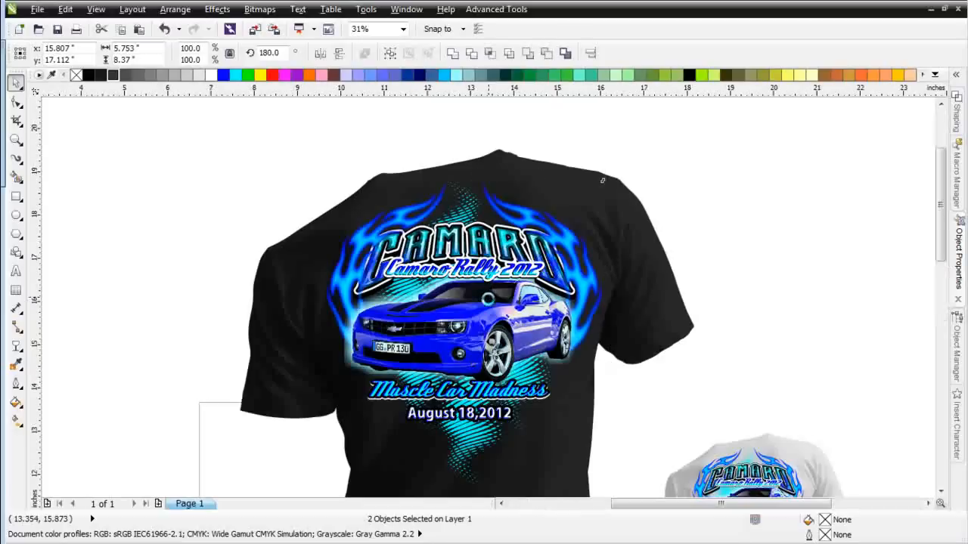
pyautogui.scroll(1, 488, 299)
# Move the upper cyan halftone pattern behind the lettering slightly to the right, to about x 11.79, y 17.91 inches
pyautogui.click(446, 145)
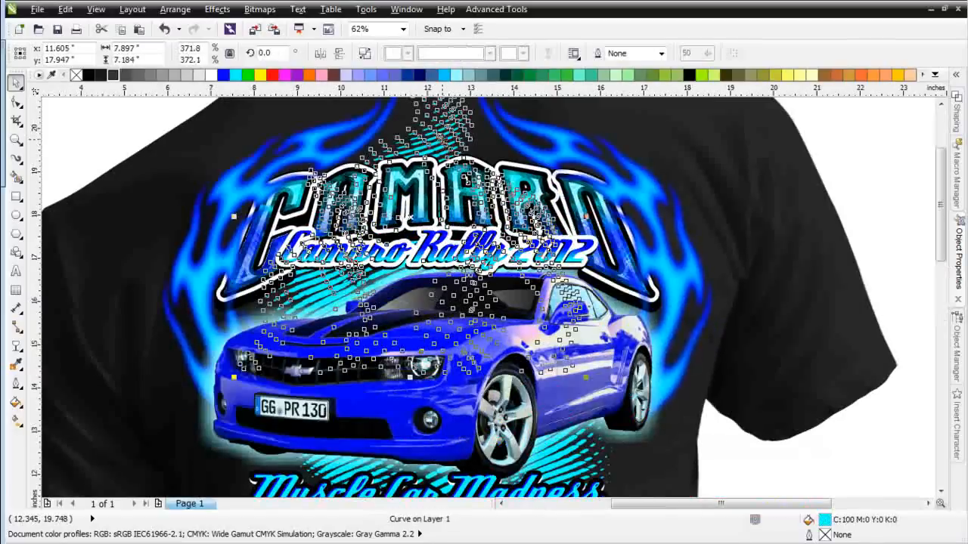
pyautogui.moveTo(442, 140); pyautogui.dragTo(451, 141)
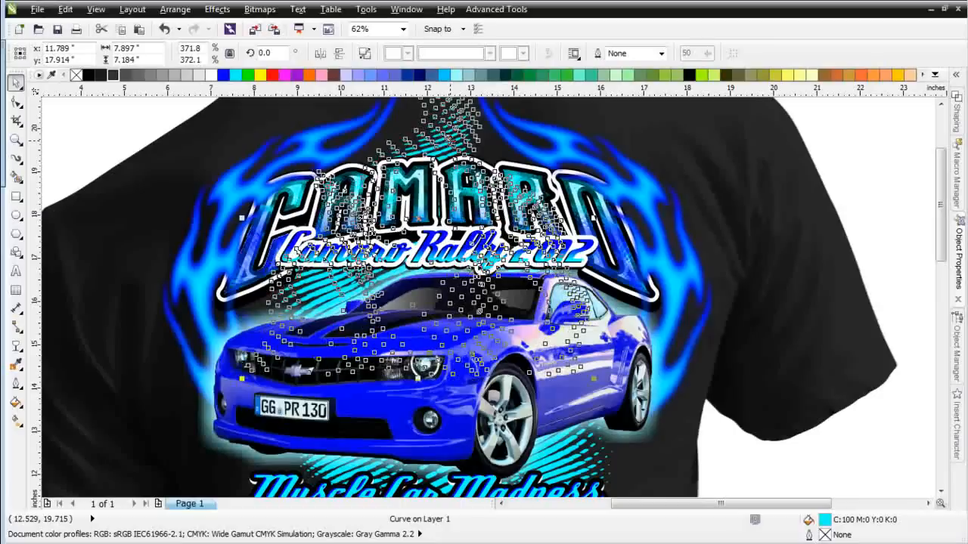
pyautogui.click(138, 35)
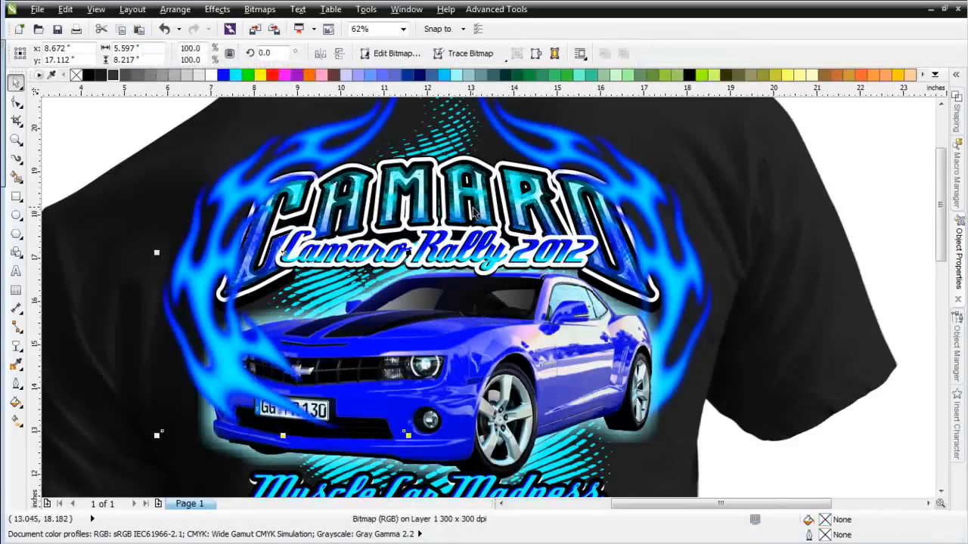
pyautogui.hotkey('ctrl', 'pagedown')
# Paste a blue (C100 M100) copy of the upper halftone pattern and offset it to x 11.829, y 17.894 inches
pyautogui.click(456, 169)
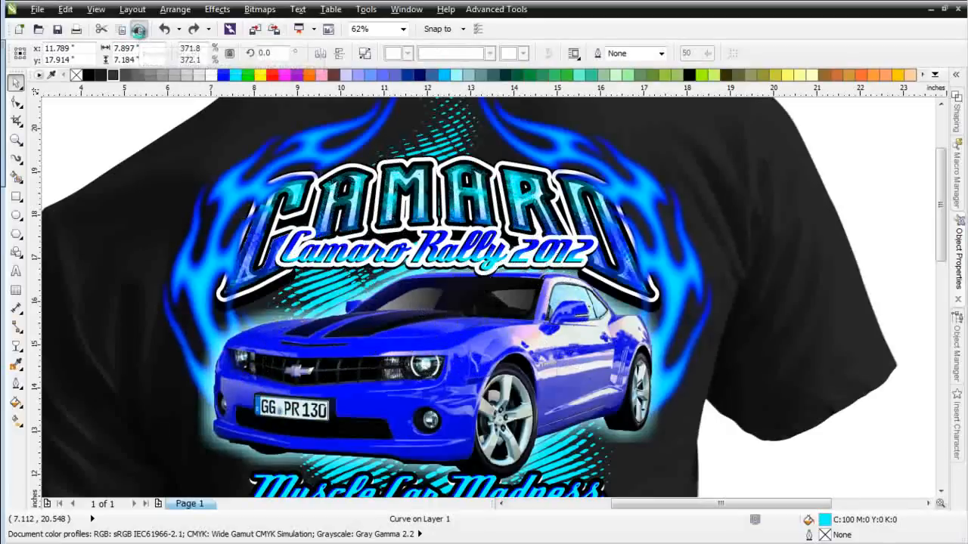
pyautogui.click(139, 30)
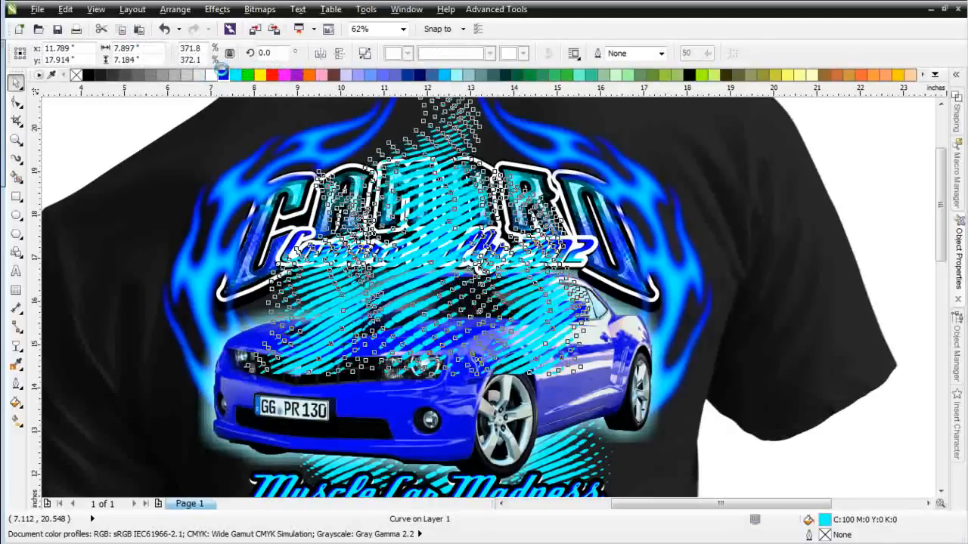
pyautogui.click(223, 75)
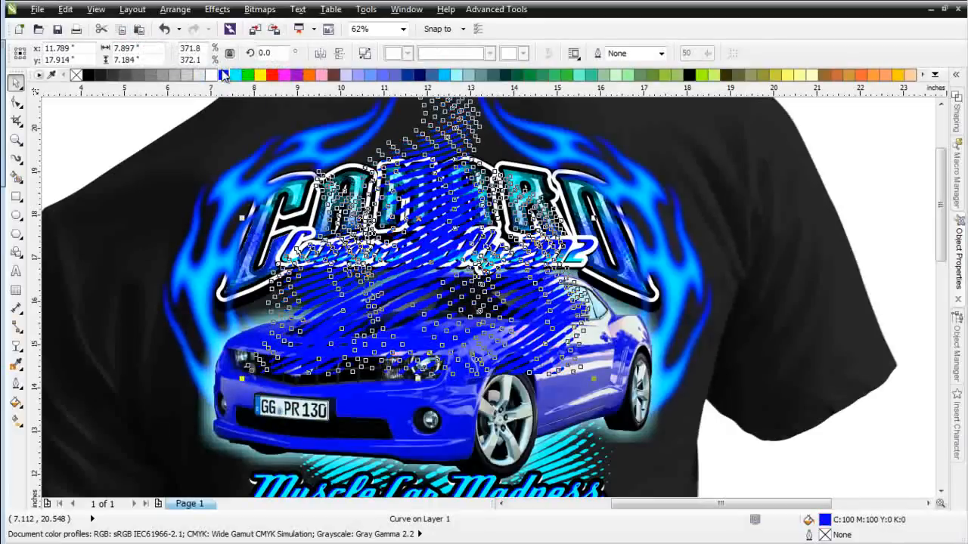
pyautogui.press('Right')
pyautogui.press('Right')
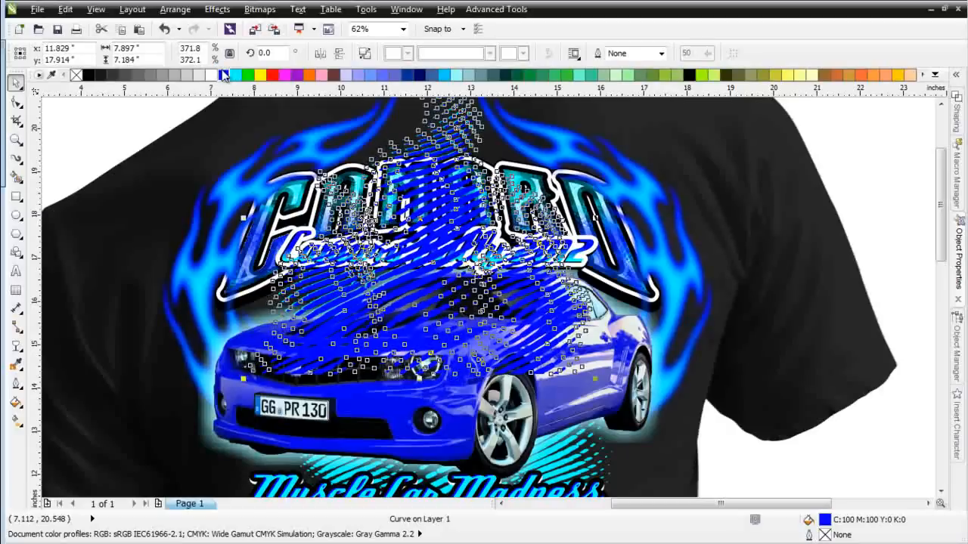
pyautogui.press('Down')
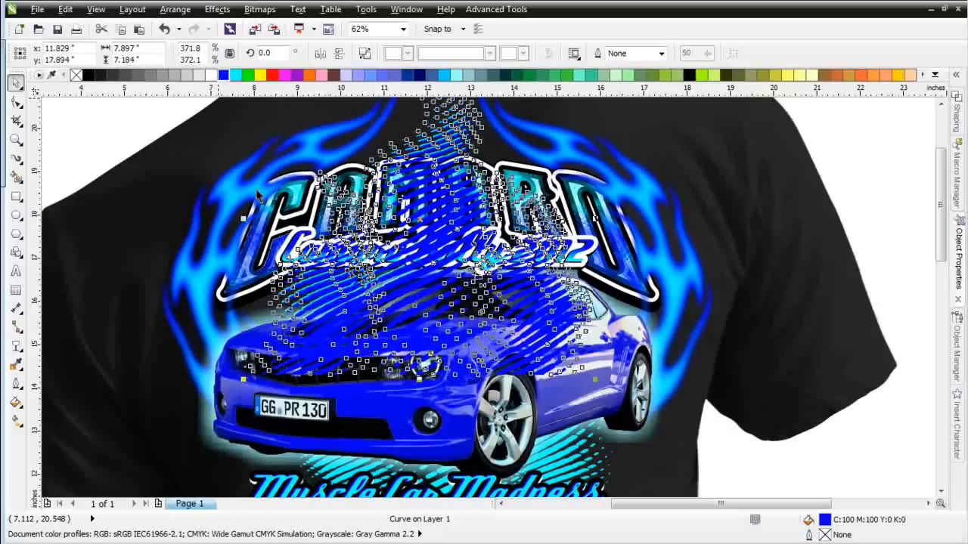
# Order the blue halftone copy directly in front of the black shirt, beneath the rest of the artwork
pyautogui.rightClick(420, 219)
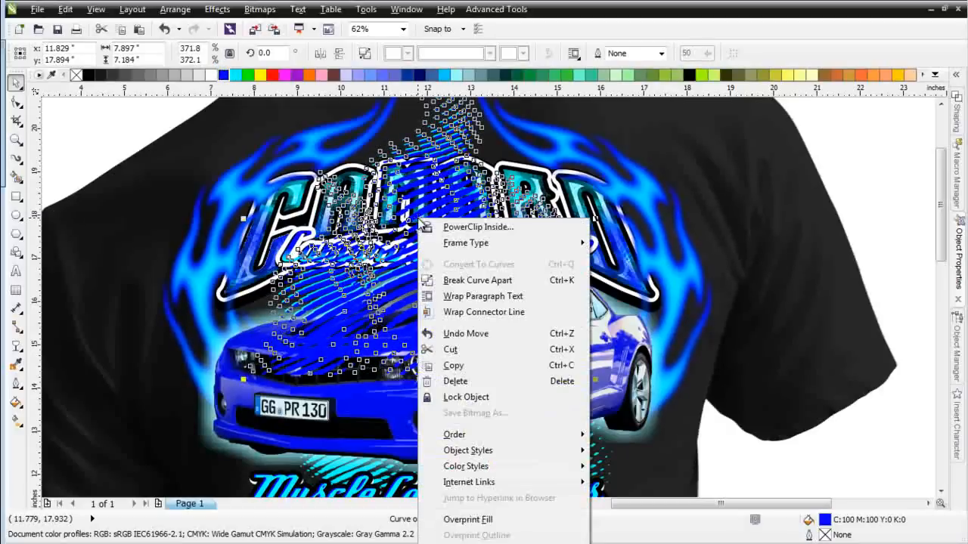
pyautogui.moveTo(503, 436)
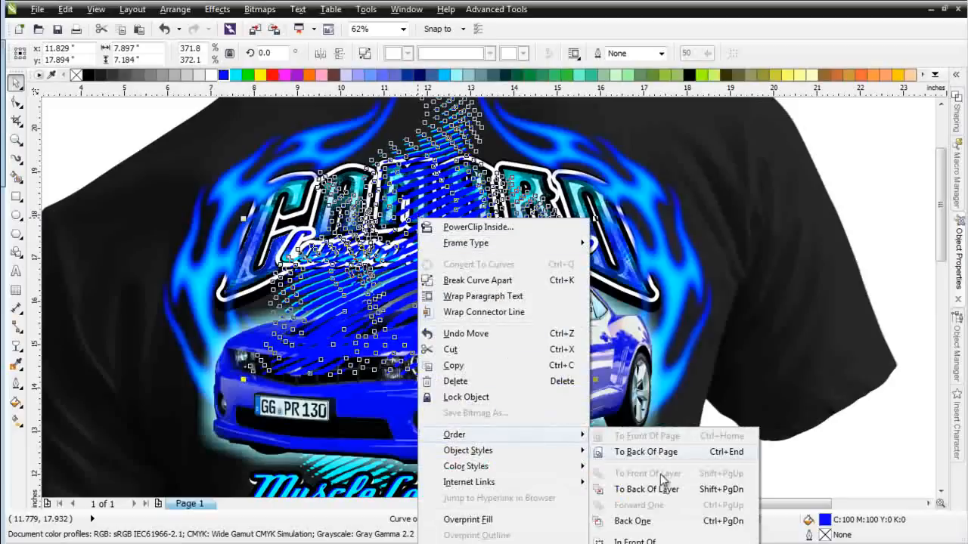
pyautogui.click(672, 541)
pyautogui.click(776, 274)
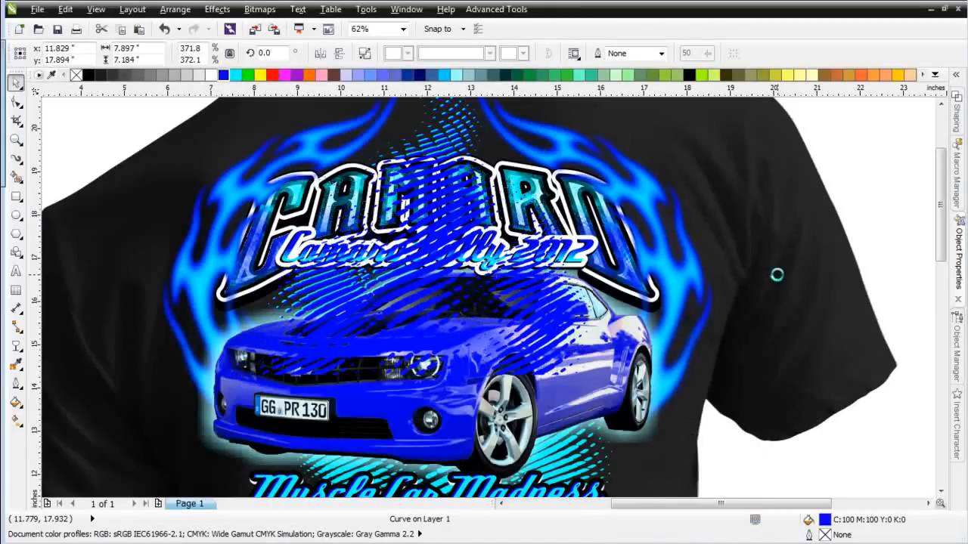
# Nudge the blue halftone copy up and left to x 11.819, y 17.904 inches
pyautogui.scroll(1, 463, 158)
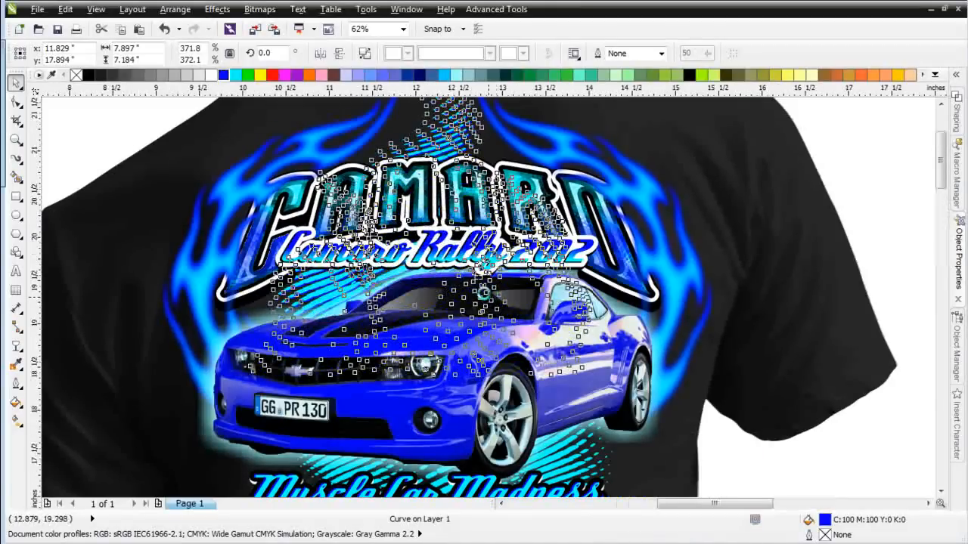
pyautogui.scroll(1, 449, 243)
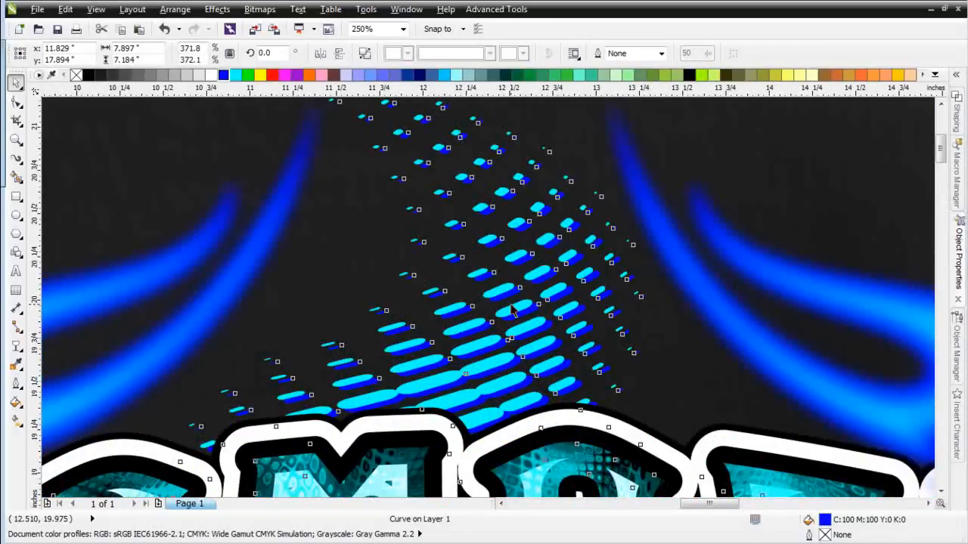
pyautogui.press('Up')
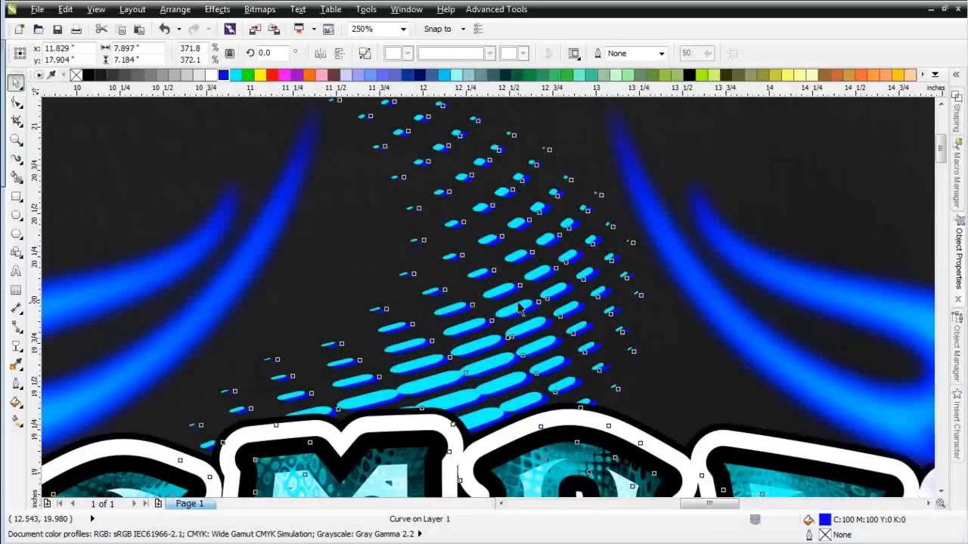
pyautogui.press('Left')
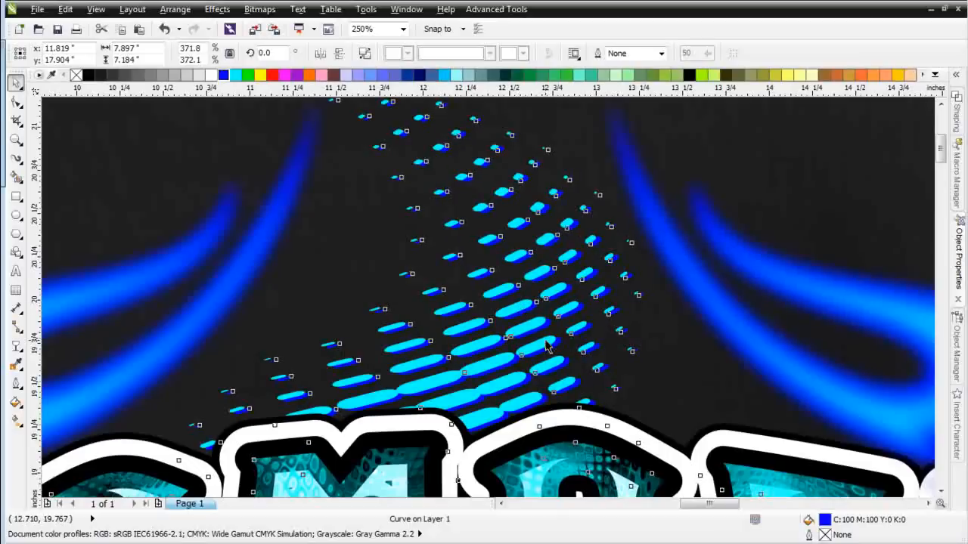
# Convert the upper cyan halftone pattern alone to a 300 dpi RGB Color (24-bit) bitmap with a transparent background
pyautogui.keyDown('shift'); pyautogui.click(494, 362); pyautogui.keyUp('shift')
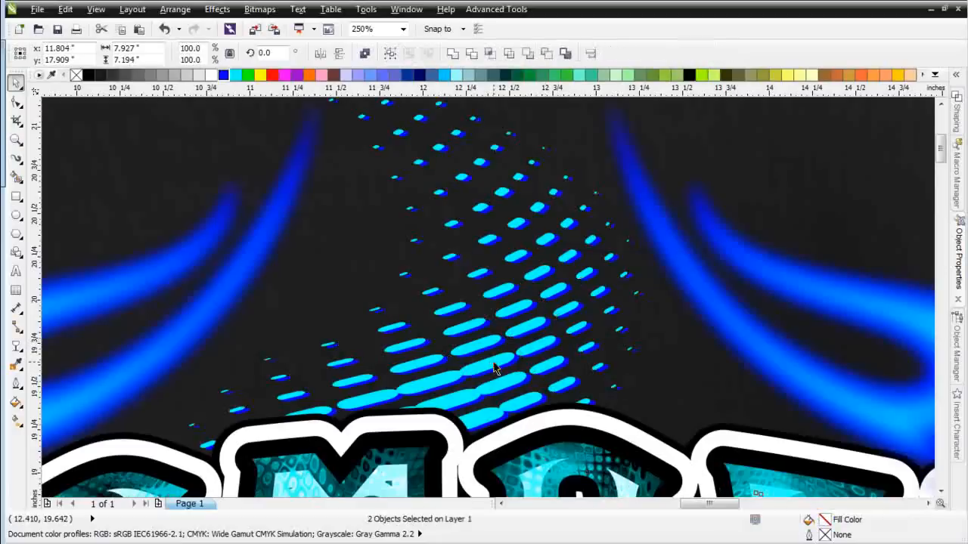
pyautogui.press('F3')
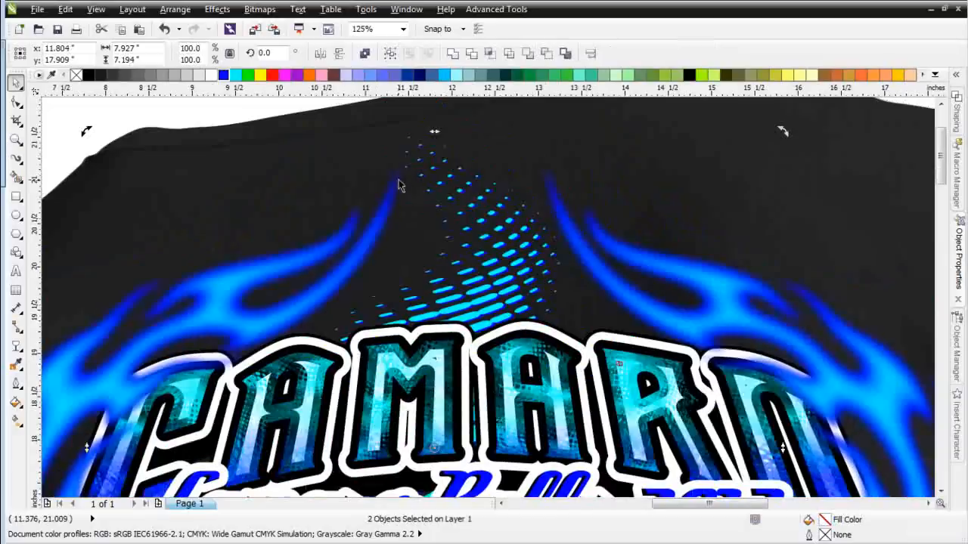
pyautogui.scroll(4, 443, 176)
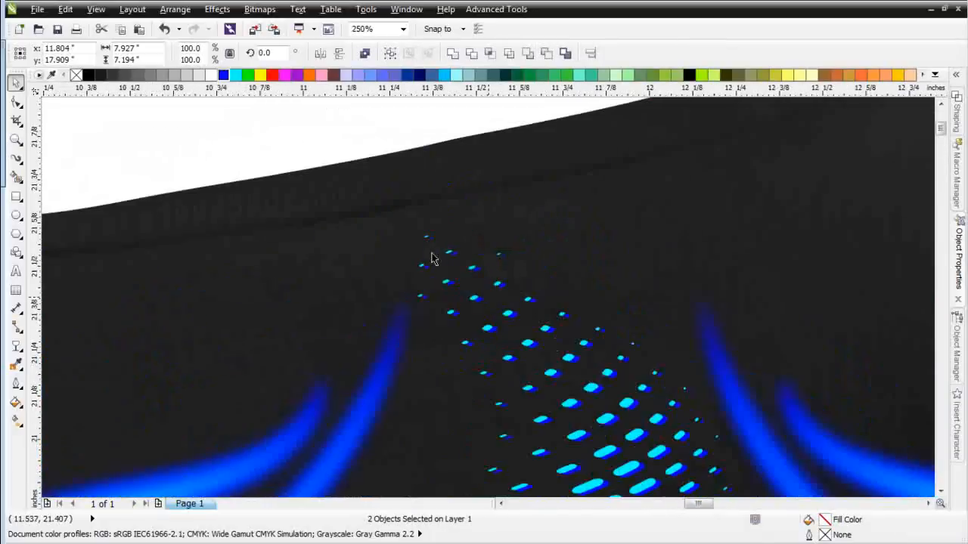
pyautogui.click(486, 271)
pyautogui.scroll(-2, 490, 303)
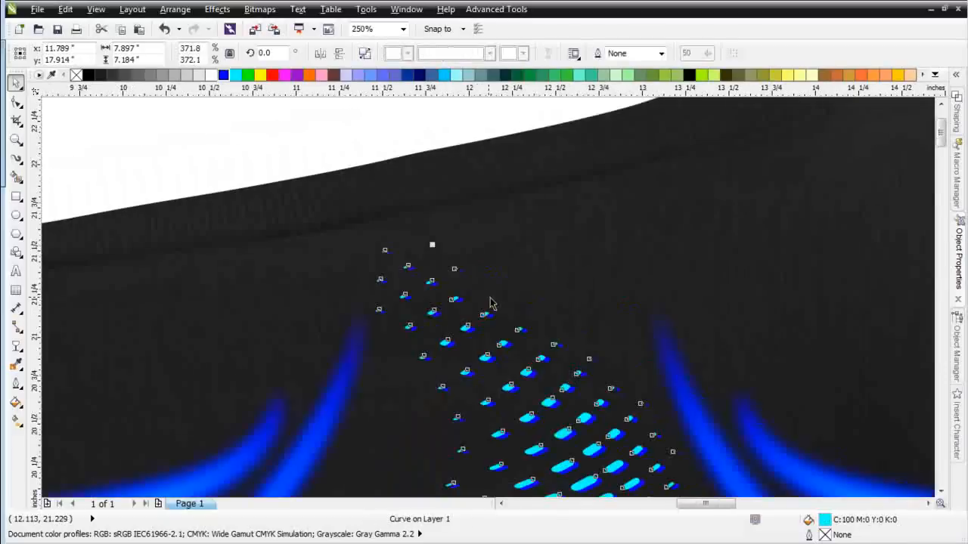
pyautogui.scroll(-2, 545, 384)
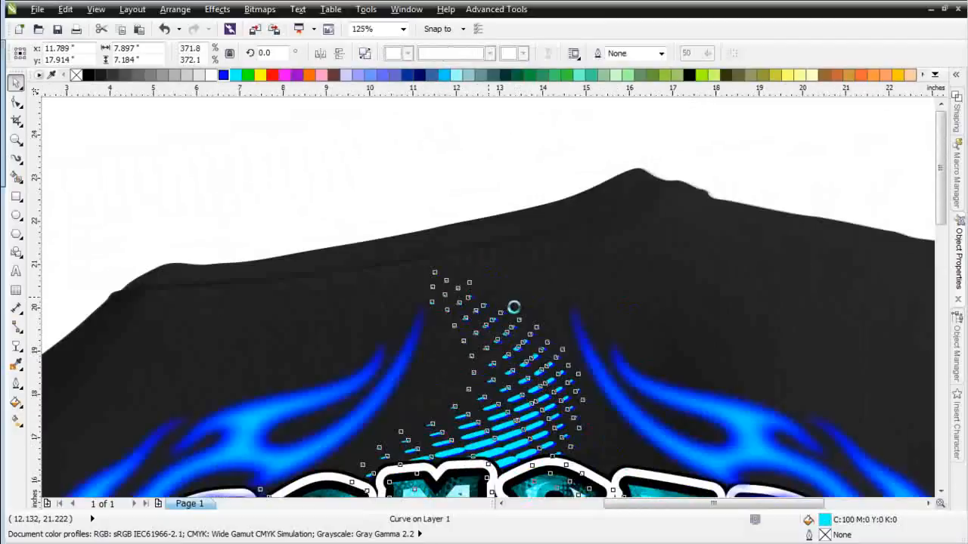
pyautogui.scroll(-2, 513, 307)
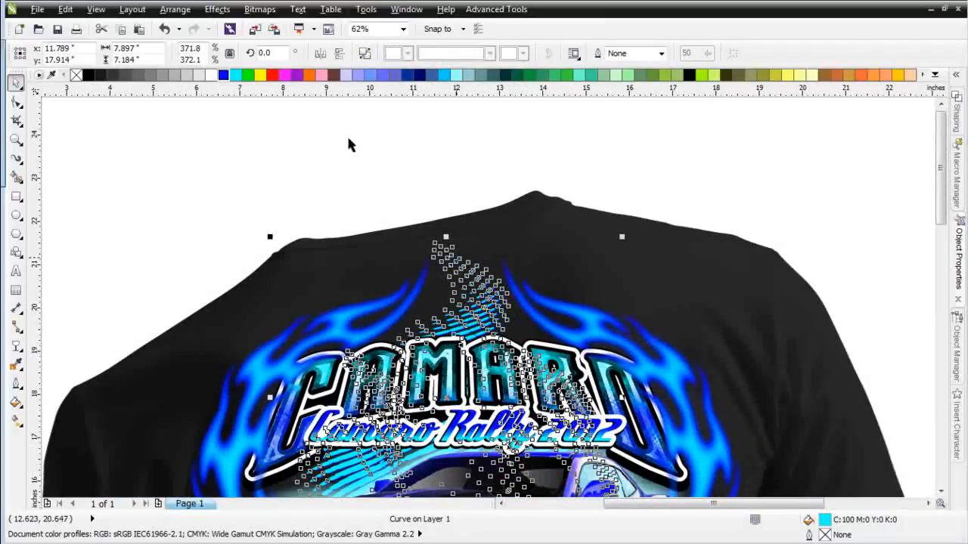
pyautogui.click(259, 10)
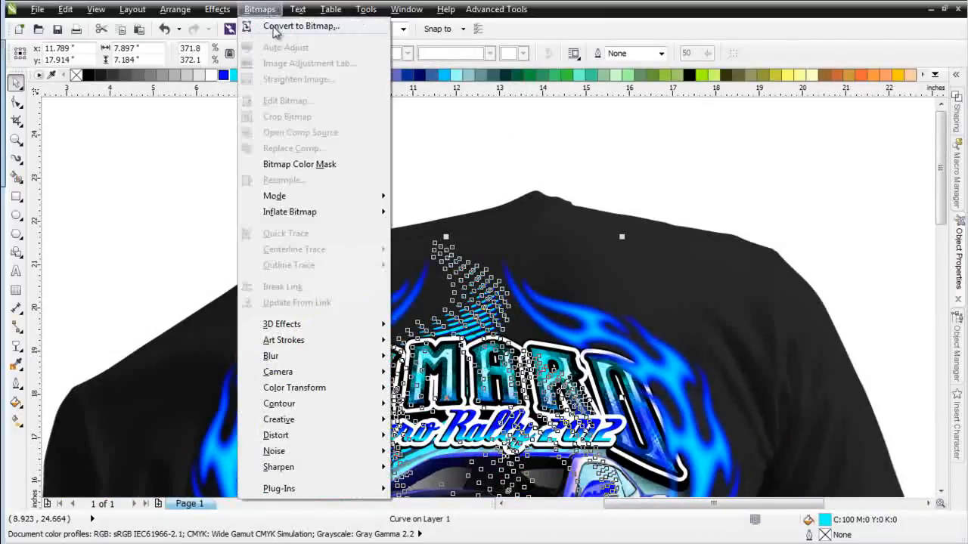
pyautogui.click(274, 27)
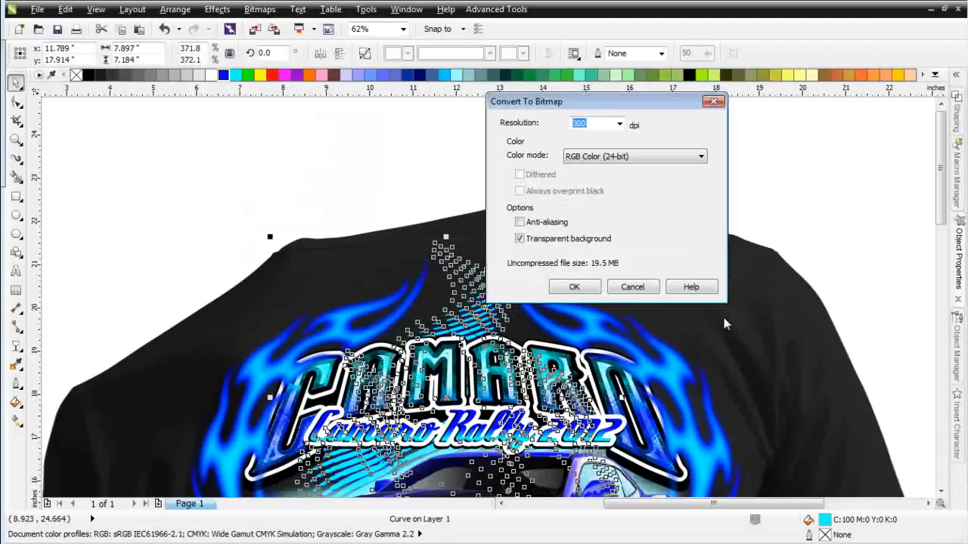
pyautogui.click(576, 288)
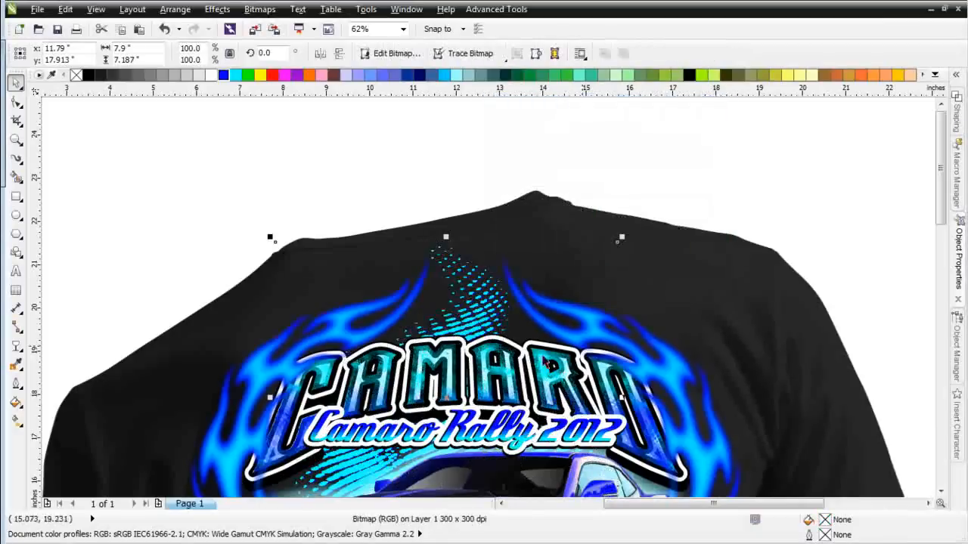
# Apply a Gaussian Blur with a 4.5-pixel radius to the cyan halftone bitmap
pyautogui.click(259, 9)
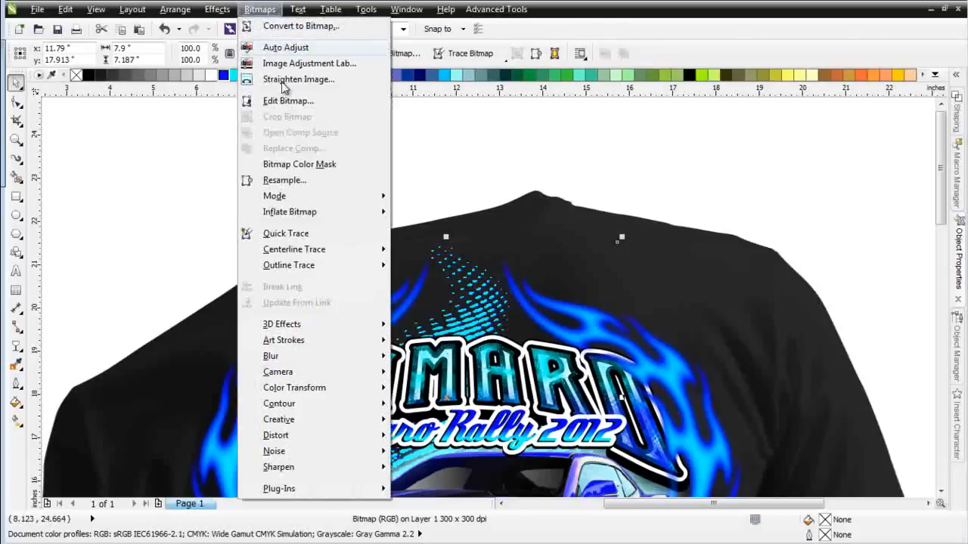
pyautogui.moveTo(315, 356)
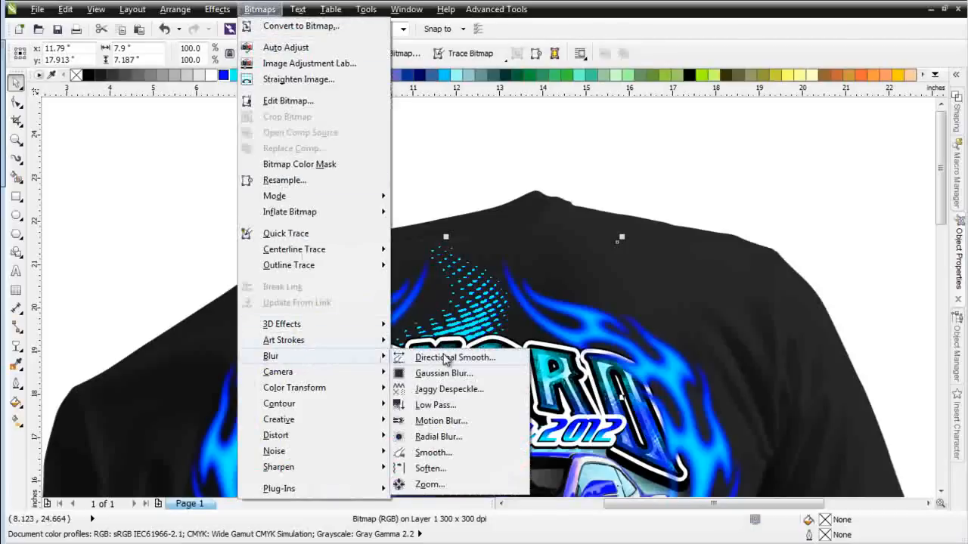
pyautogui.click(446, 373)
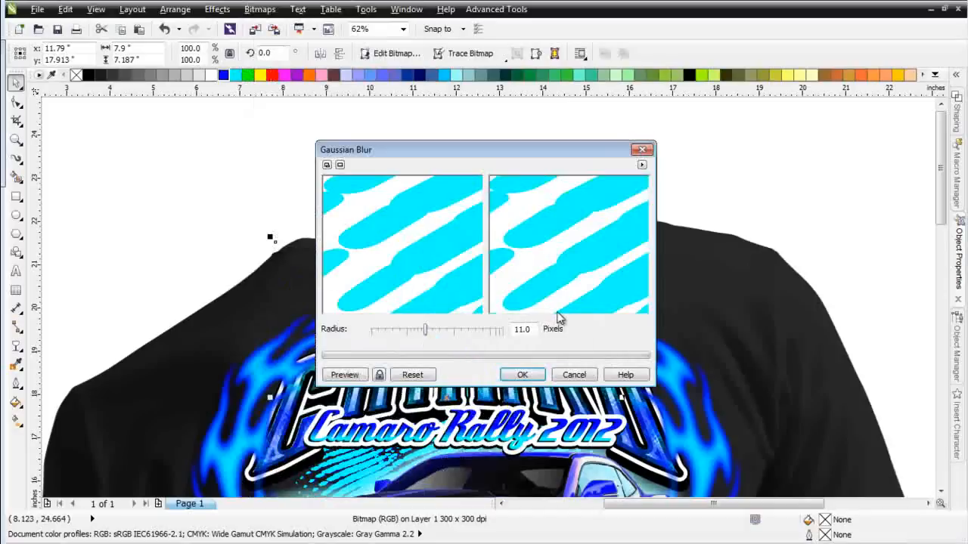
pyautogui.moveTo(428, 334); pyautogui.dragTo(403, 334)
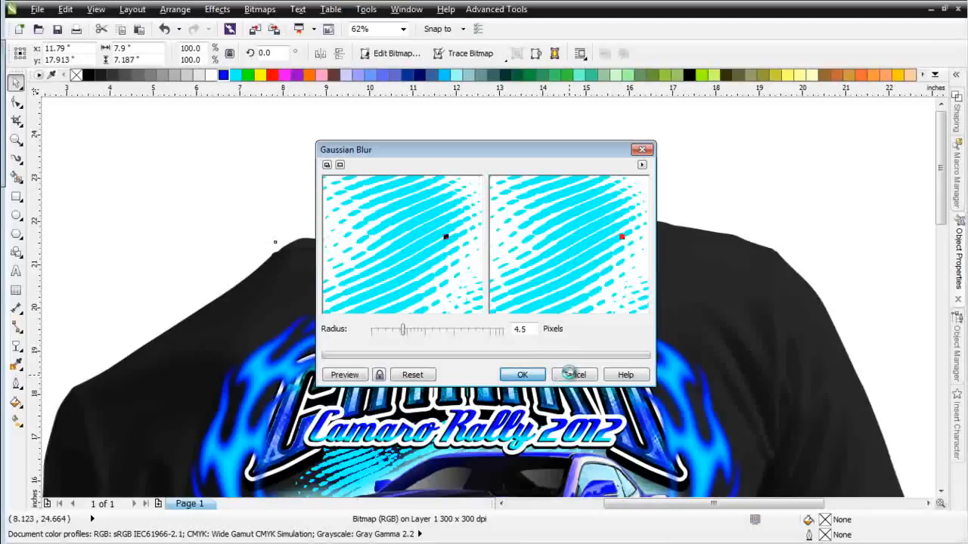
pyautogui.click(568, 375)
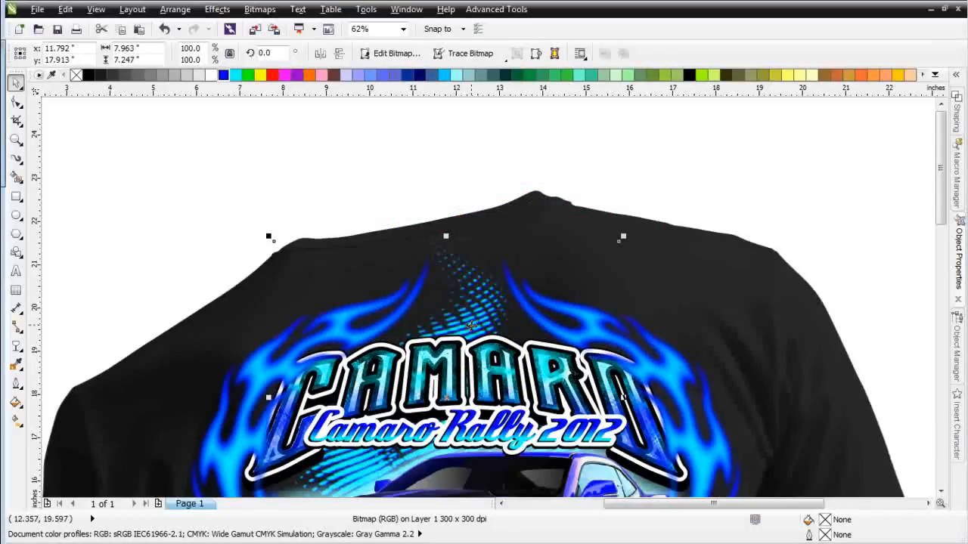
# Undo the Gaussian Blur and the bitmap conversion of the cyan halftone pattern and select its vector curve
pyautogui.scroll(2, 488, 291)
pyautogui.scroll(1, 490, 295)
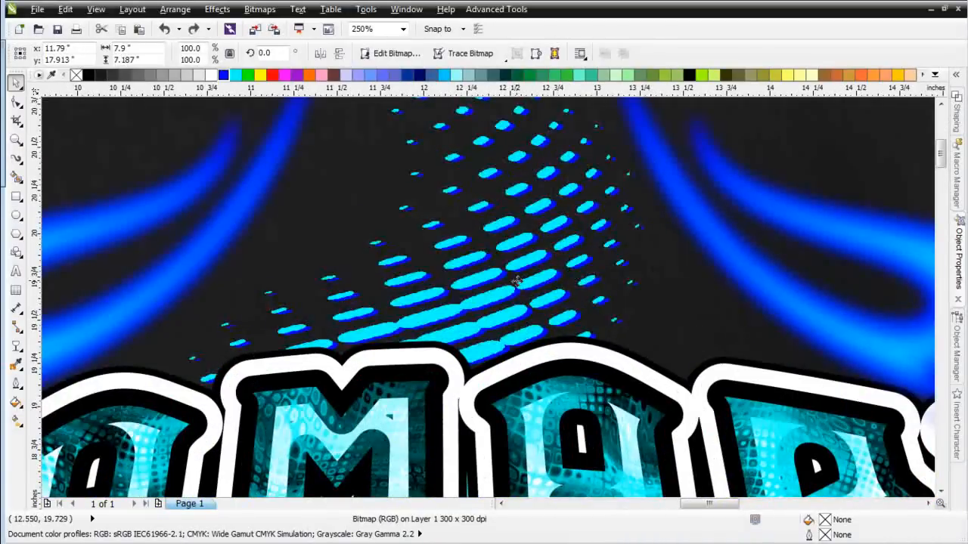
pyautogui.scroll(-1, 467, 198)
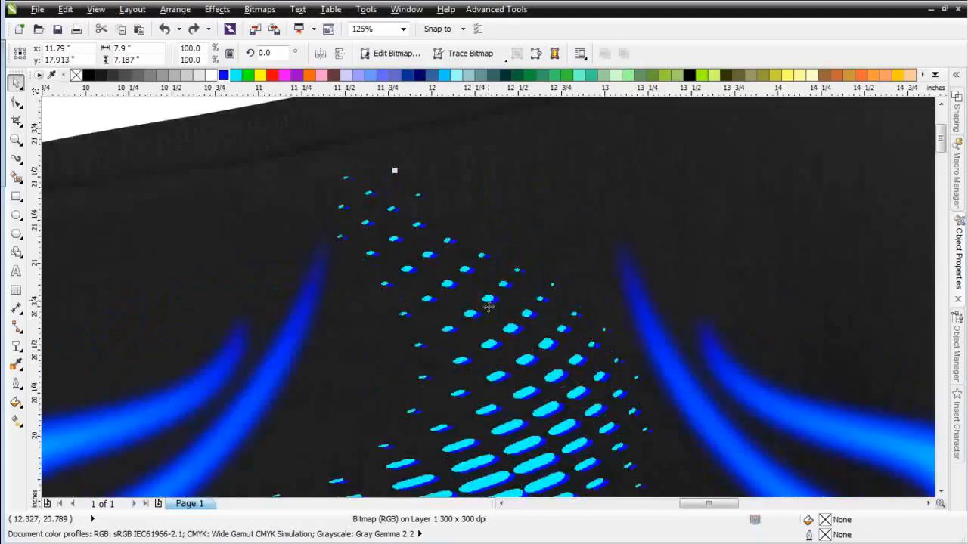
pyautogui.scroll(3, 487, 301)
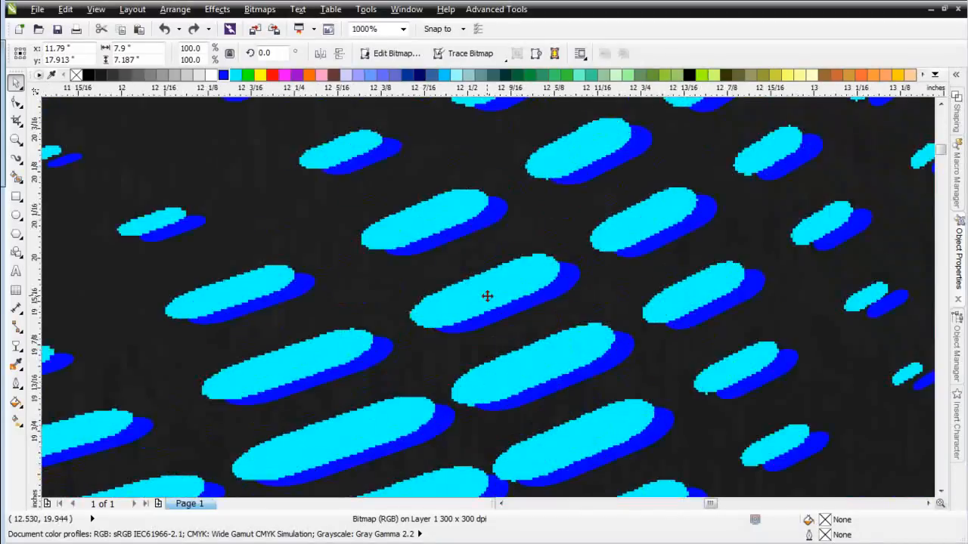
pyautogui.click(487, 296)
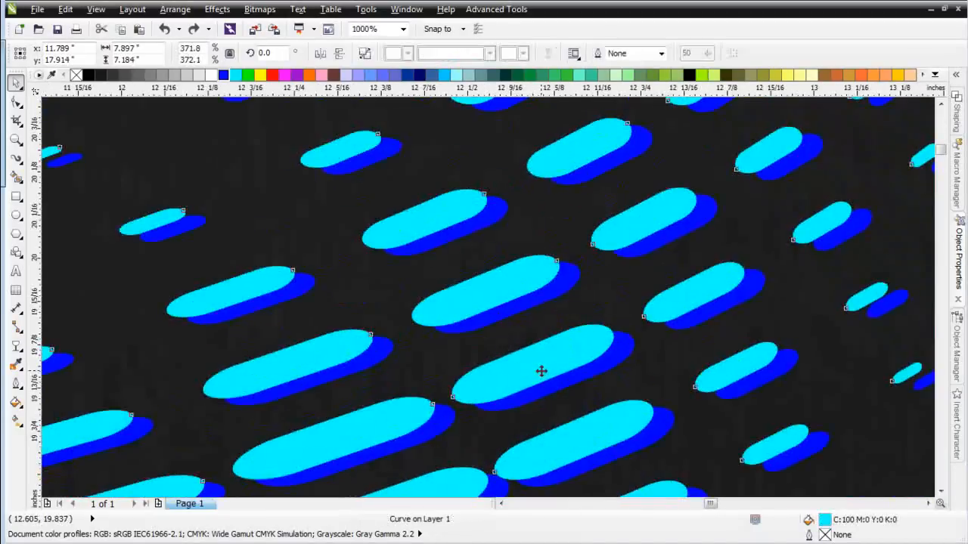
# Try to select the cyan halftone pattern together with its blue offset copy
pyautogui.keyDown('shift'); pyautogui.click(541, 371); pyautogui.keyUp('shift')
pyautogui.keyDown('shift'); pyautogui.click(541, 371); pyautogui.keyUp('shift')
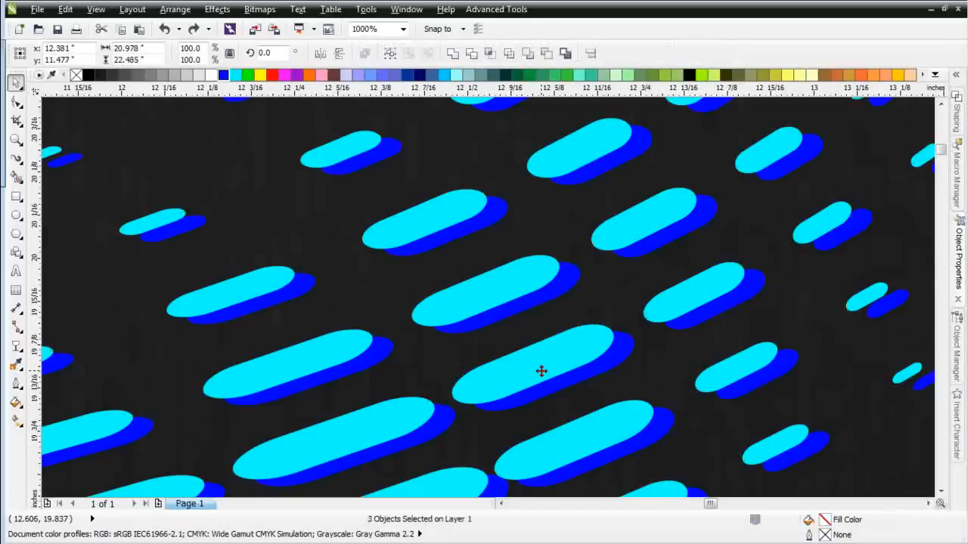
pyautogui.keyDown('shift'); pyautogui.click(541, 371); pyautogui.keyUp('shift')
pyautogui.click(541, 371)
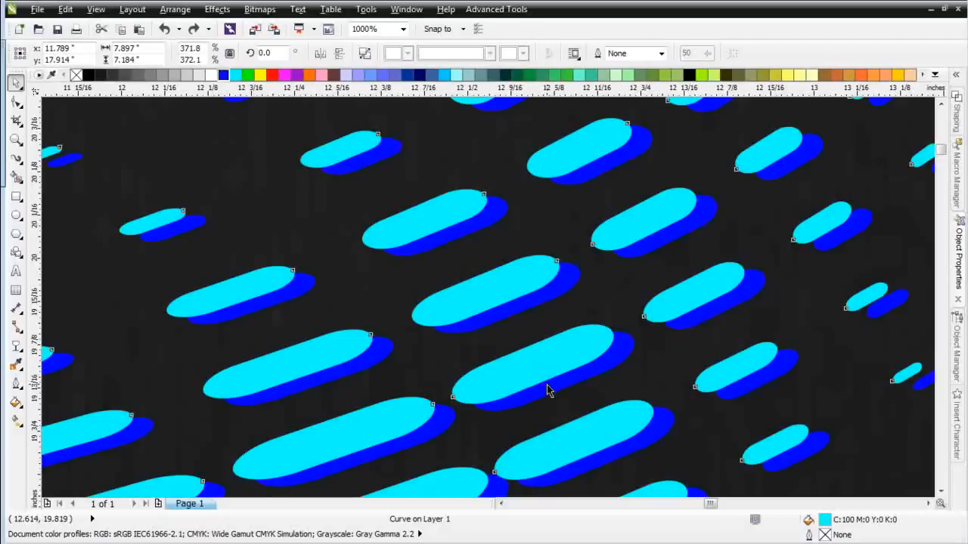
pyautogui.keyDown('shift'); pyautogui.click(546, 385); pyautogui.keyUp('shift')
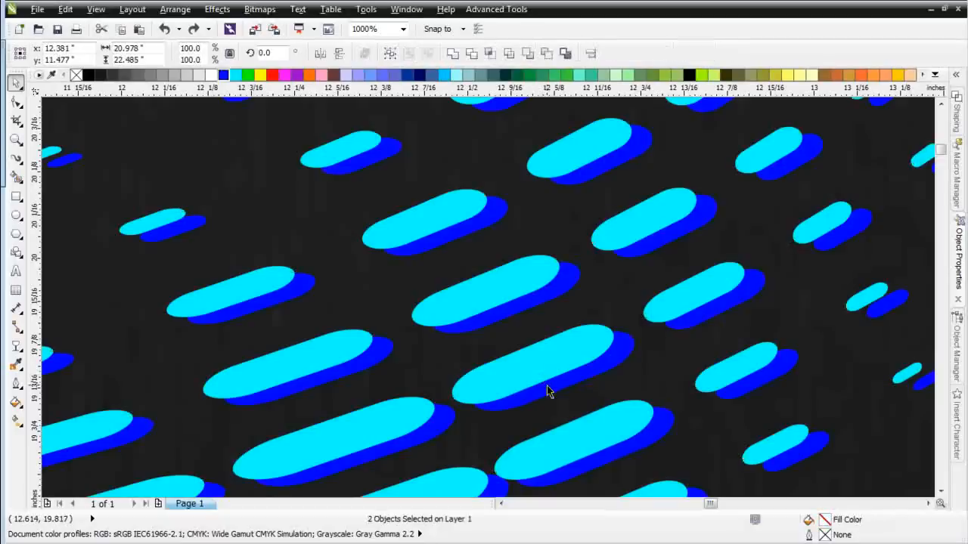
pyautogui.scroll(-4, 547, 384)
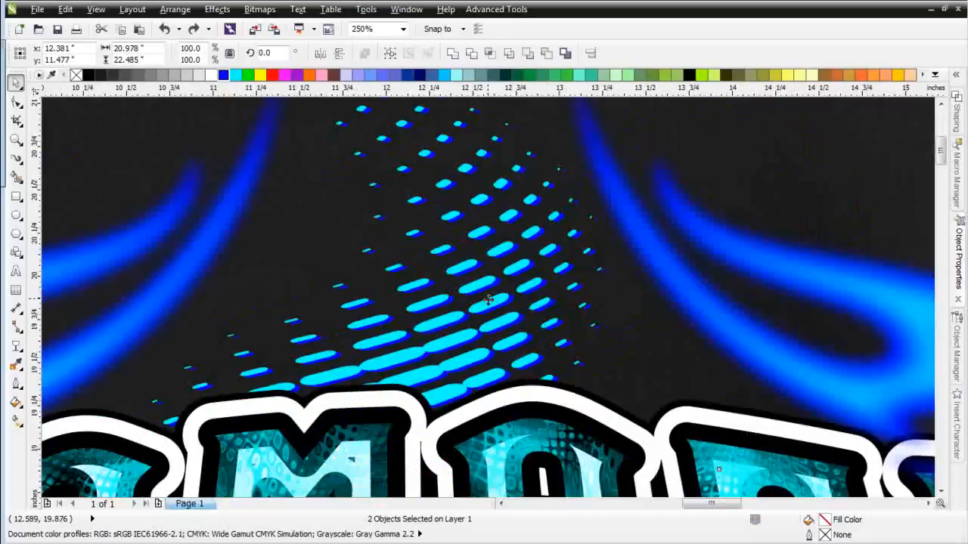
# Examine the outlines of the two overlapping halftone patterns in Wireframe view and return to Enhanced view
pyautogui.click(98, 10)
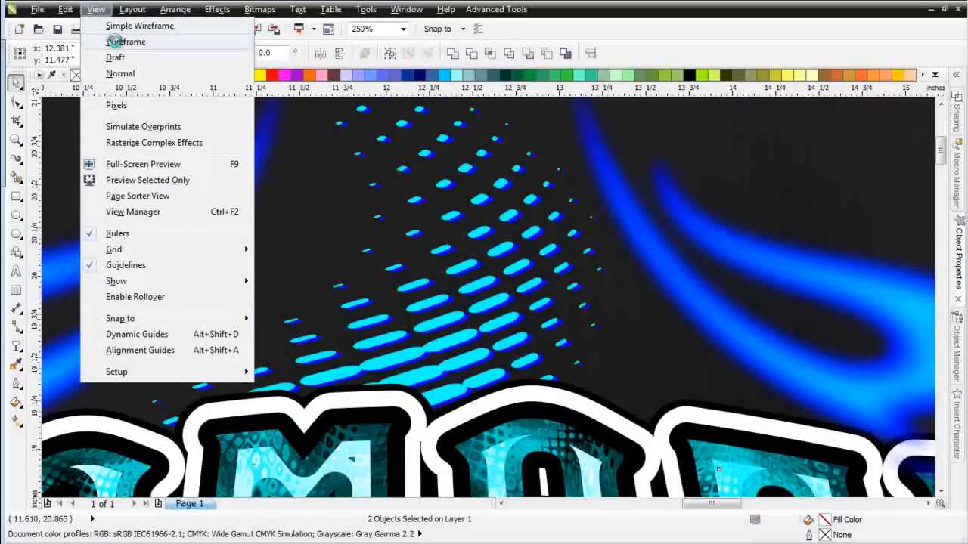
pyautogui.click(110, 43)
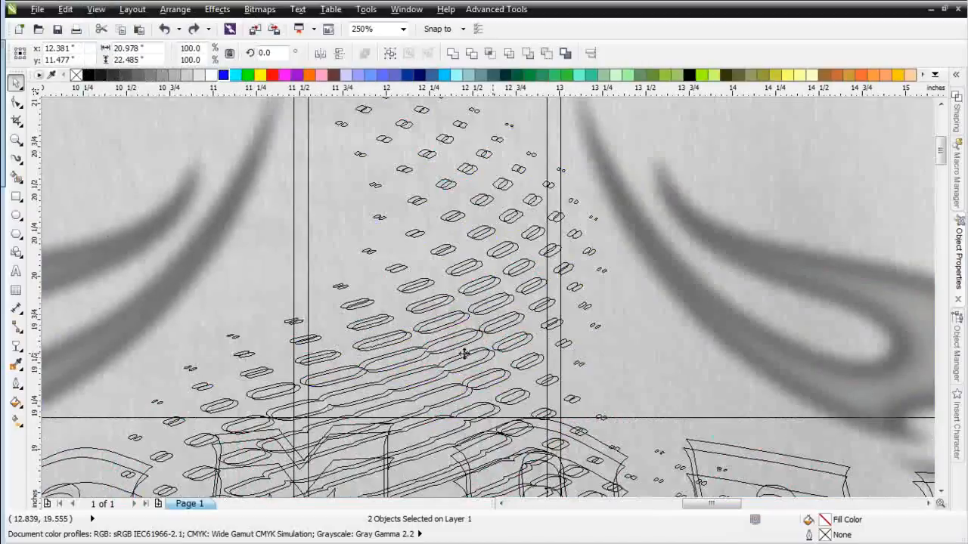
pyautogui.scroll(-1, 459, 344)
pyautogui.scroll(1, 450, 172)
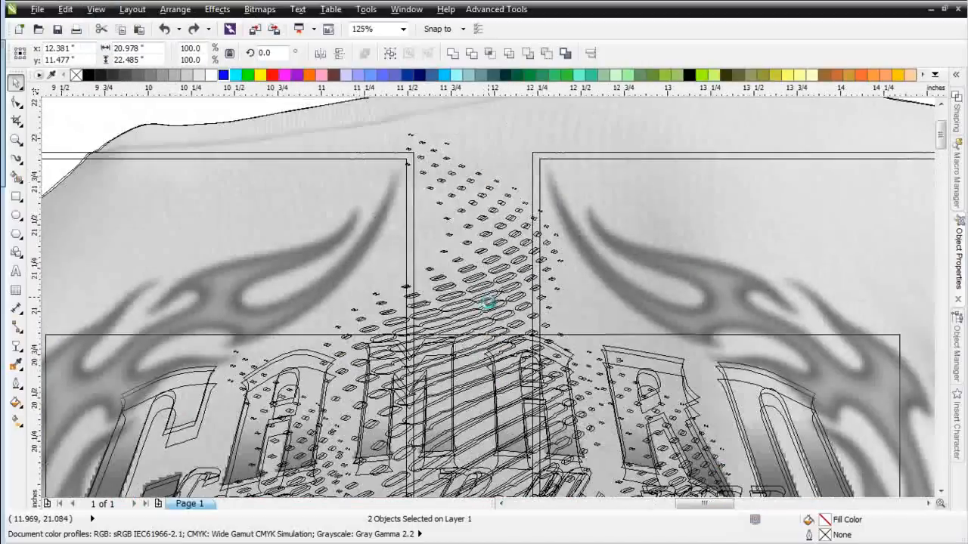
pyautogui.scroll(-1, 551, 413)
pyautogui.scroll(1, 487, 304)
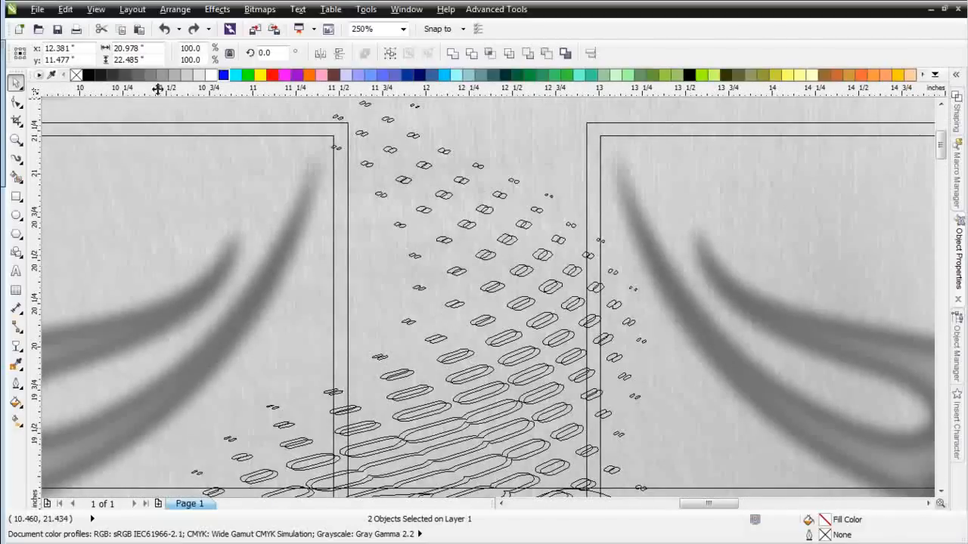
pyautogui.click(93, 12)
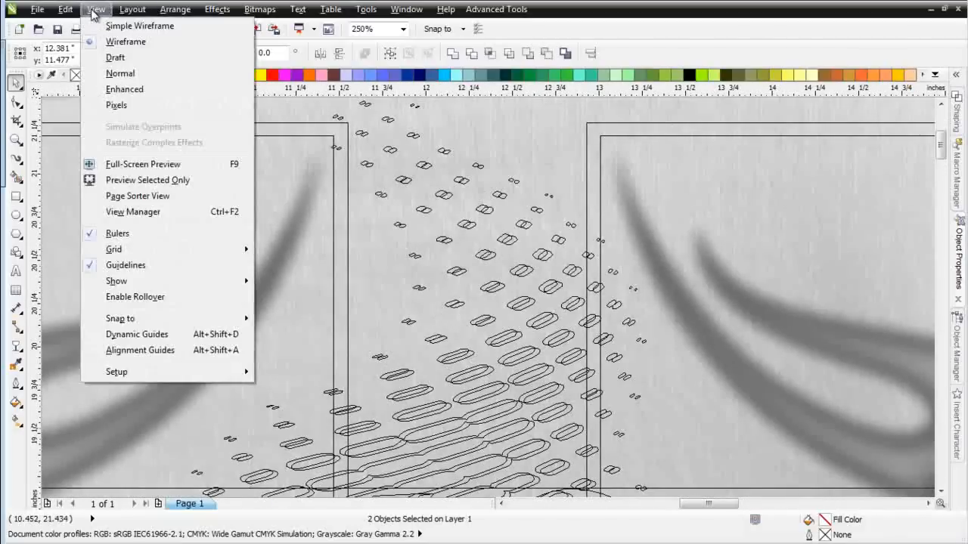
pyautogui.click(142, 92)
# Select the blue and cyan halftone patterns together and convert them to one 300 dpi RGB bitmap
pyautogui.scroll(1, 476, 295)
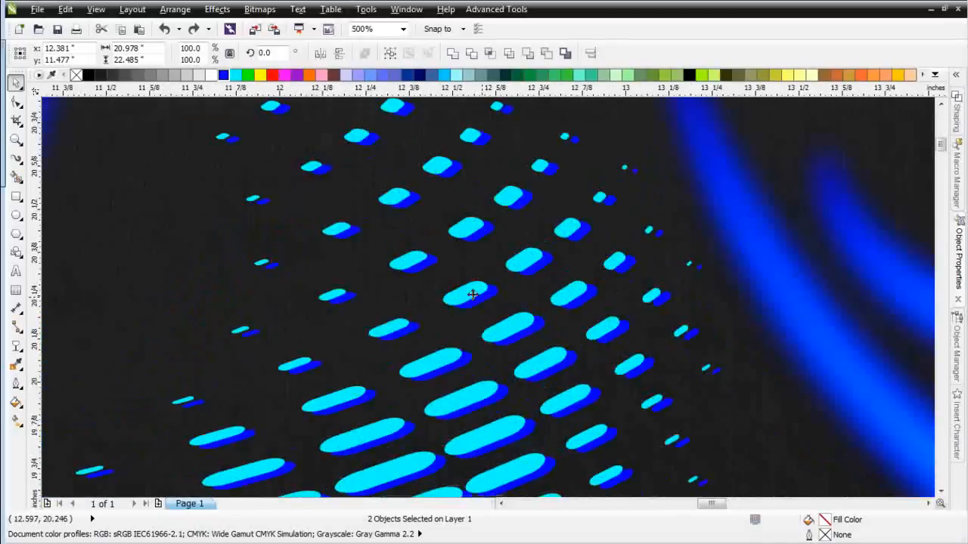
pyautogui.click(484, 296)
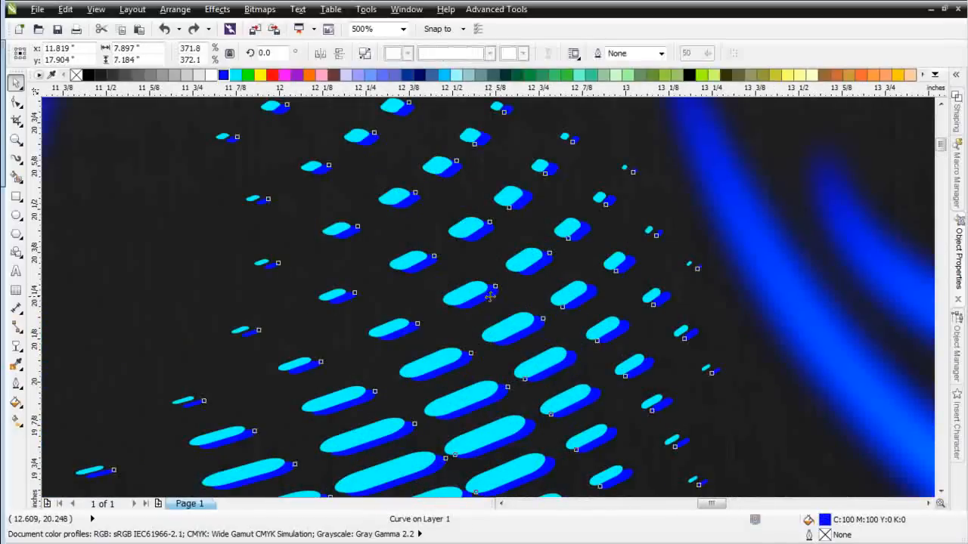
pyautogui.click(476, 291)
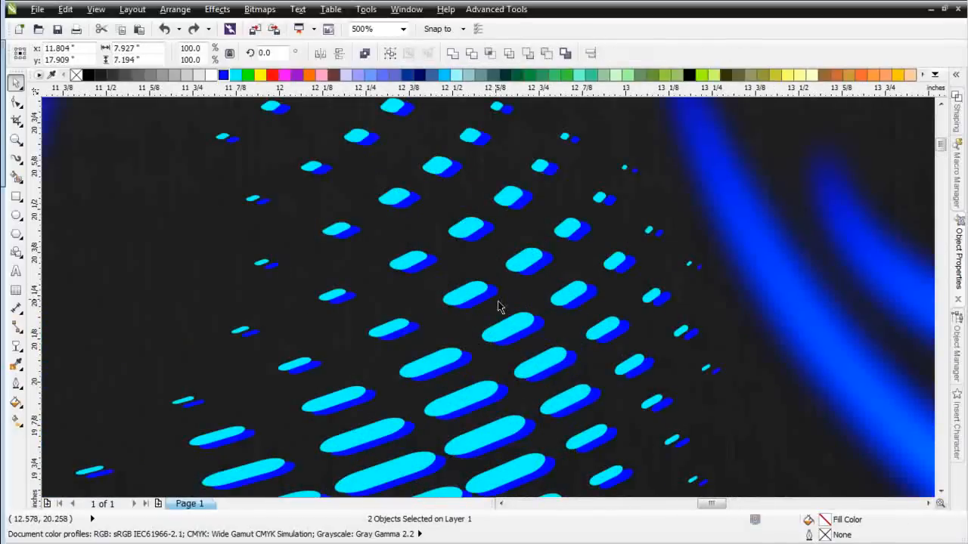
pyautogui.scroll(-1, 498, 306)
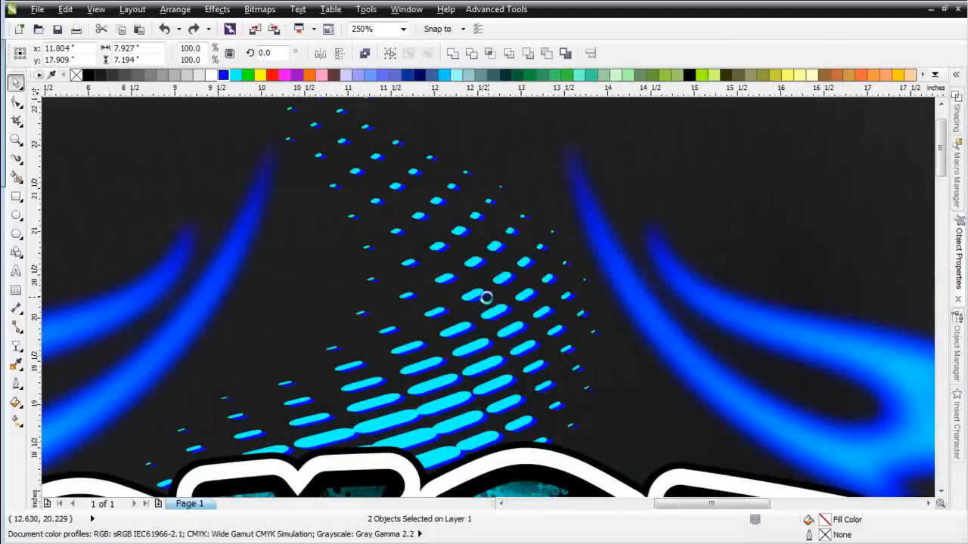
pyautogui.scroll(-1, 486, 297)
pyautogui.scroll(-1, 487, 300)
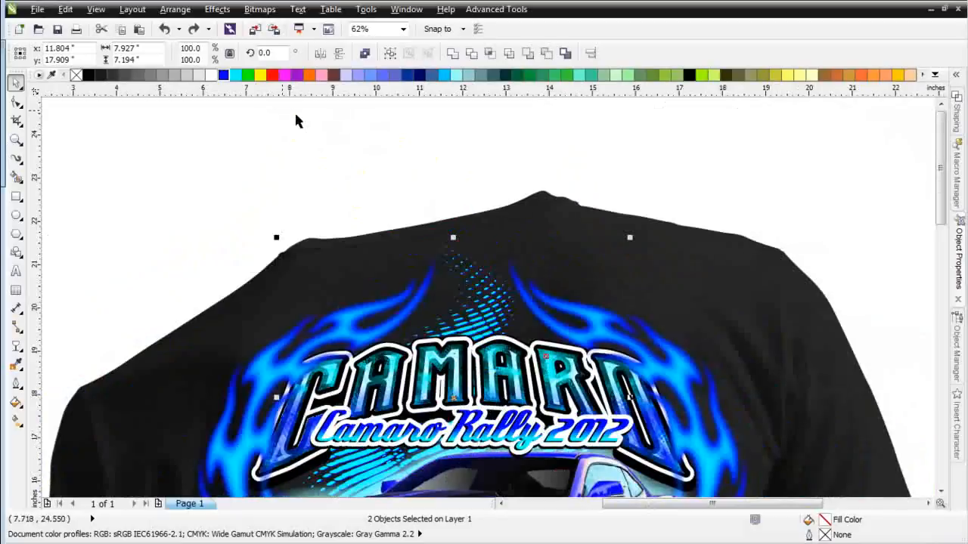
pyautogui.click(258, 12)
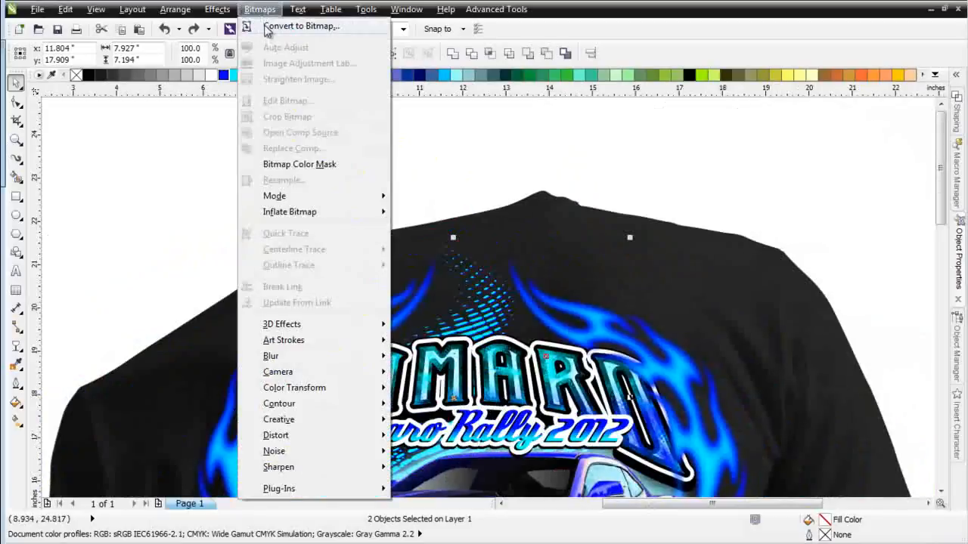
pyautogui.click(278, 29)
pyautogui.click(574, 287)
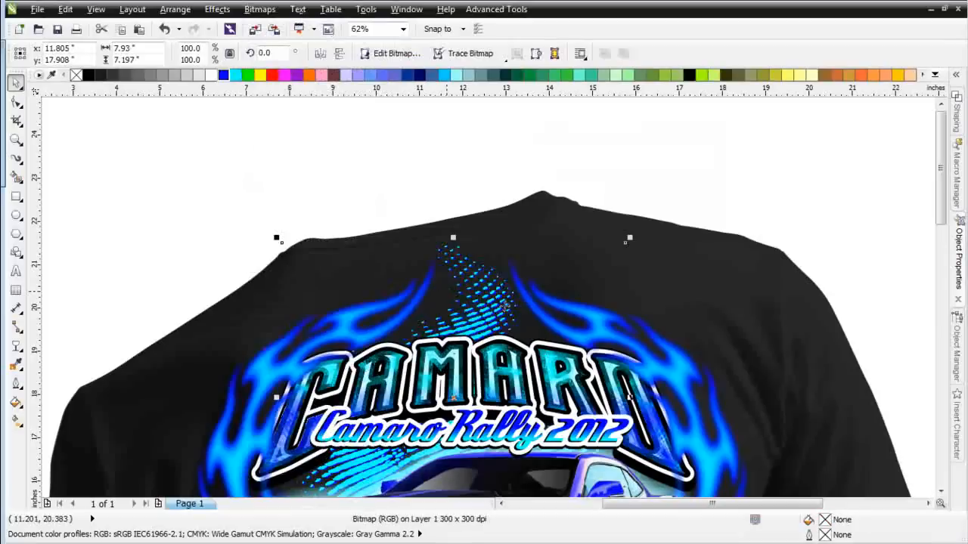
# Apply a Gaussian Blur with an 8-pixel radius to the combined blue and cyan halftone bitmap, previewing the effect first
pyautogui.click(218, 11)
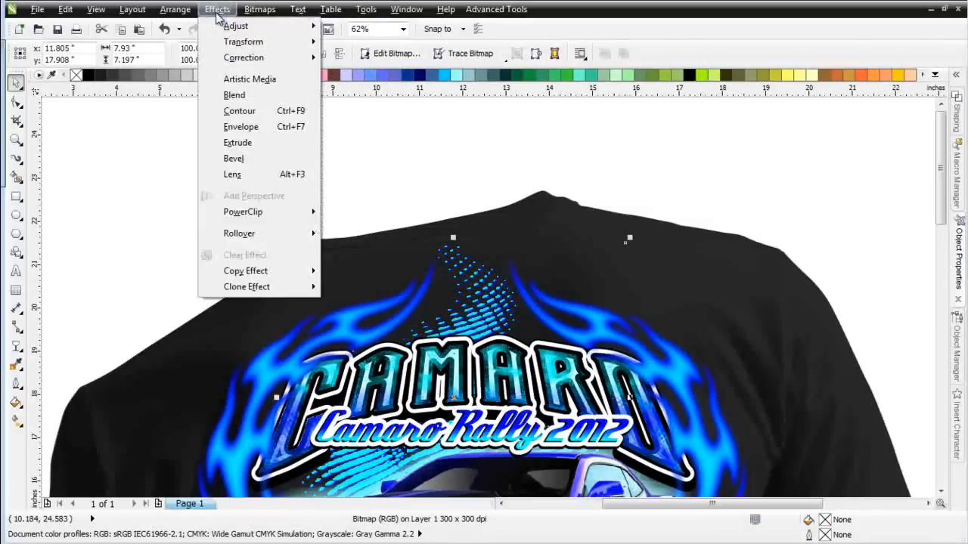
pyautogui.moveTo(262, 16)
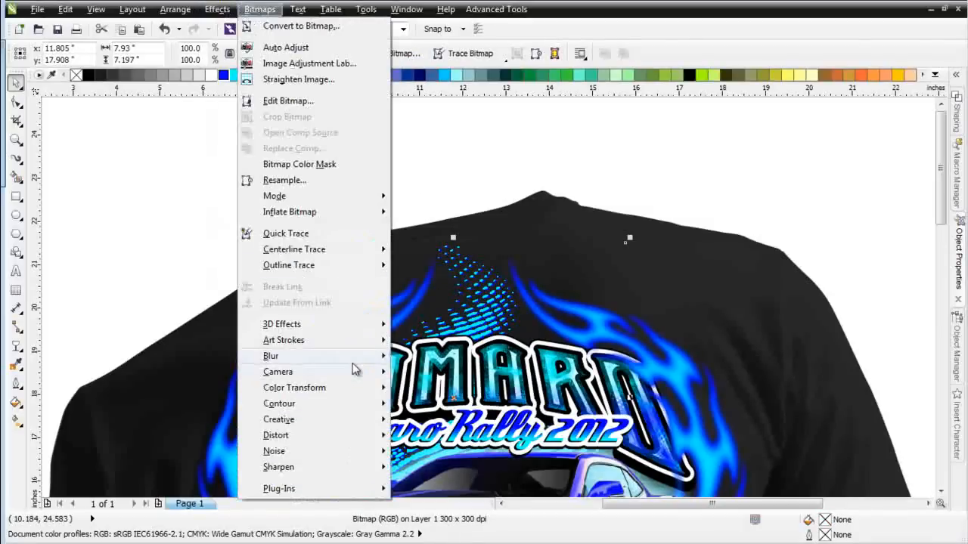
pyautogui.moveTo(354, 360)
pyautogui.click(444, 373)
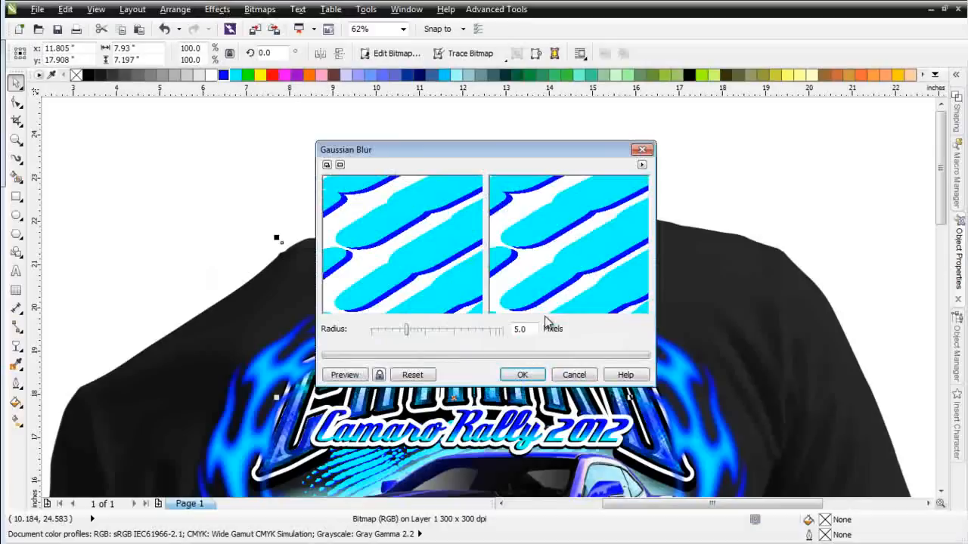
pyautogui.click(345, 375)
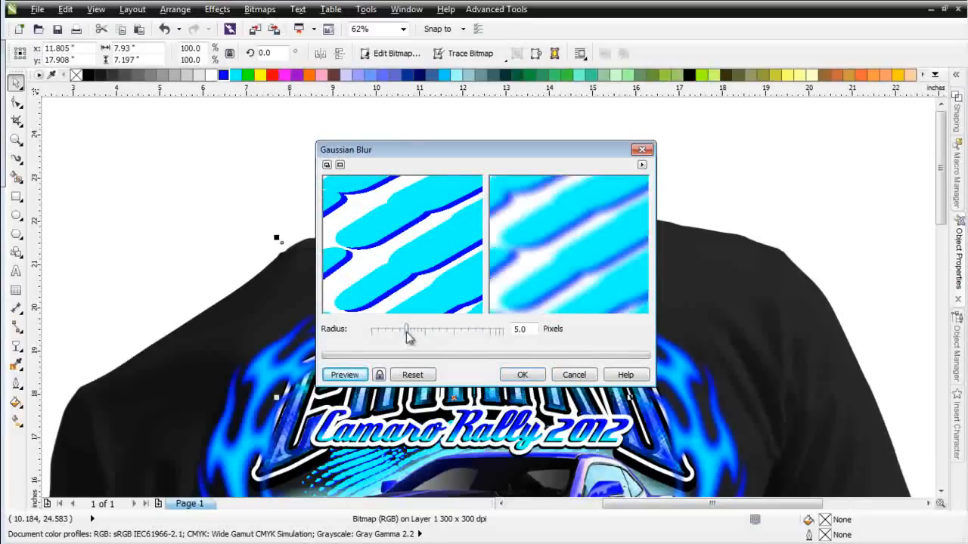
pyautogui.moveTo(406, 335); pyautogui.dragTo(418, 336)
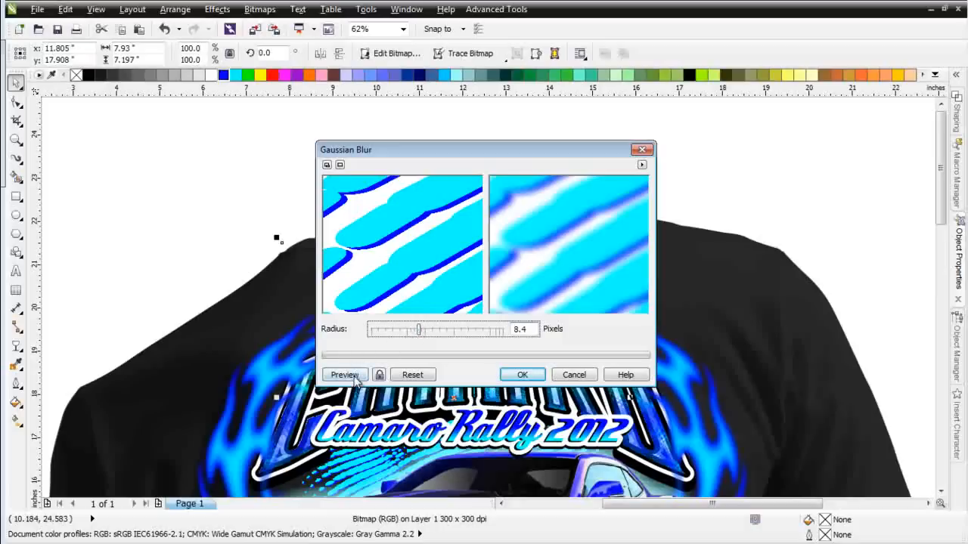
pyautogui.click(356, 378)
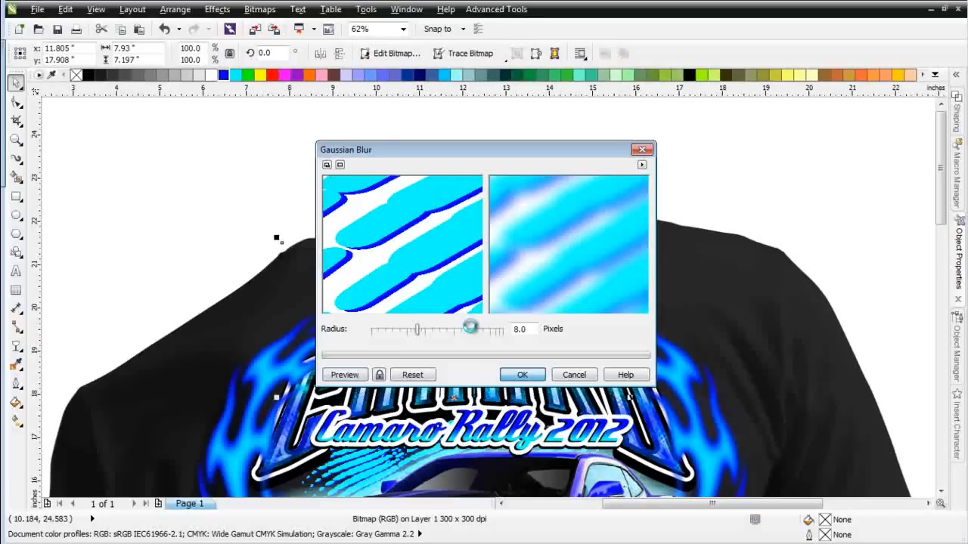
pyautogui.press('Return')
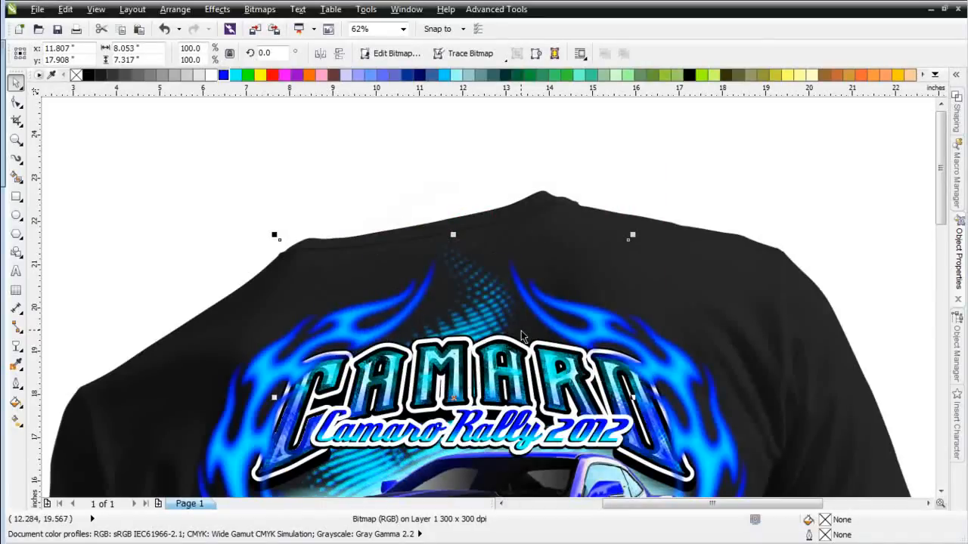
# Inspect the blurred halftones above the CAMARO lettering, and undo the Gaussian Blur and the bitmap conversion
pyautogui.scroll(-2, 521, 335)
pyautogui.scroll(2, 457, 326)
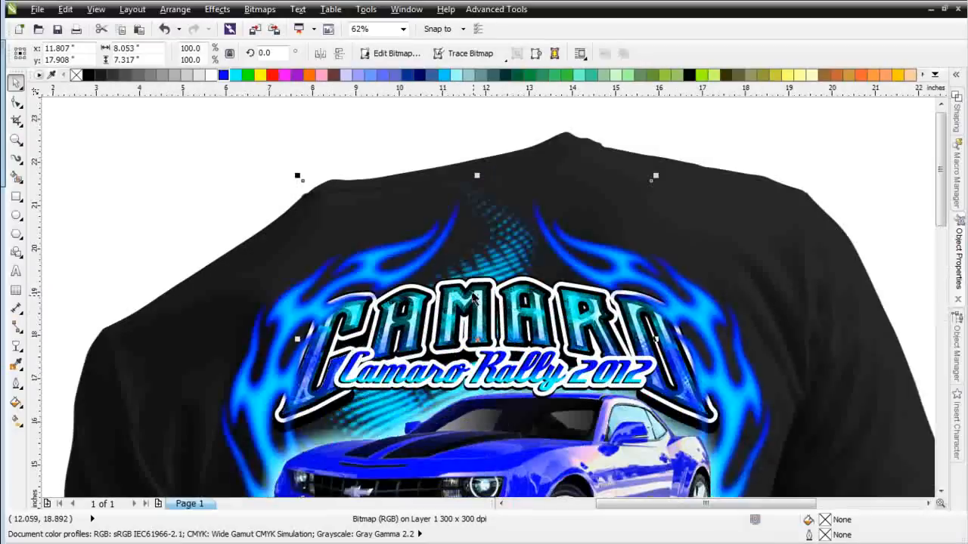
pyautogui.scroll(2, 505, 285)
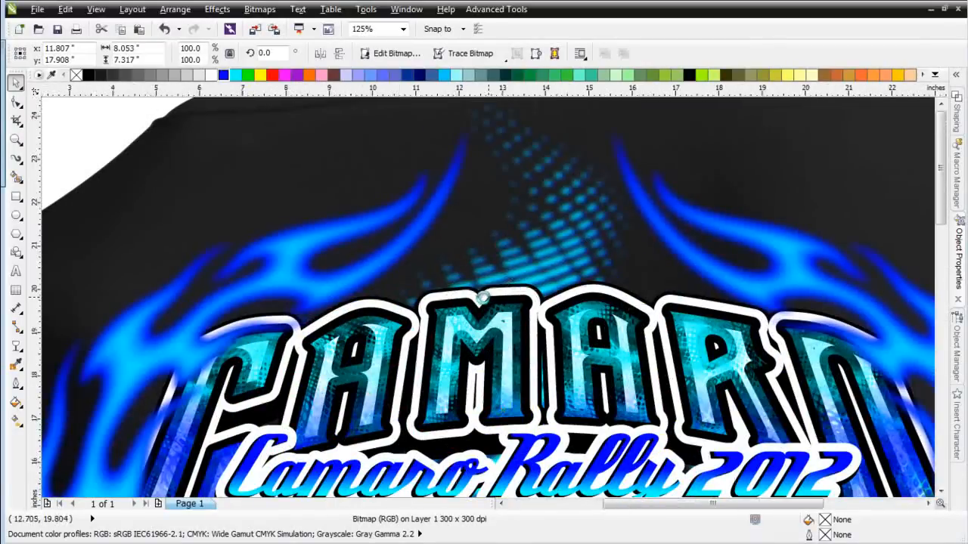
pyautogui.scroll(-2, 488, 298)
pyautogui.scroll(3, 488, 297)
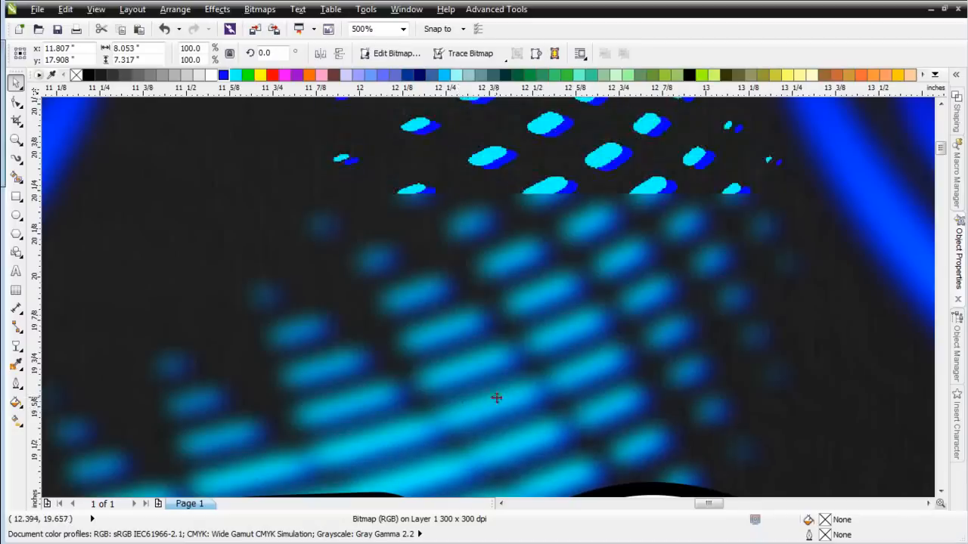
pyautogui.hotkey('ctrl', 'z')
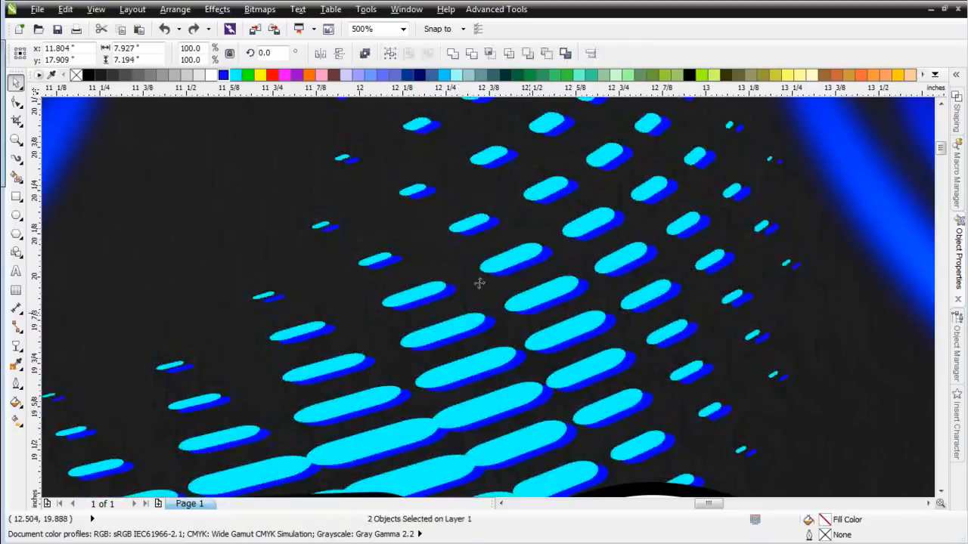
# Shift the blue halftone copy slightly left and down so it forms a shadow beneath the cyan dots
pyautogui.click(337, 187)
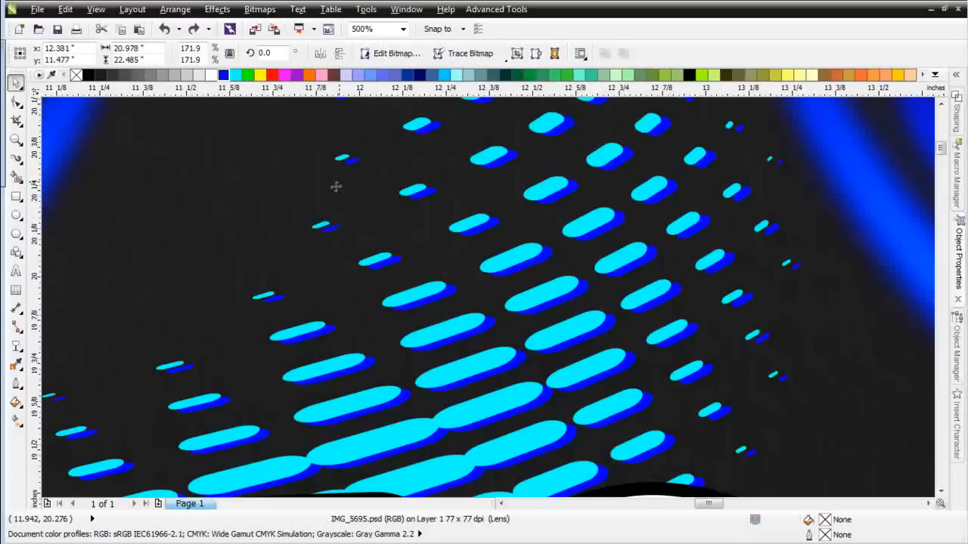
pyautogui.click(445, 298)
pyautogui.moveTo(443, 296); pyautogui.dragTo(436, 301)
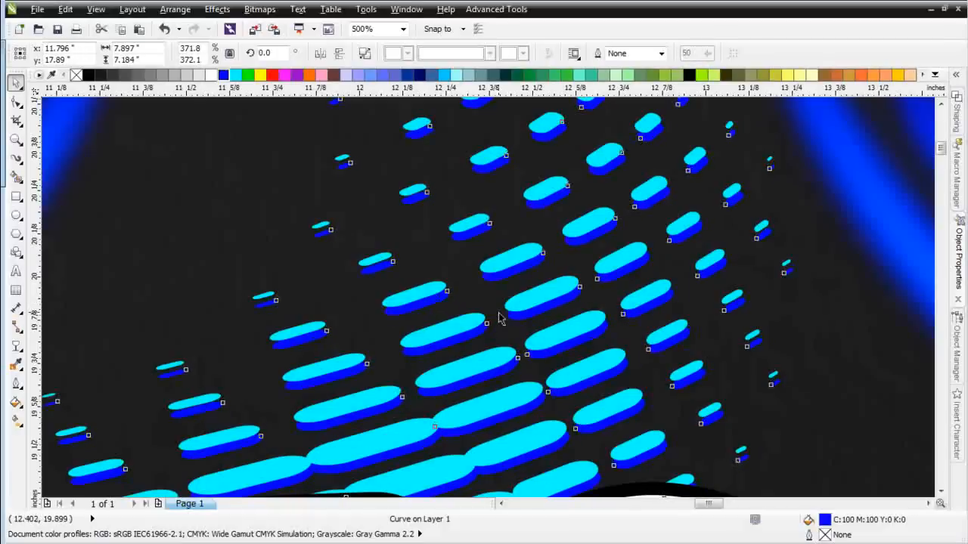
# Select the cyan halftones together with their repositioned blue shadow and convert both to a 300 dpi RGB bitmap with transparent background
pyautogui.scroll(-3, 497, 319)
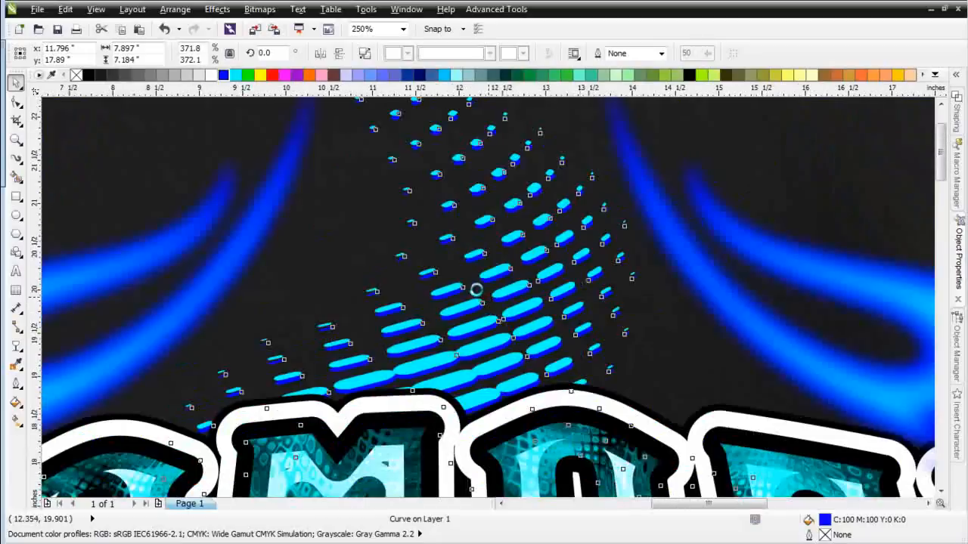
pyautogui.scroll(-3, 482, 297)
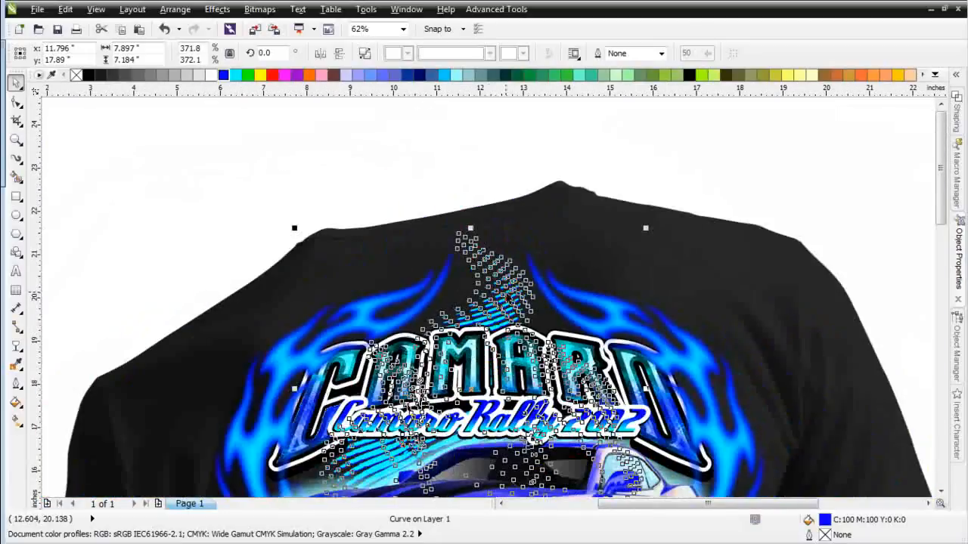
pyautogui.scroll(2, 478, 298)
pyautogui.scroll(3, 475, 316)
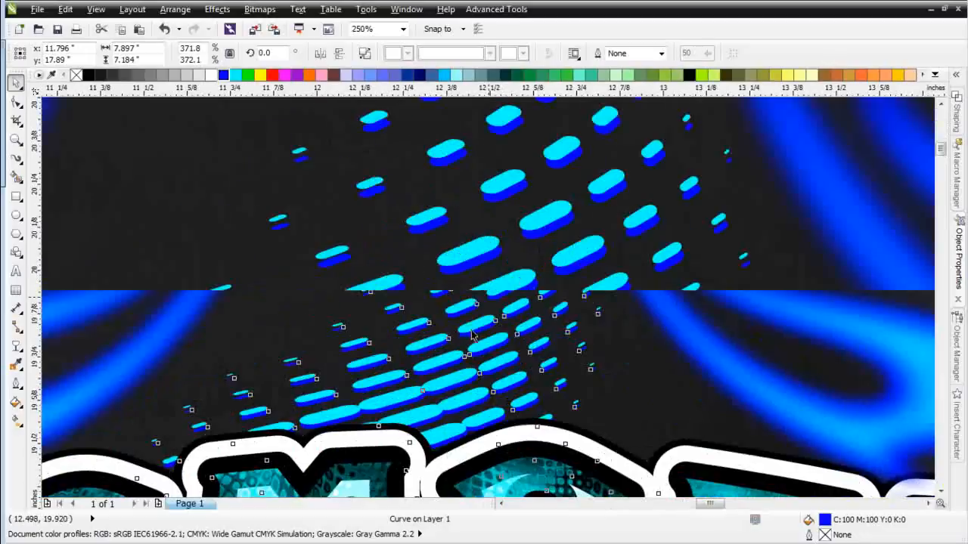
pyautogui.keyDown('shift'); pyautogui.click(460, 356); pyautogui.keyUp('shift')
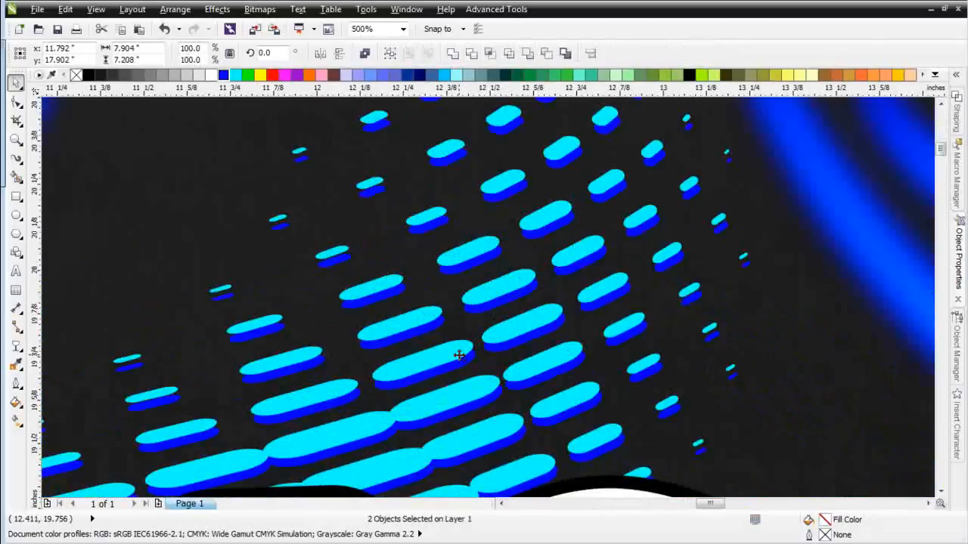
pyautogui.scroll(-2, 464, 336)
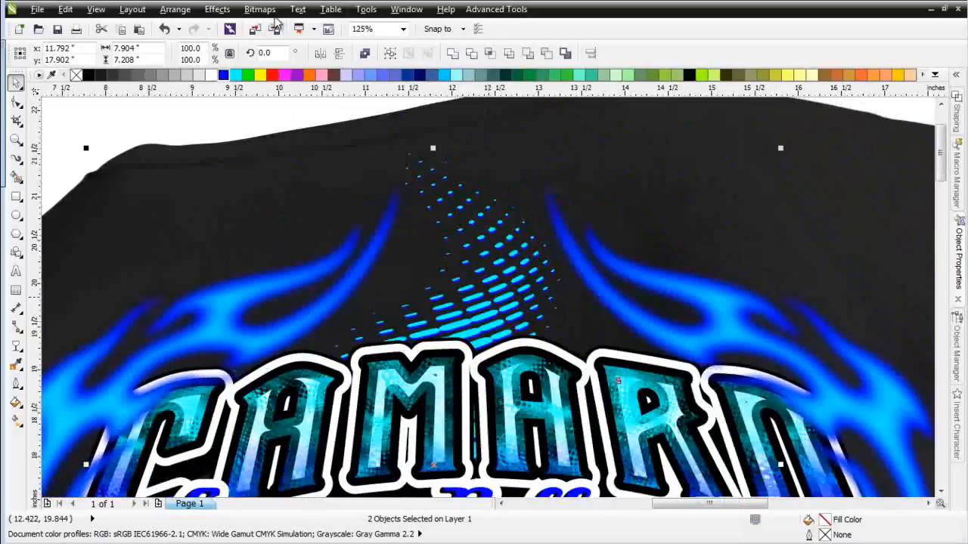
pyautogui.click(260, 9)
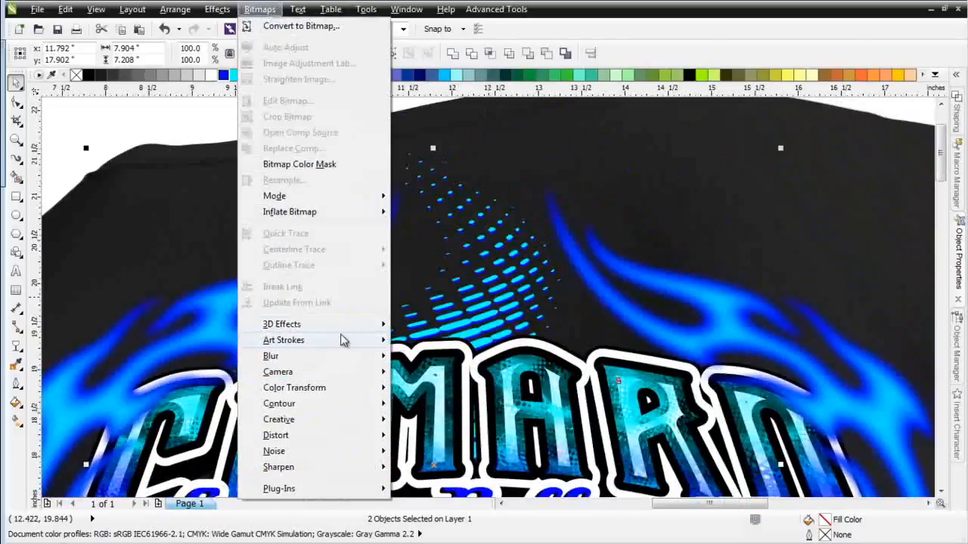
pyautogui.click(303, 26)
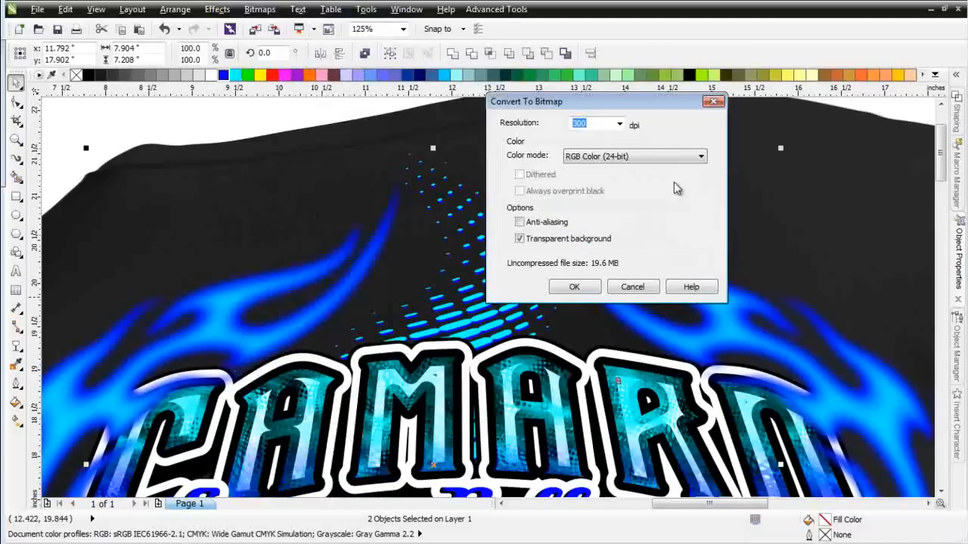
pyautogui.click(576, 288)
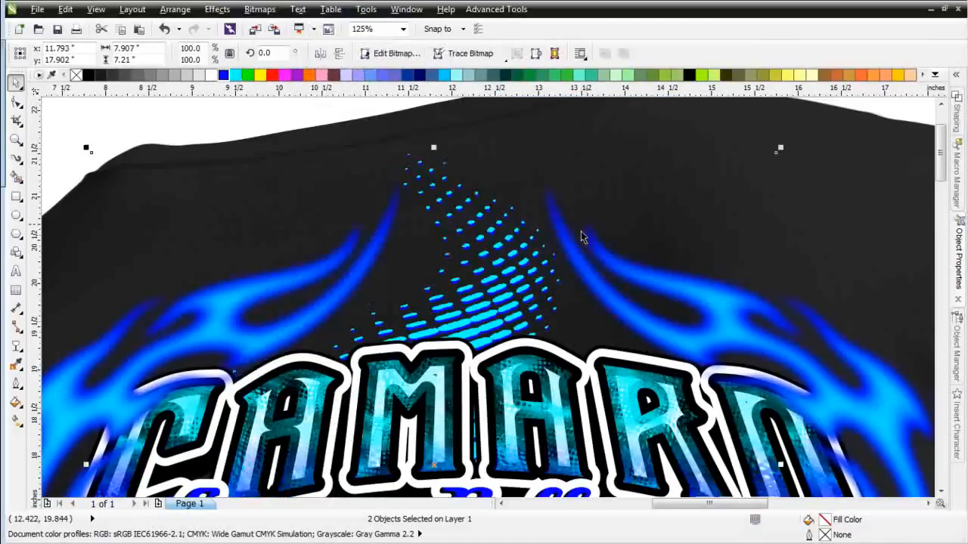
# Apply a Gaussian Blur to the newly converted halftone bitmap
pyautogui.click(263, 11)
pyautogui.moveTo(317, 363)
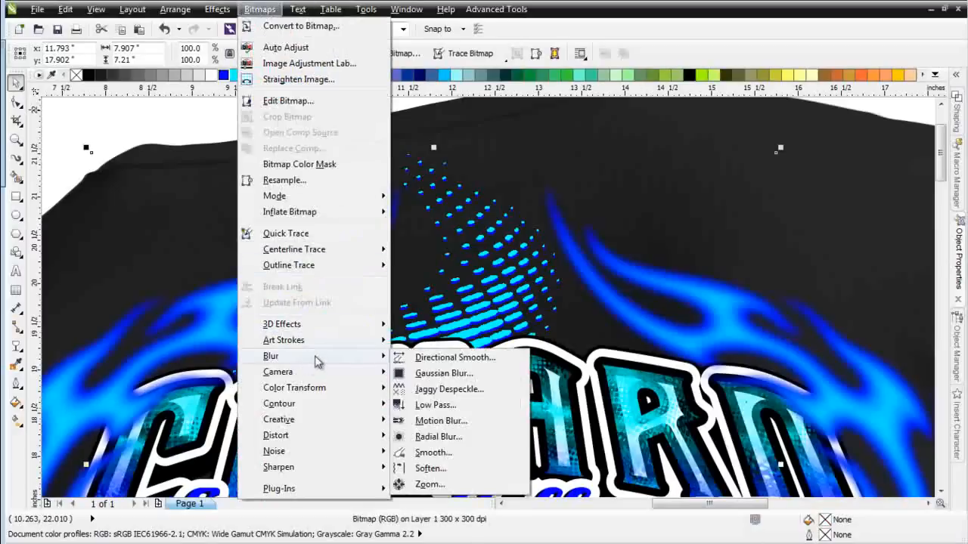
pyautogui.click(437, 374)
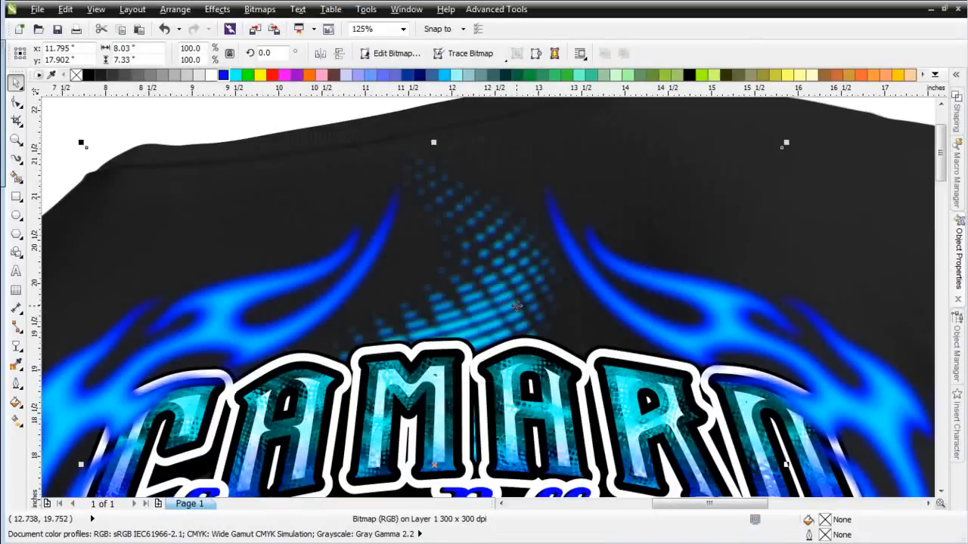
# Delete the unblurred cyan halftone pattern behind the car and the Muscle Car Madness text
pyautogui.press('F3')
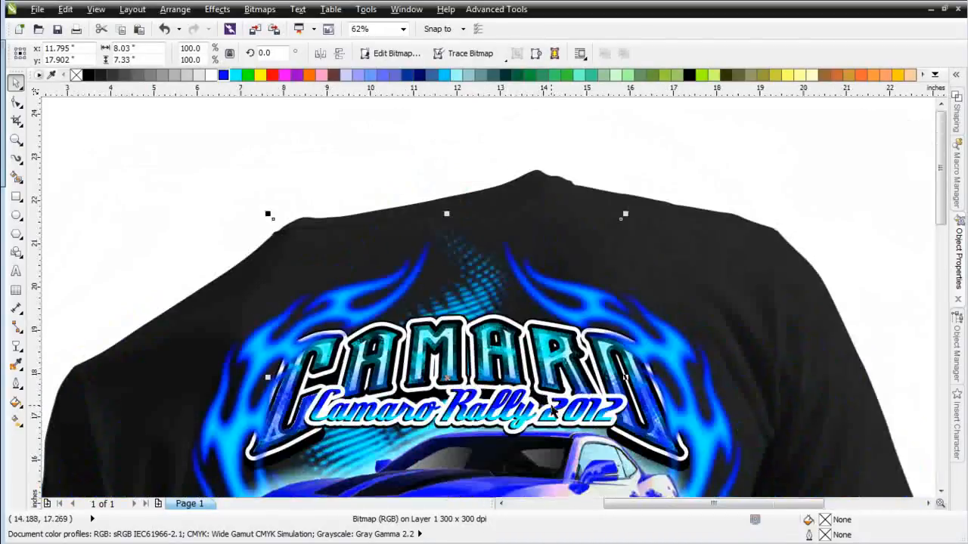
pyautogui.press('F3')
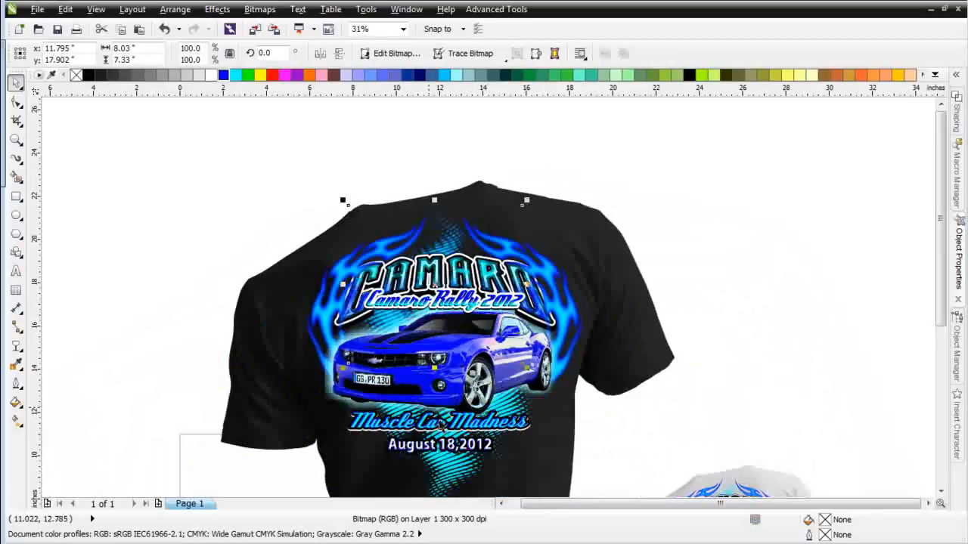
pyautogui.moveTo(433, 210); pyautogui.dragTo(453, 465)
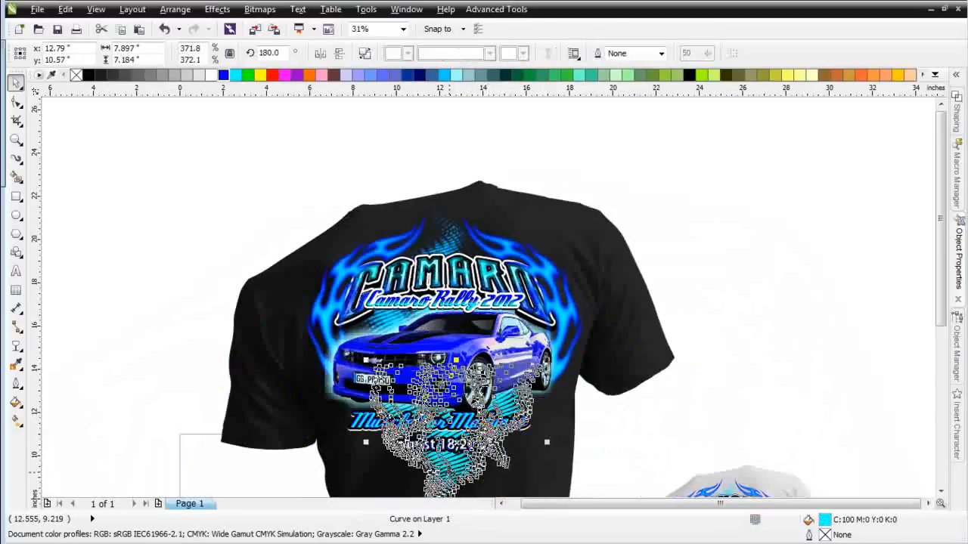
pyautogui.press('Delete')
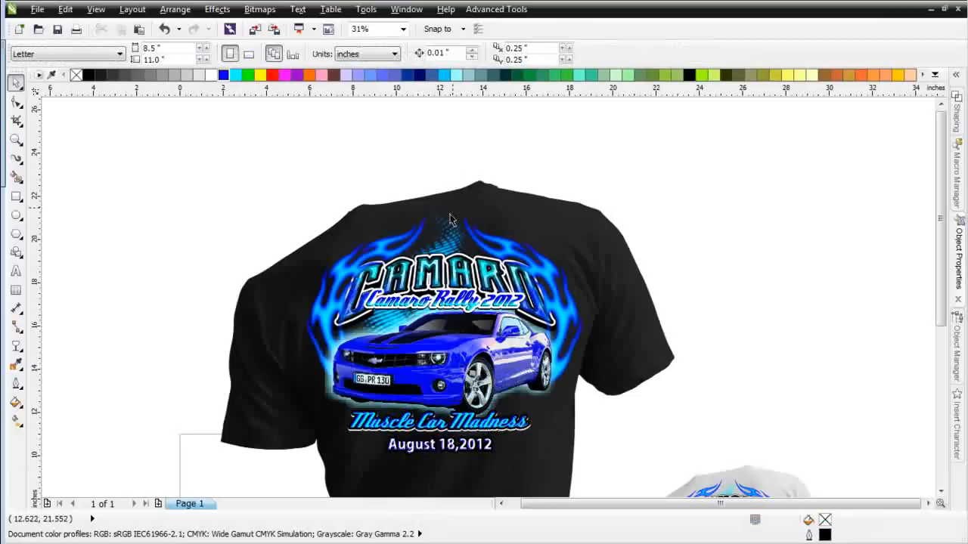
# Duplicate the blurred halftone bitmap straight down, mirror the copy horizontally and vertically, and position it over the car's lower half and the text
pyautogui.click(445, 217)
pyautogui.moveTo(445, 217); pyautogui.dragTo(456, 344)
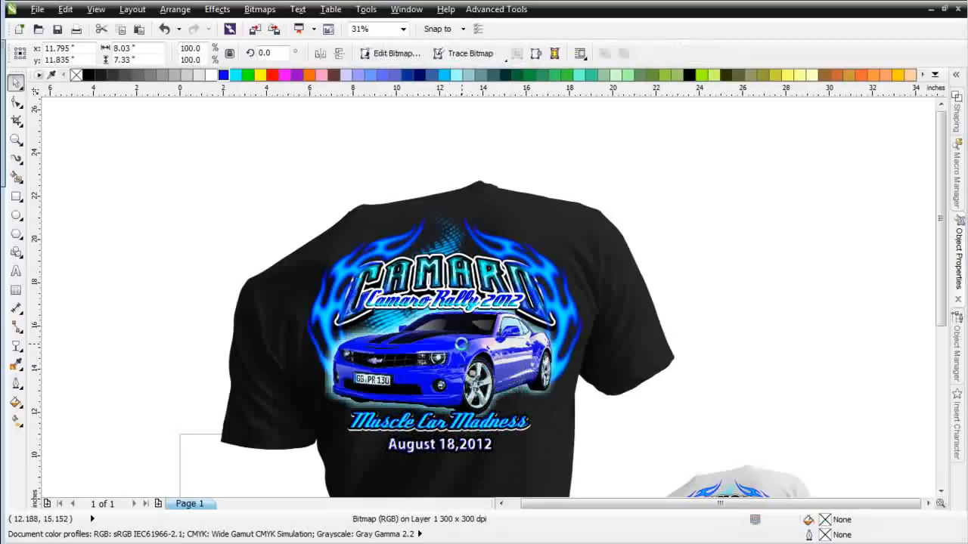
pyautogui.click(340, 54)
pyautogui.click(341, 54)
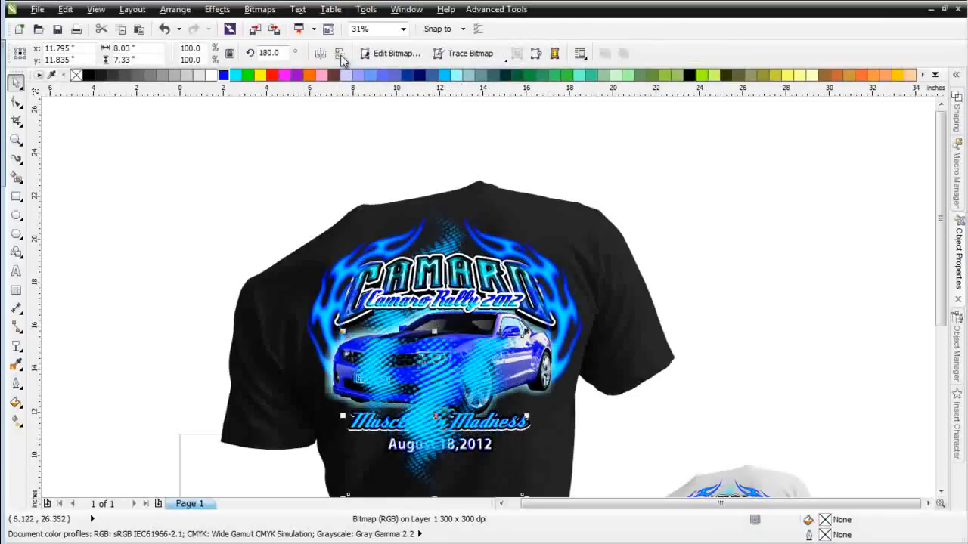
pyautogui.moveTo(437, 386); pyautogui.dragTo(444, 409)
# Try to order the mirrored halftone copy in front of the shirt so it sits behind the artwork
pyautogui.rightClick(442, 409)
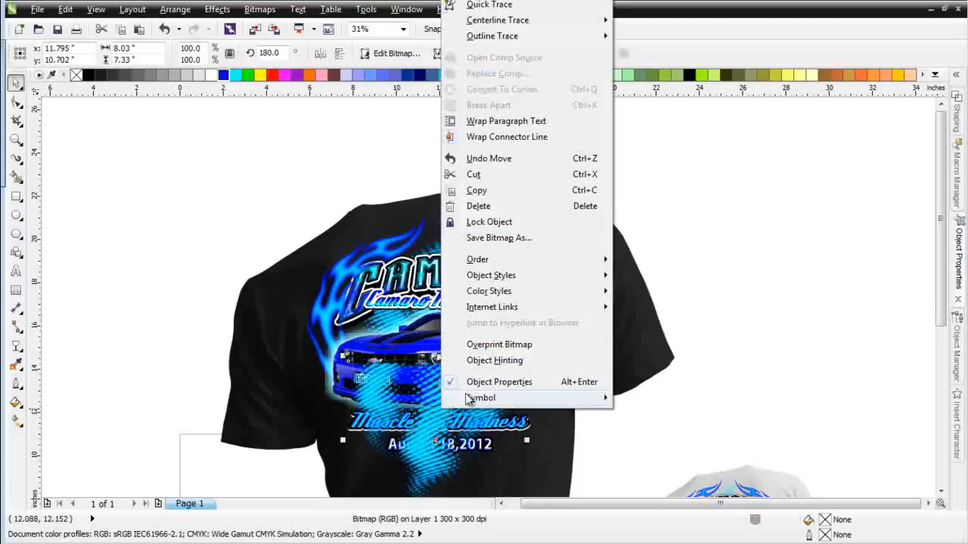
pyautogui.moveTo(554, 264)
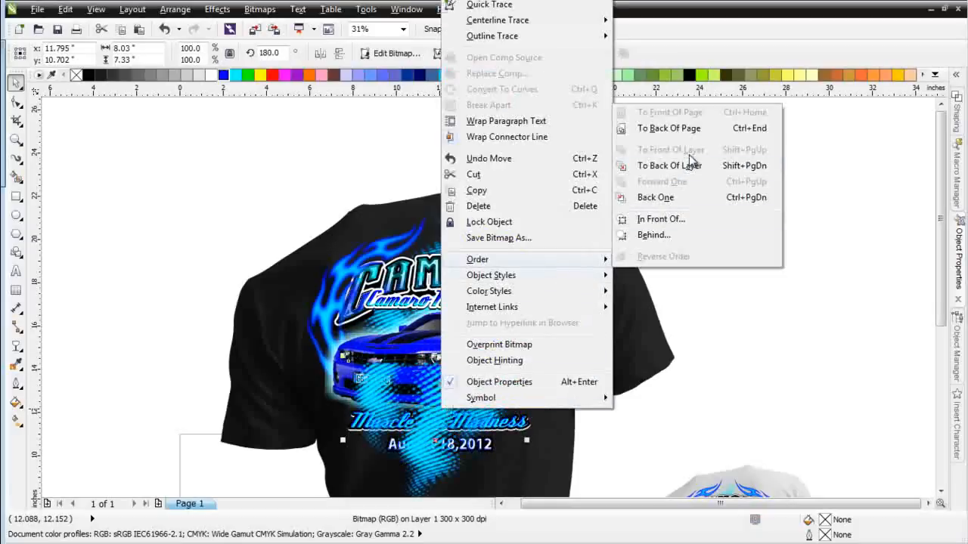
pyautogui.click(697, 219)
pyautogui.click(569, 239)
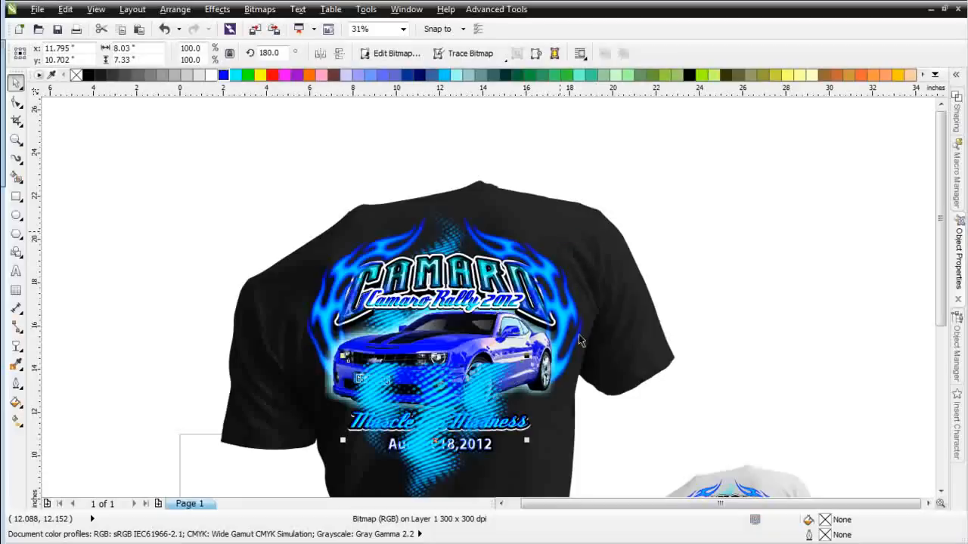
# Order the mirrored halftone copy directly in front of the black shirt, behind the car and text
pyautogui.rightClick(428, 424)
pyautogui.moveTo(539, 278)
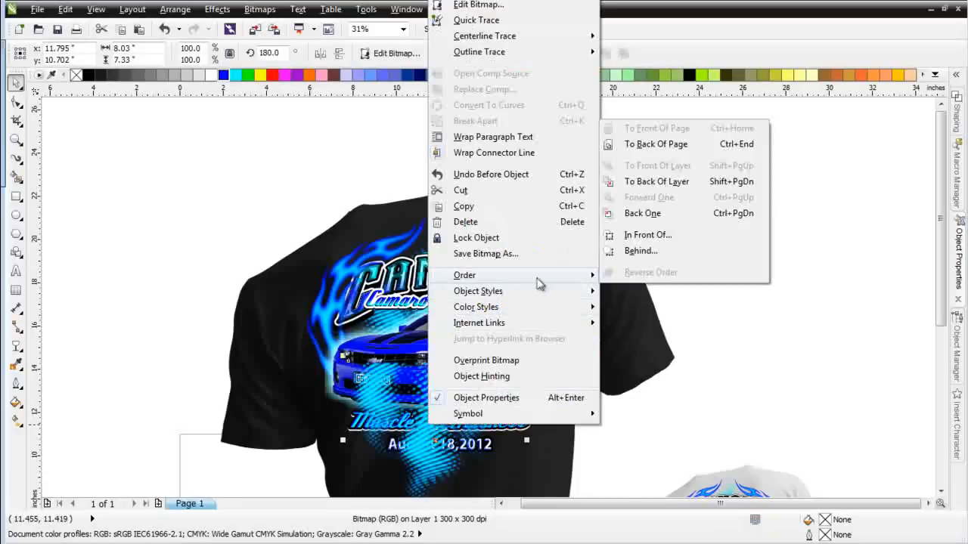
pyautogui.click(648, 235)
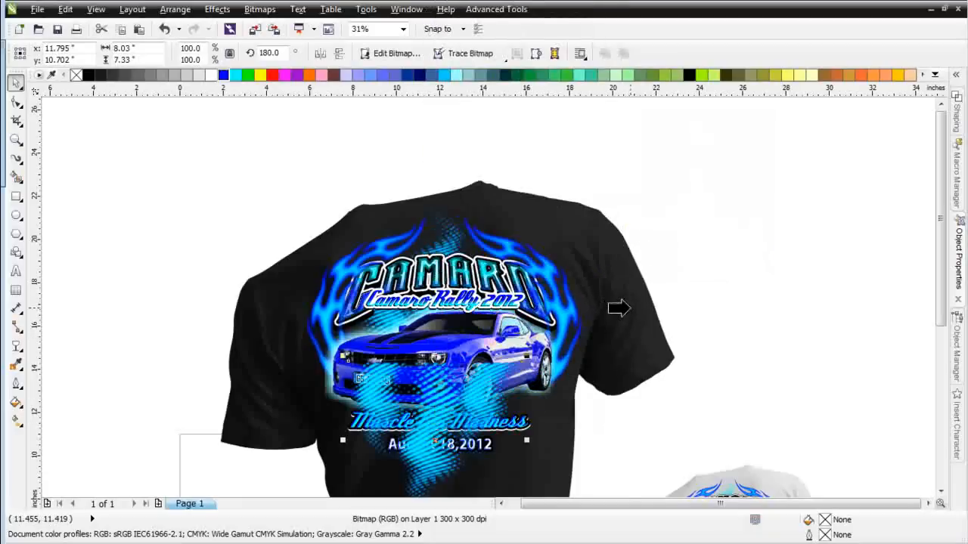
pyautogui.click(626, 310)
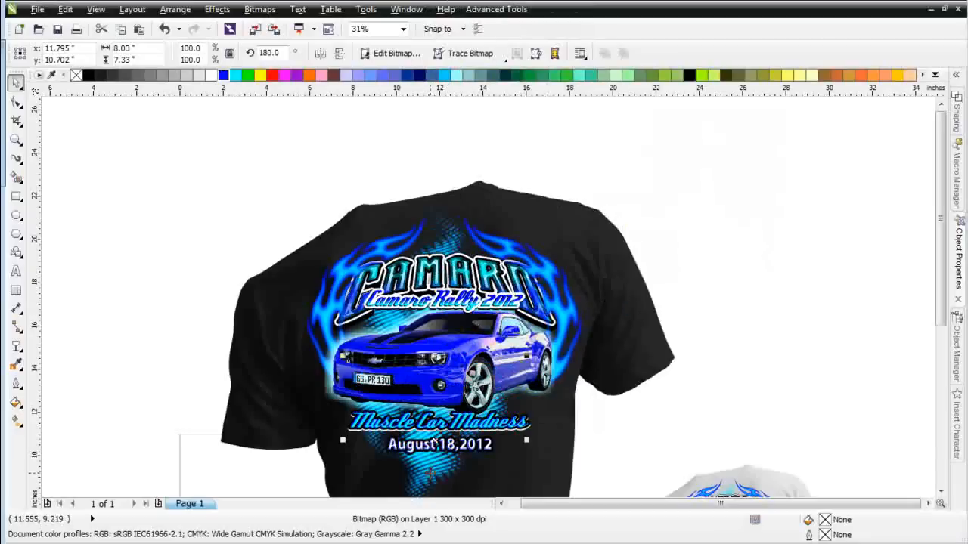
# Shift the mirrored halftone copy slightly up and to the right so it lines up centrally behind the car and text
pyautogui.moveTo(430, 473); pyautogui.dragTo(435, 466)
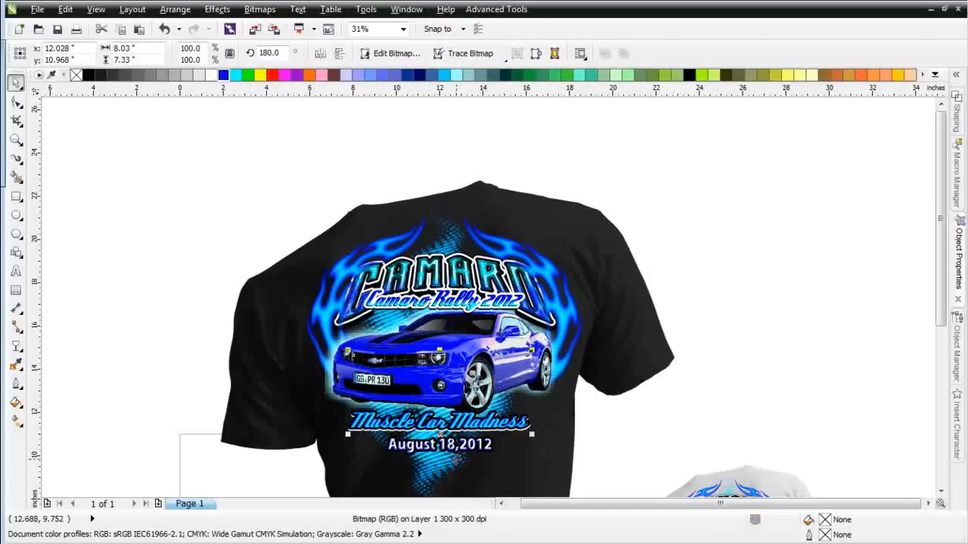
pyautogui.scroll(-2, 466, 310)
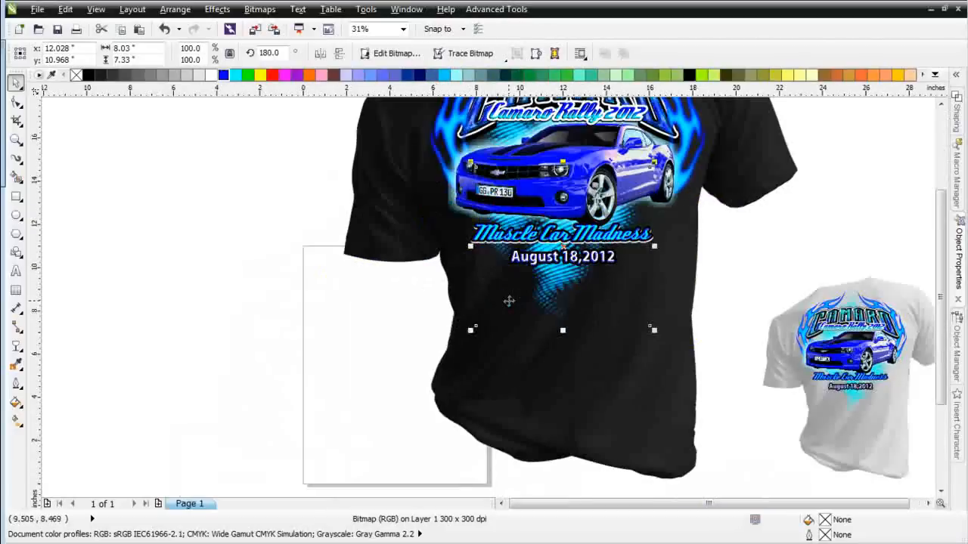
pyautogui.scroll(2, 499, 303)
pyautogui.moveTo(548, 278); pyautogui.dragTo(557, 277)
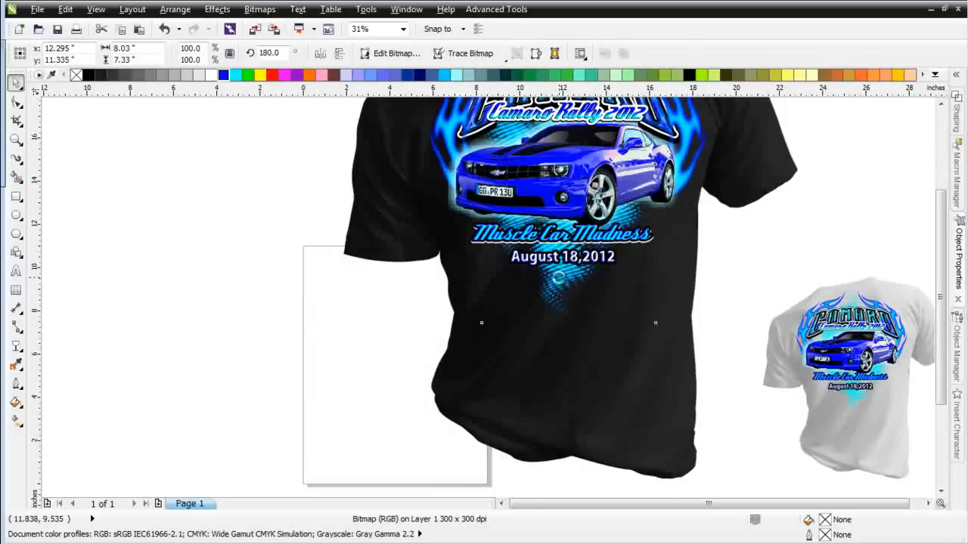
pyautogui.scroll(-2, 504, 317)
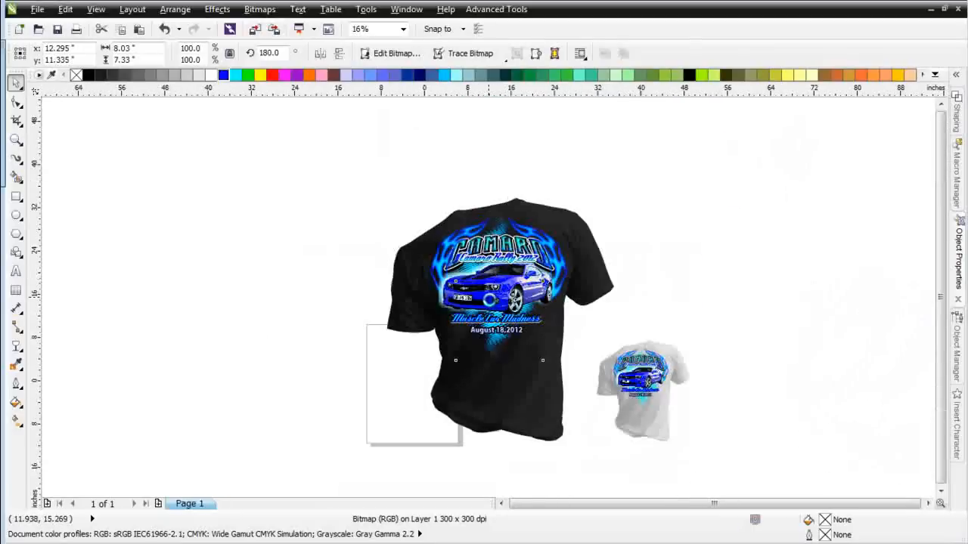
pyautogui.scroll(-2, 499, 306)
pyautogui.scroll(1, 495, 303)
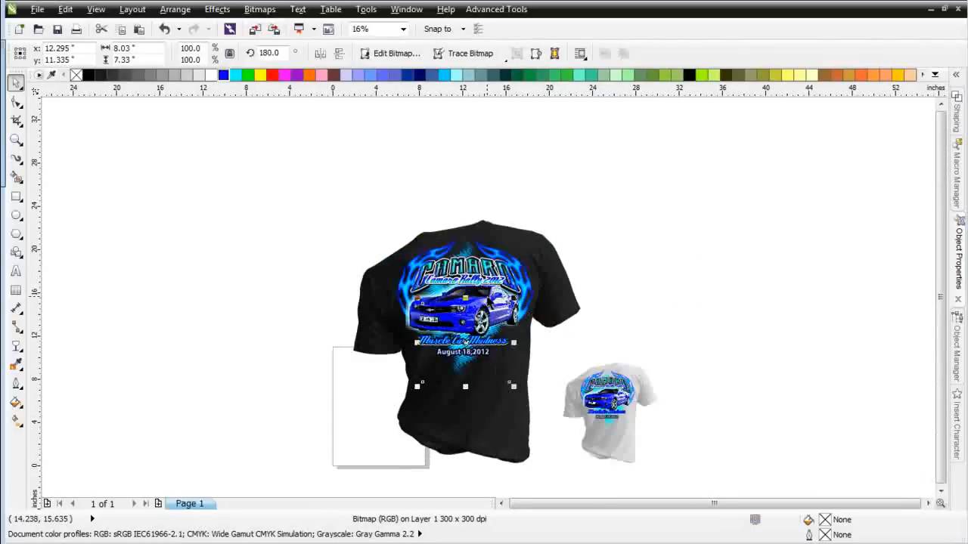
pyautogui.scroll(1, 478, 257)
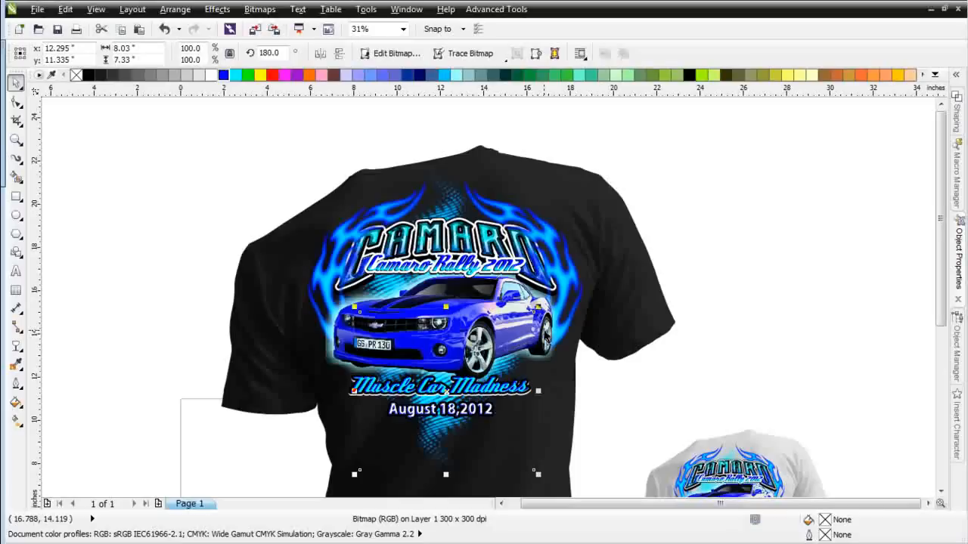
# Select all the Camaro artwork on the black shirt, without the shirt itself, and run HSB Extract on it in SimpleSeps Raster
pyautogui.moveTo(224, 141); pyautogui.dragTo(666, 475)
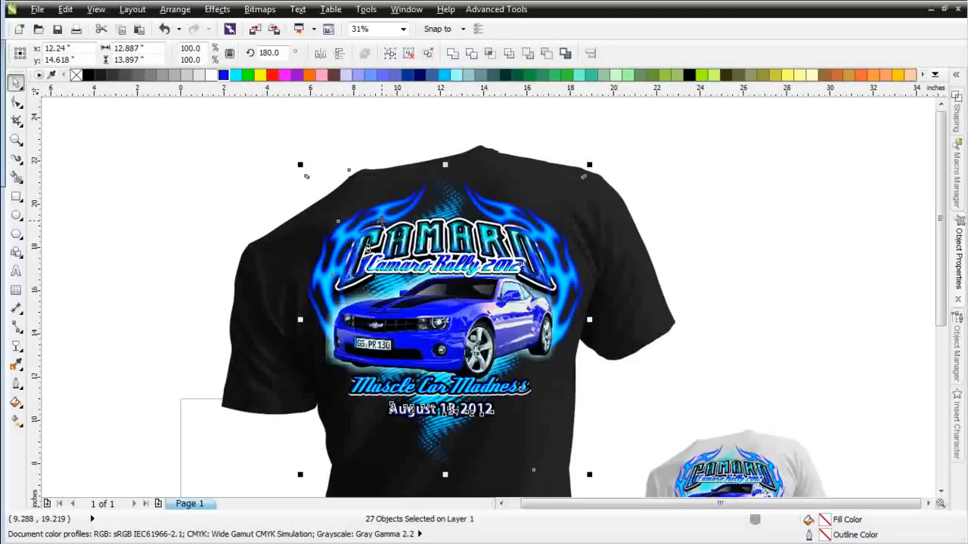
pyautogui.scroll(2, 488, 301)
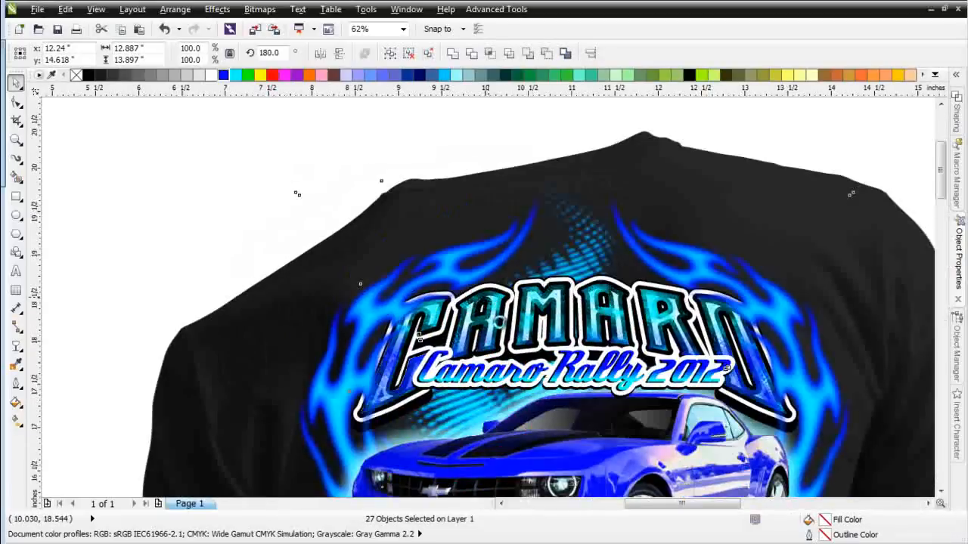
pyautogui.scroll(2, 458, 336)
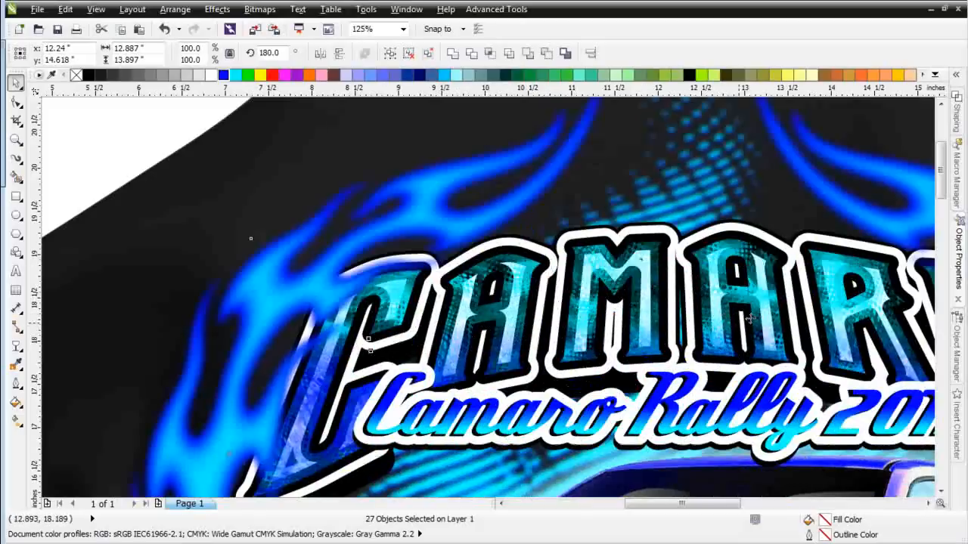
pyautogui.scroll(-2, 533, 340)
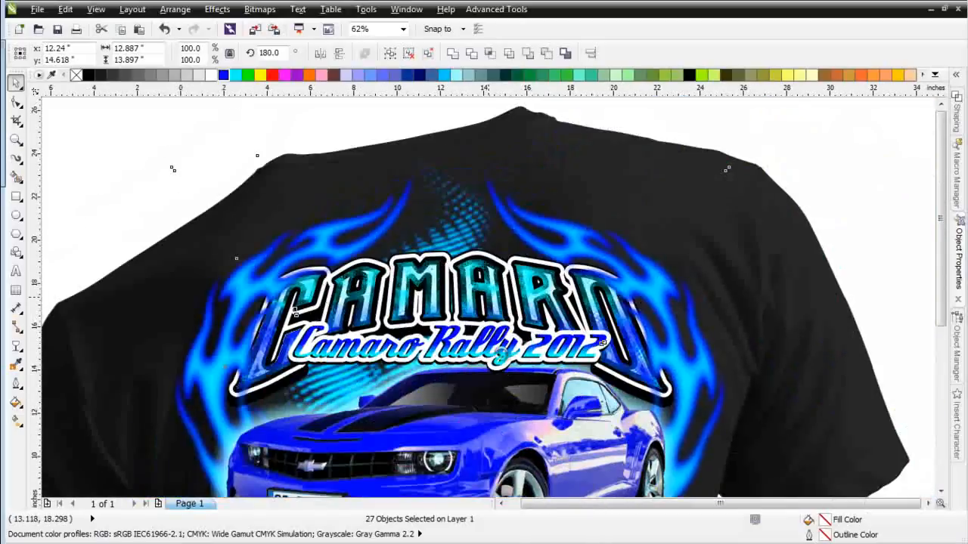
pyautogui.scroll(-2, 491, 363)
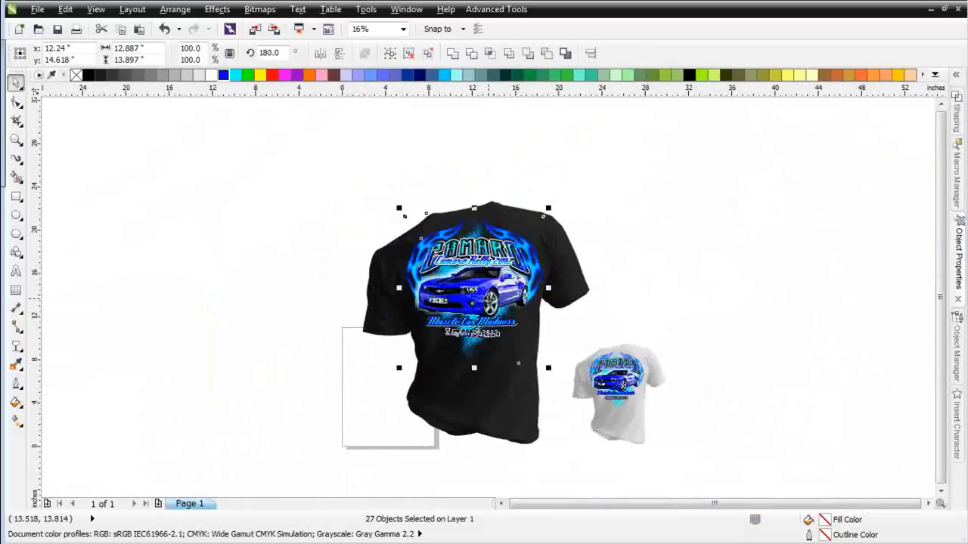
pyautogui.scroll(-2, 496, 273)
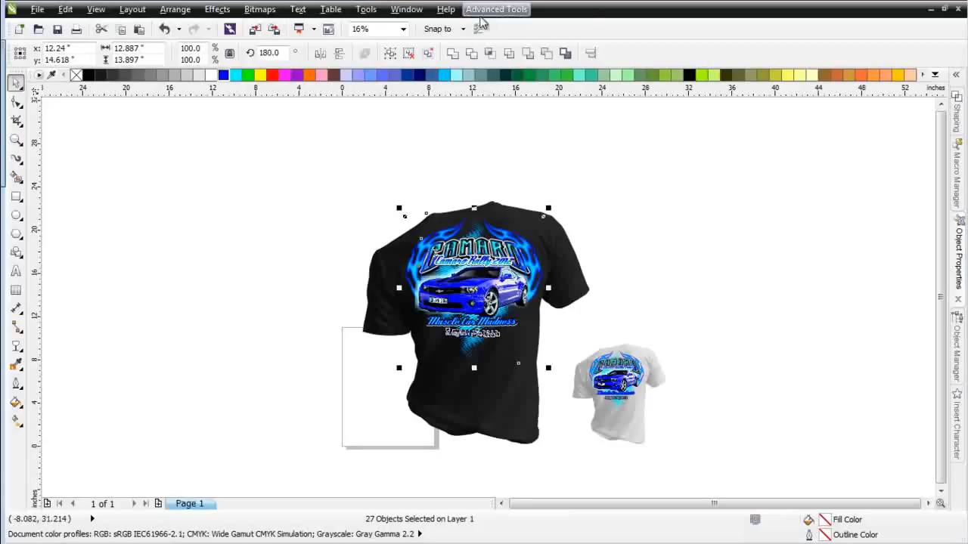
pyautogui.click(483, 13)
pyautogui.click(675, 214)
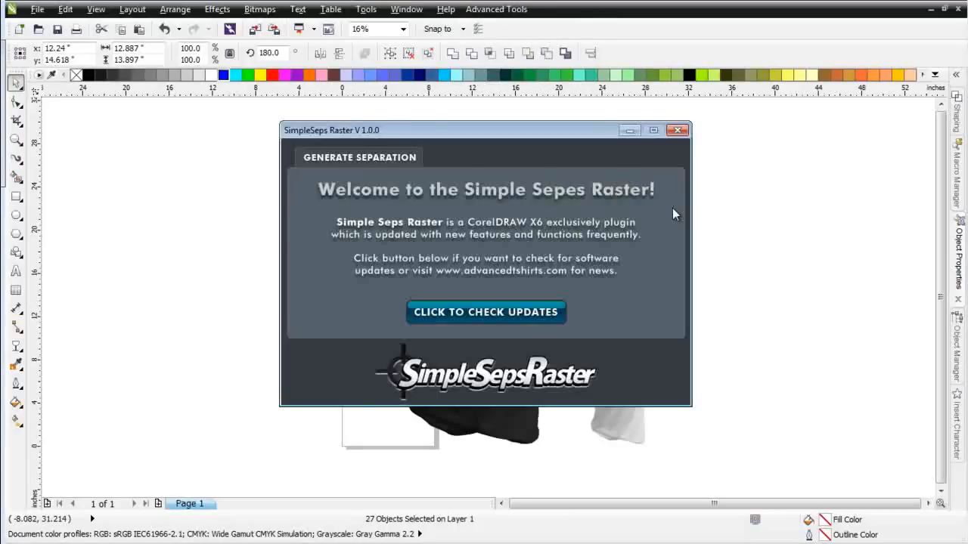
pyautogui.click(360, 158)
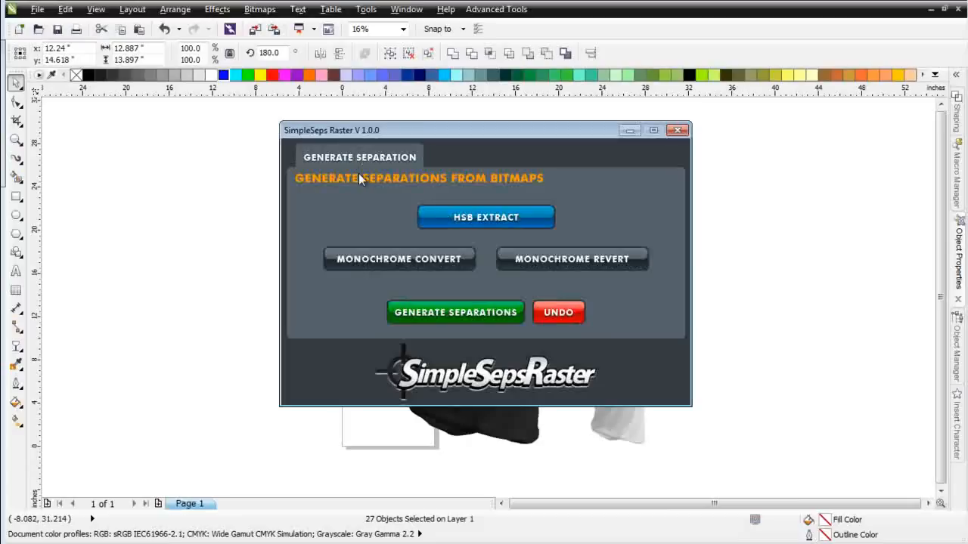
pyautogui.click(484, 218)
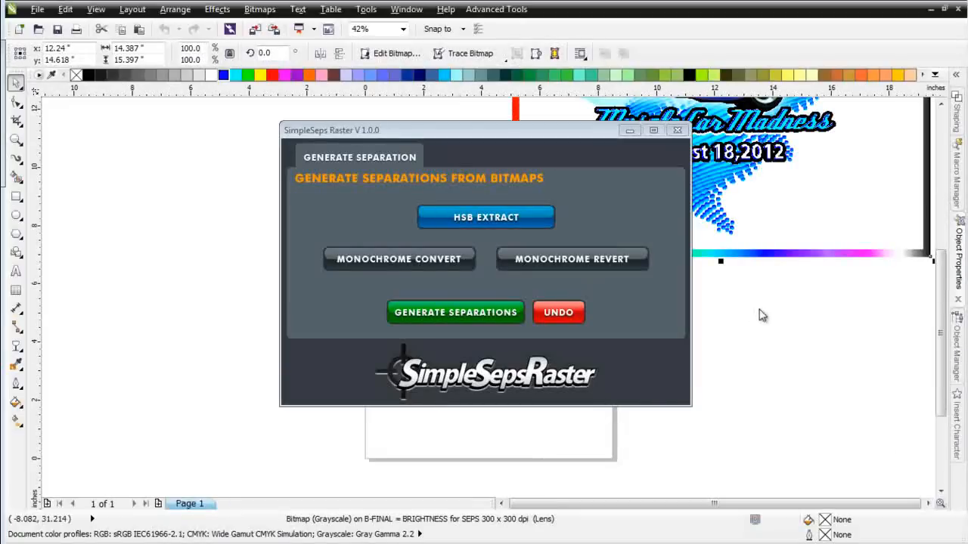
pyautogui.click(678, 130)
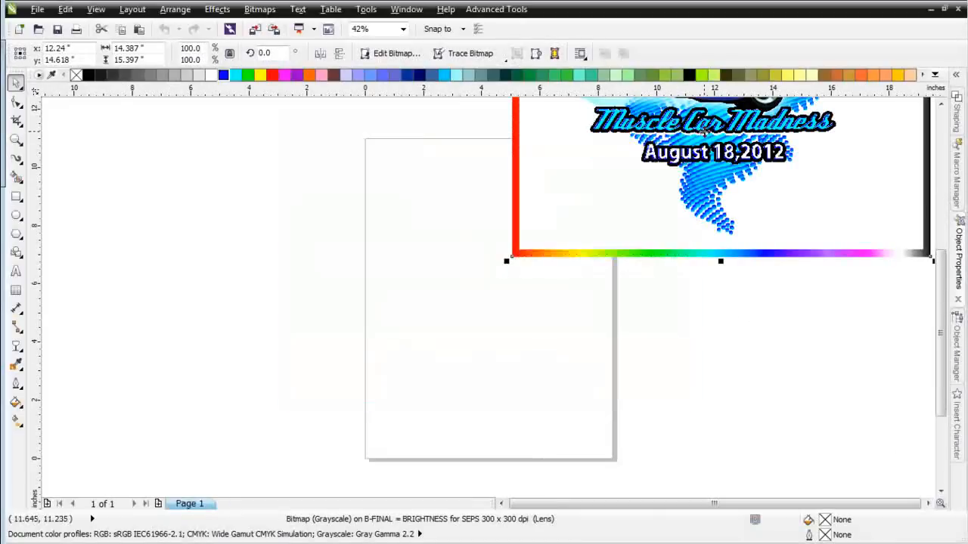
# Generate the colour separations from the HSB-extracted Camaro artwork with SimpleSeps Raster and close the plugin
pyautogui.scroll(-2, 312, 434)
pyautogui.scroll(2, 484, 287)
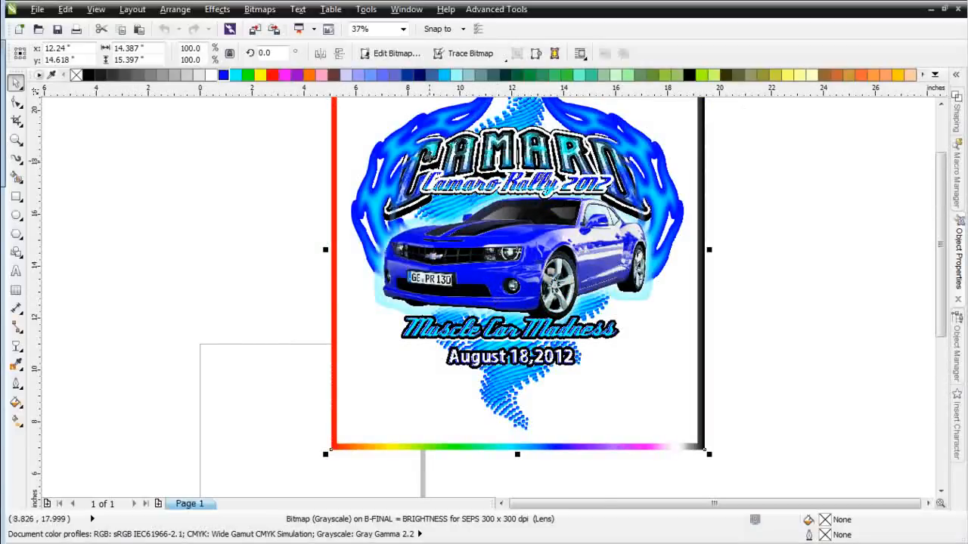
pyautogui.scroll(2, 429, 161)
pyautogui.scroll(2, 483, 333)
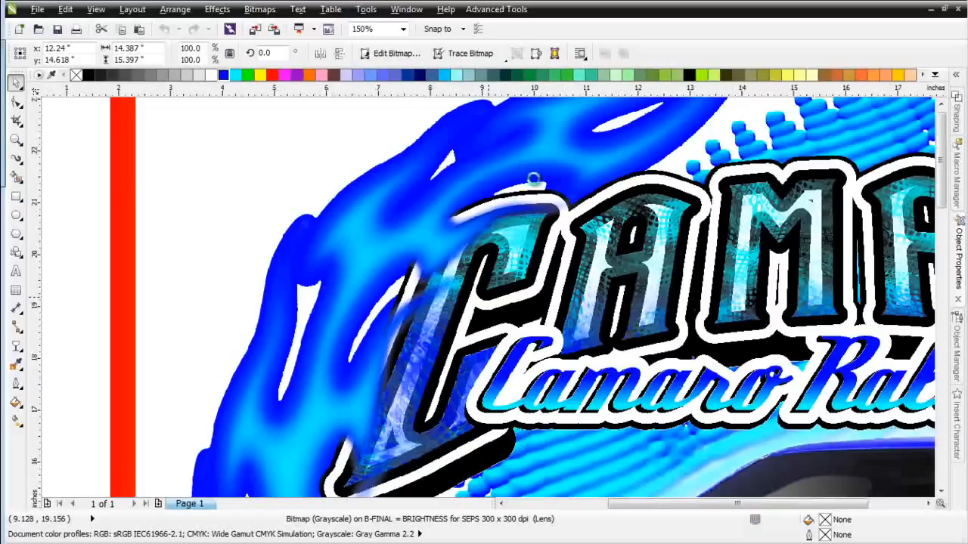
pyautogui.scroll(-3, 488, 299)
pyautogui.scroll(2, 639, 306)
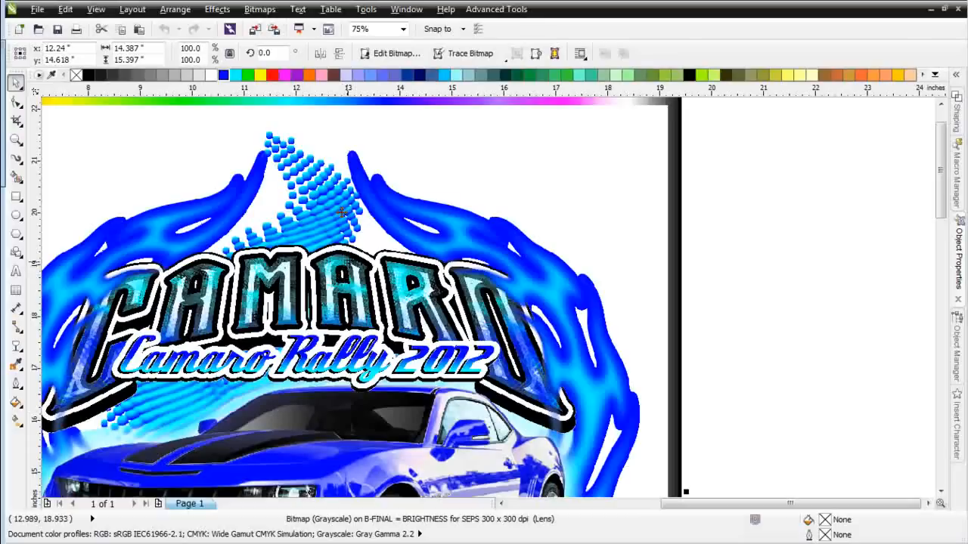
pyautogui.click(496, 9)
pyautogui.click(514, 75)
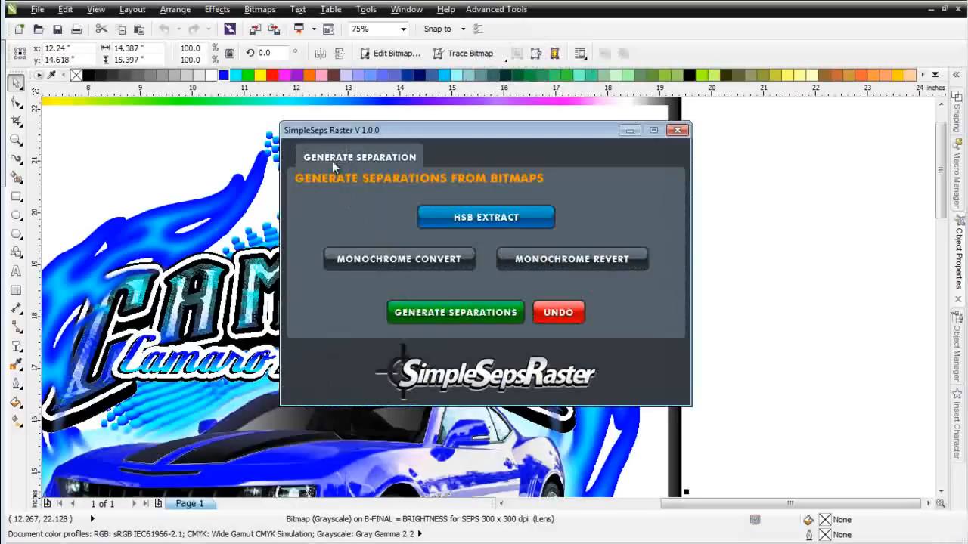
pyautogui.click(459, 316)
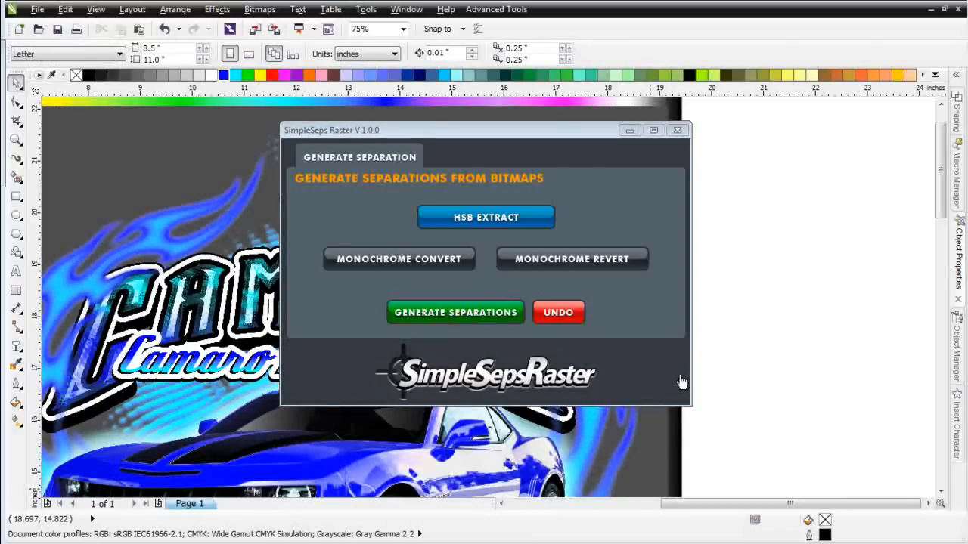
pyautogui.click(679, 131)
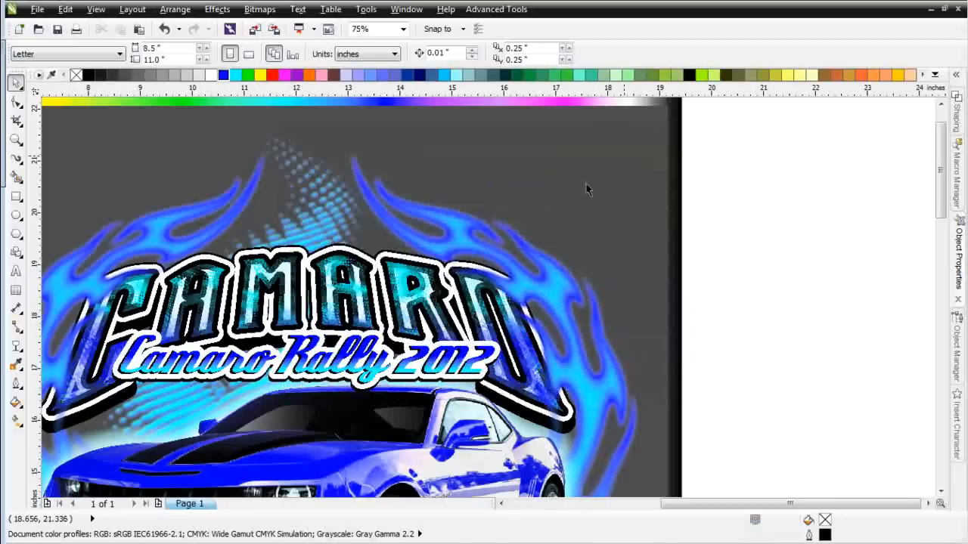
# Select the black monochrome separation and examine the flames, halftones and car in the separated artwork
pyautogui.click(395, 344)
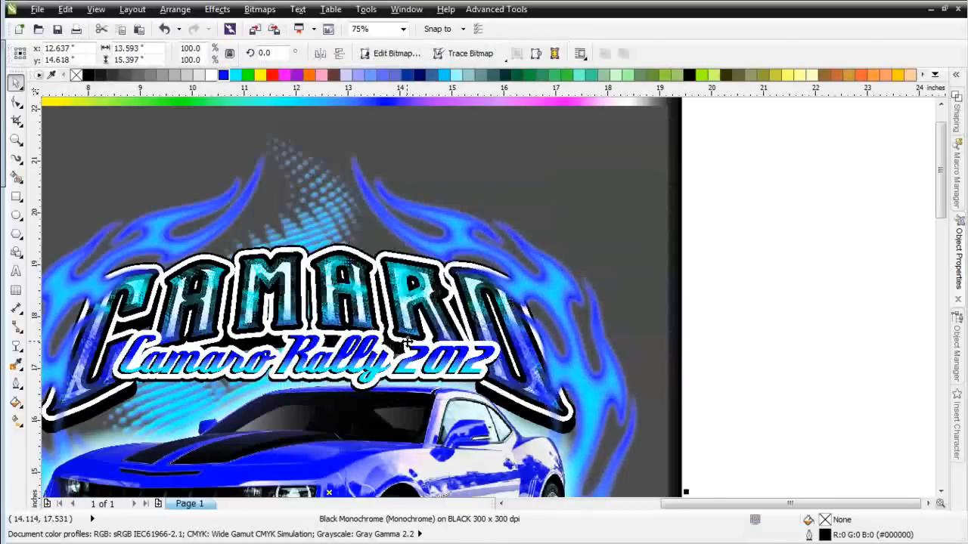
pyautogui.press('F3')
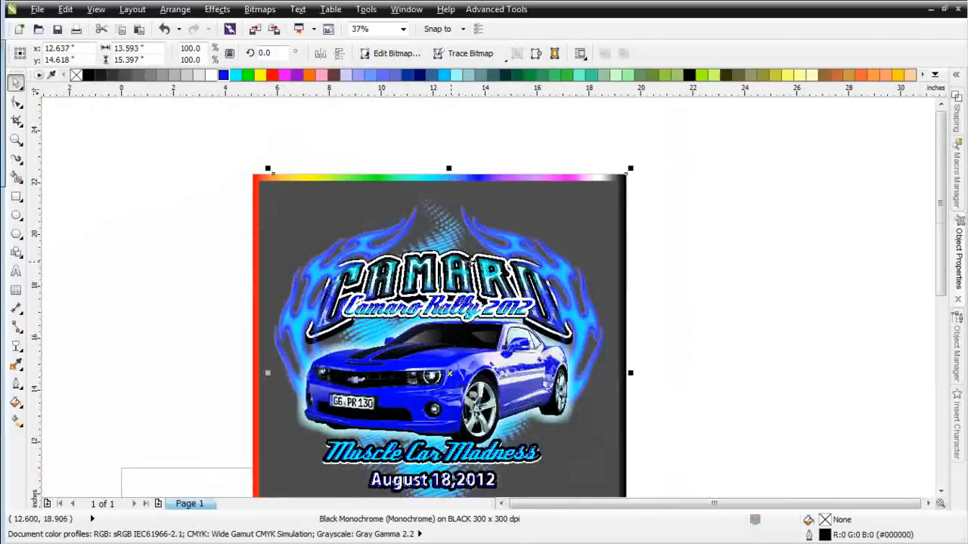
pyautogui.scroll(2, 490, 298)
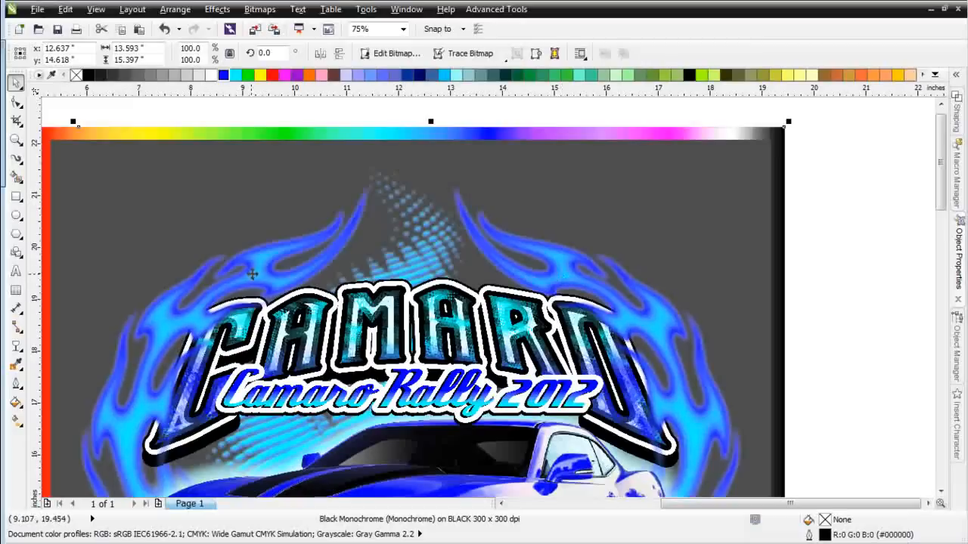
pyautogui.scroll(-1, 473, 287)
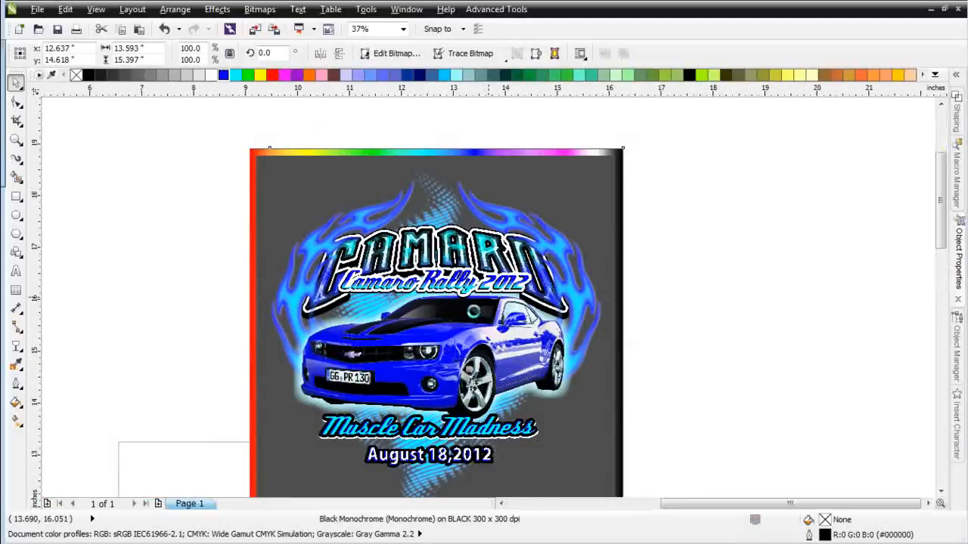
pyautogui.scroll(1, 474, 311)
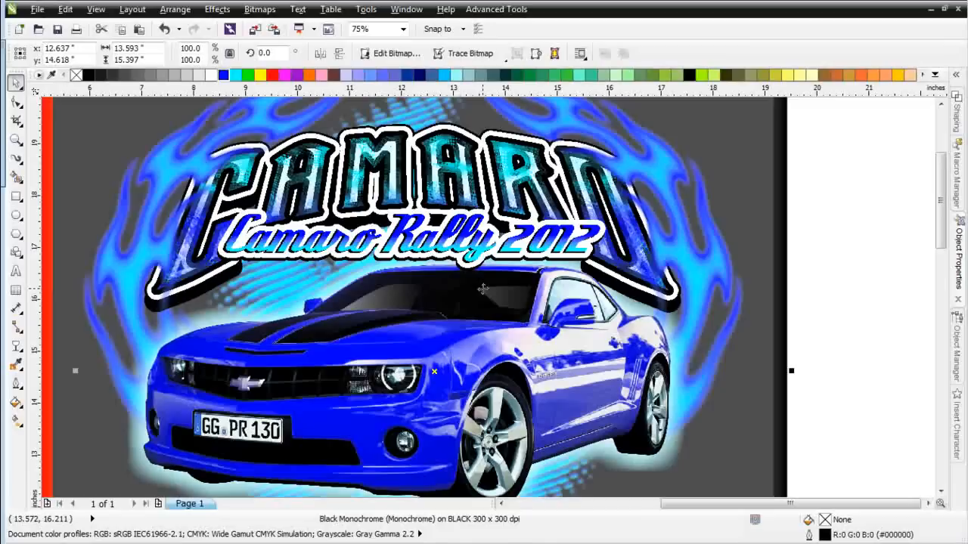
# Hide the BLACK, HIGHLIGHT WHITE, all 6-HUES and BACKGROUND COLOR layers, and make the UNDERBASE WHITE layer active
pyautogui.click(957, 344)
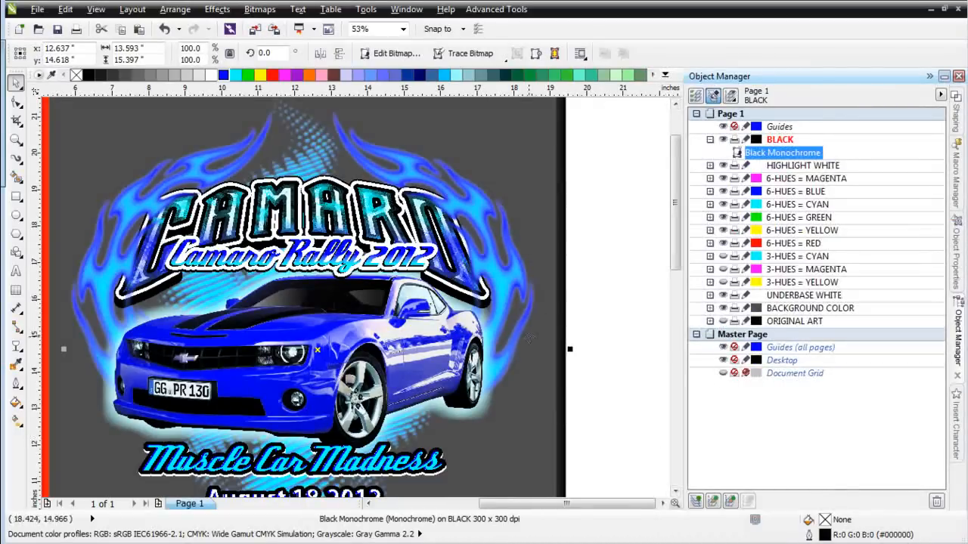
pyautogui.scroll(2, 553, 350)
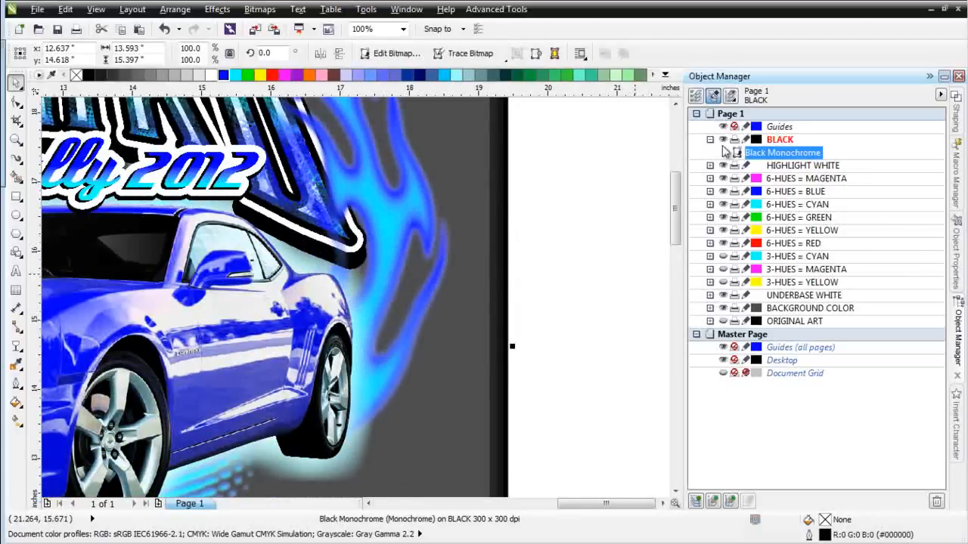
pyautogui.click(725, 152)
pyautogui.click(723, 165)
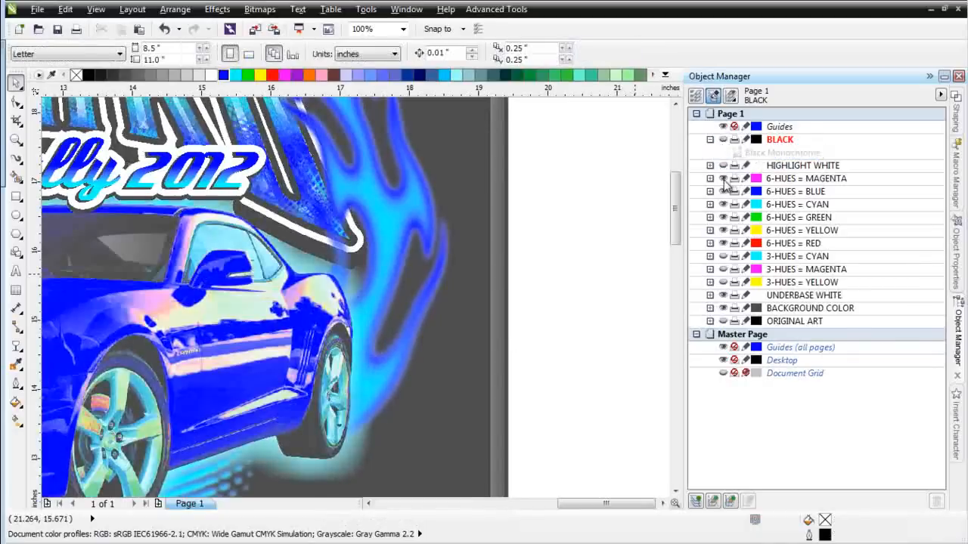
pyautogui.click(723, 179)
pyautogui.click(722, 191)
pyautogui.click(723, 204)
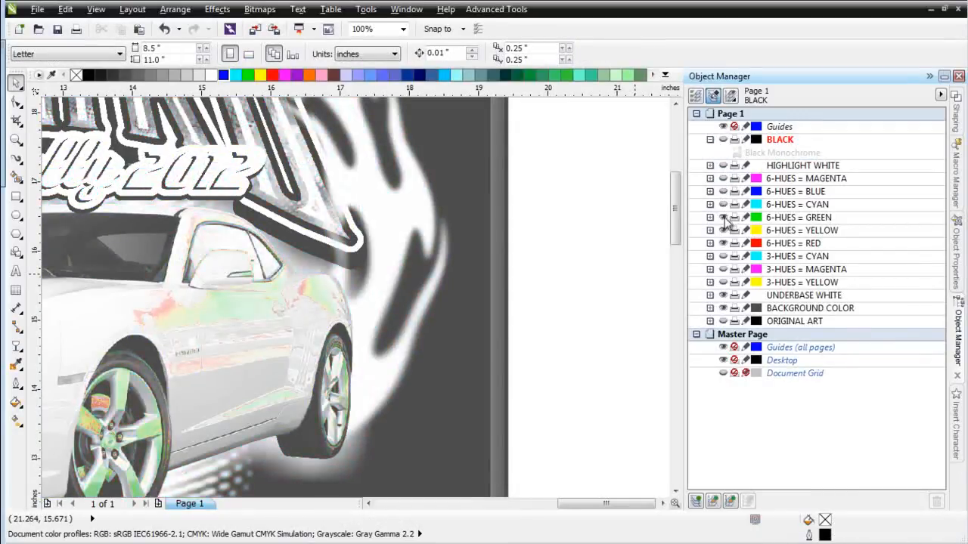
pyautogui.click(722, 231)
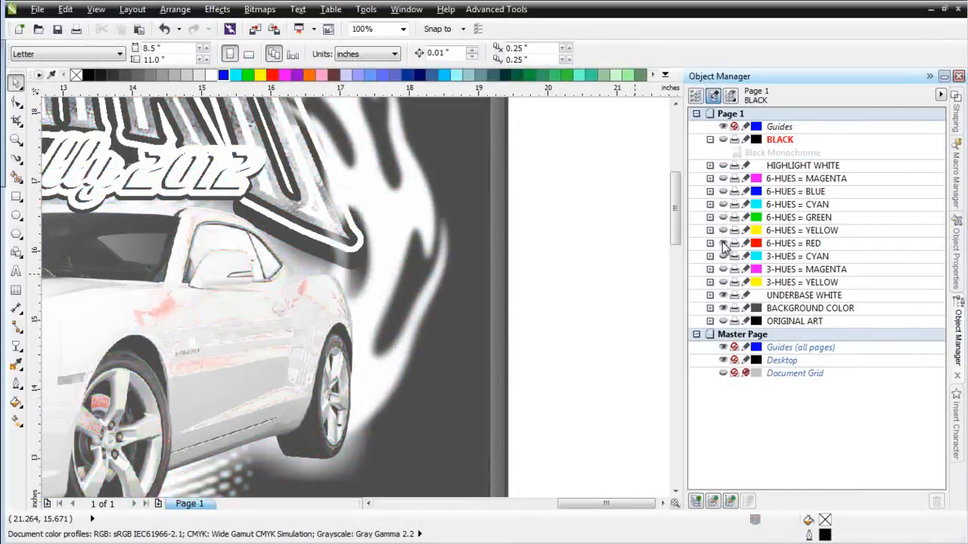
pyautogui.click(723, 243)
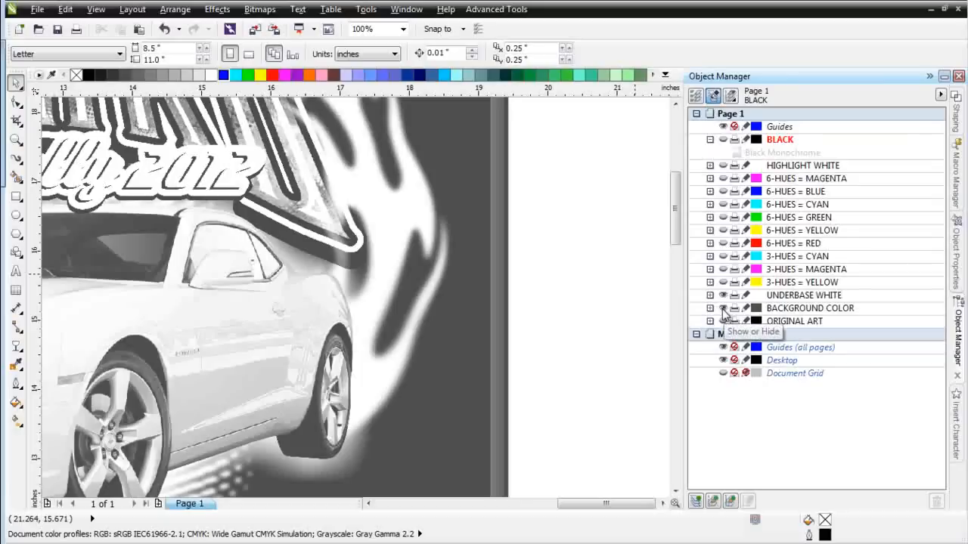
pyautogui.click(723, 310)
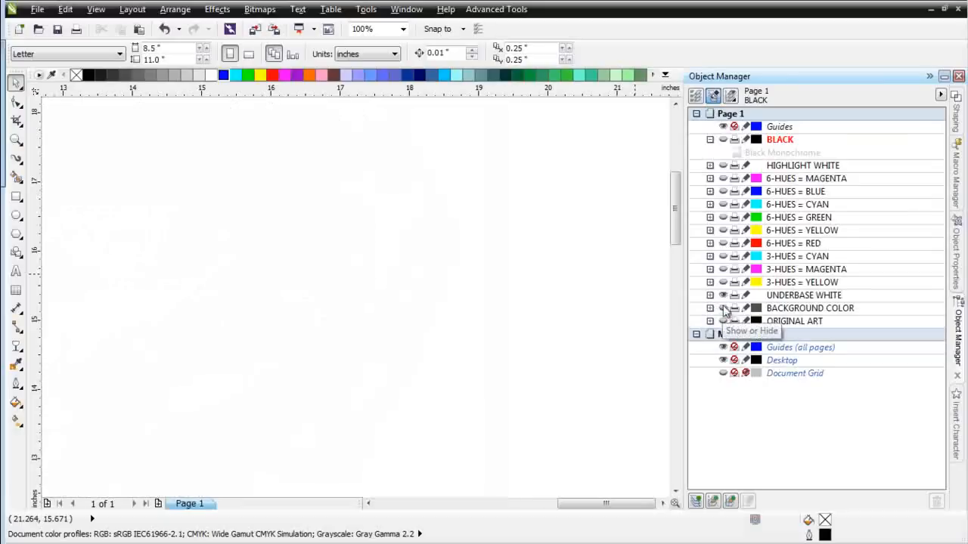
pyautogui.click(792, 297)
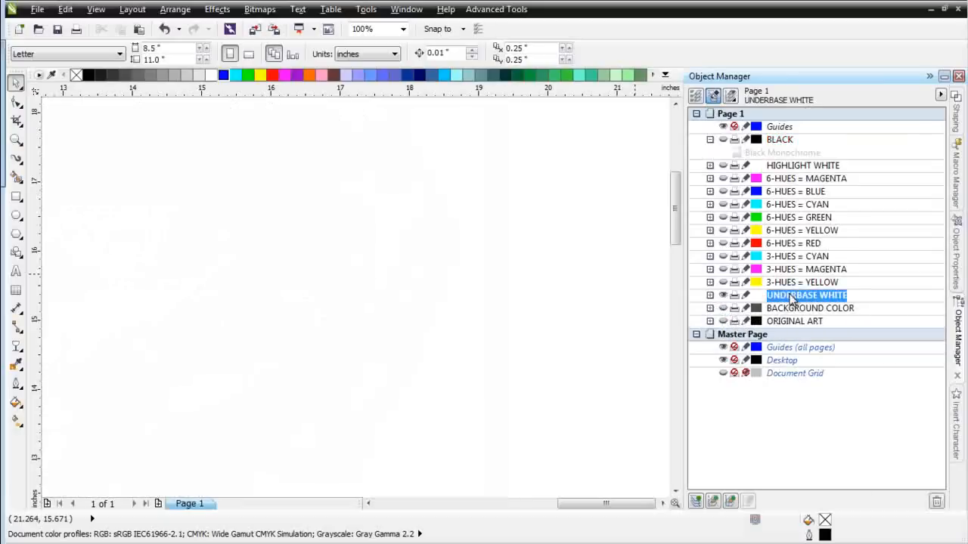
# Select the monochrome bitmap on the UNDERBASE WHITE layer and run Monochrome Revert on it in SimpleSeps Raster, minimizing the plugin when done
pyautogui.click(710, 295)
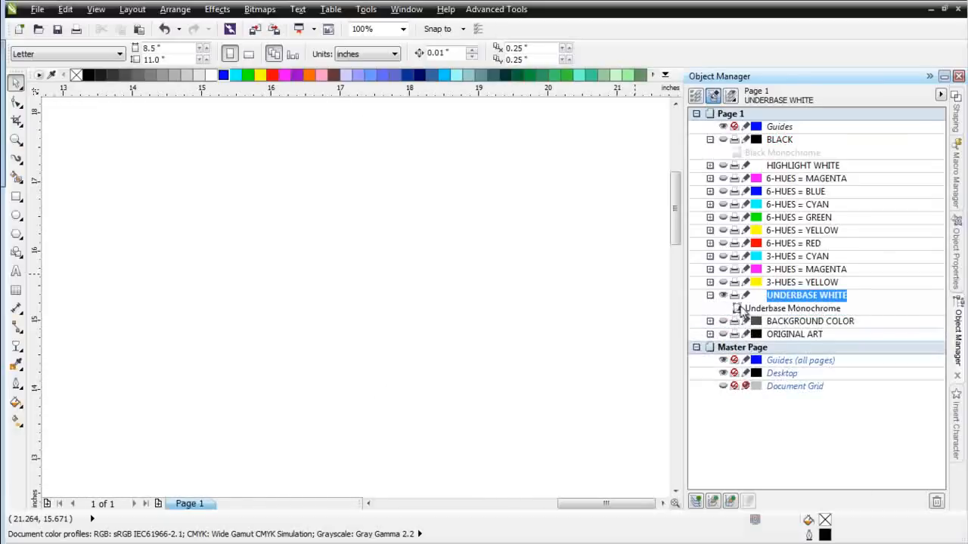
pyautogui.click(760, 311)
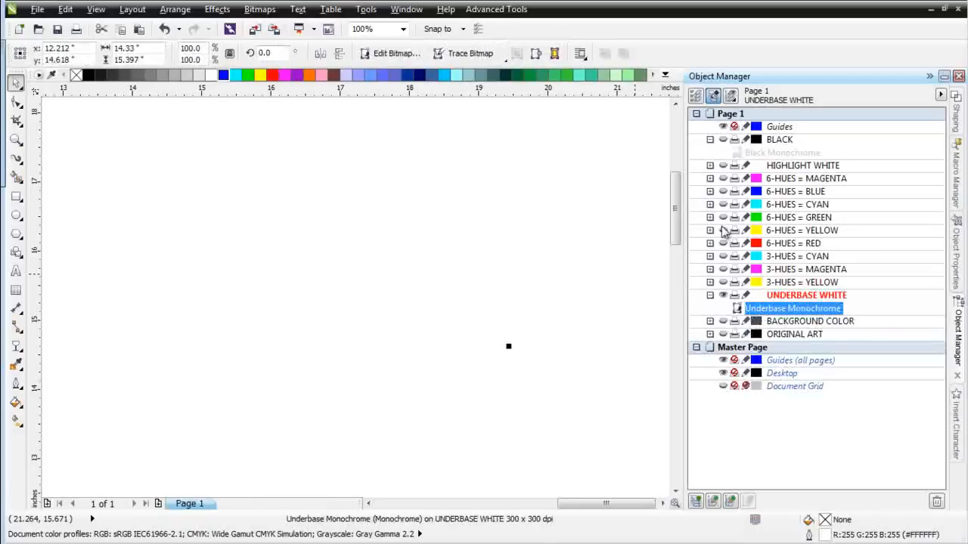
pyautogui.click(507, 10)
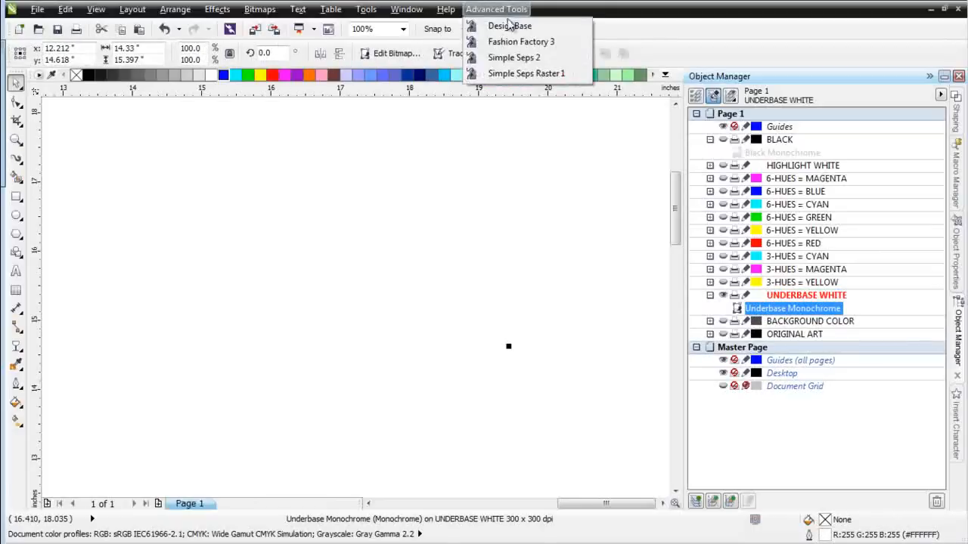
pyautogui.click(501, 76)
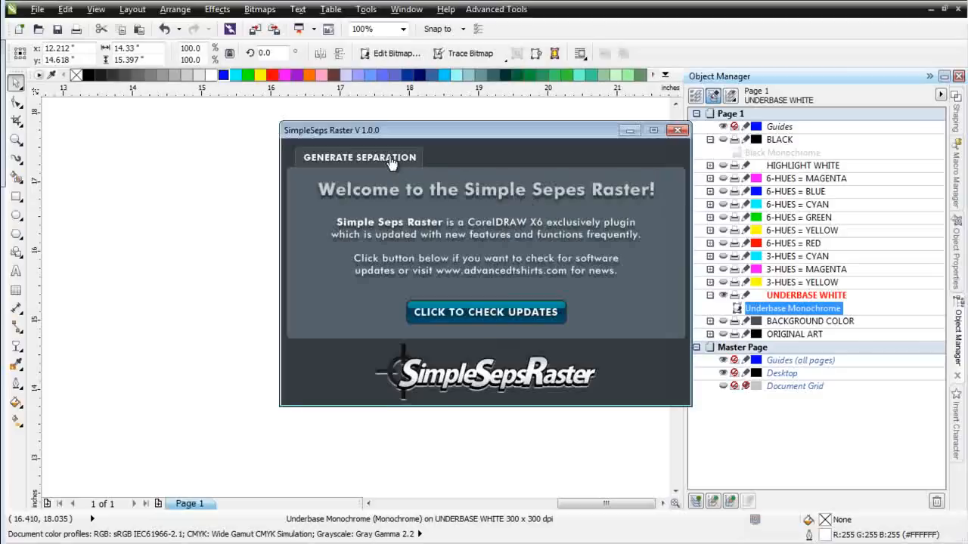
pyautogui.click(390, 160)
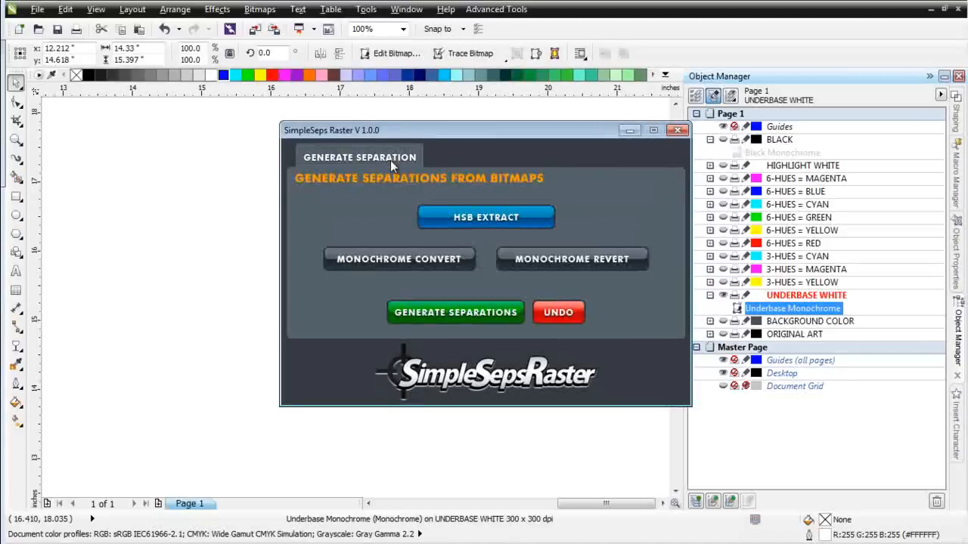
pyautogui.click(596, 265)
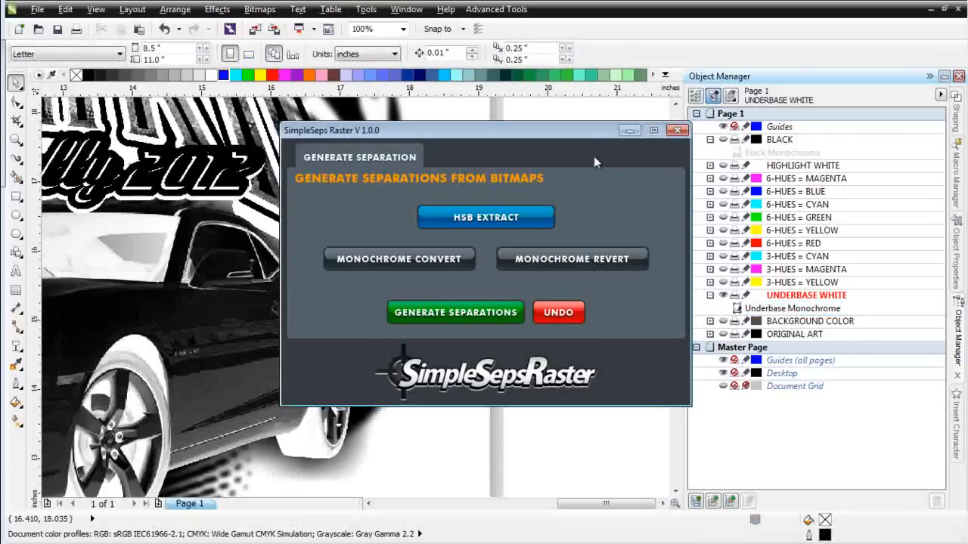
pyautogui.click(624, 132)
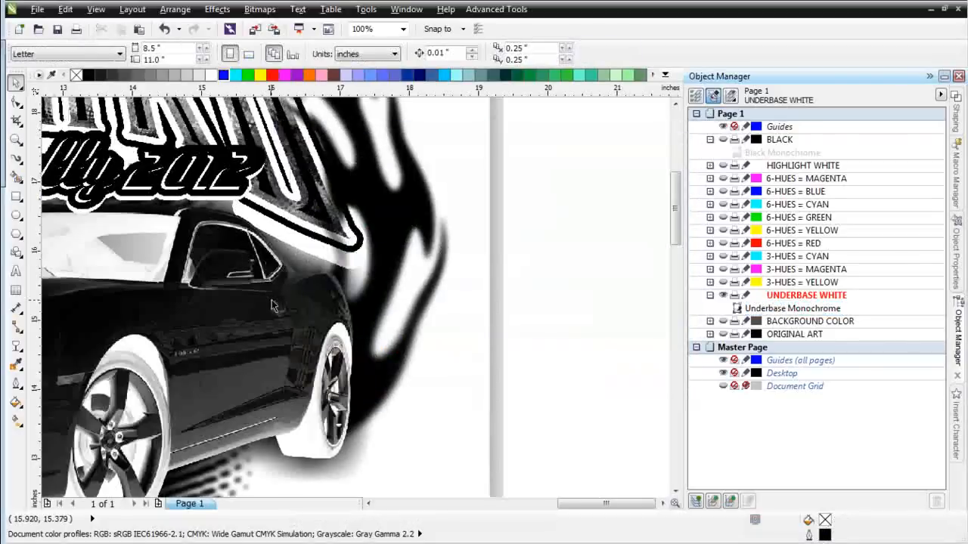
# Examine the reverted underbase around the car and flame edges, briefly showing the 6-HUES = BLUE layer over it for comparison
pyautogui.scroll(-1, 164, 353)
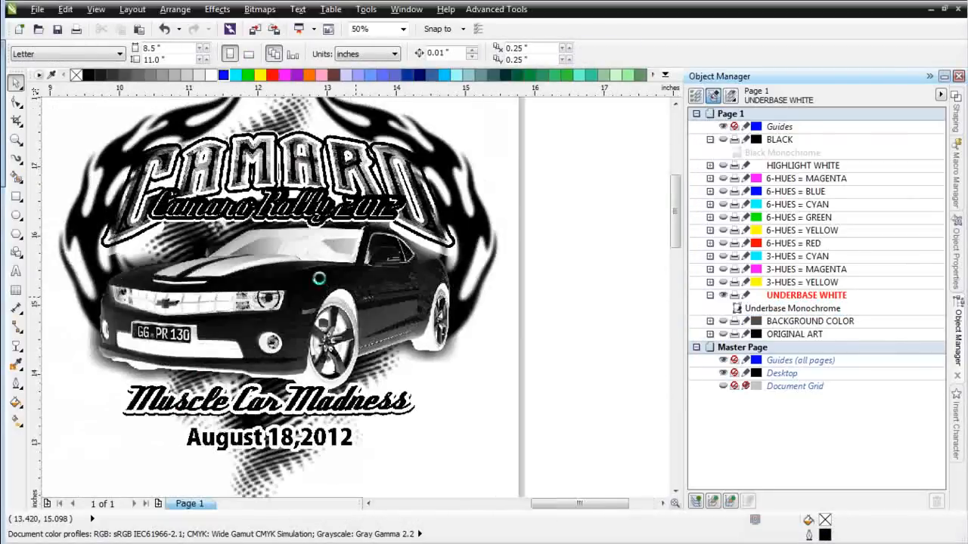
pyautogui.scroll(1, 320, 279)
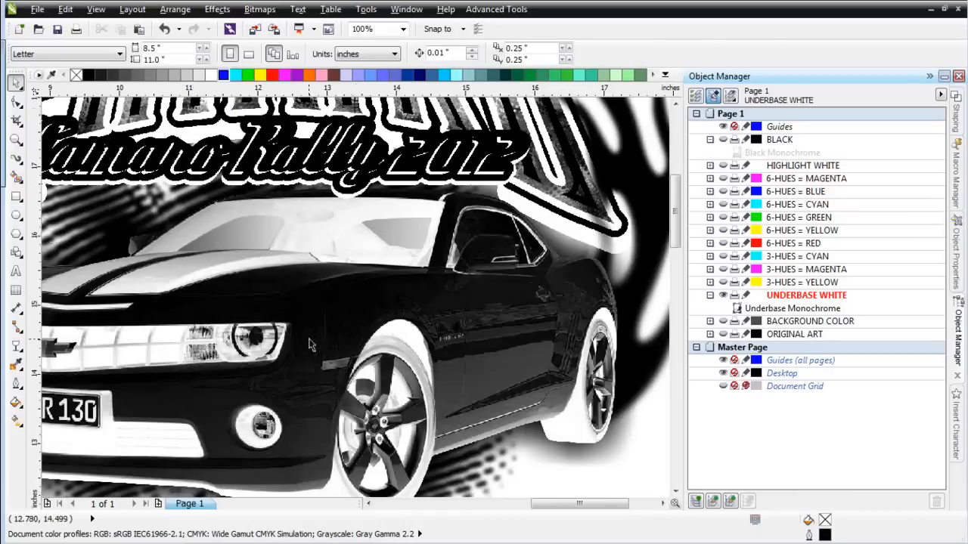
pyautogui.scroll(-1, 310, 342)
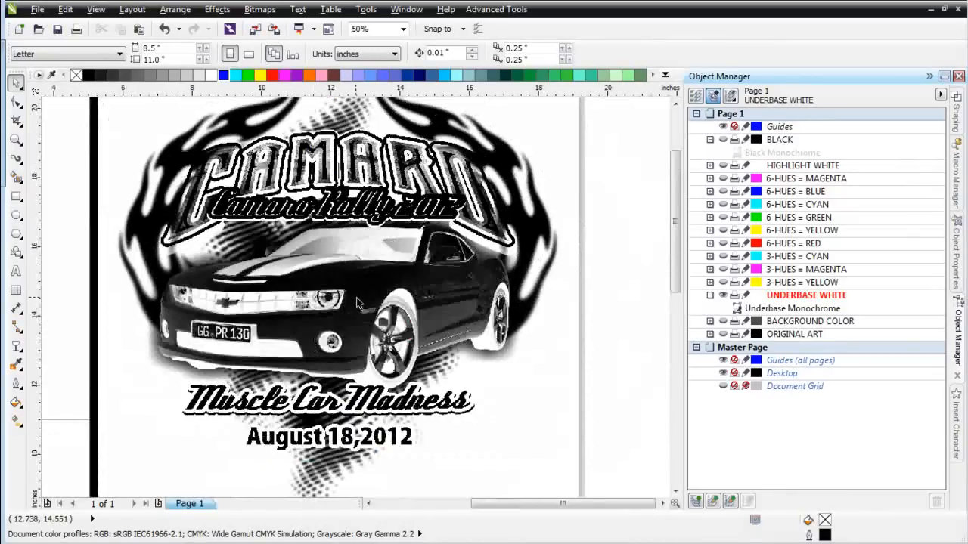
pyautogui.scroll(2, 498, 238)
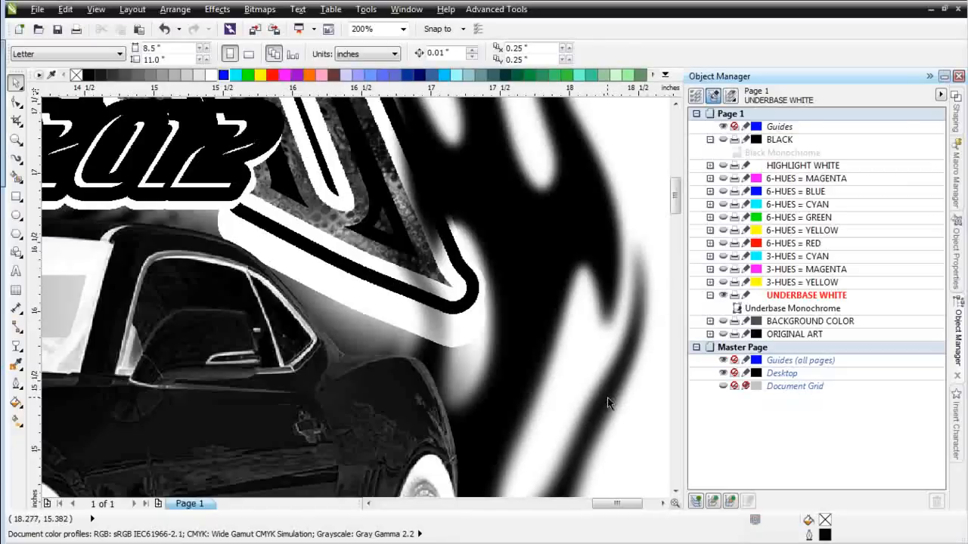
pyautogui.click(722, 192)
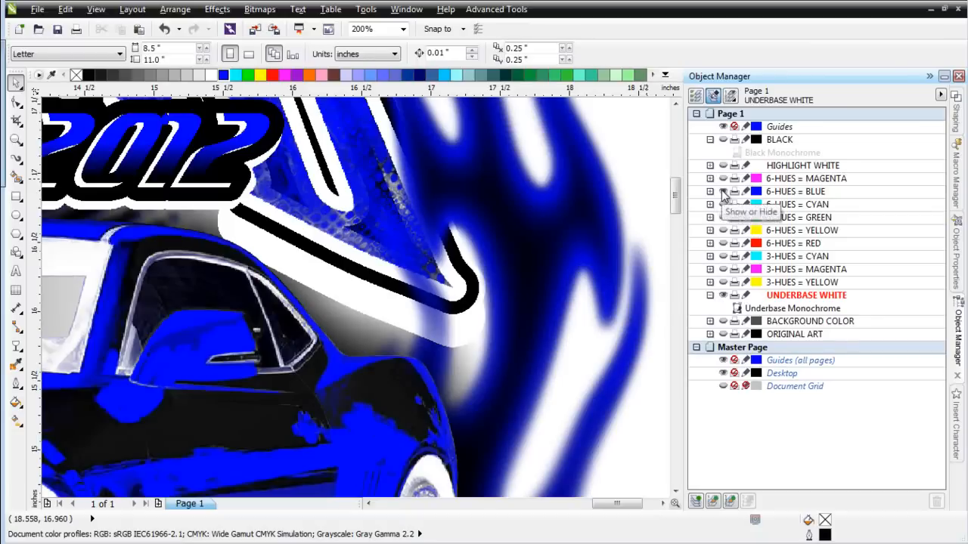
pyautogui.click(723, 192)
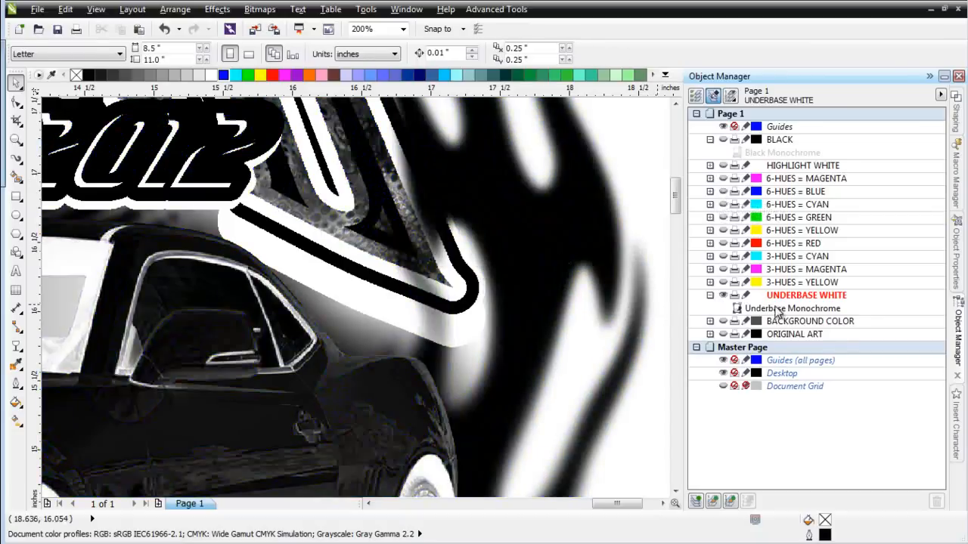
# Open the Tone Curve adjustment for the grayscale underbase bitmap and frame its preview on the blurred flame edges
pyautogui.click(779, 309)
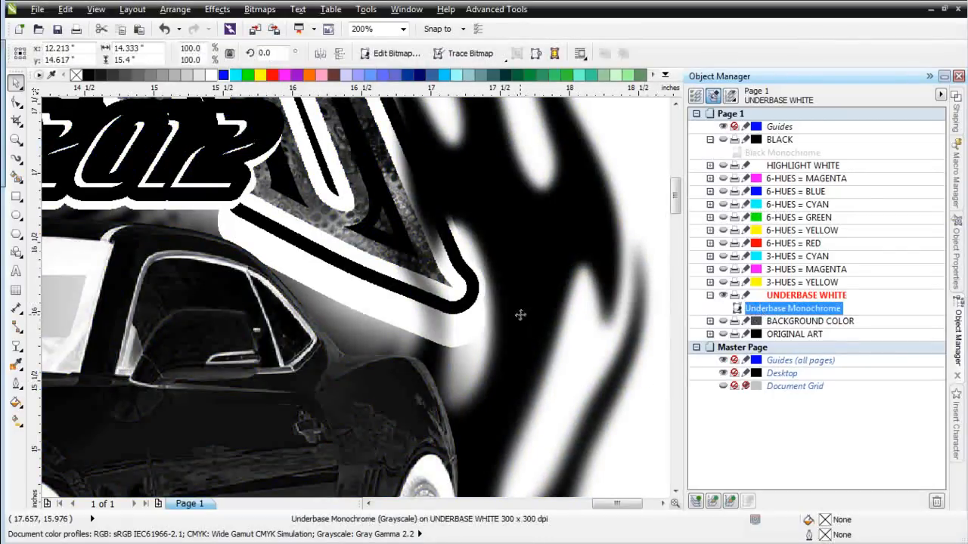
pyautogui.click(217, 9)
pyautogui.moveTo(236, 29)
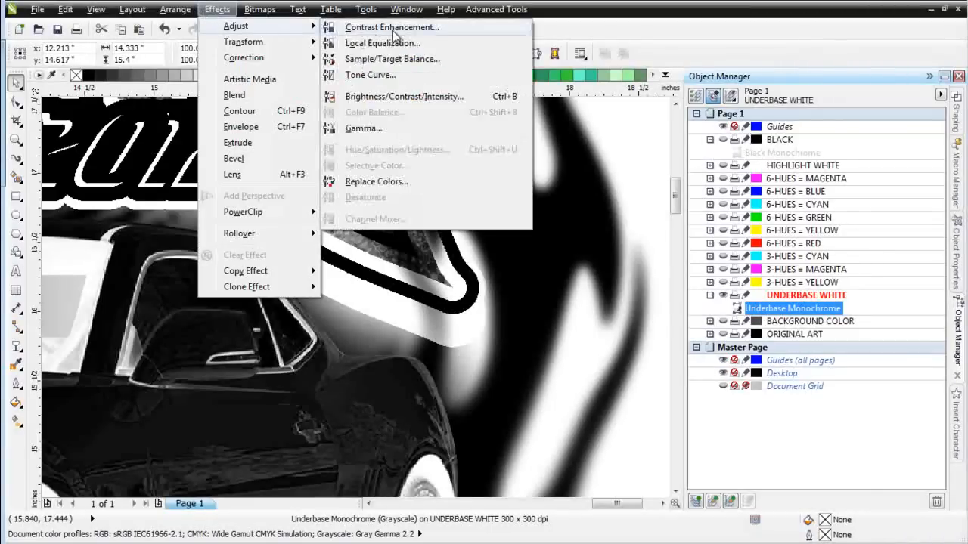
pyautogui.click(370, 74)
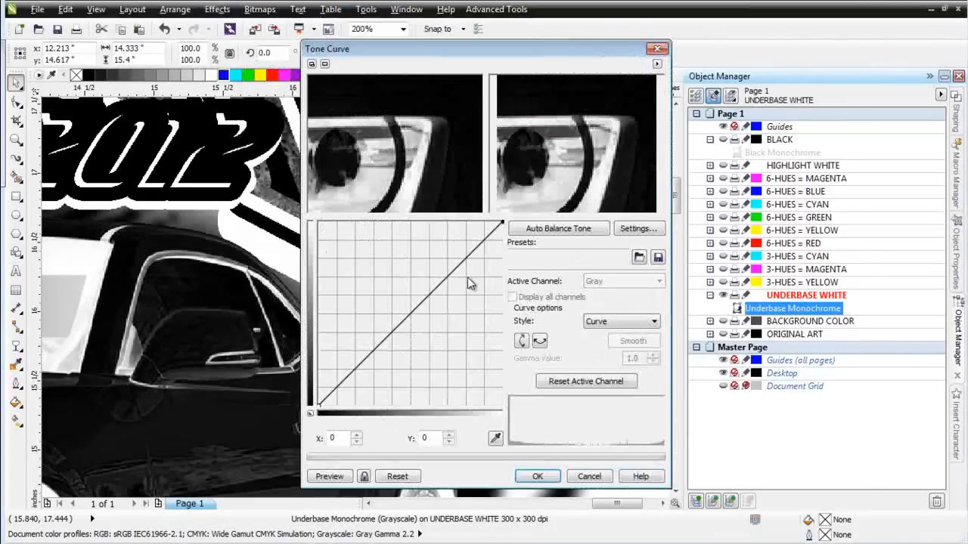
pyautogui.rightClick(424, 153)
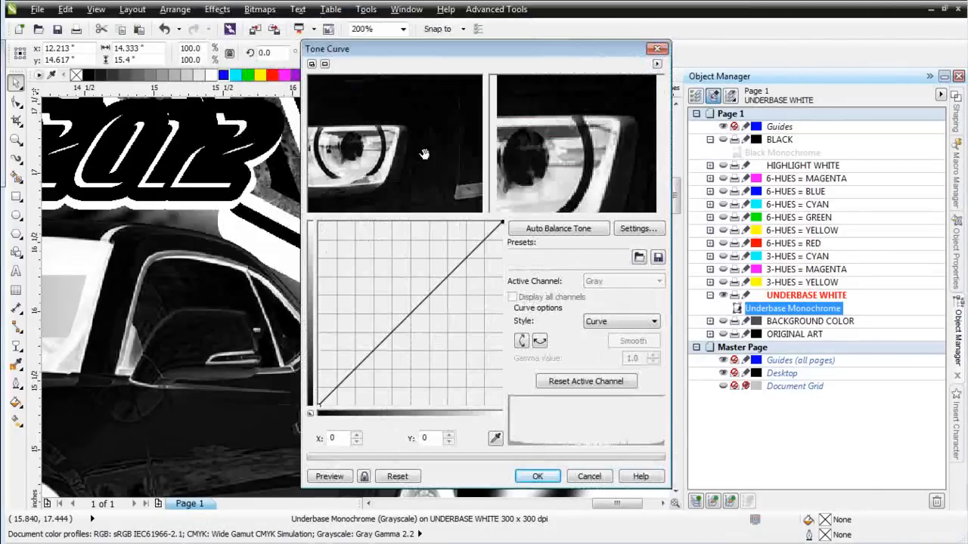
pyautogui.rightClick(423, 152)
pyautogui.moveTo(421, 118); pyautogui.dragTo(412, 177)
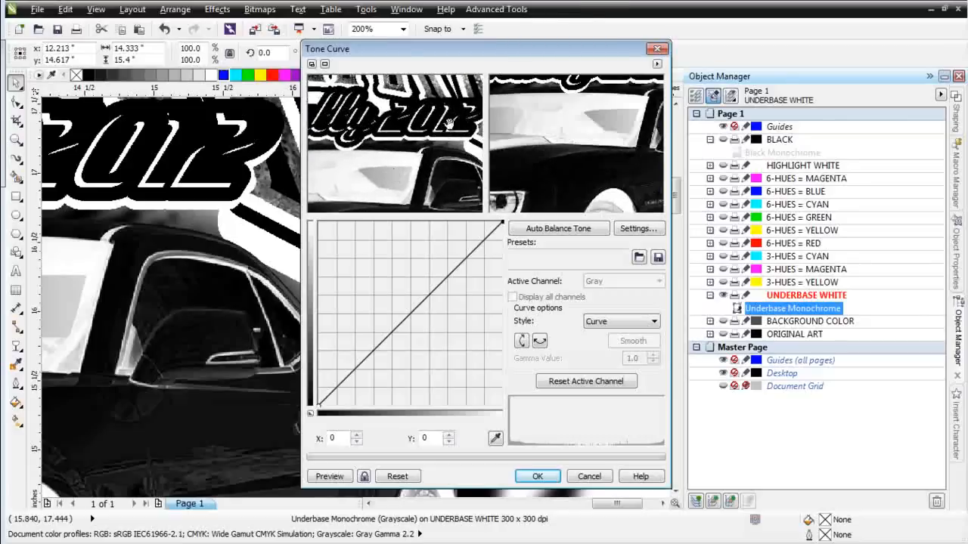
pyautogui.moveTo(448, 109); pyautogui.dragTo(401, 177)
pyautogui.moveTo(437, 125); pyautogui.dragTo(385, 128)
pyautogui.click(439, 149)
pyautogui.click(439, 149)
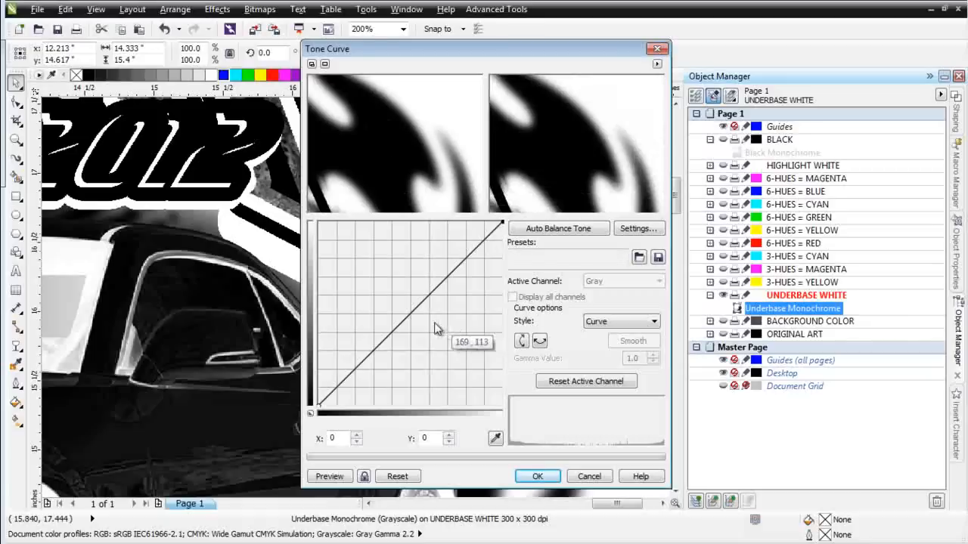
# Add a midtone point to the tone curve, raise it to X 94, Y 147, and turn on automatic preview
pyautogui.click(412, 314)
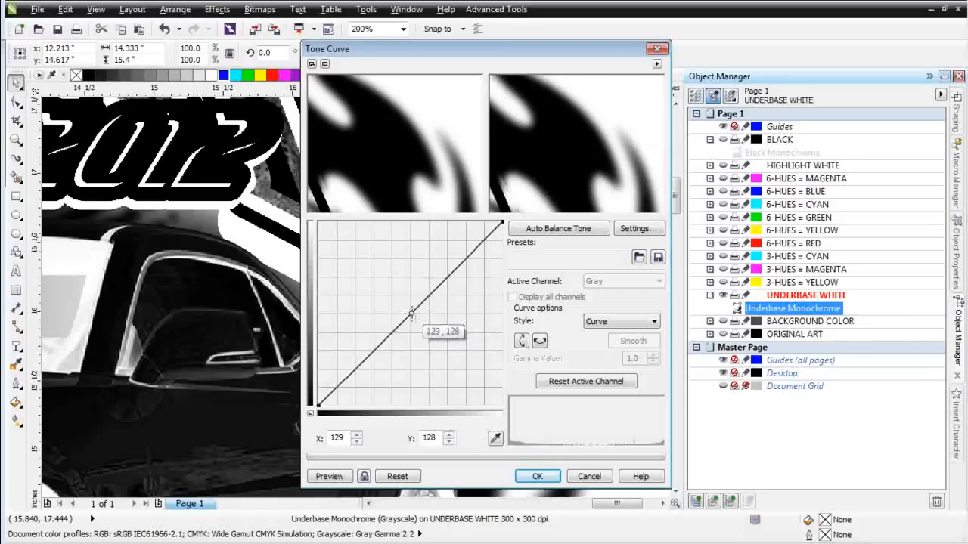
pyautogui.moveTo(412, 314); pyautogui.dragTo(397, 304)
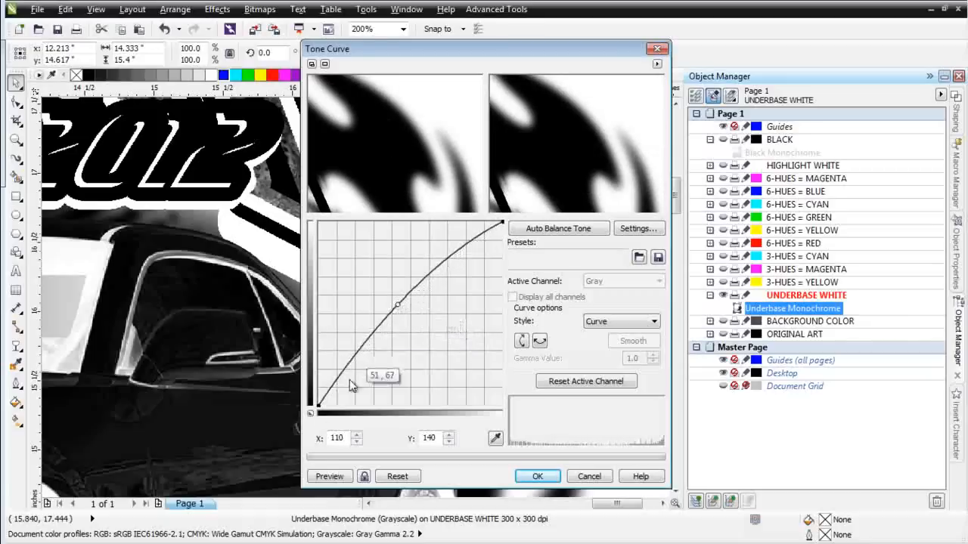
pyautogui.click(340, 479)
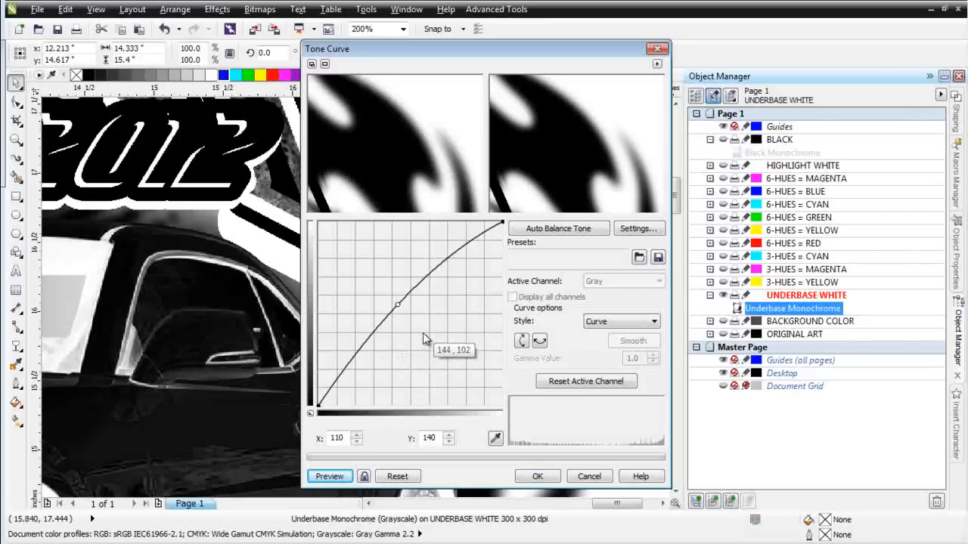
pyautogui.click(368, 478)
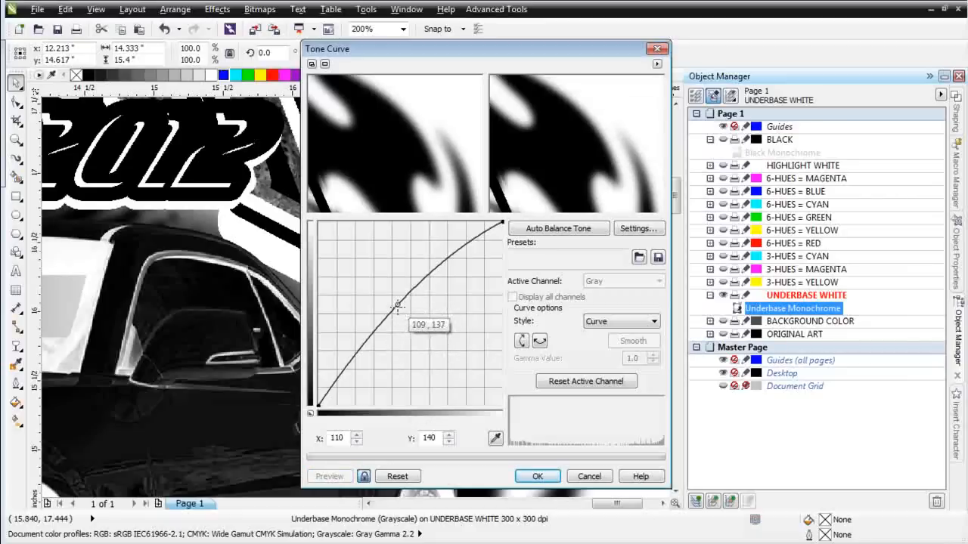
pyautogui.moveTo(397, 305); pyautogui.dragTo(386, 300)
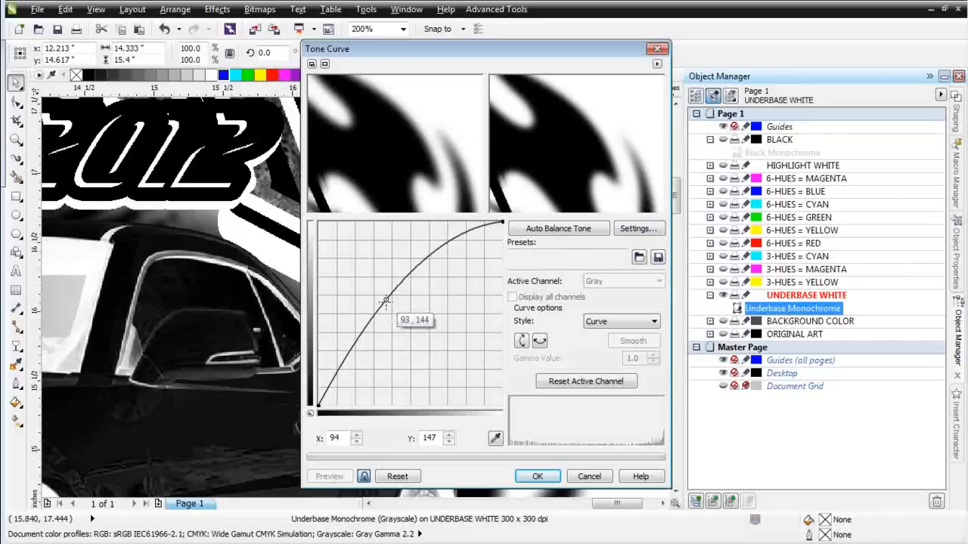
# Change the curve style to Straight, add points at 159, 207 and 195, 234, and apply the tone curve to the underbase
pyautogui.click(654, 321)
pyautogui.click(604, 345)
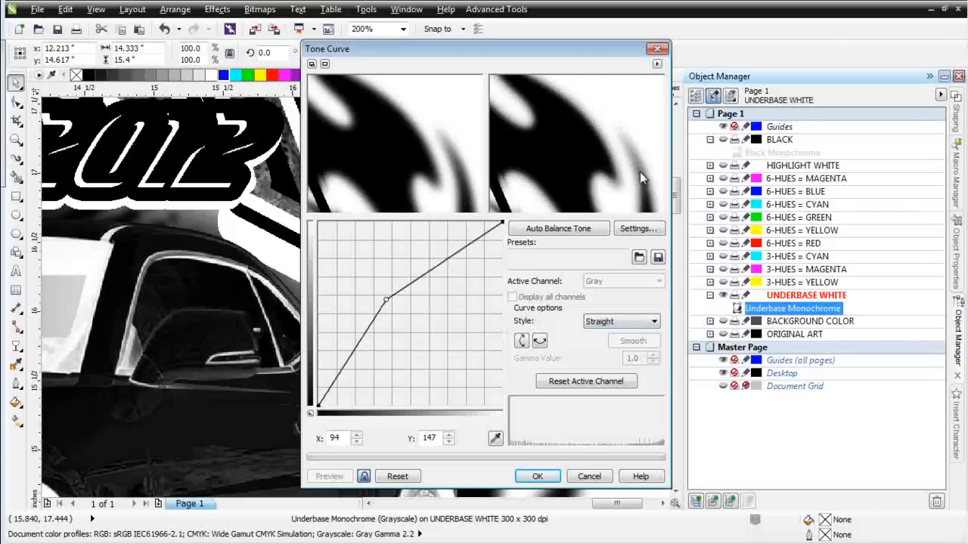
pyautogui.click(438, 263)
pyautogui.moveTo(438, 264); pyautogui.dragTo(433, 256)
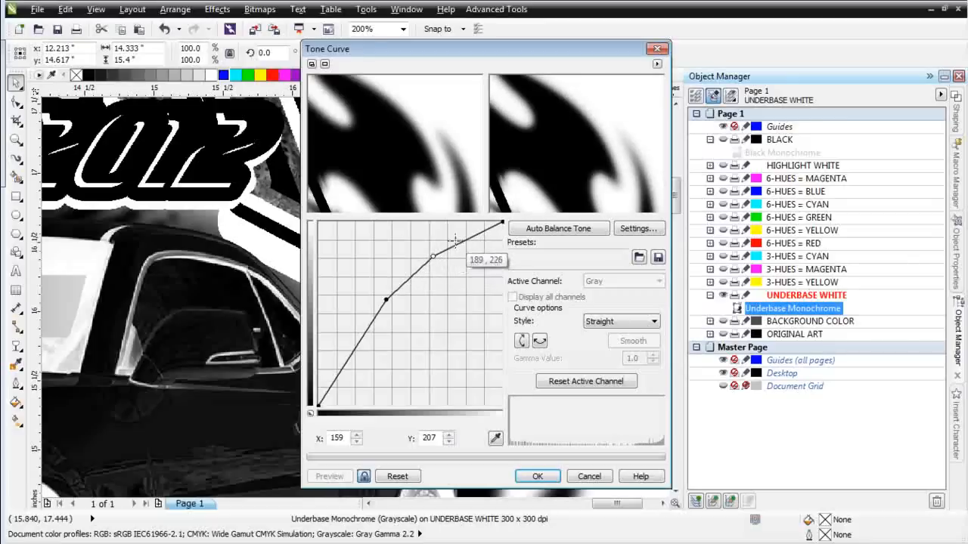
pyautogui.click(463, 240)
pyautogui.moveTo(462, 239); pyautogui.dragTo(459, 238)
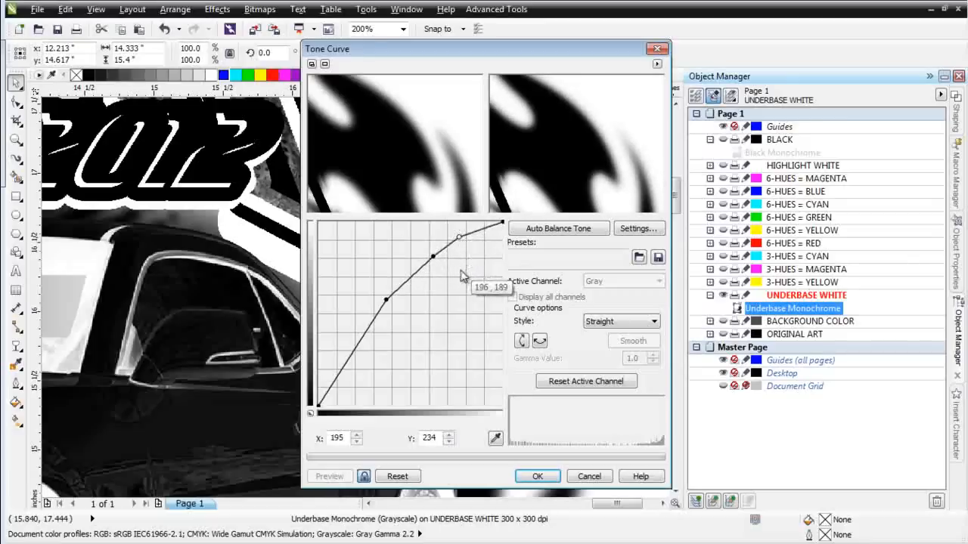
pyautogui.click(539, 478)
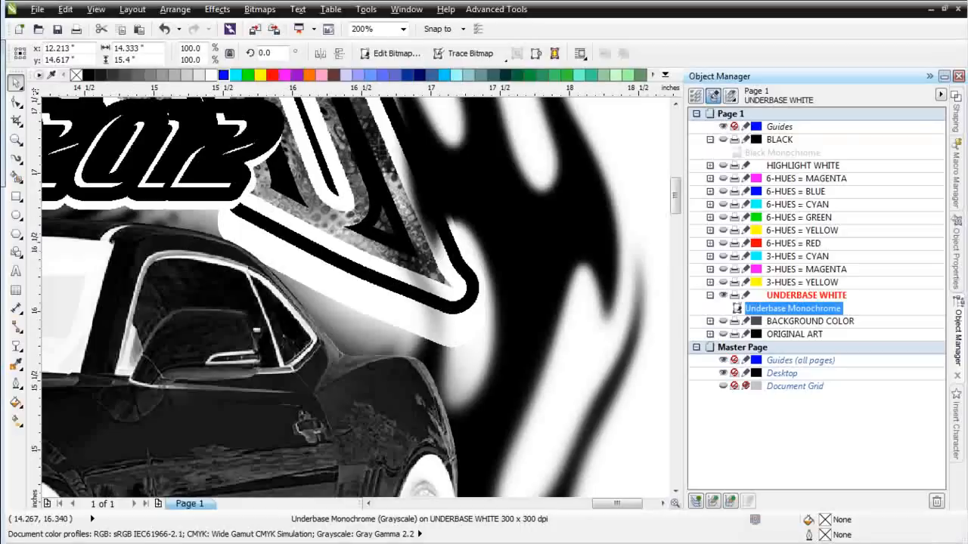
# Convert the adjusted underbase bitmap back to monochrome with Monochrome Convert in SimpleSeps Raster and minimize the plugin
pyautogui.hotkey('alt', 'Tab')
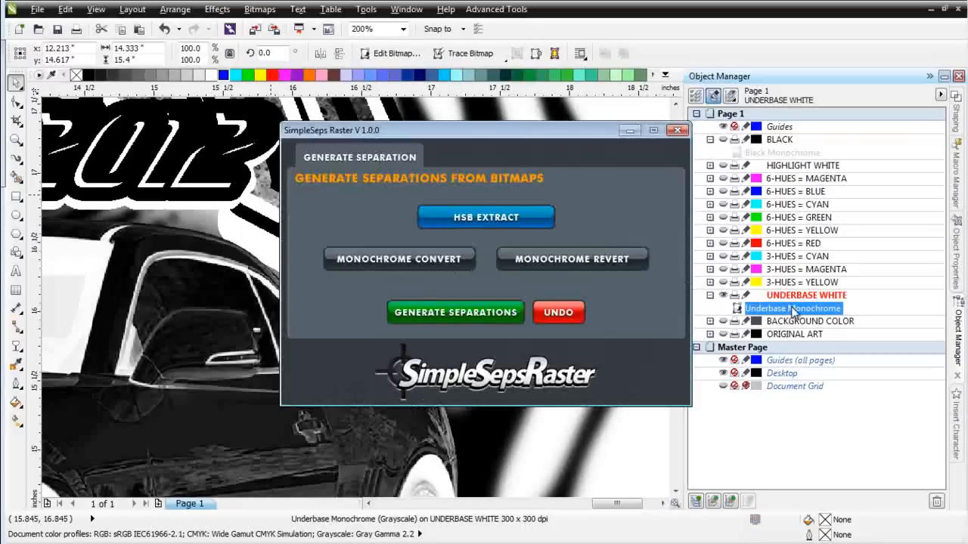
pyautogui.click(374, 260)
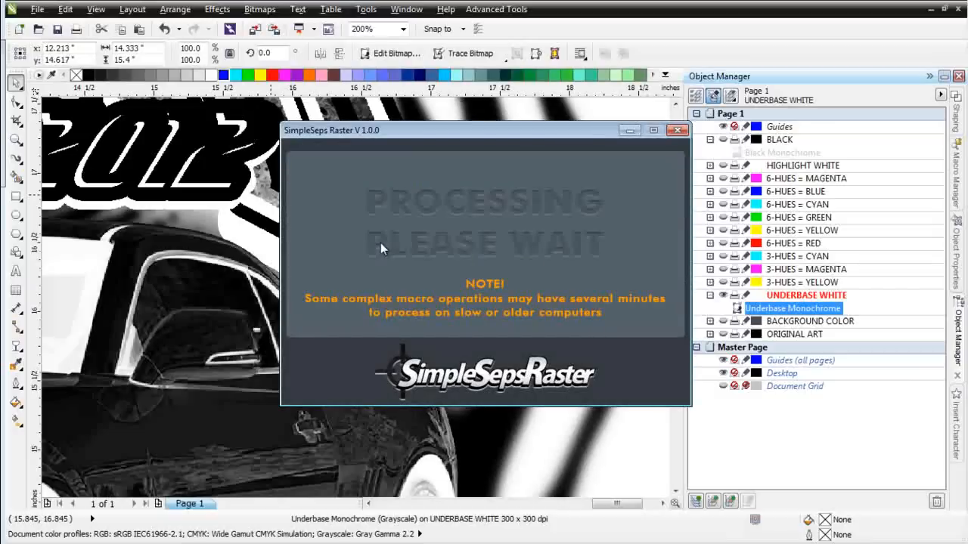
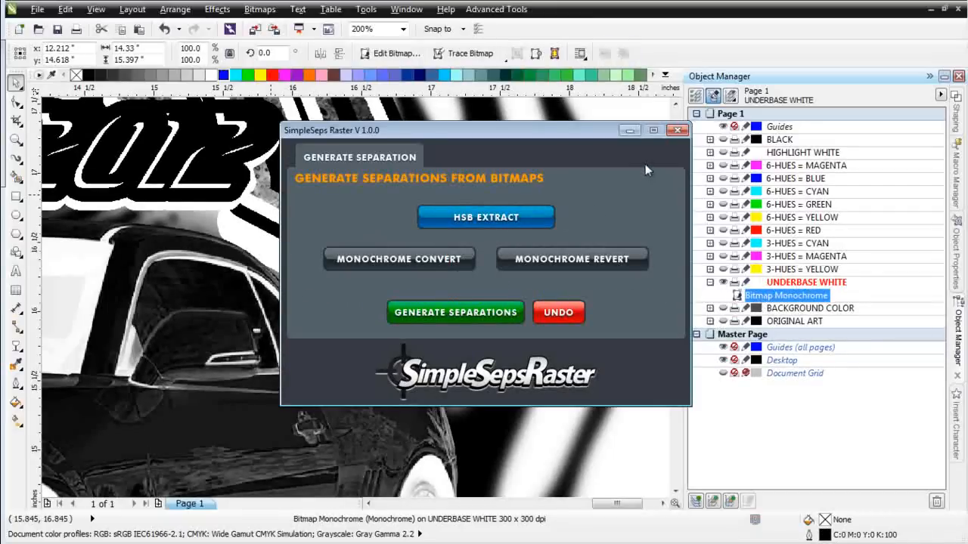
pyautogui.click(630, 131)
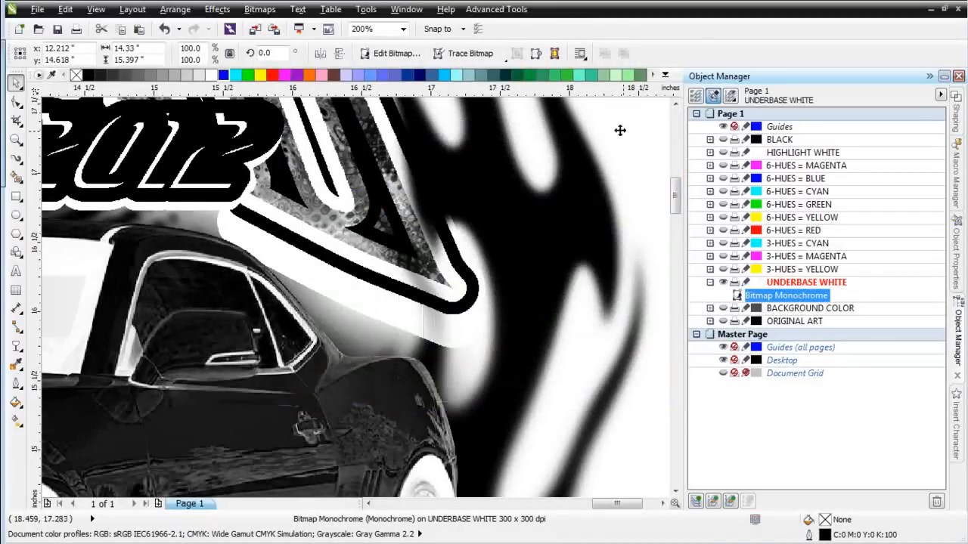
# Colour the converted underbase bitmap white and show the 6-HUES = BLUE and BACKGROUND COLOR layers with it
pyautogui.click(211, 75)
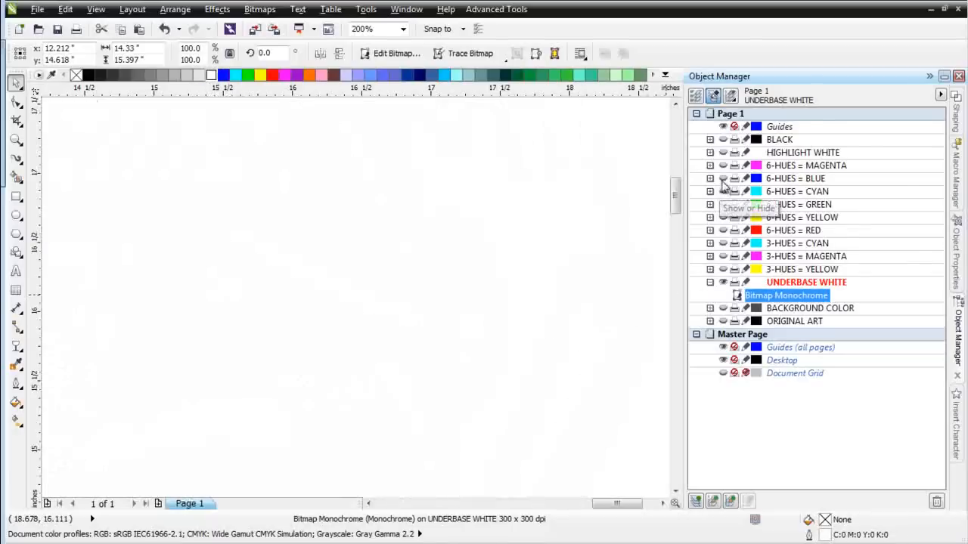
pyautogui.click(723, 178)
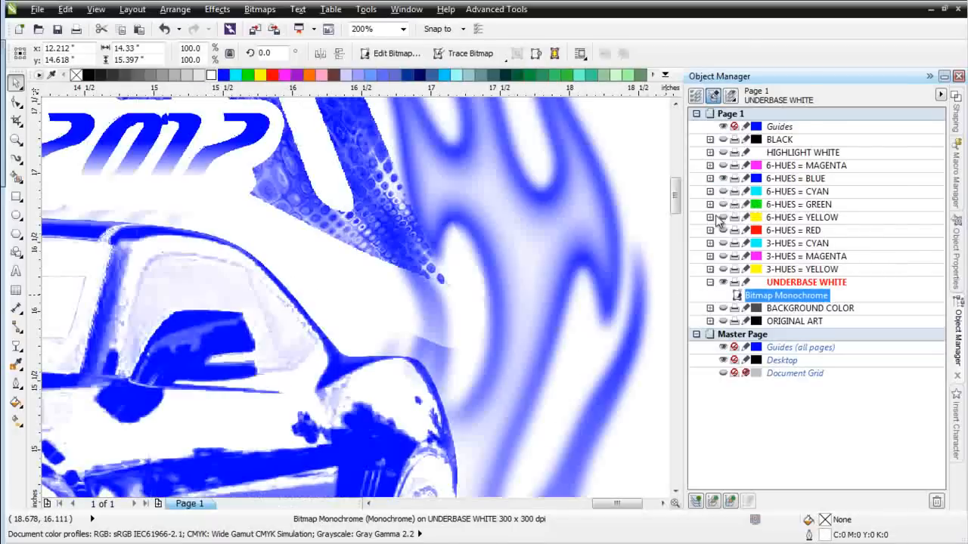
pyautogui.click(724, 309)
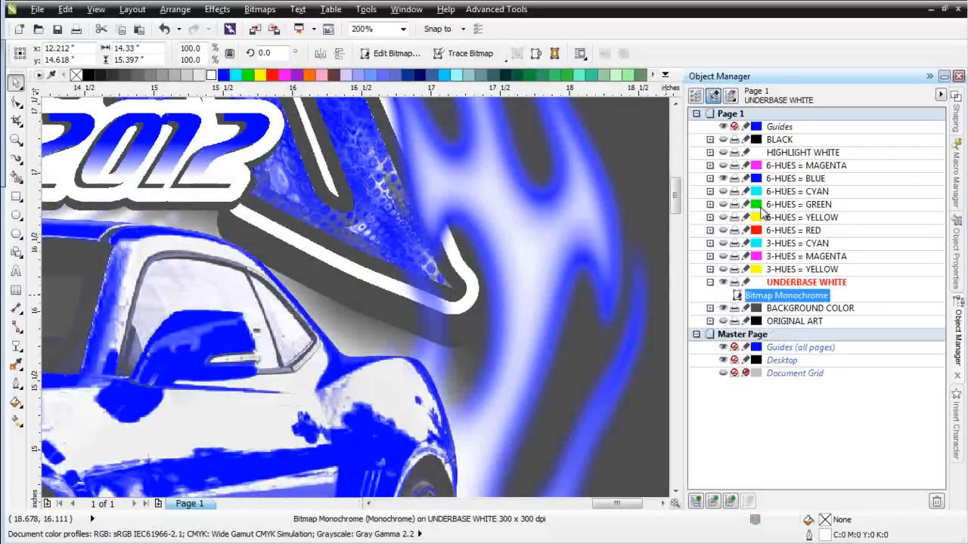
# Show the 6-HUES = CYAN and BLACK layers, and compare the design with and without HIGHLIGHT WHITE
pyautogui.click(722, 192)
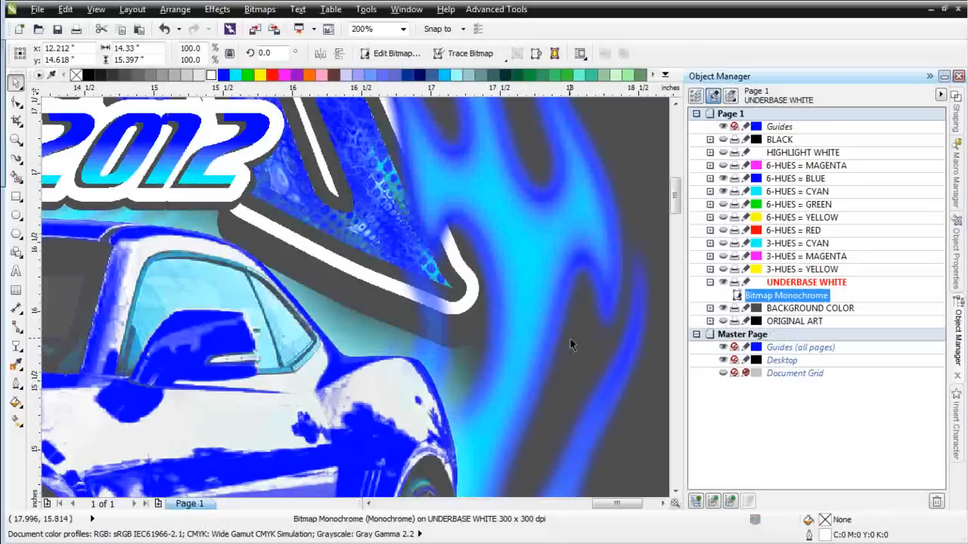
pyautogui.click(722, 140)
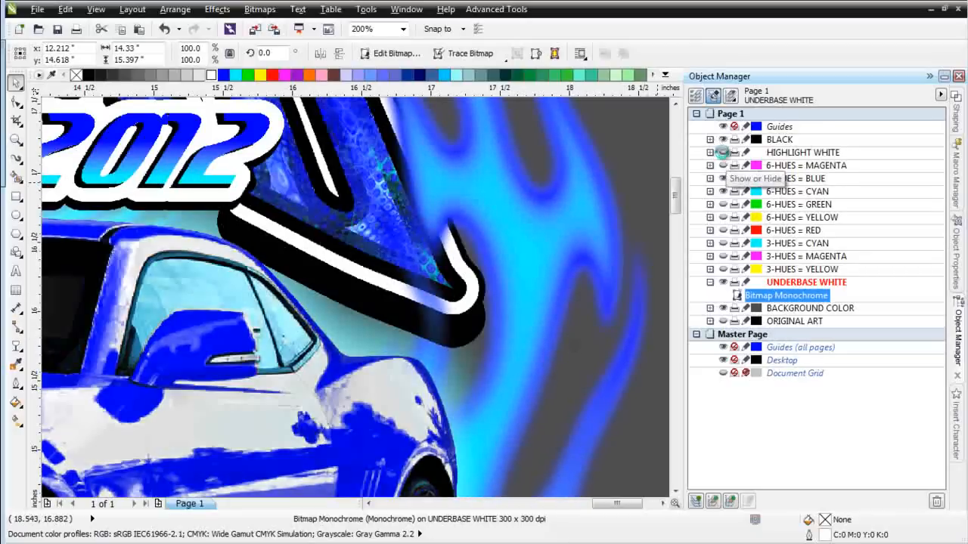
pyautogui.click(722, 152)
pyautogui.click(722, 152)
pyautogui.click(723, 153)
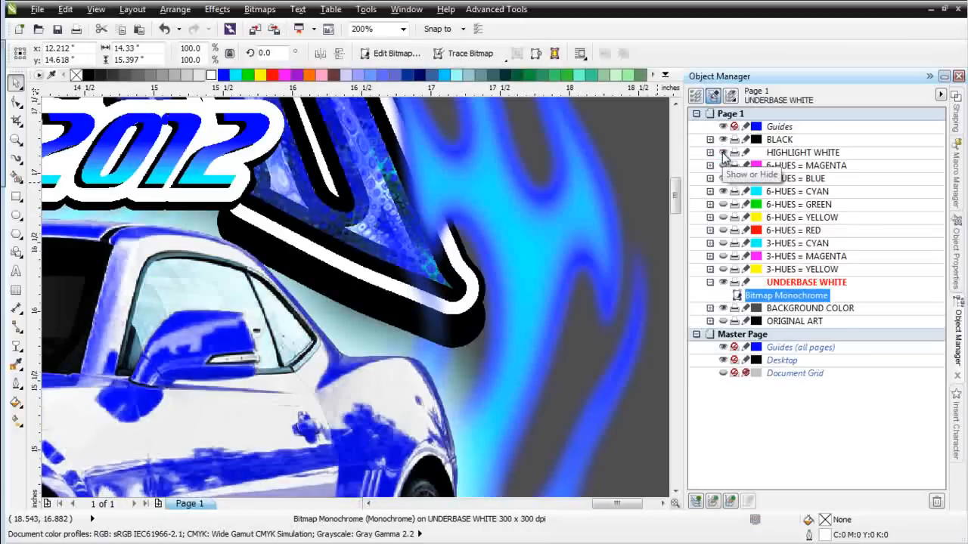
pyautogui.click(723, 153)
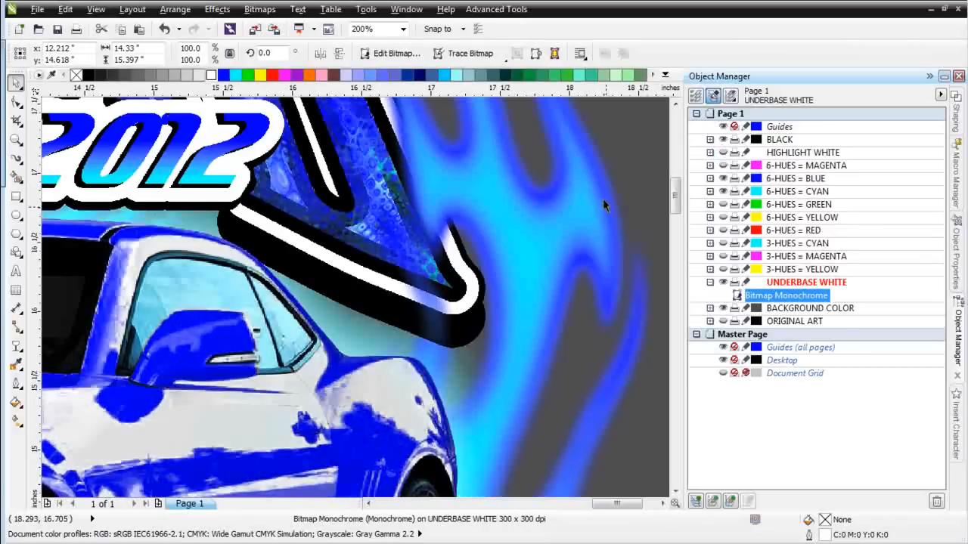
# Fill the curve on the BACKGROUND COLOR layer with black
pyautogui.scroll(-3, 334, 302)
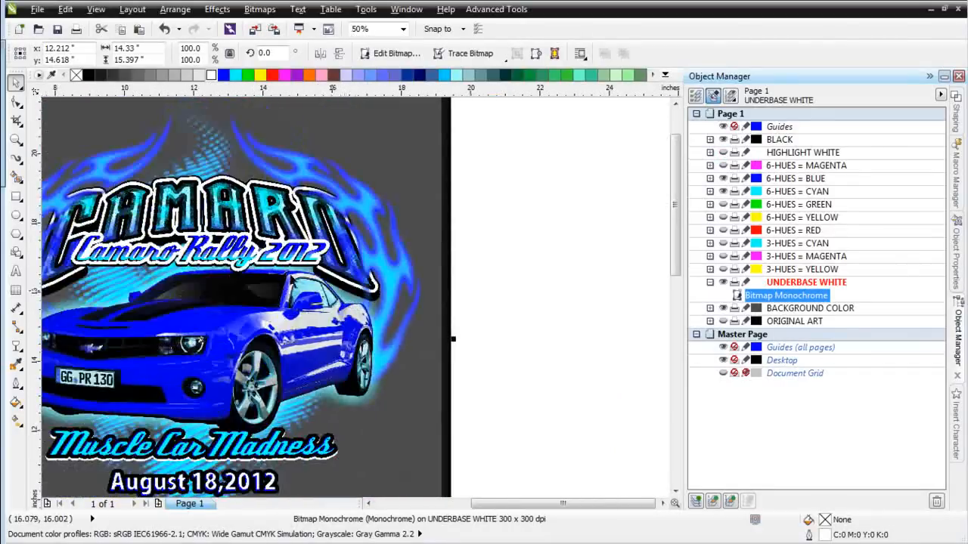
pyautogui.scroll(1, 363, 310)
pyautogui.scroll(-2, 363, 310)
pyautogui.scroll(3, 363, 310)
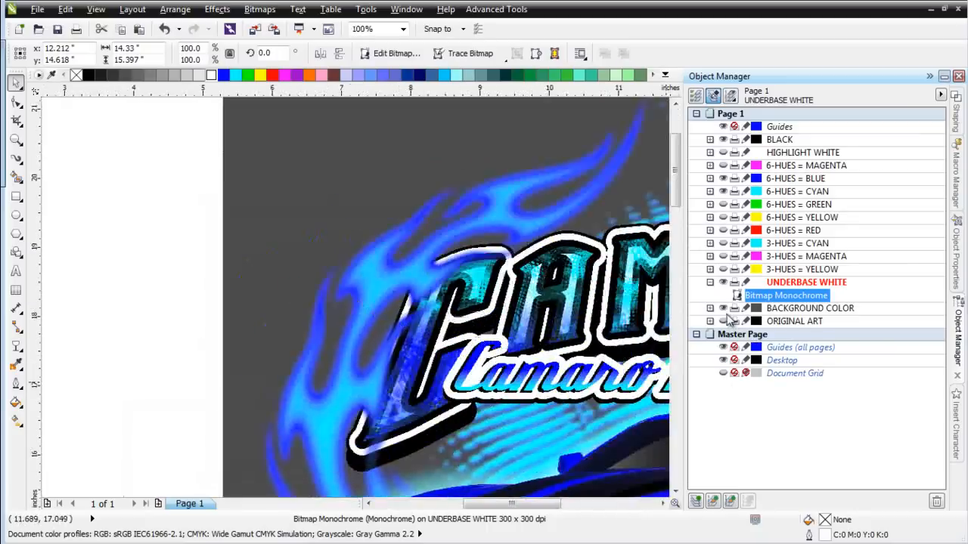
pyautogui.click(709, 308)
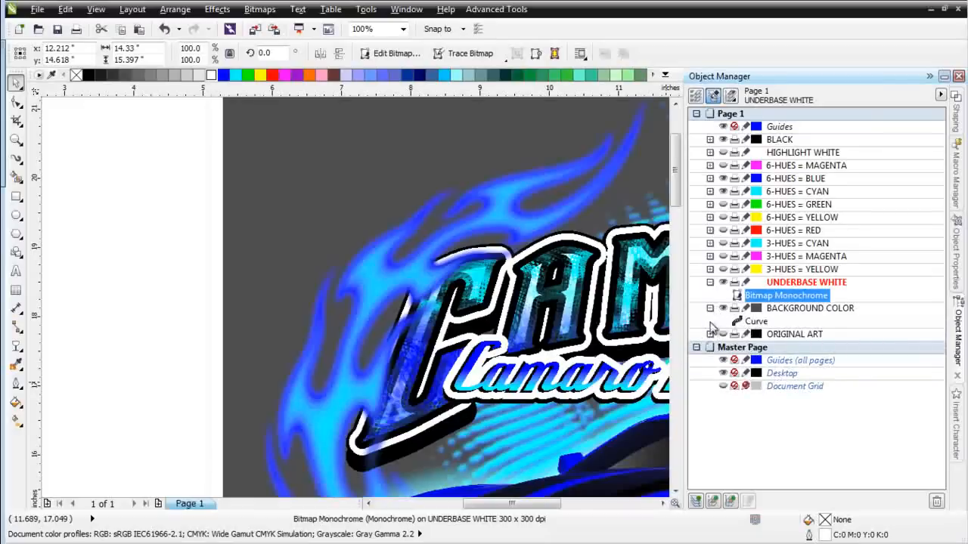
pyautogui.click(741, 322)
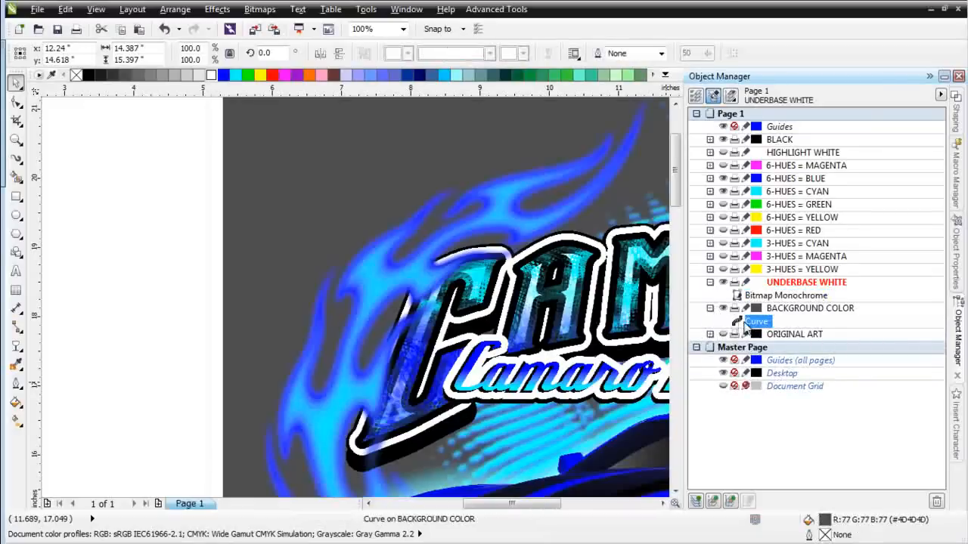
pyautogui.click(775, 308)
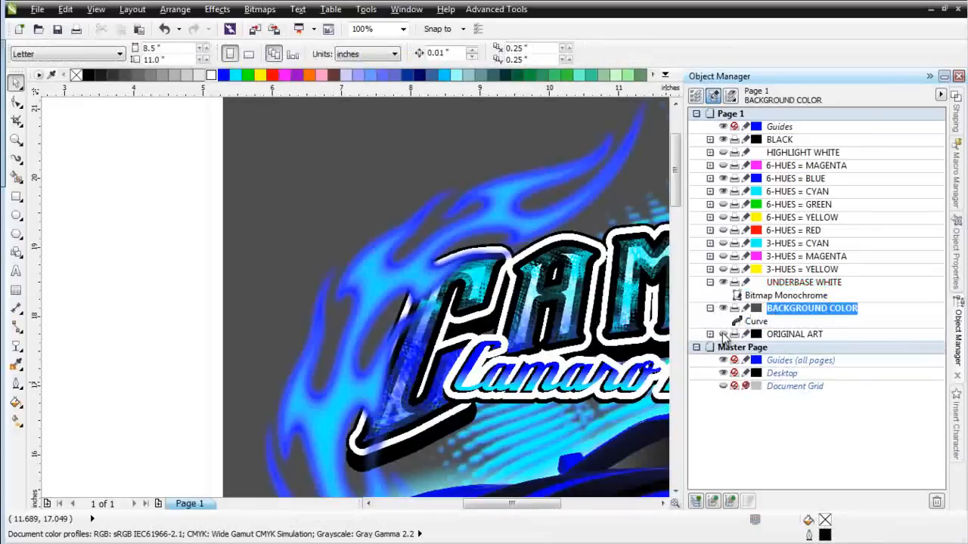
pyautogui.click(752, 322)
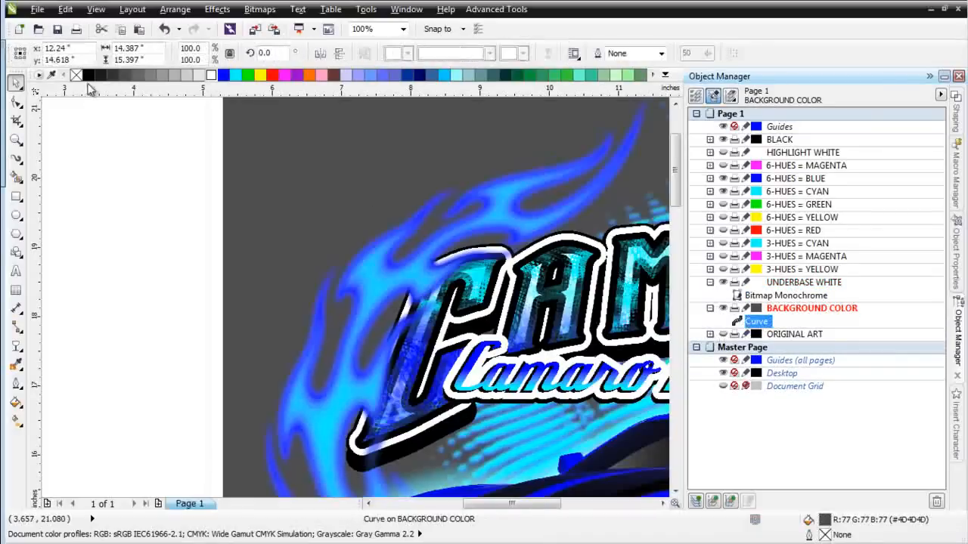
pyautogui.click(88, 76)
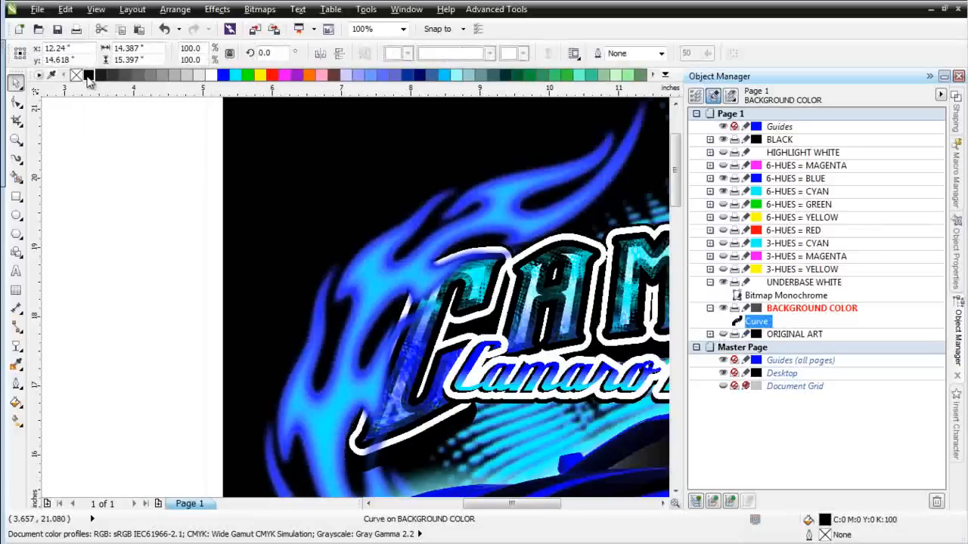
# Revert the UNDERBASE WHITE bitmap to grayscale with Monochrome Revert in SimpleSeps Raster
pyautogui.scroll(2, 452, 219)
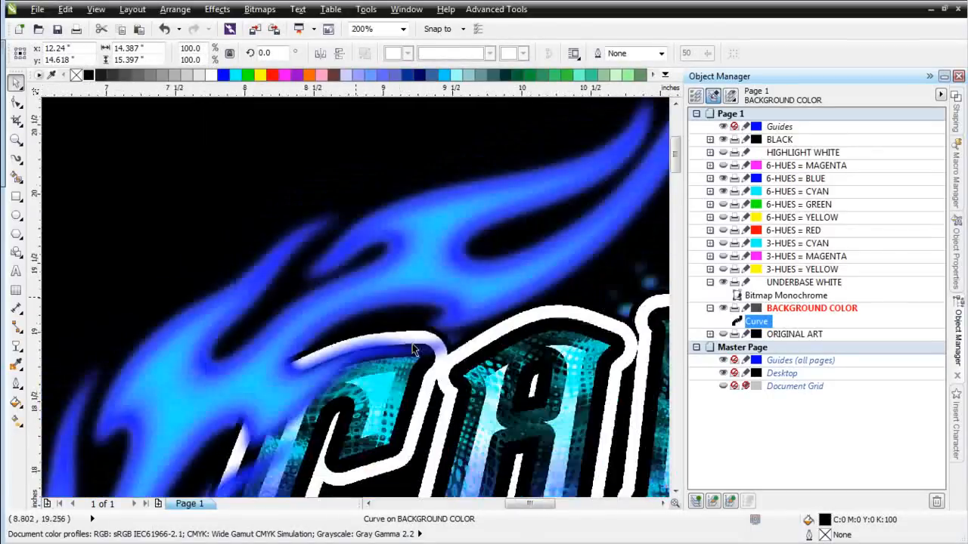
pyautogui.scroll(-2, 413, 348)
pyautogui.scroll(-2, 466, 325)
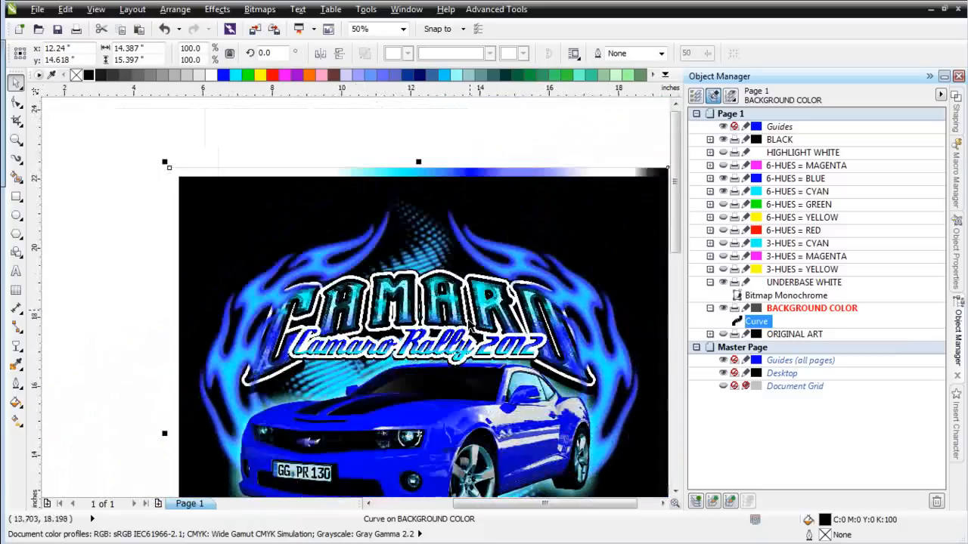
pyautogui.scroll(2, 467, 325)
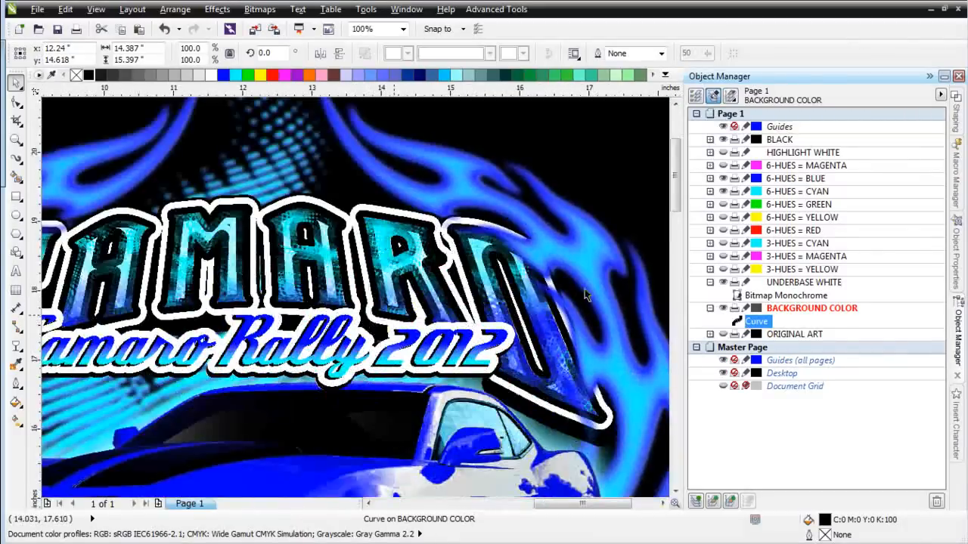
pyautogui.click(794, 296)
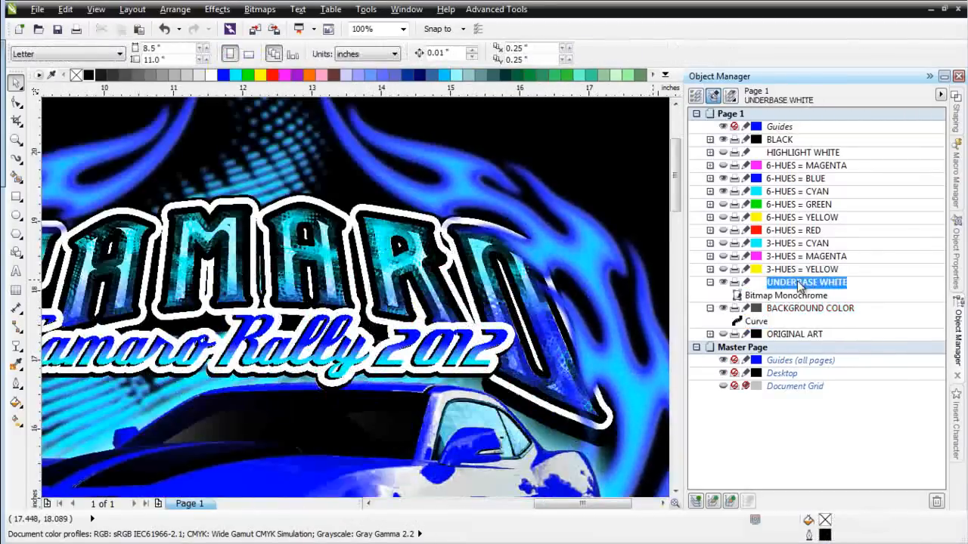
pyautogui.click(792, 296)
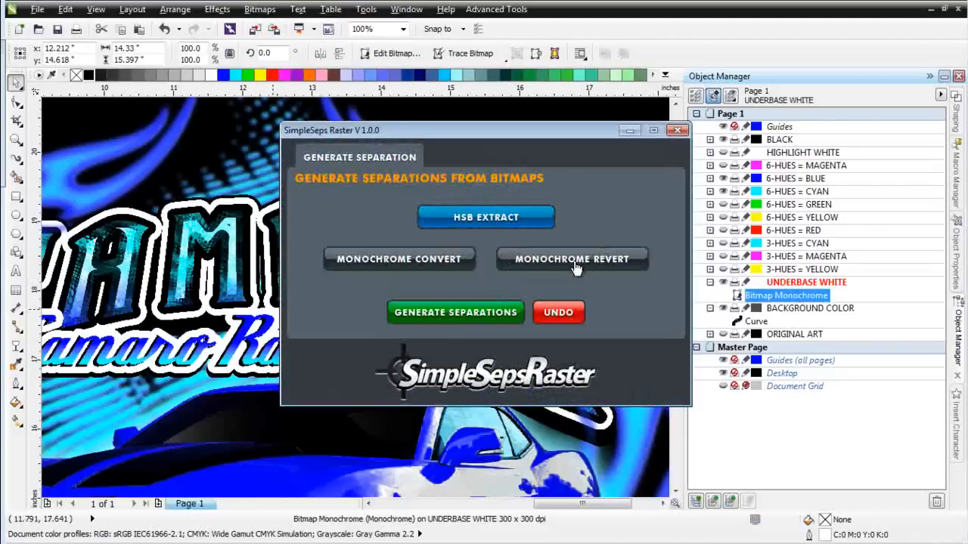
pyautogui.click(572, 259)
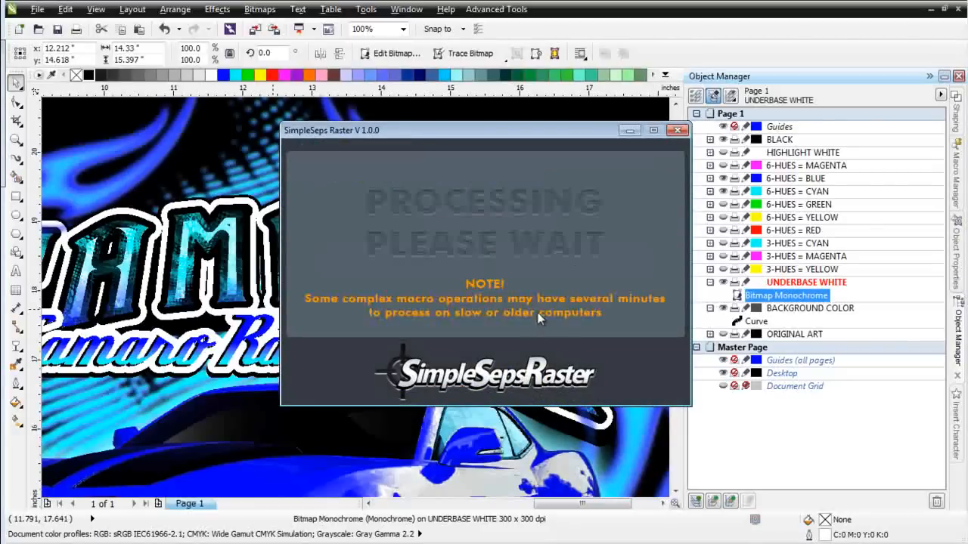
# Hide the BLACK, 6-HUES = BLUE and 6-HUES = CYAN layers, then select the underbase bitmap and minimize SimpleSeps Raster
pyautogui.click(722, 139)
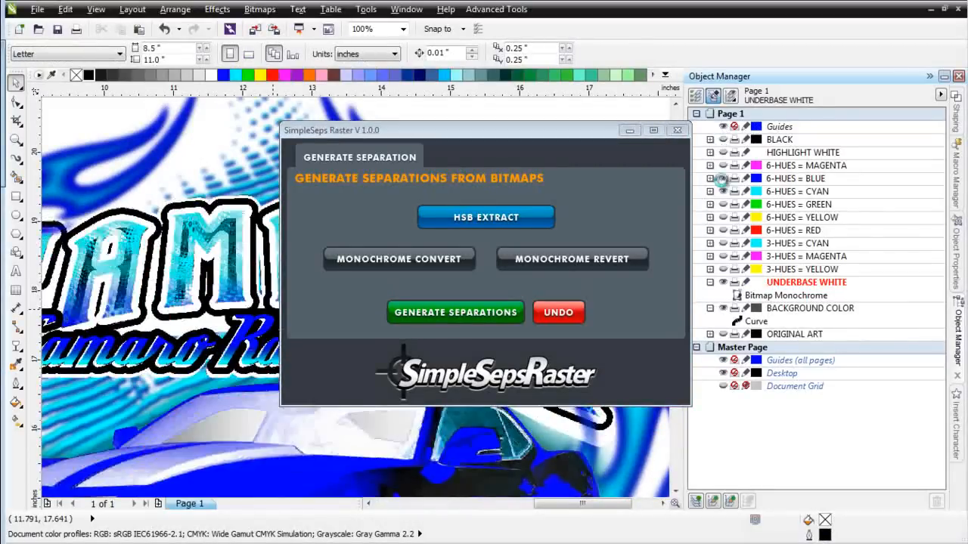
pyautogui.click(722, 178)
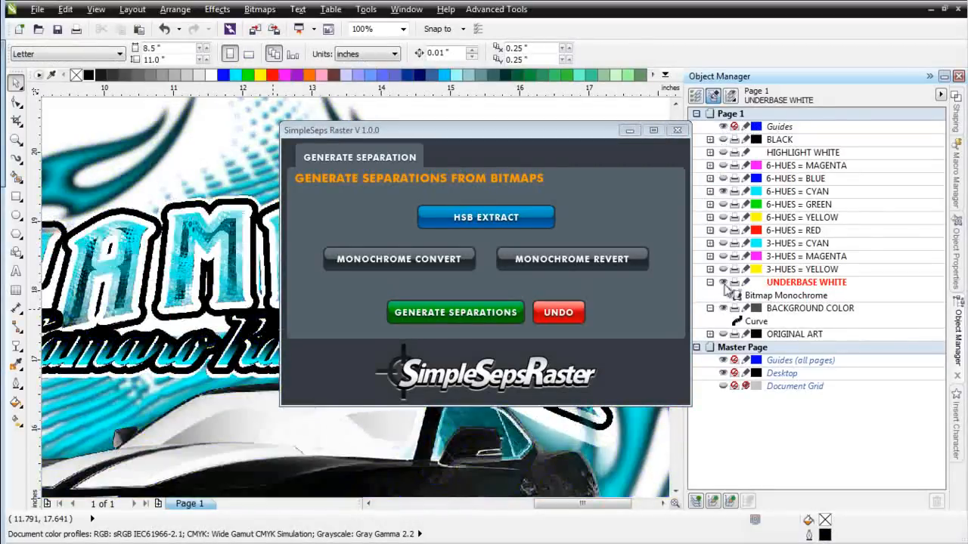
pyautogui.click(722, 191)
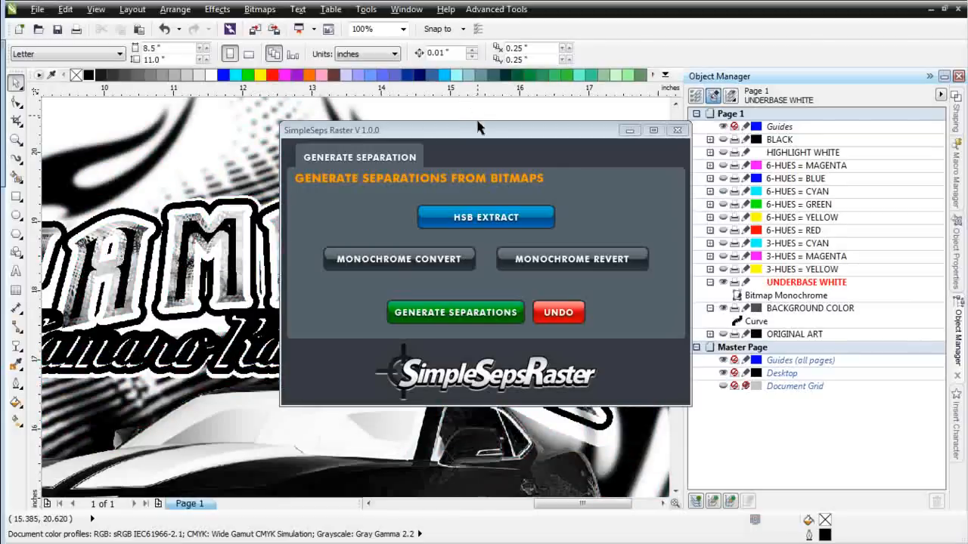
pyautogui.click(803, 296)
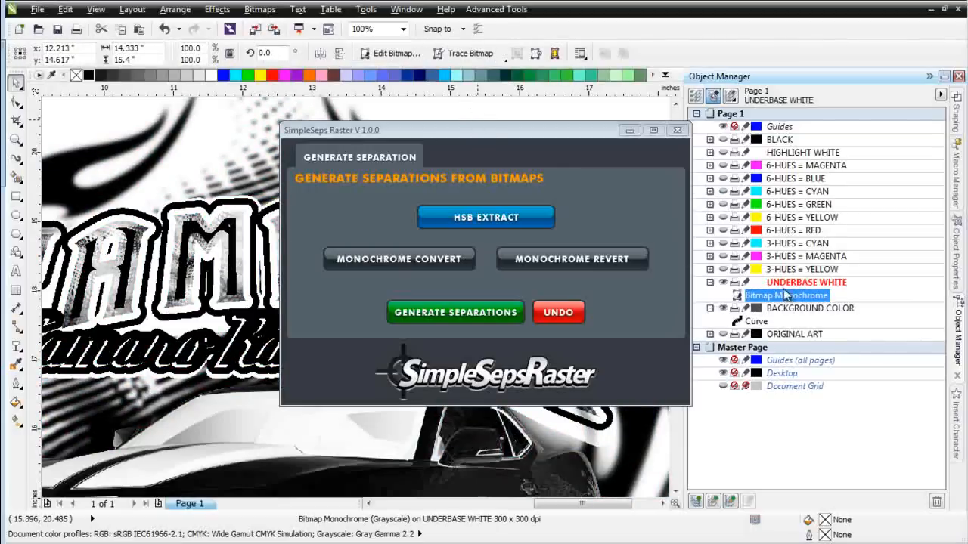
pyautogui.click(628, 133)
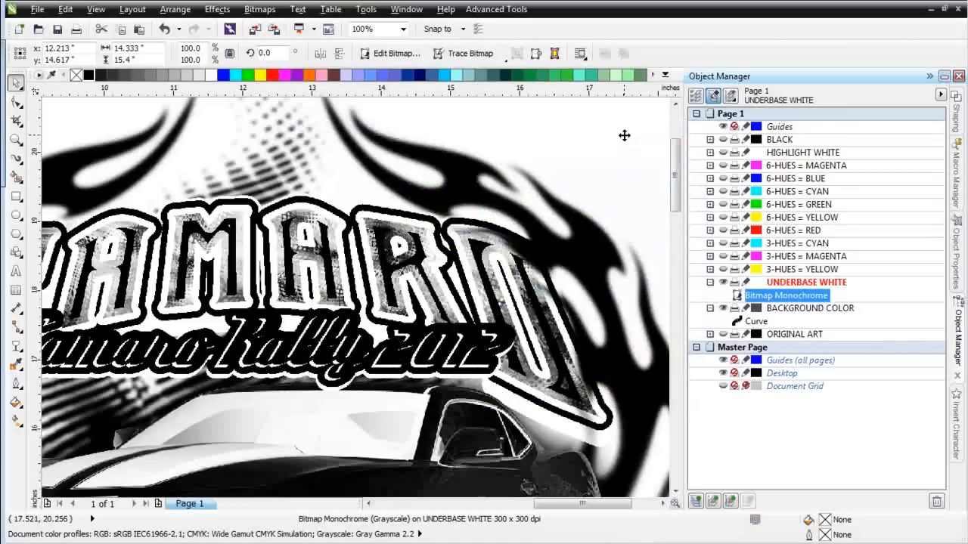
# Open the Tone Curve adjustment for the underbase bitmap and frame the flame edges in its preview
pyautogui.click(216, 16)
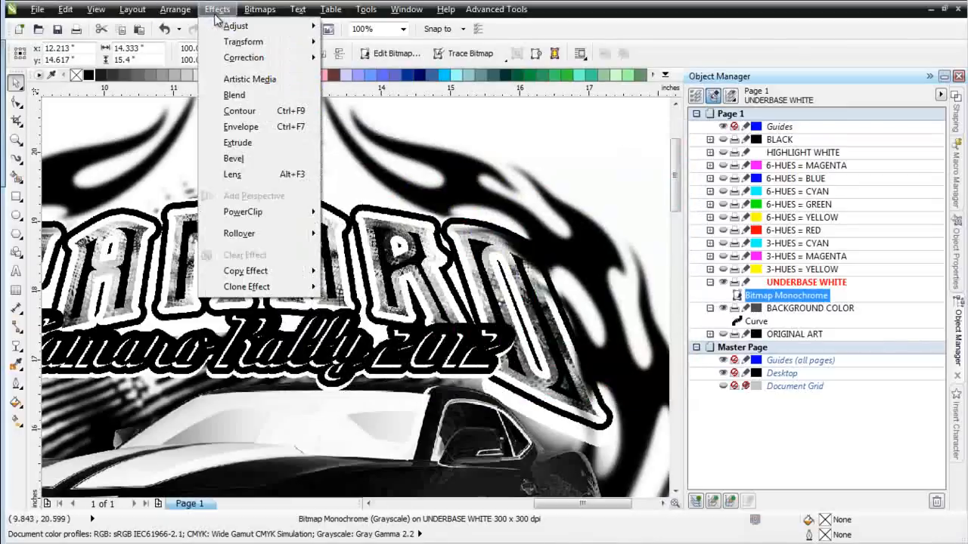
pyautogui.moveTo(221, 29)
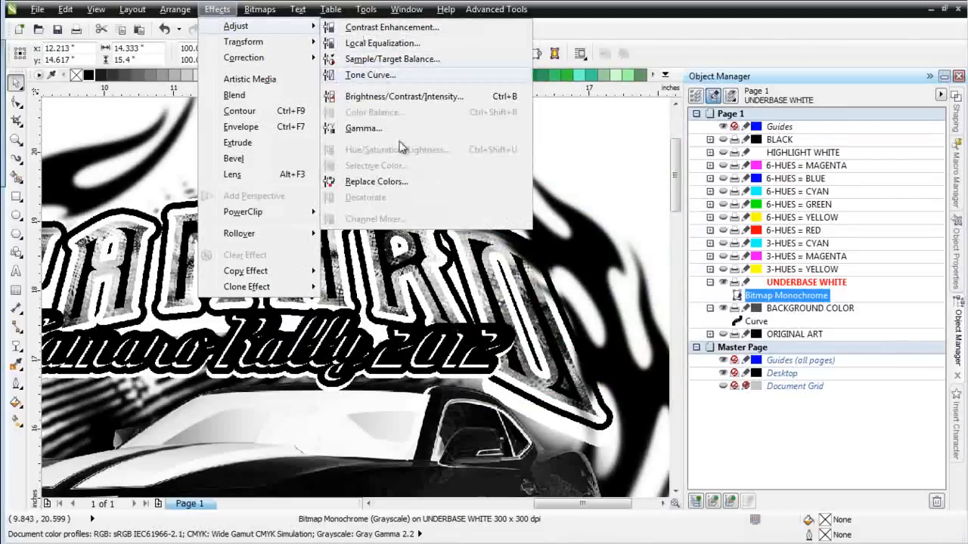
pyautogui.click(370, 75)
pyautogui.rightClick(431, 174)
pyautogui.rightClick(431, 174)
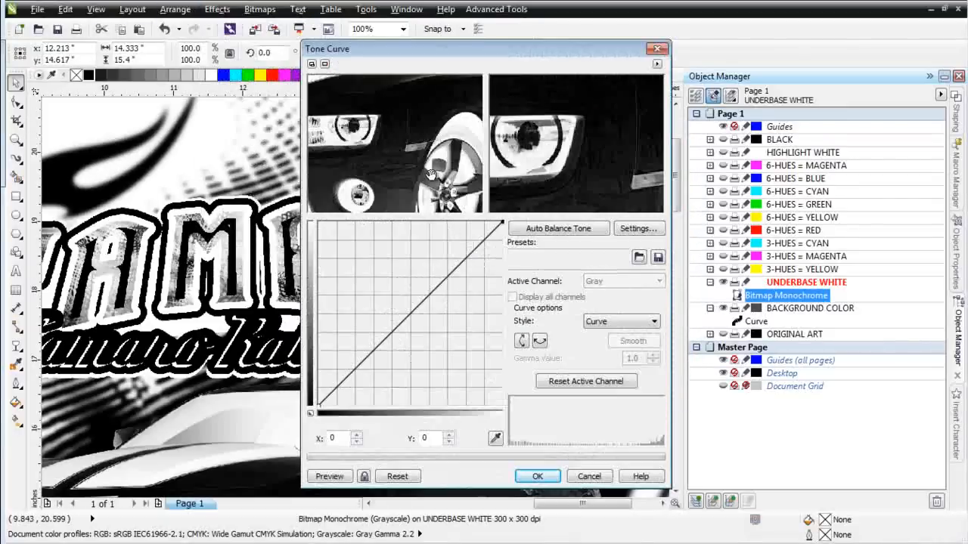
pyautogui.rightClick(431, 173)
pyautogui.click(458, 156)
pyautogui.click(443, 147)
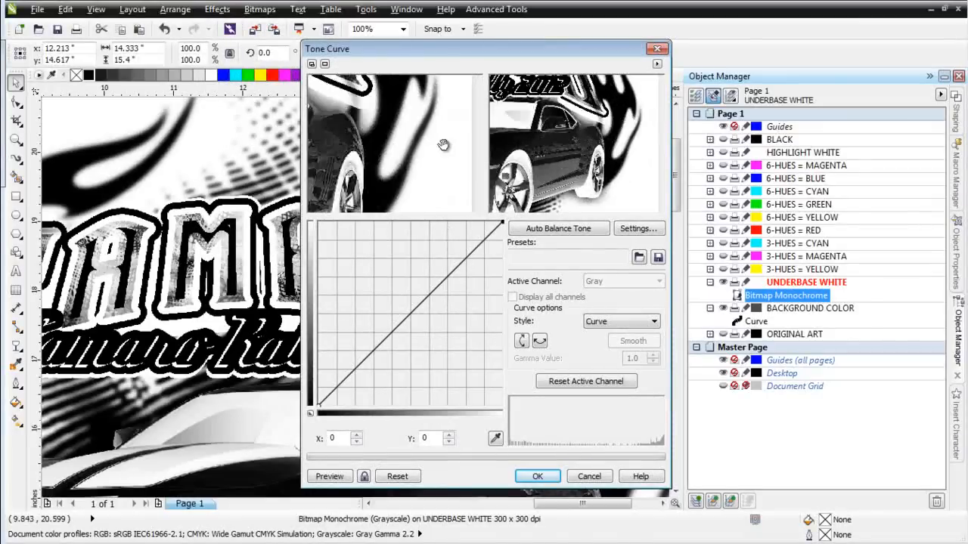
pyautogui.click(400, 147)
pyautogui.click(403, 144)
pyautogui.click(407, 152)
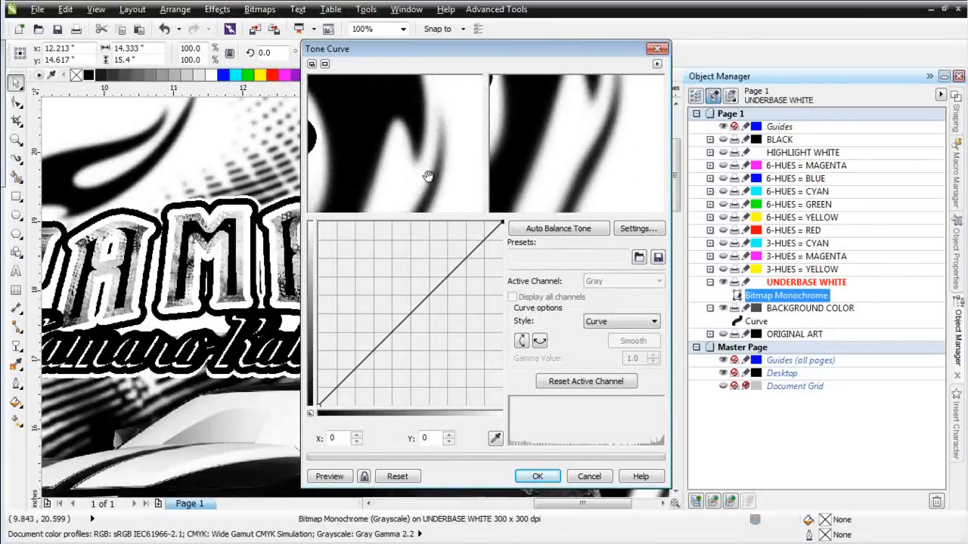
pyautogui.click(411, 157)
pyautogui.click(415, 164)
pyautogui.click(415, 163)
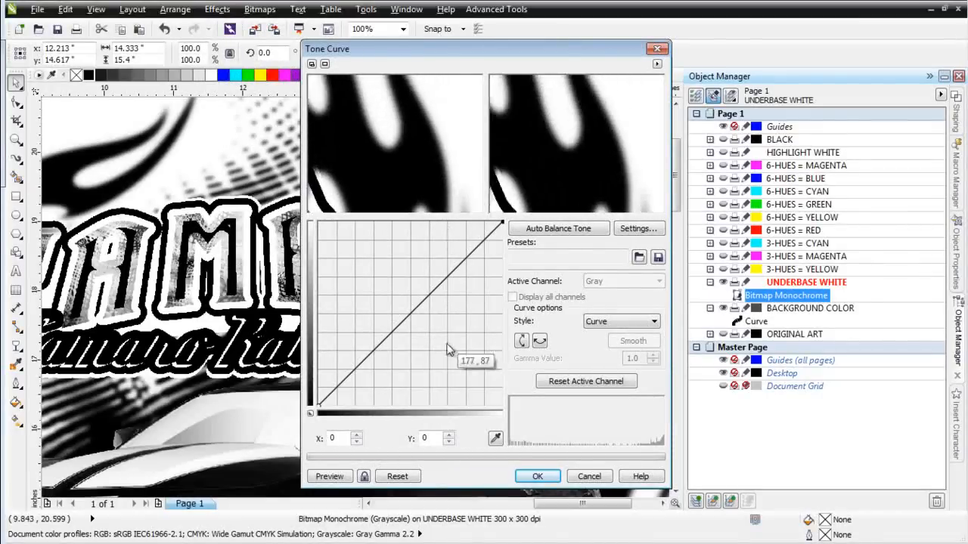
# Add a midtone point to the tone curve, turn on automatic preview, and raise the point to X 132, Y 197
pyautogui.moveTo(416, 318); pyautogui.dragTo(397, 306)
pyautogui.click(364, 476)
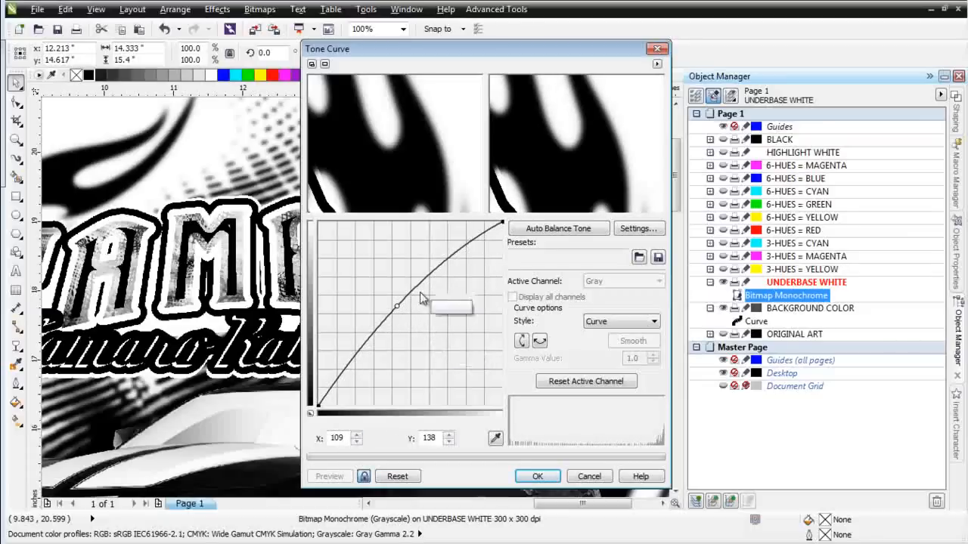
pyautogui.moveTo(395, 307); pyautogui.dragTo(413, 263)
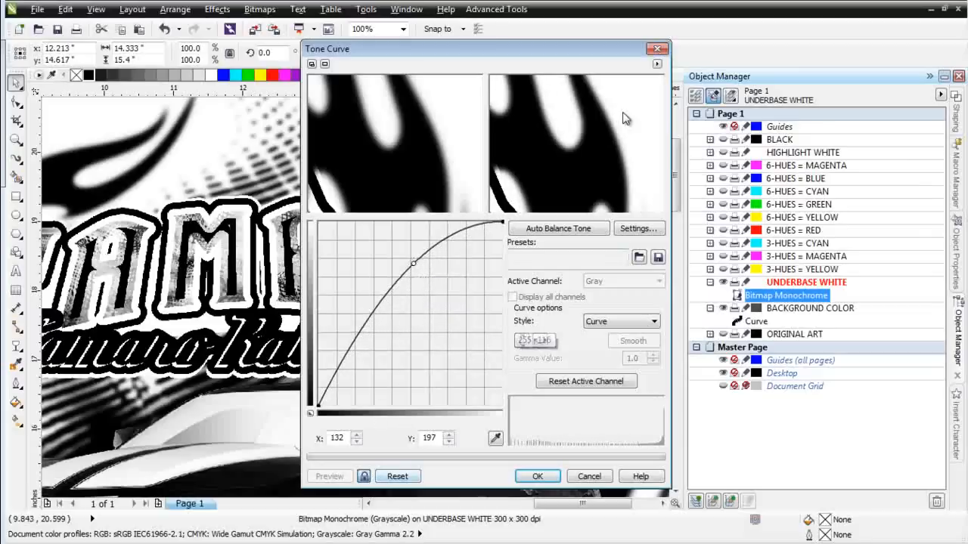
# Add a second curve point at X 176, Y 238, move the midtone point to X 124, Y 199, and apply the tone curve
pyautogui.moveTo(467, 125); pyautogui.dragTo(400, 105)
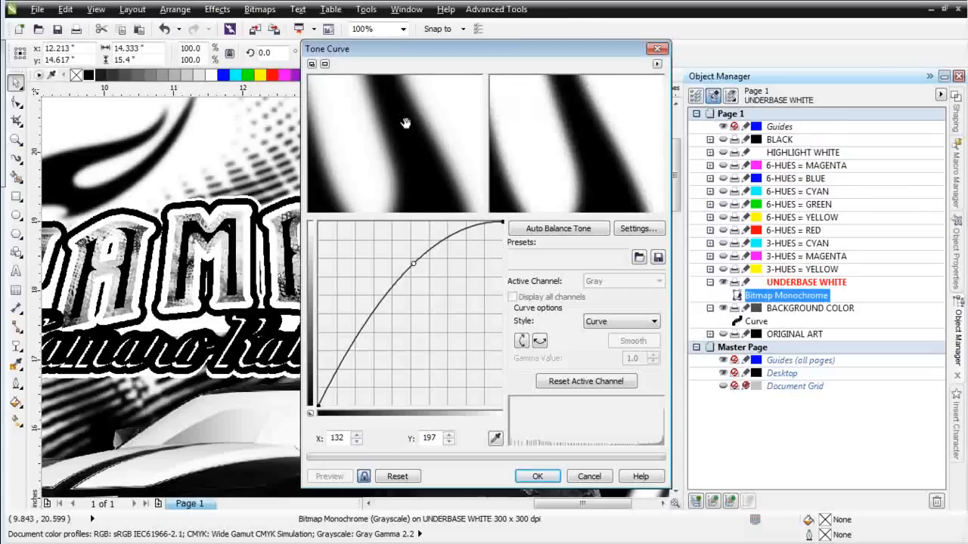
pyautogui.click(446, 235)
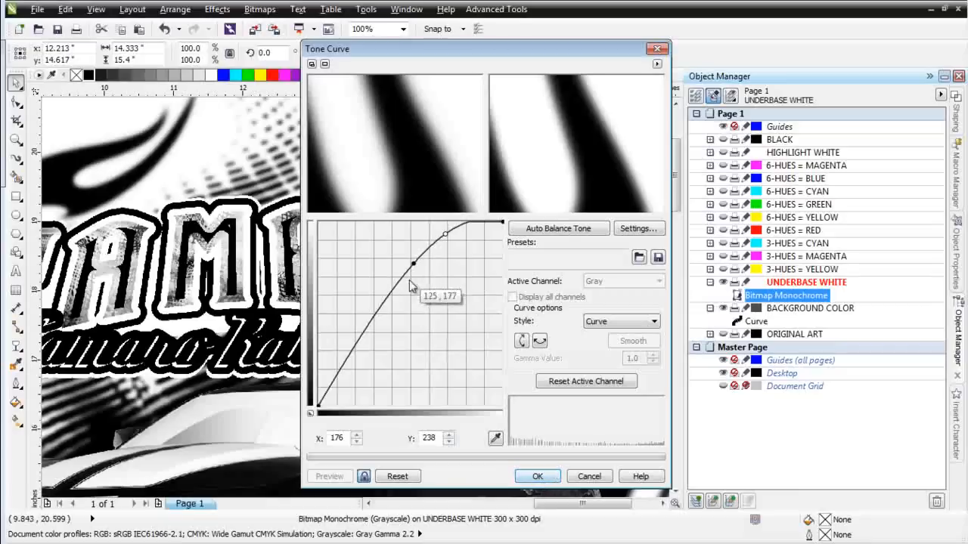
pyautogui.moveTo(413, 264); pyautogui.dragTo(409, 262)
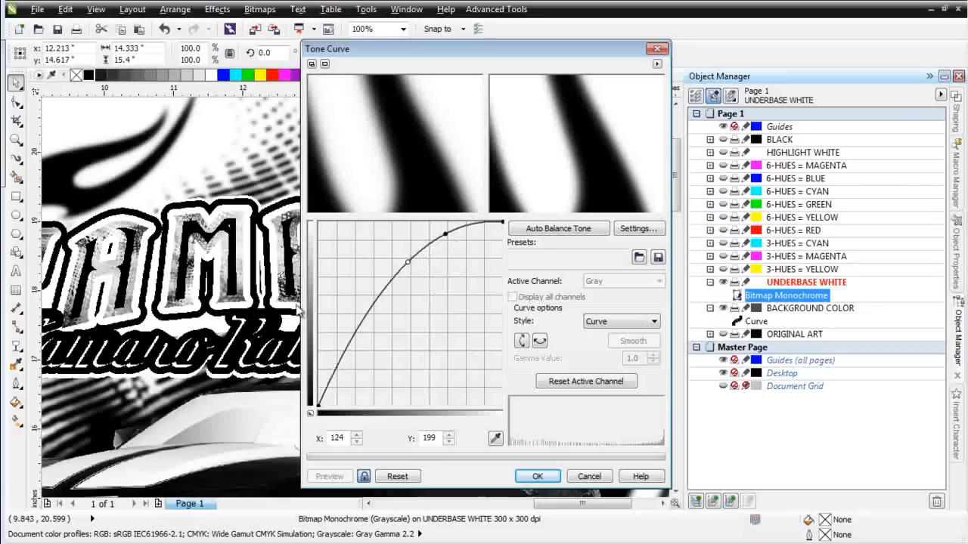
pyautogui.click(538, 477)
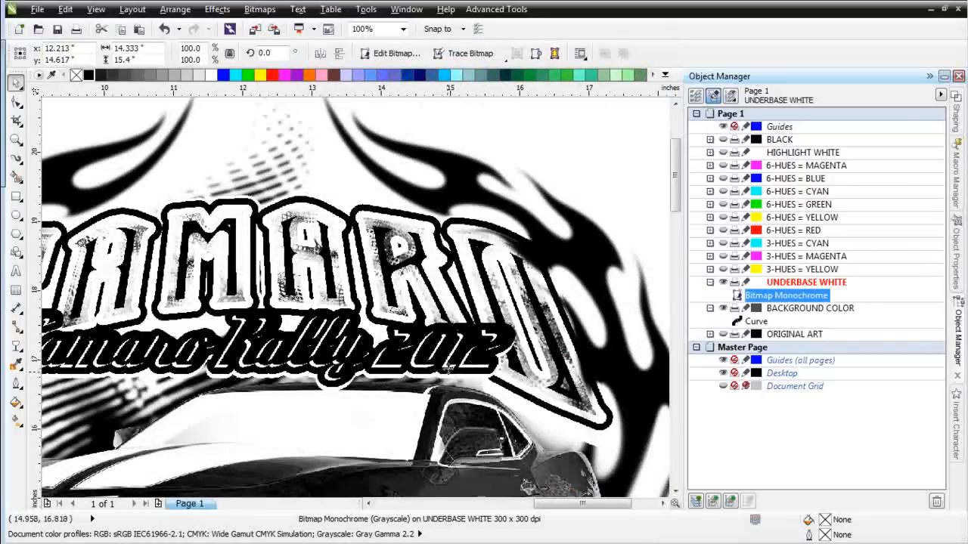
# Switch to SimpleSeps Raster, convert the selected underbase bitmap to monochrome, and minimize the SimpleSeps window
pyautogui.hotkey('alt', 'Tab')
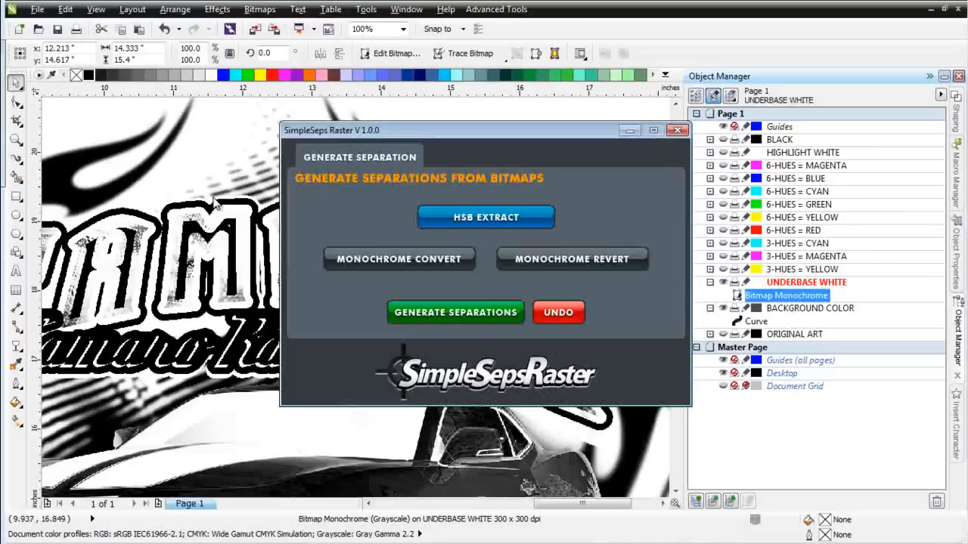
pyautogui.click(429, 269)
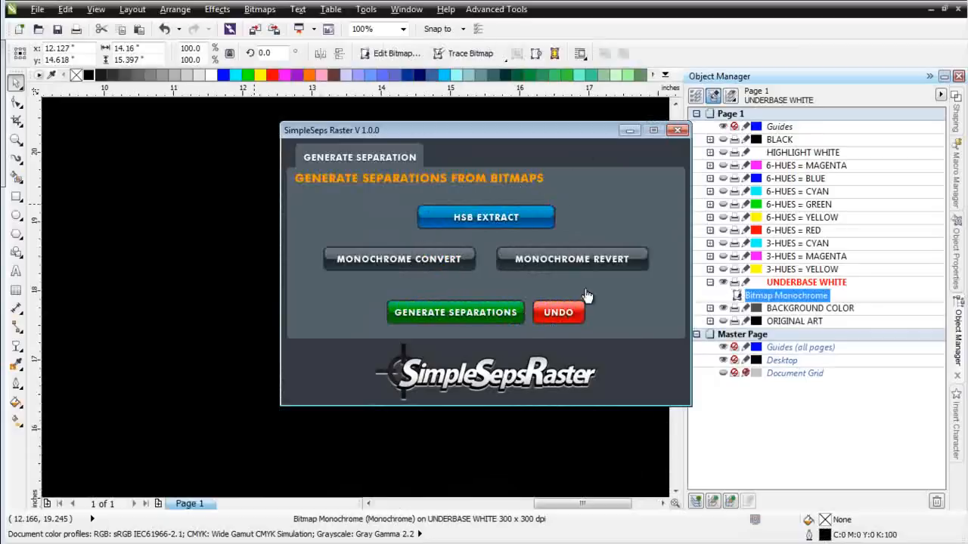
pyautogui.click(631, 132)
pyautogui.scroll(-3, 441, 279)
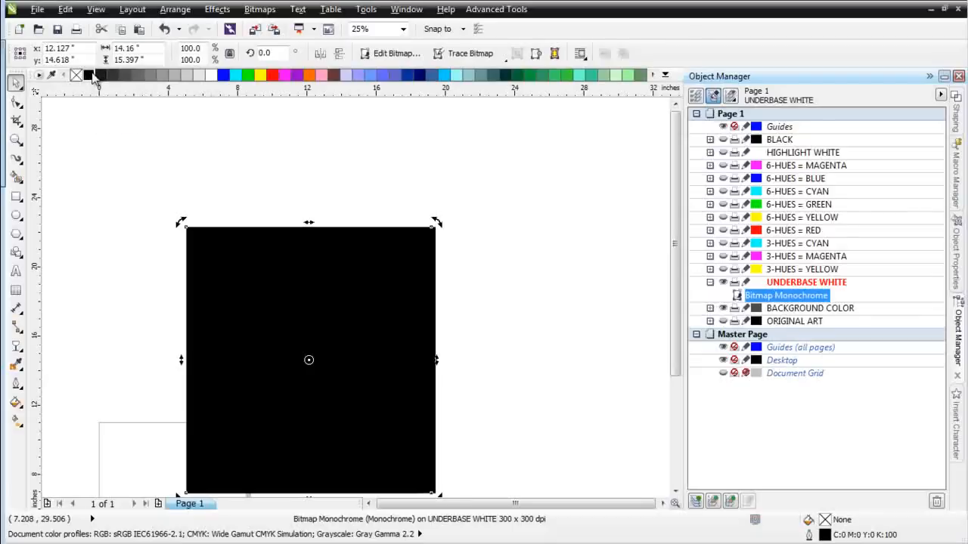
# Try moving the monochrome underbase off the black background and deleting it, undoing each change
pyautogui.click(400, 362)
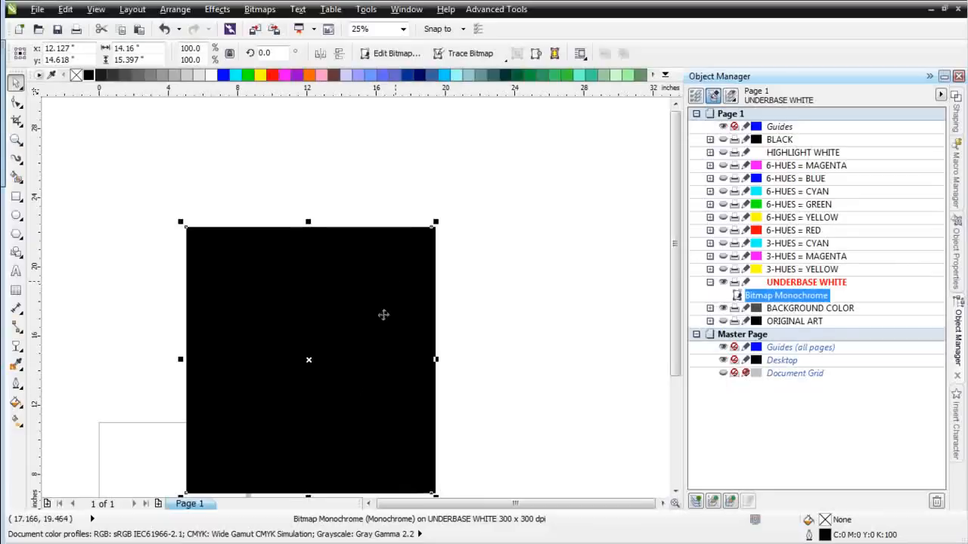
pyautogui.moveTo(385, 315); pyautogui.dragTo(603, 276)
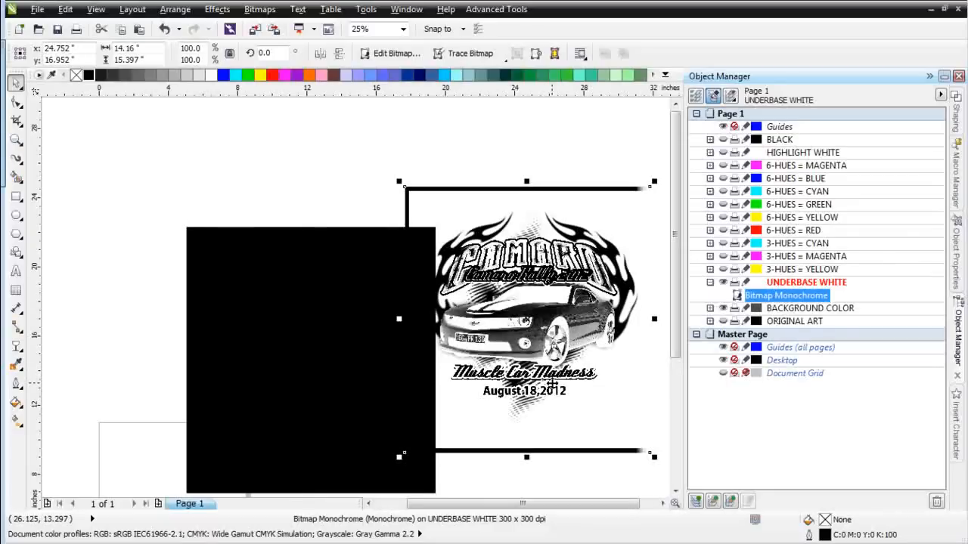
pyautogui.hotkey('ctrl', 'z')
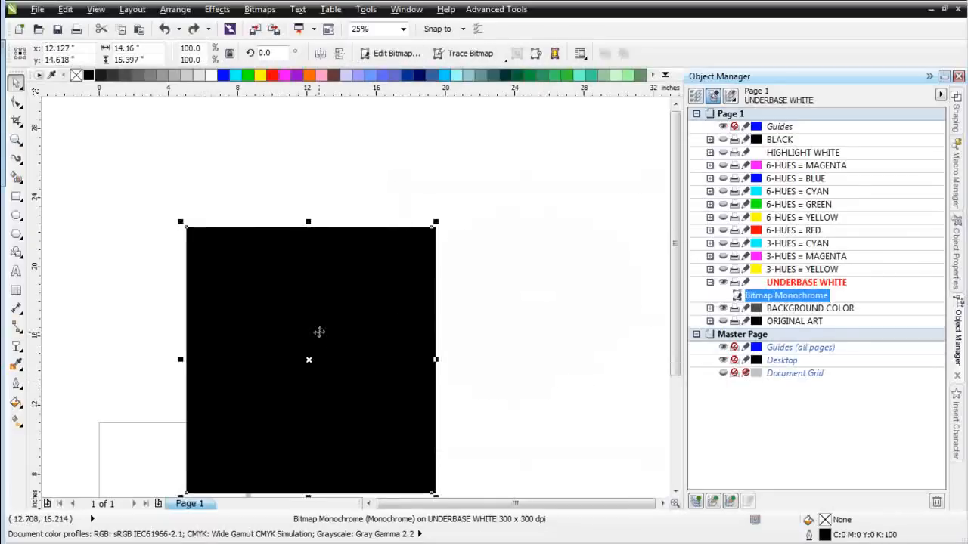
pyautogui.press('Delete')
pyautogui.click(319, 332)
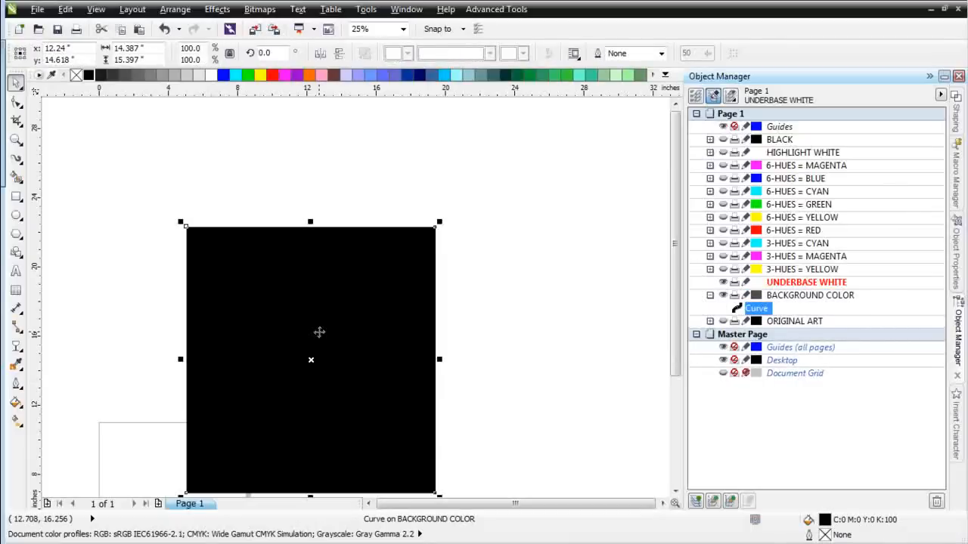
pyautogui.hotkey('ctrl', 'z')
pyautogui.click(519, 368)
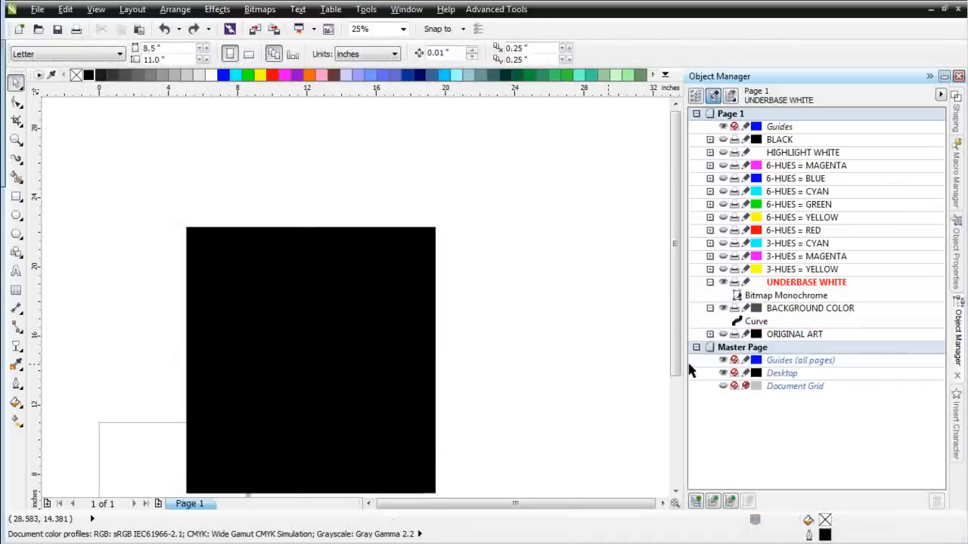
# Move the monochrome underbase bitmap beside the black background to view it alone, undoing the move each time
pyautogui.click(741, 299)
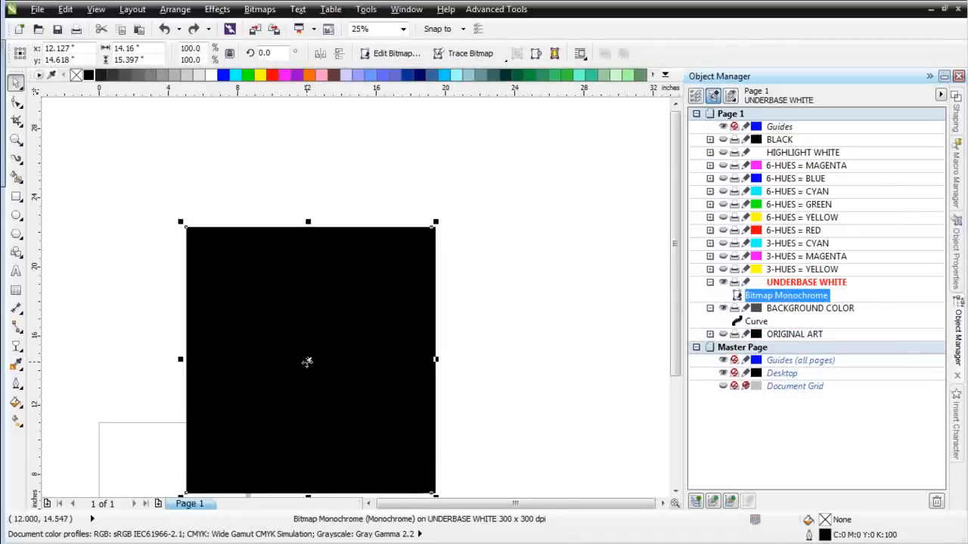
pyautogui.moveTo(307, 361); pyautogui.dragTo(516, 295)
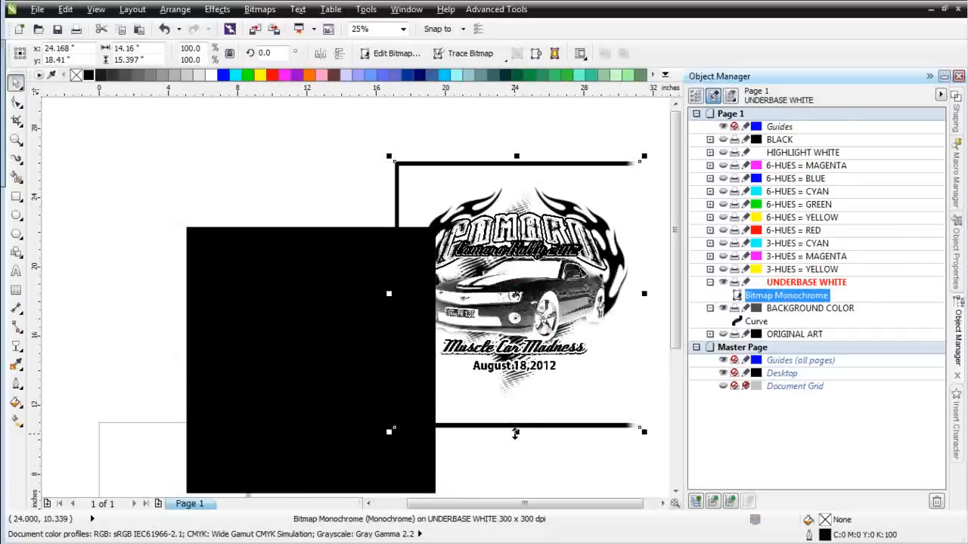
pyautogui.hotkey('ctrl', 'z')
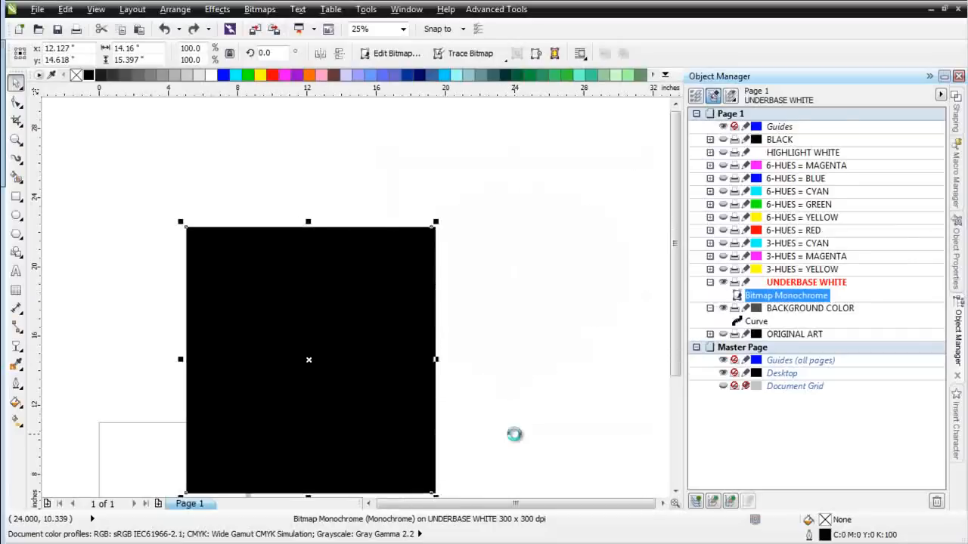
pyautogui.click(319, 313)
pyautogui.click(524, 257)
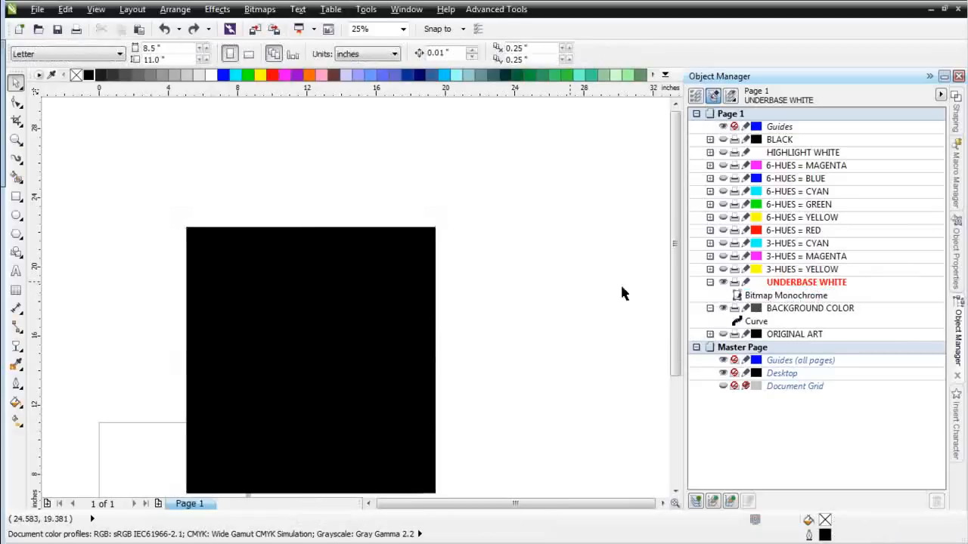
pyautogui.click(777, 296)
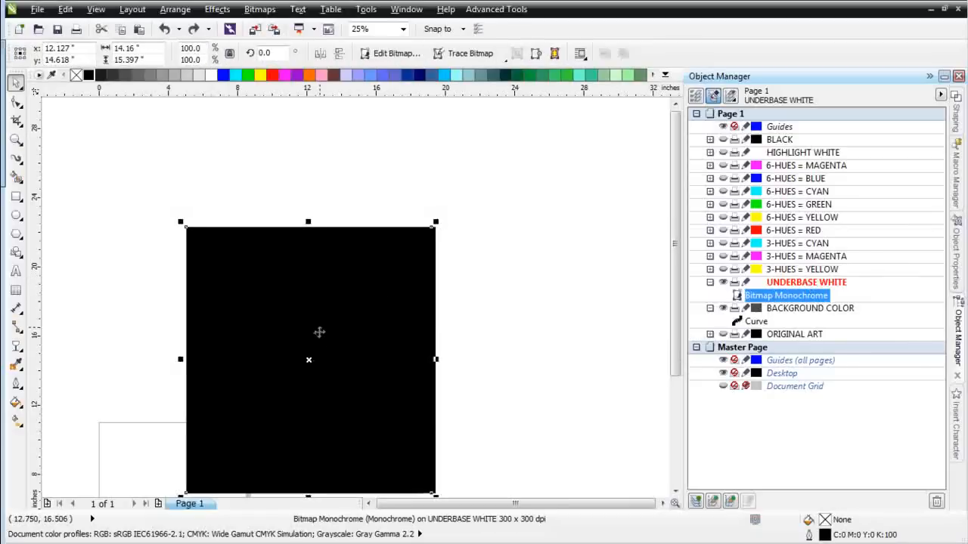
pyautogui.moveTo(315, 362); pyautogui.dragTo(535, 363)
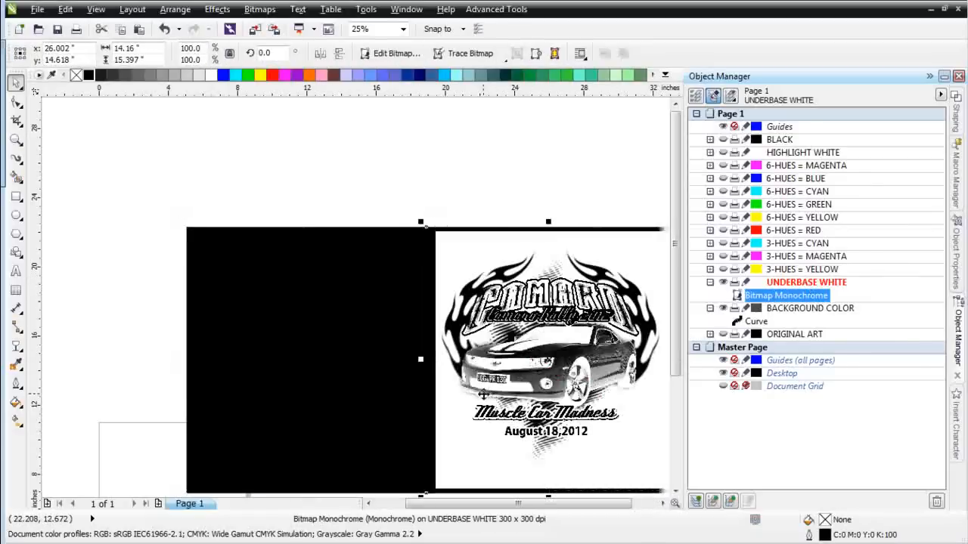
pyautogui.scroll(-2, 471, 378)
pyautogui.scroll(2, 285, 331)
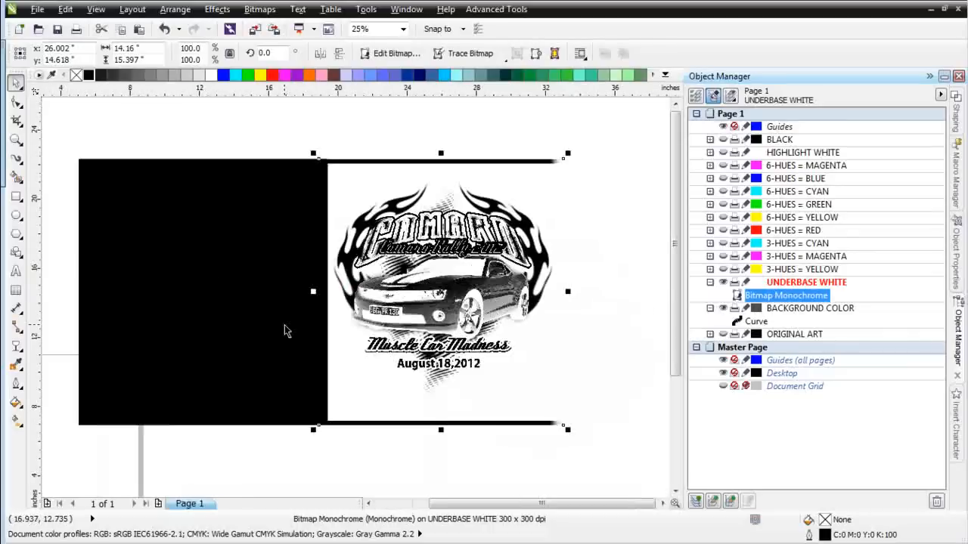
pyautogui.hotkey('ctrl', 'z')
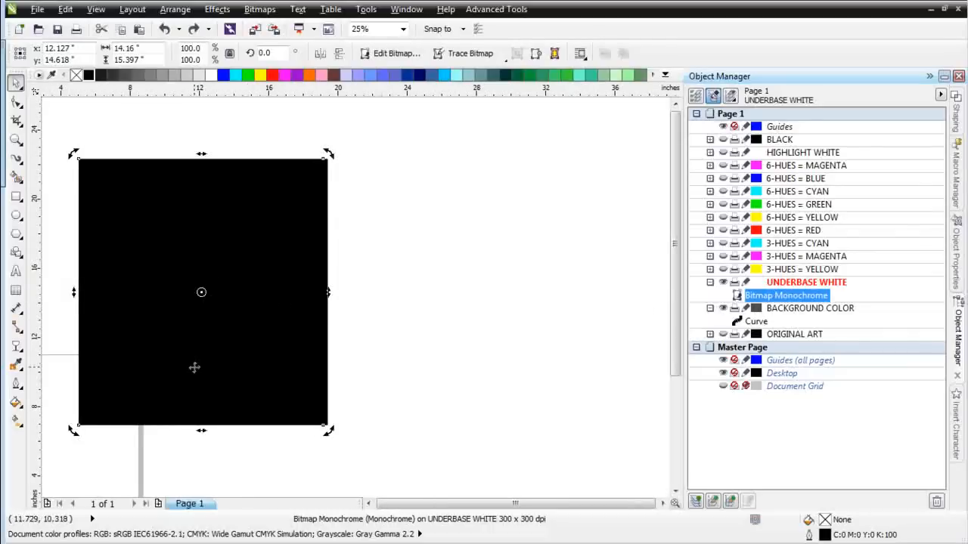
# Move the underbase bitmap and the black background curve apart, then undo both moves
pyautogui.moveTo(195, 367); pyautogui.dragTo(408, 387)
pyautogui.moveTo(201, 378); pyautogui.dragTo(119, 279)
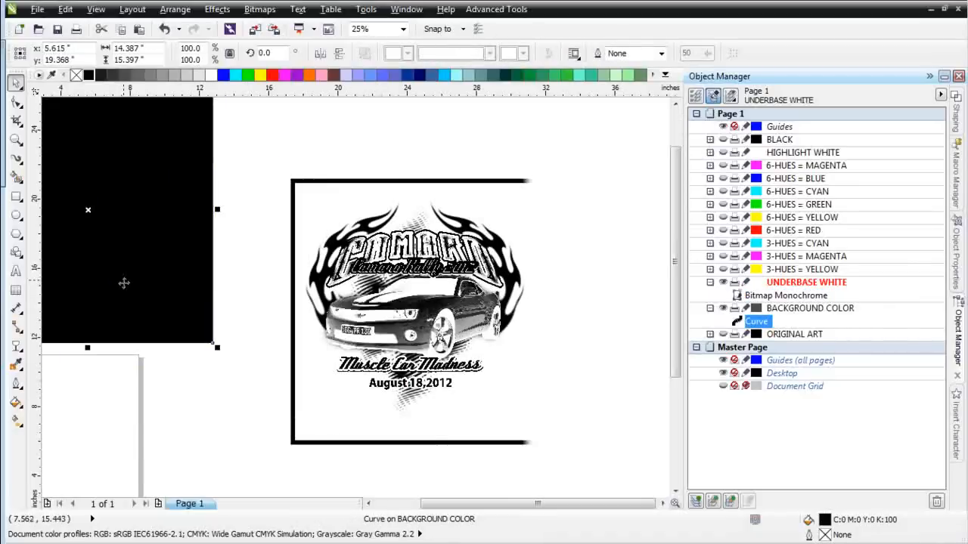
pyautogui.hotkey('ctrl', 'z')
pyautogui.hotkey('ctrl', 'z')
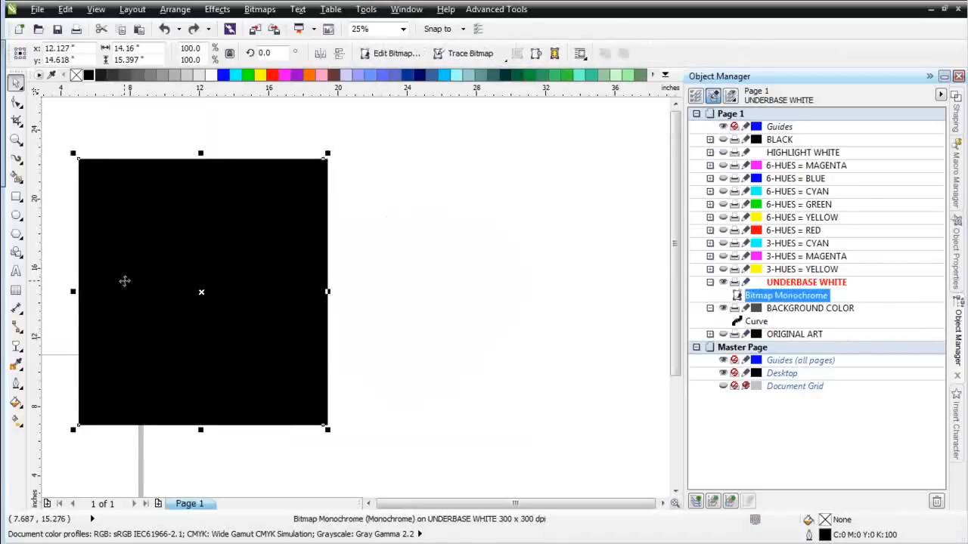
# Hide the BACKGROUND COLOR layer to inspect the black monochrome underbase, then show the layer again
pyautogui.click(723, 309)
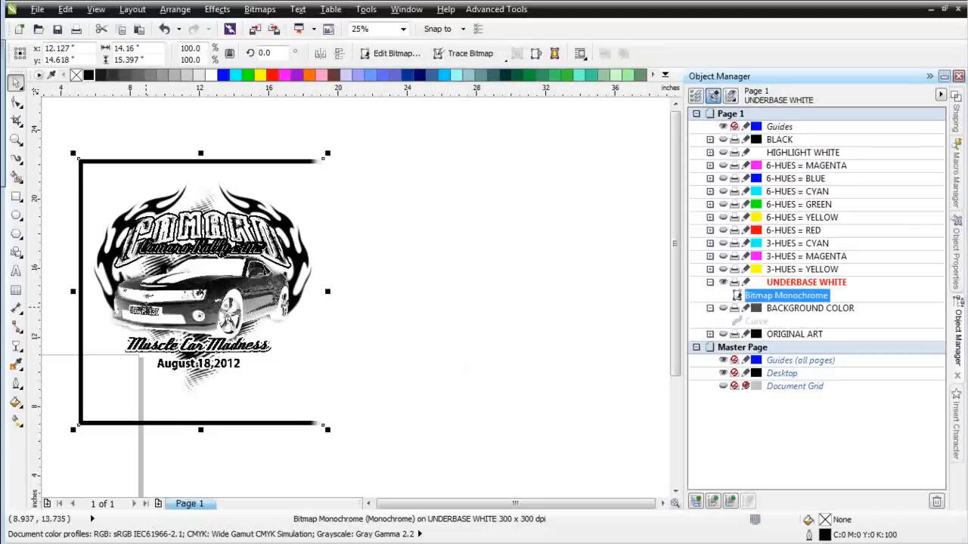
pyautogui.scroll(1, 146, 306)
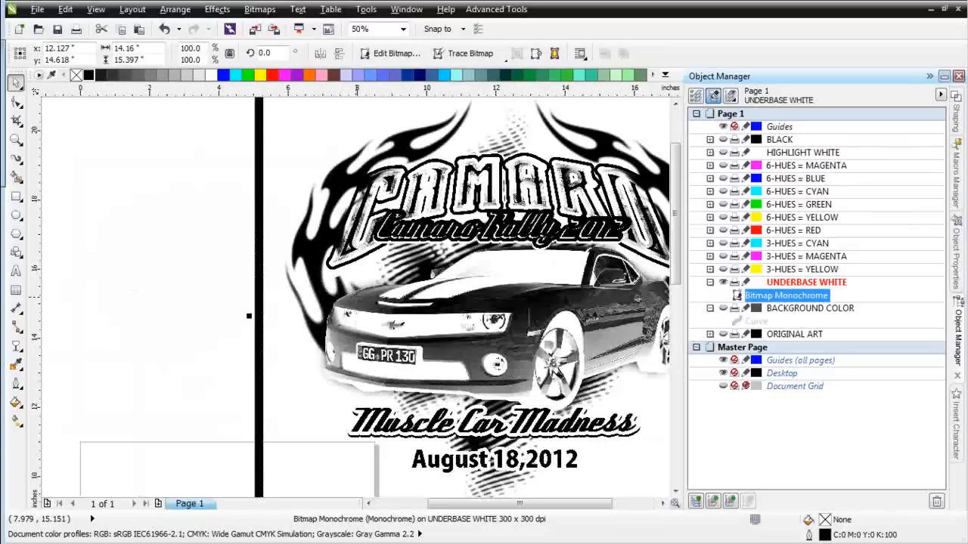
pyautogui.click(722, 309)
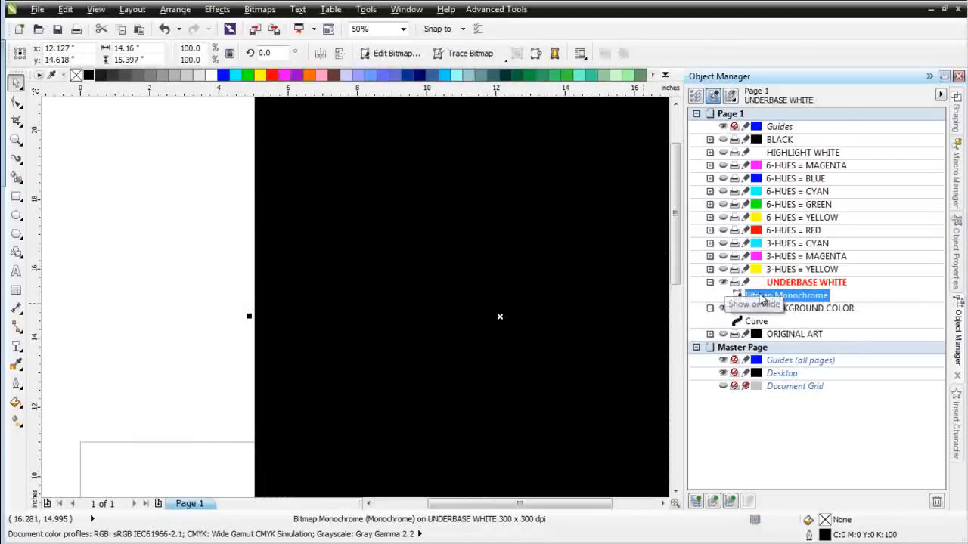
# Recolor the monochrome bitmap on the UNDERBASE WHITE layer to white
pyautogui.click(737, 295)
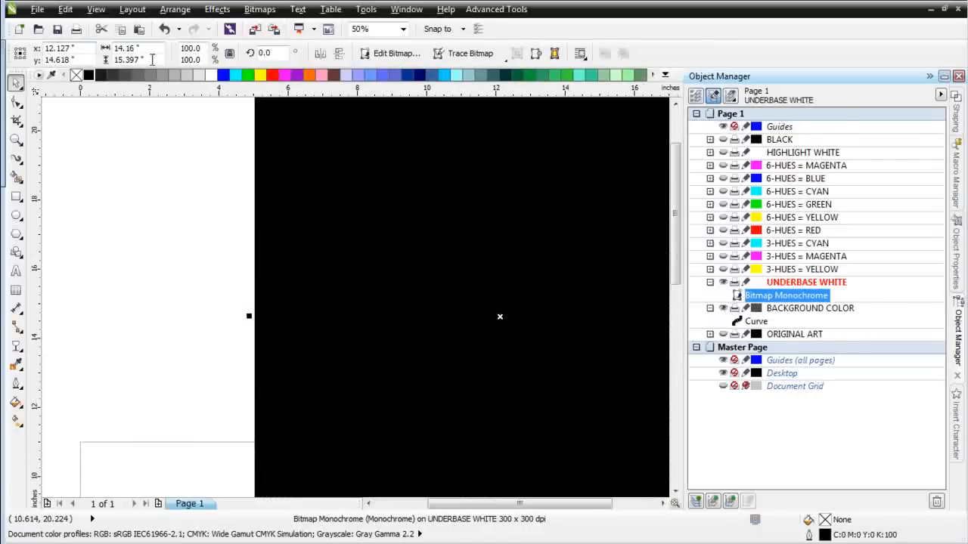
pyautogui.click(206, 76)
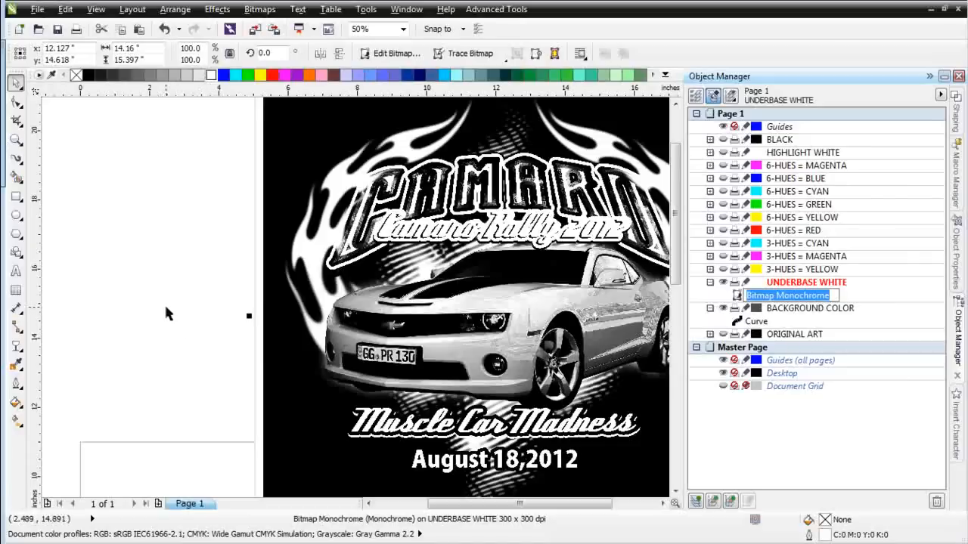
# Show the 6-HUES = BLUE, 6-HUES = CYAN, BLACK and HIGHLIGHT WHITE layers over the white underbase
pyautogui.click(722, 179)
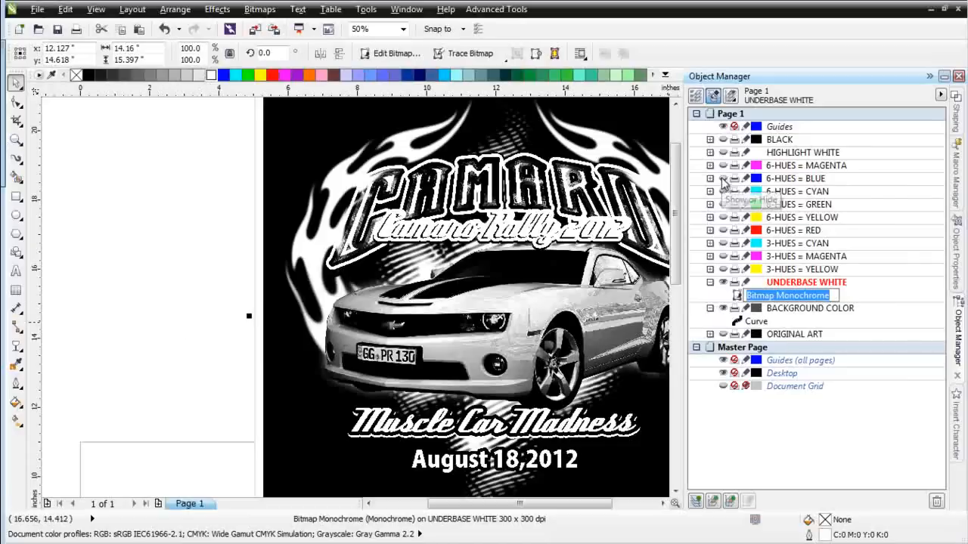
pyautogui.scroll(2, 375, 203)
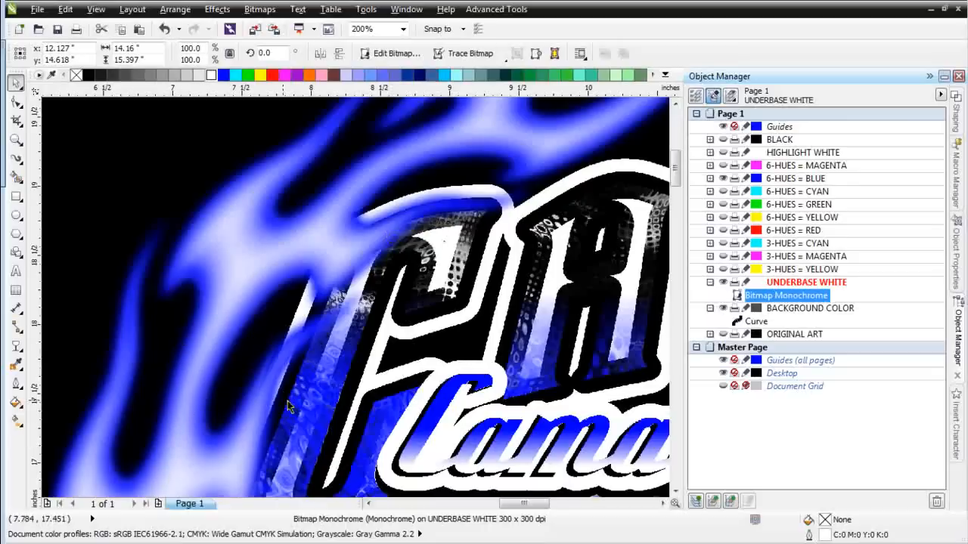
pyautogui.scroll(-2, 353, 304)
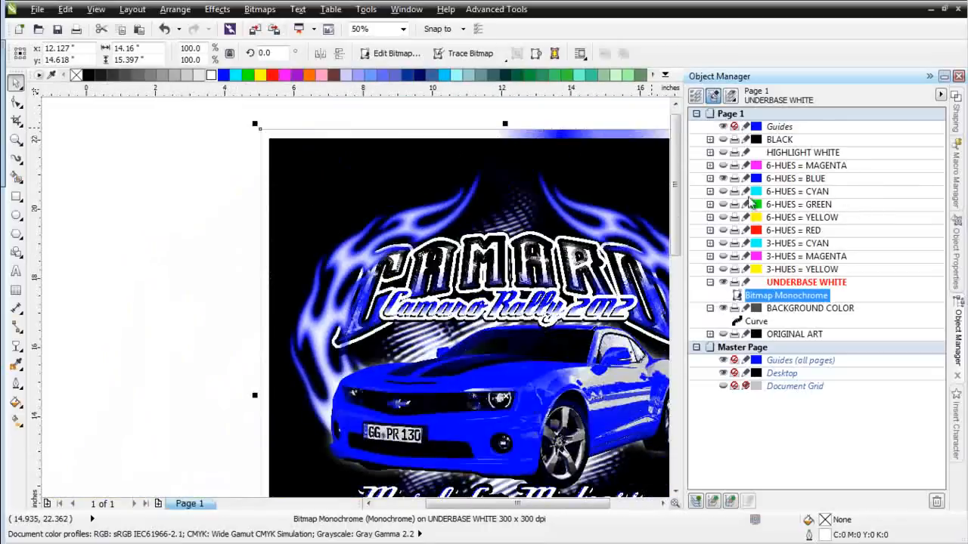
pyautogui.click(724, 192)
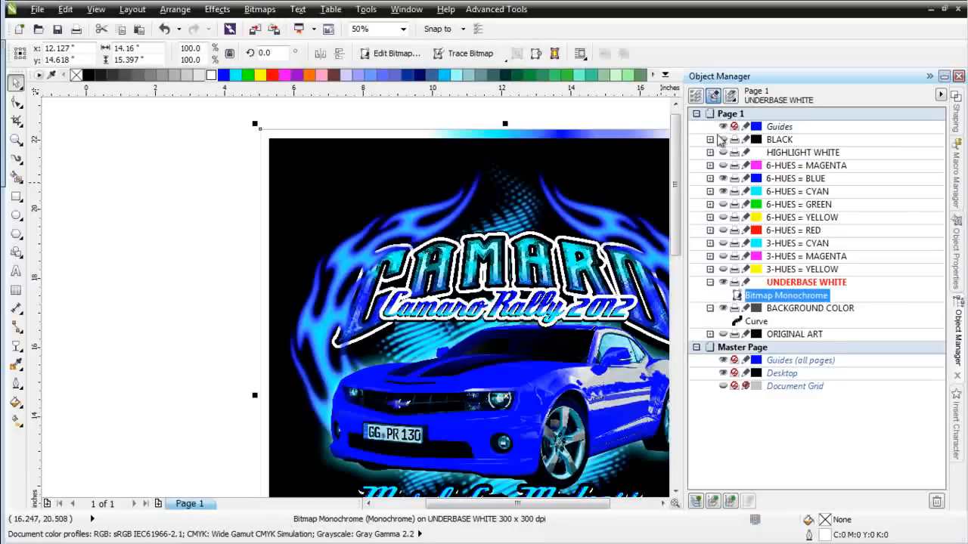
pyautogui.click(722, 139)
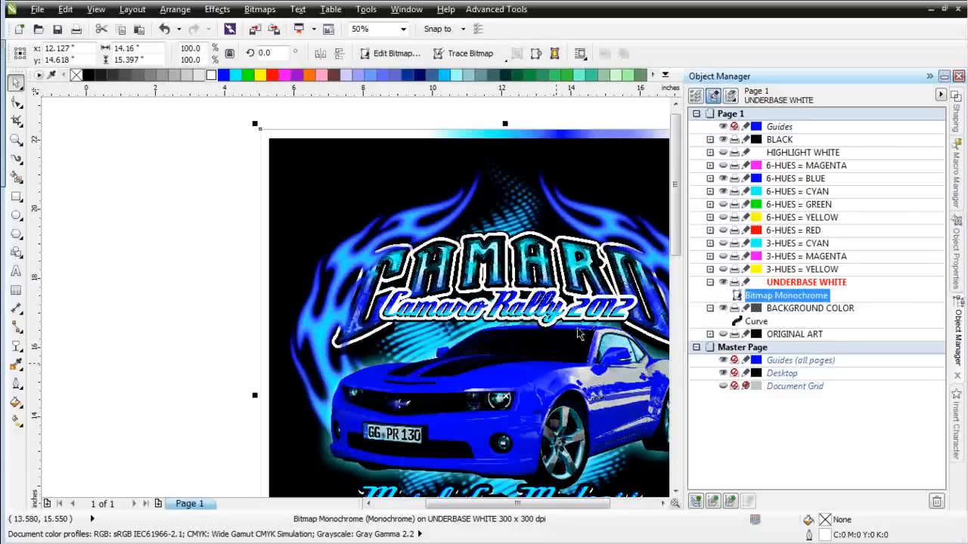
pyautogui.click(722, 152)
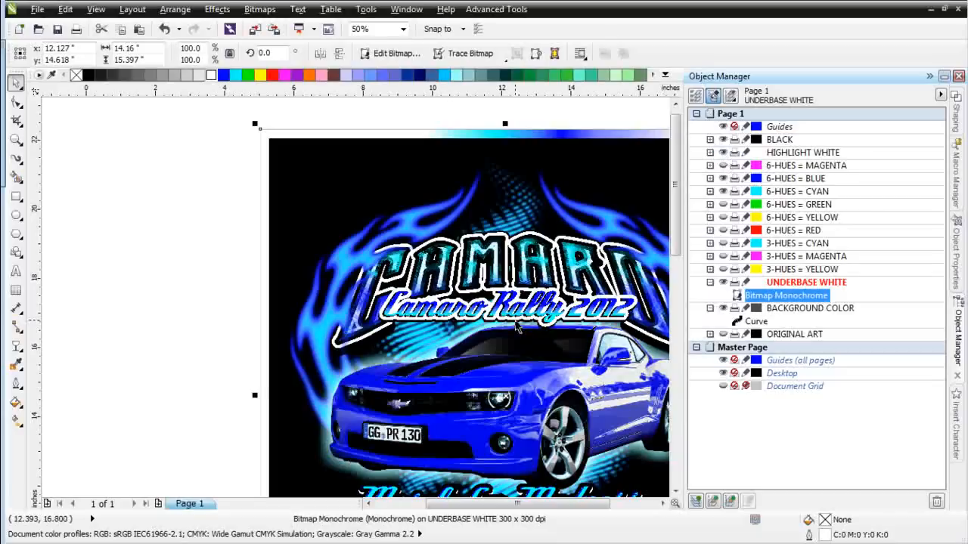
# Examine the composite preview of the separations, including the car's body and front wheel in close-up
pyautogui.scroll(-1, 517, 326)
pyautogui.scroll(1, 366, 304)
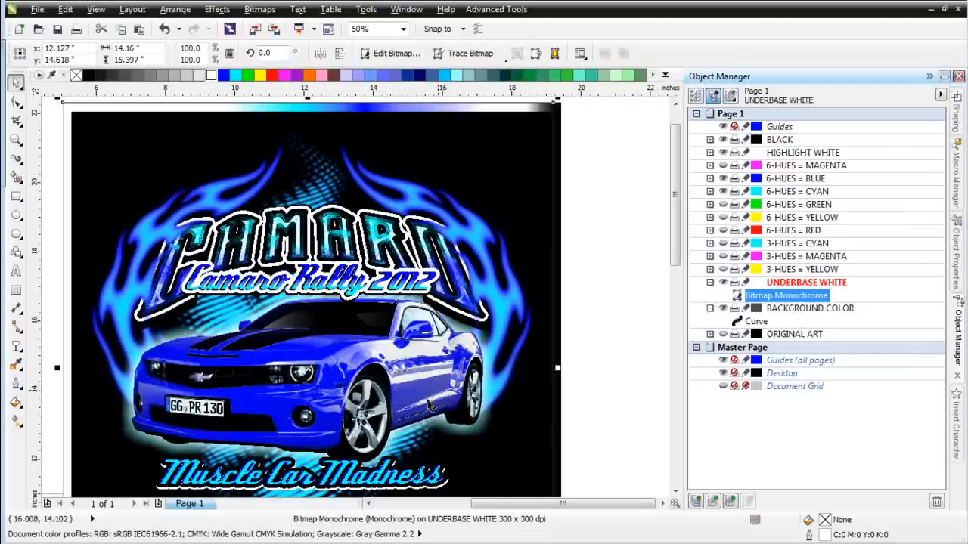
pyautogui.scroll(2, 362, 303)
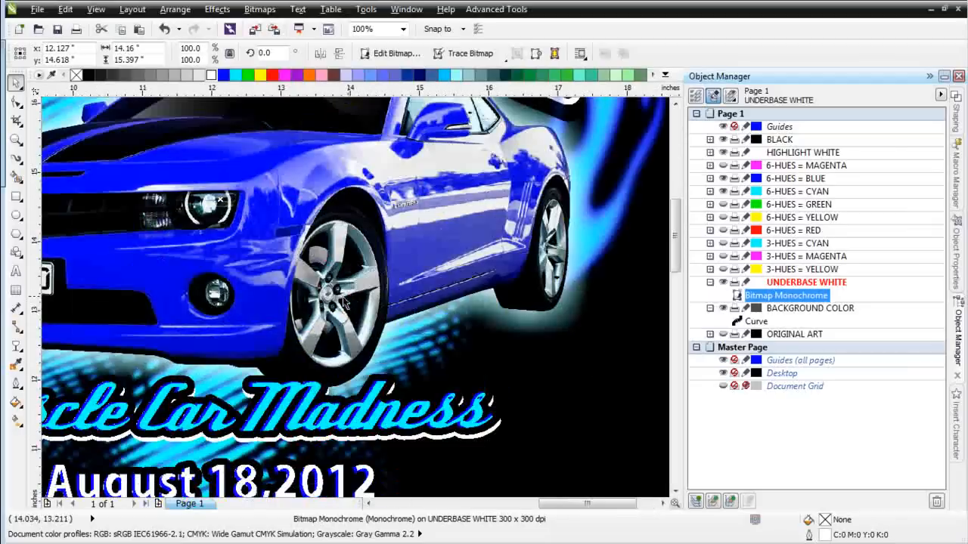
pyautogui.scroll(1, 356, 298)
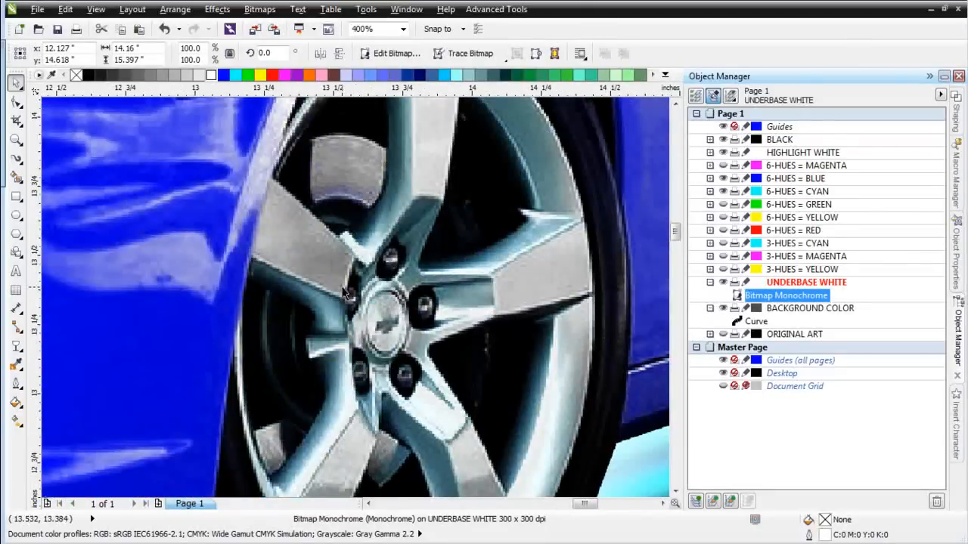
pyautogui.scroll(-1, 346, 295)
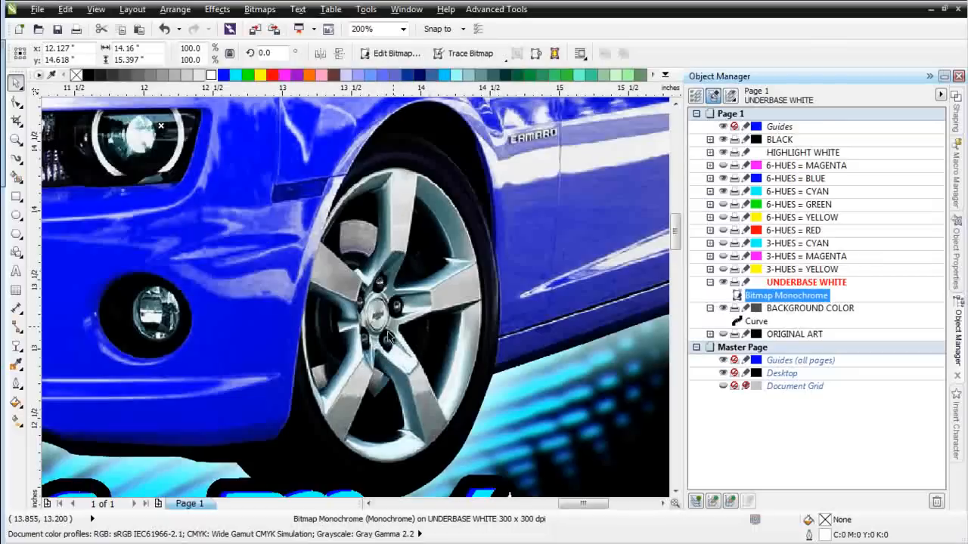
pyautogui.scroll(-2, 387, 331)
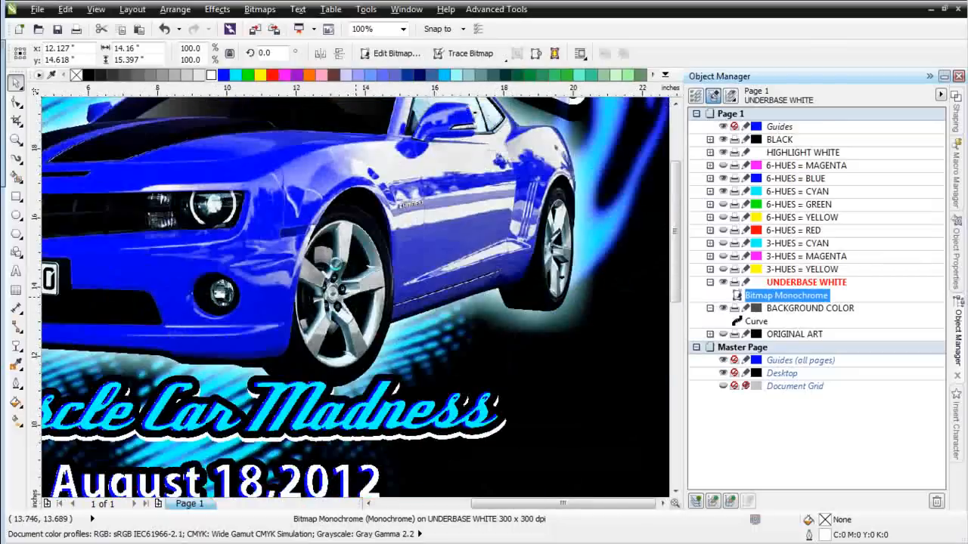
pyautogui.scroll(-1, 357, 296)
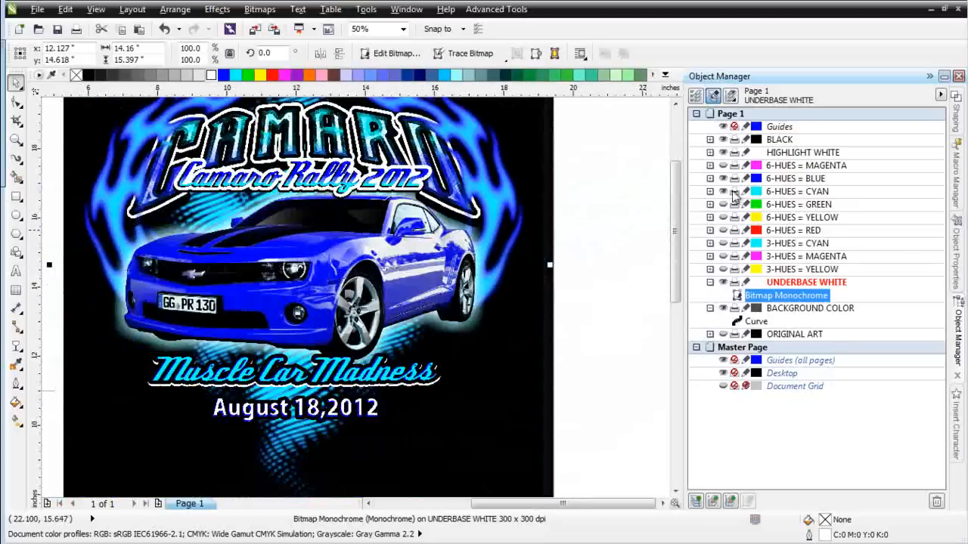
# Revert the Cyan Monochrome bitmap on the 6-HUES = CYAN layer to grayscale with the Monochrome Revert function of SimpleSeps Raster
pyautogui.click(787, 193)
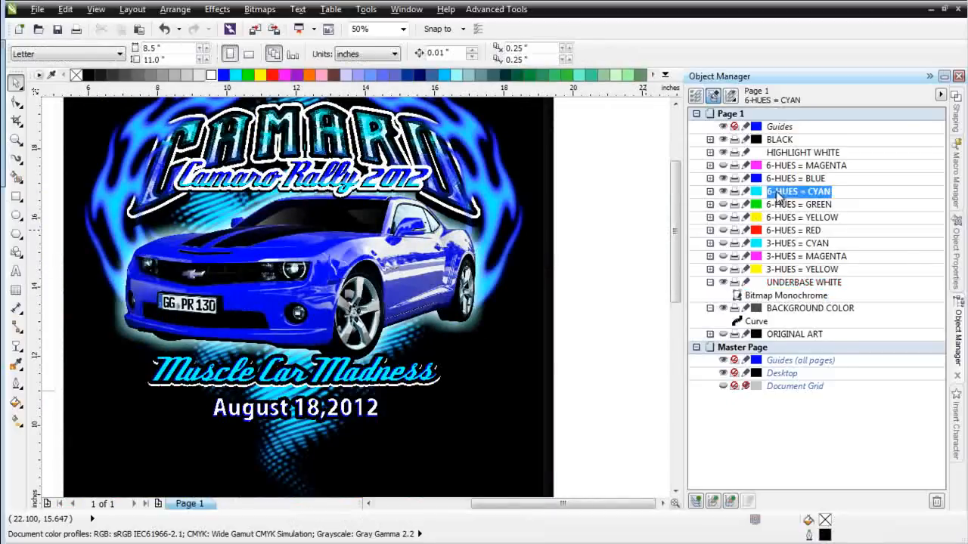
pyautogui.click(709, 192)
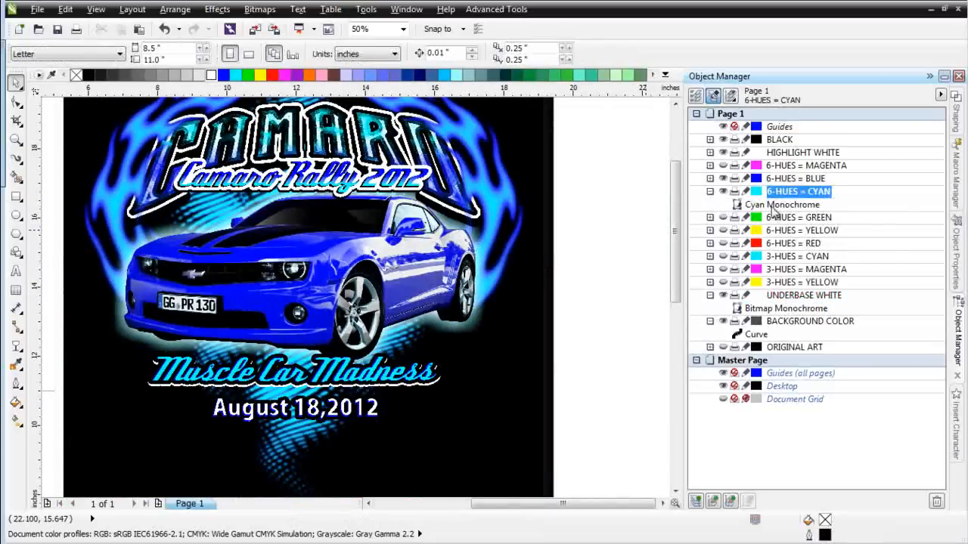
pyautogui.click(781, 204)
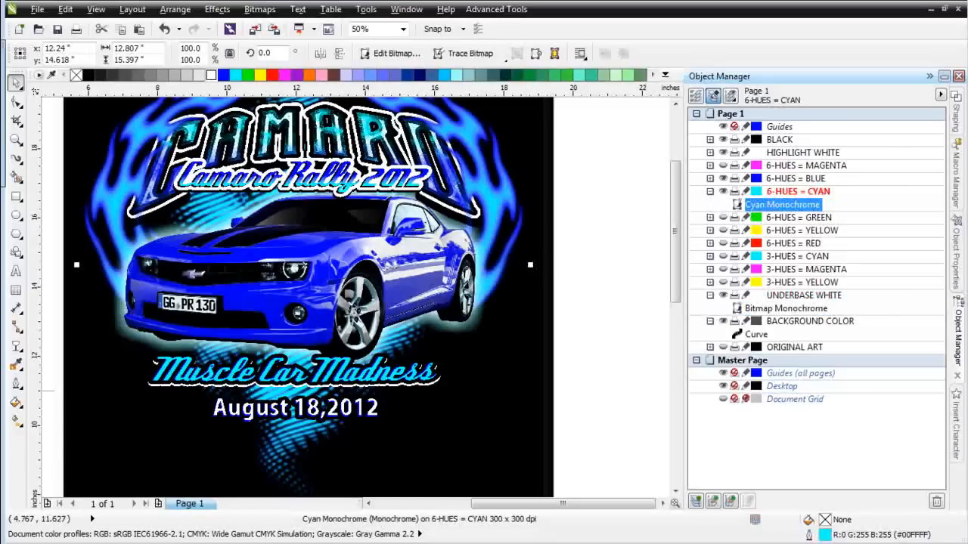
pyautogui.hotkey('alt', 'Tab')
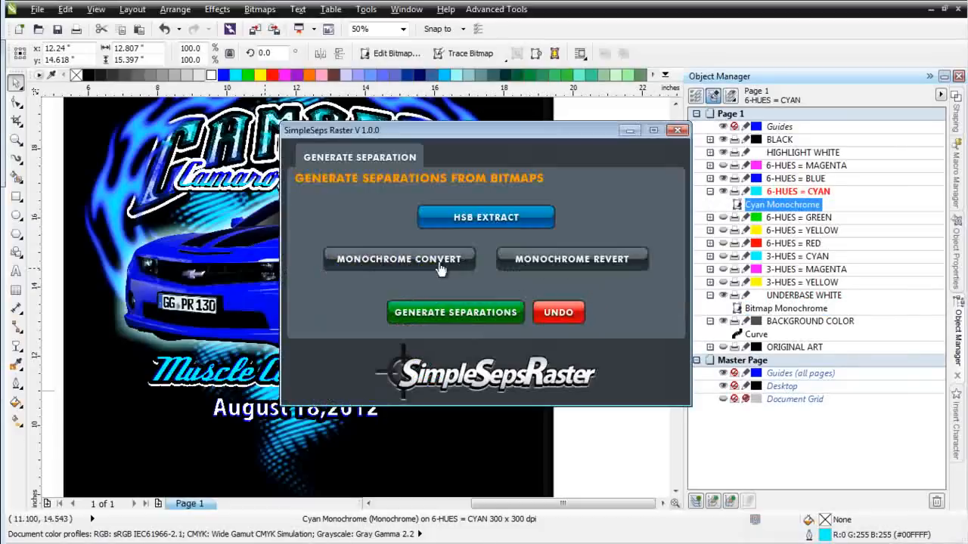
pyautogui.click(561, 269)
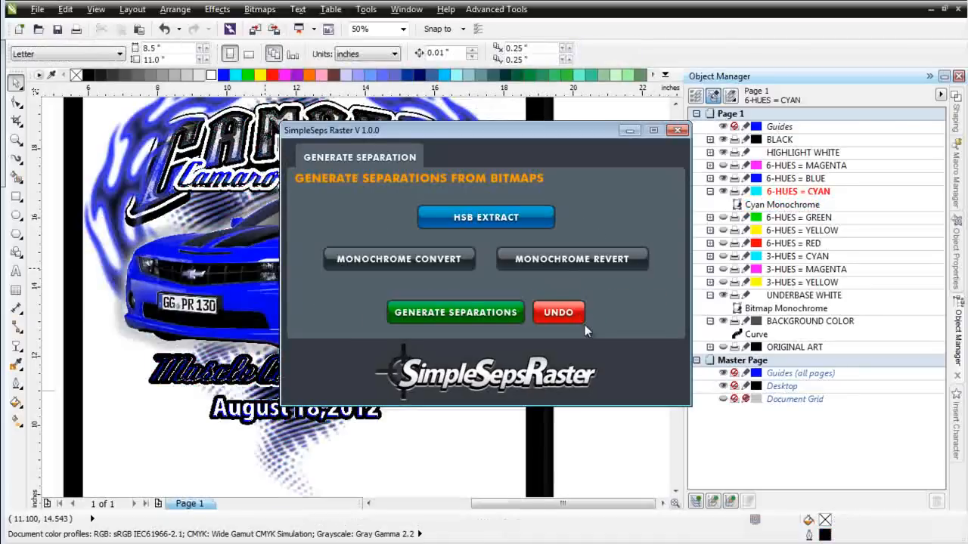
# Apply a Tone Curve adjustment to the grayscale cyan bitmap, bending the curve through the point 145, 106
pyautogui.click(217, 10)
pyautogui.moveTo(228, 30)
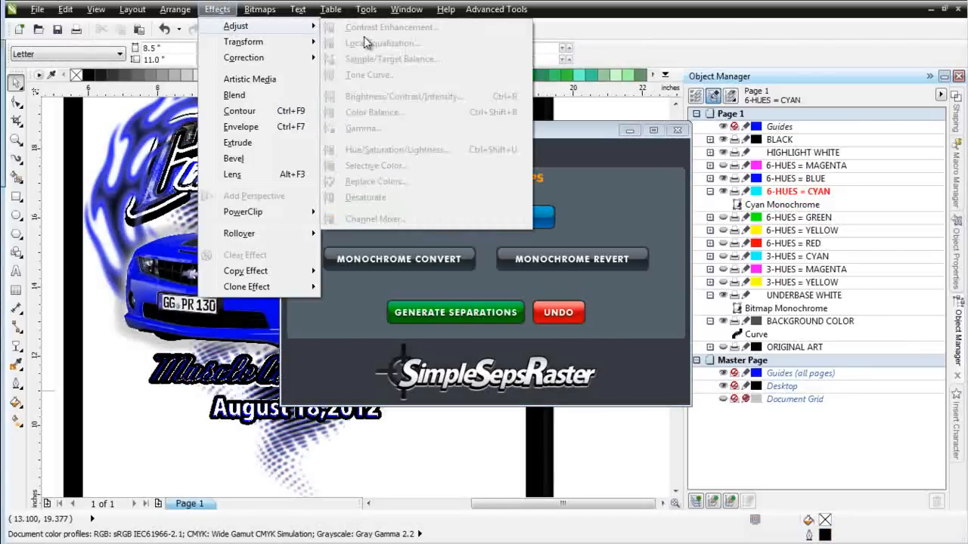
pyautogui.click(814, 205)
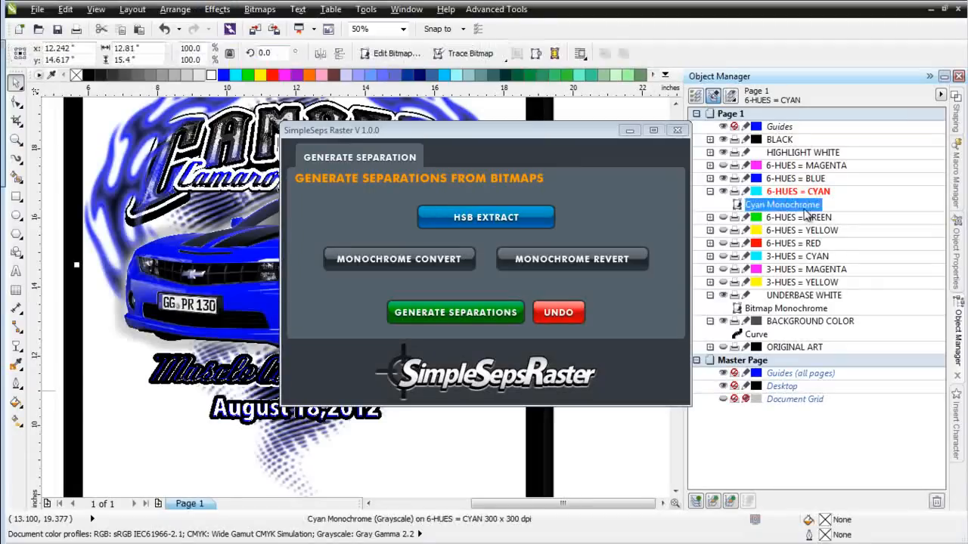
pyautogui.click(217, 10)
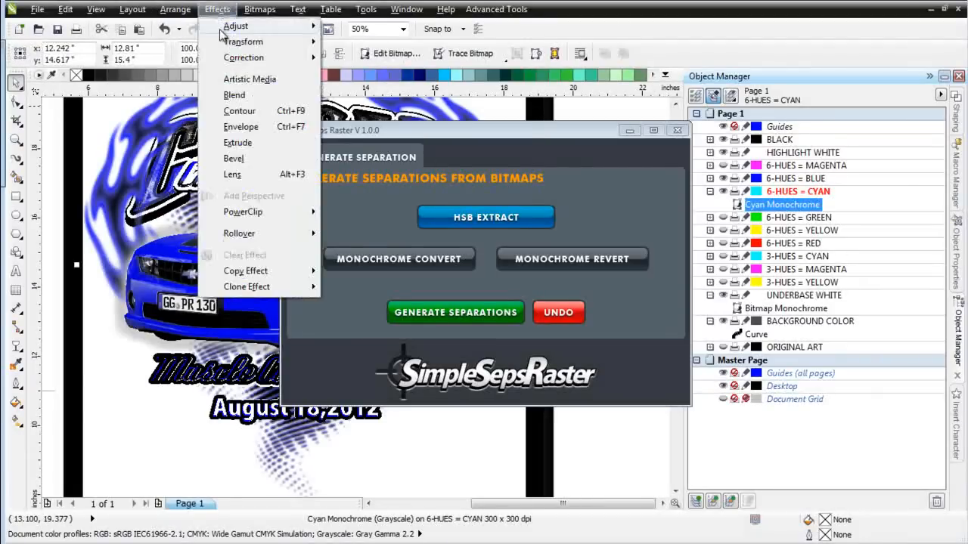
pyautogui.moveTo(224, 28)
pyautogui.click(420, 78)
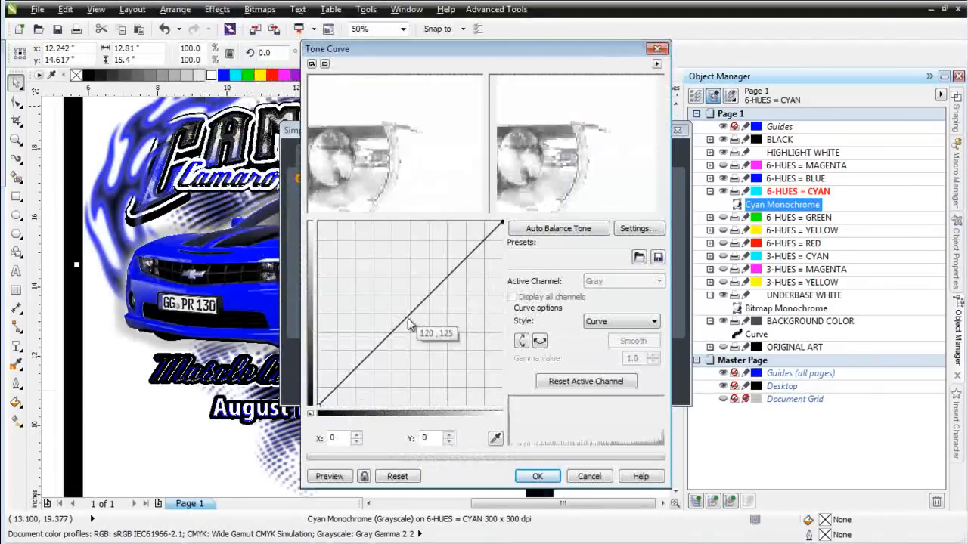
pyautogui.moveTo(408, 320); pyautogui.dragTo(423, 330)
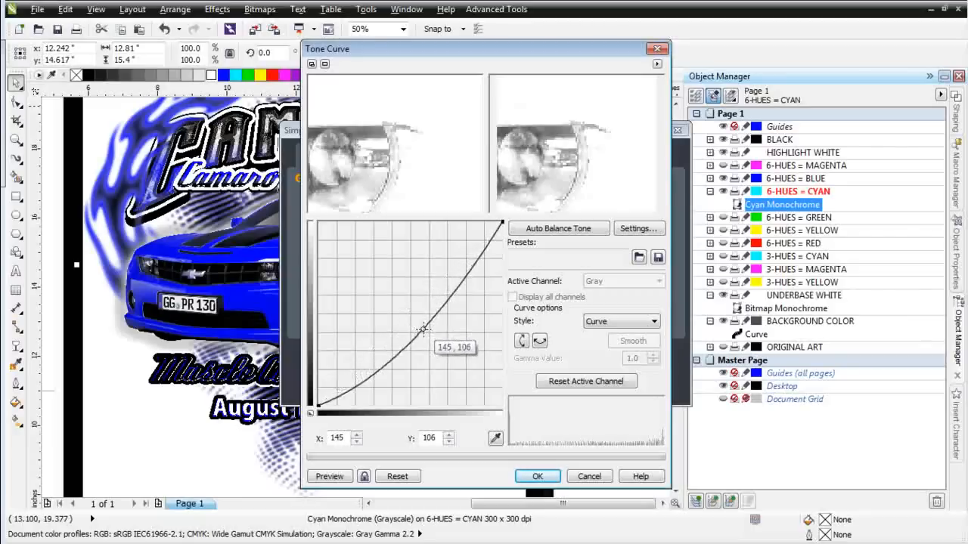
pyautogui.click(537, 477)
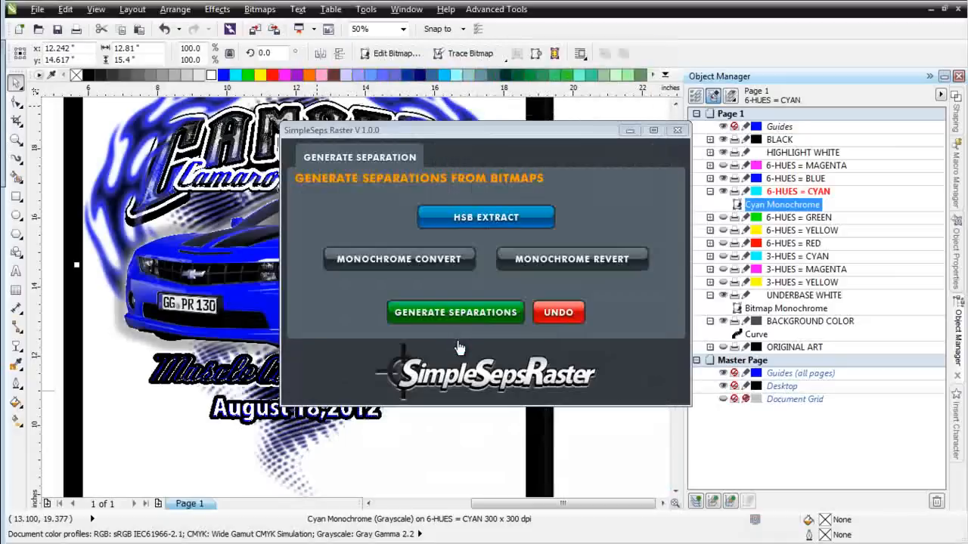
# Convert the adjusted cyan separation back to monochrome with SimpleSeps Raster and recolor the bitmap cyan
pyautogui.click(397, 259)
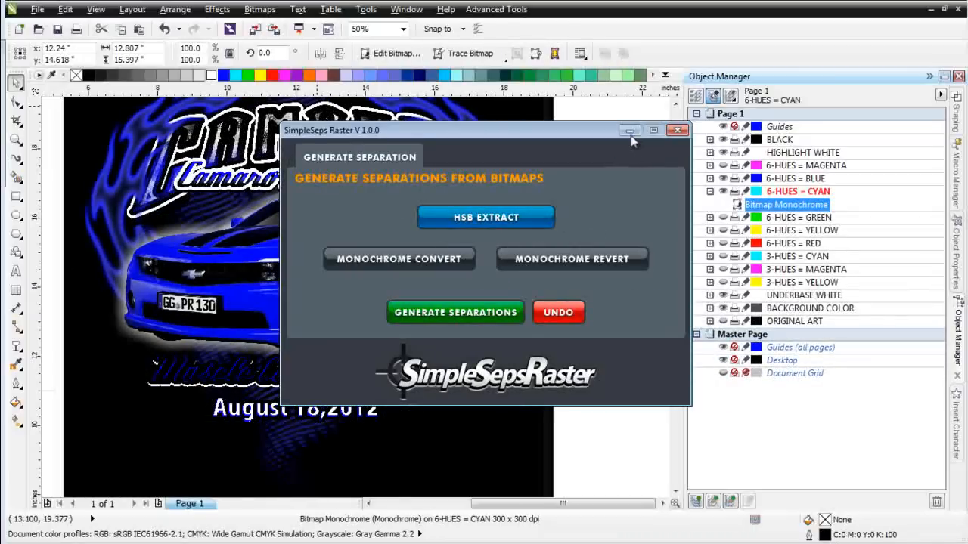
pyautogui.click(629, 131)
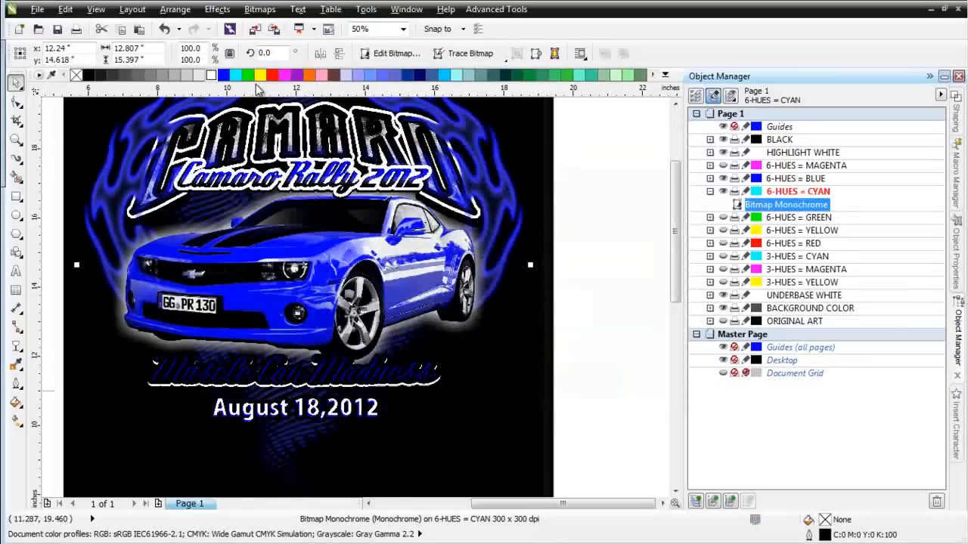
pyautogui.click(235, 74)
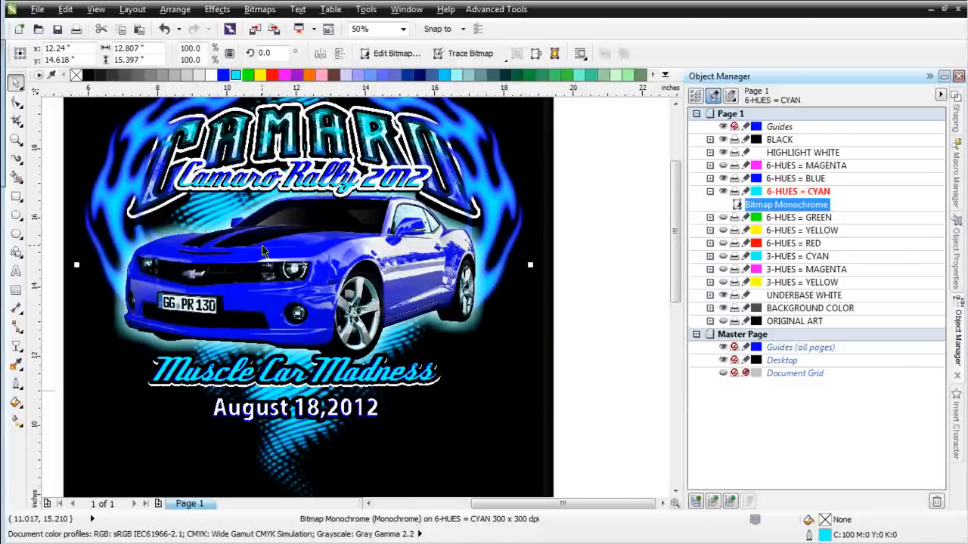
# Examine the composite preview with the adjusted cyan, including the car hood and the CAMARO lettering in close-up
pyautogui.scroll(-2, 263, 251)
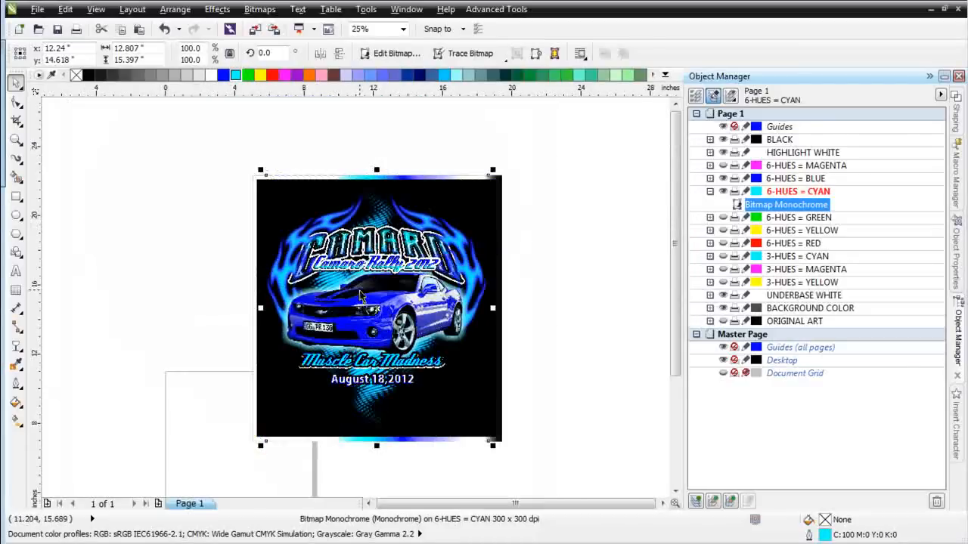
pyautogui.scroll(2, 357, 300)
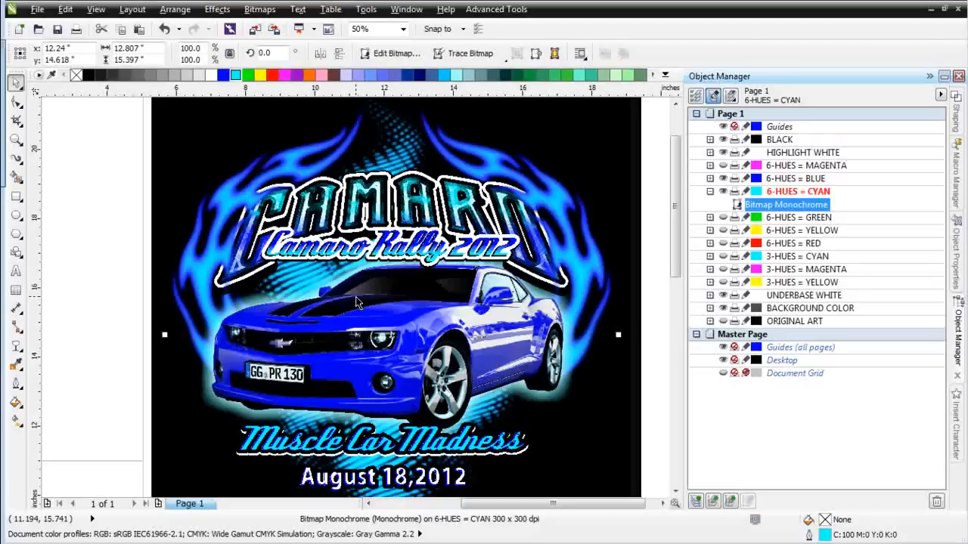
pyautogui.scroll(1, 355, 298)
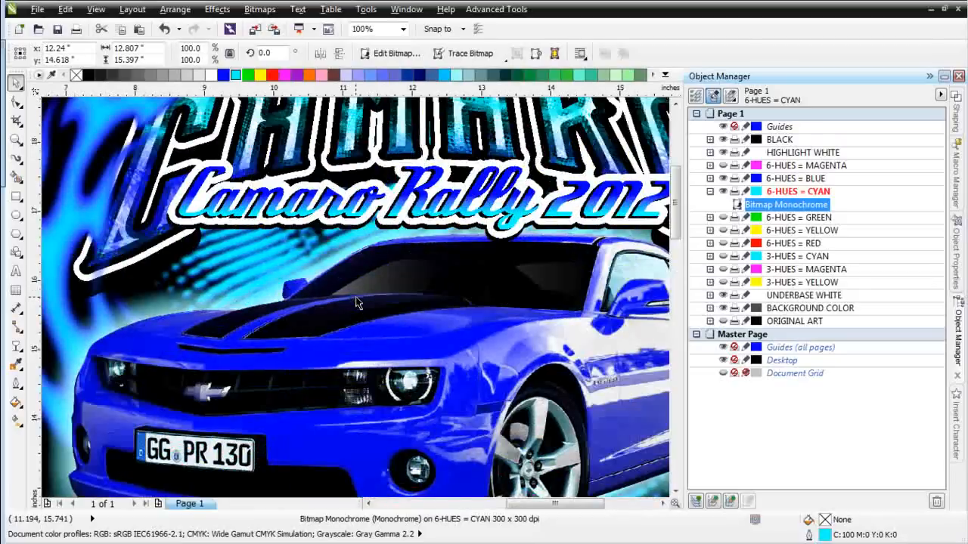
pyautogui.scroll(-1, 355, 300)
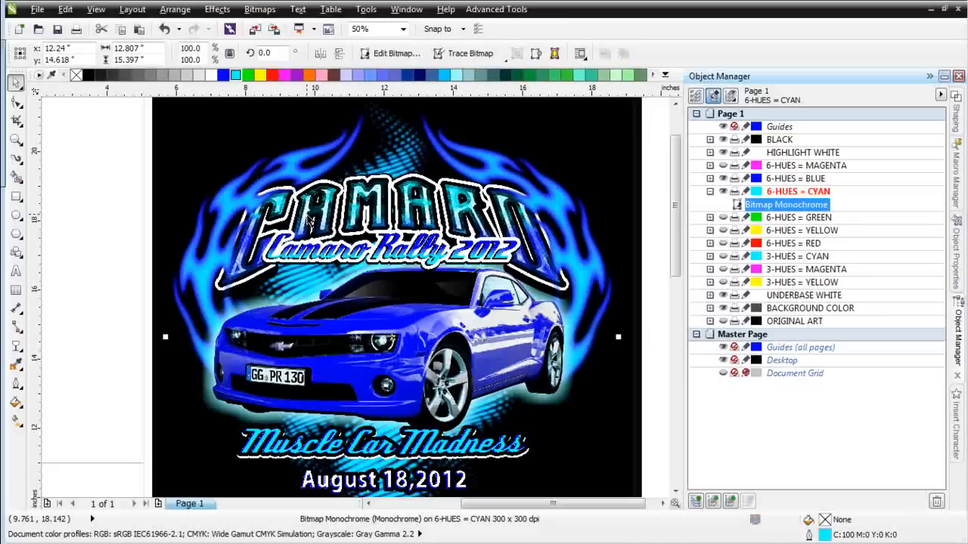
pyautogui.scroll(2, 270, 244)
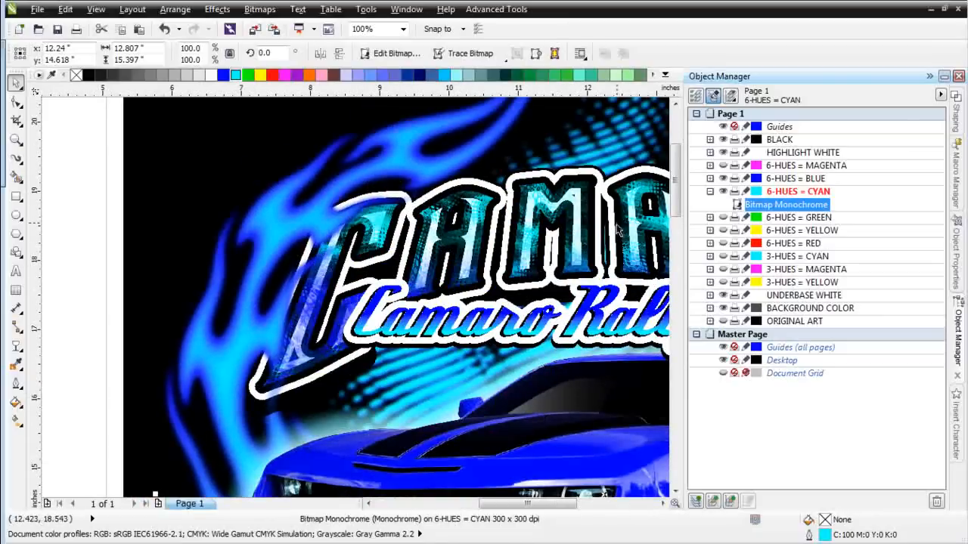
pyautogui.scroll(-1, 614, 233)
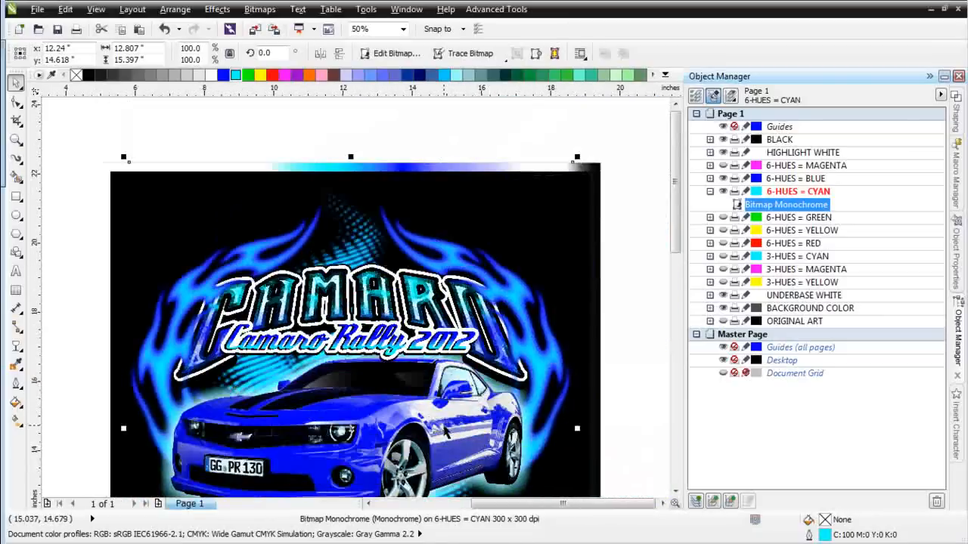
pyautogui.scroll(-1, 480, 362)
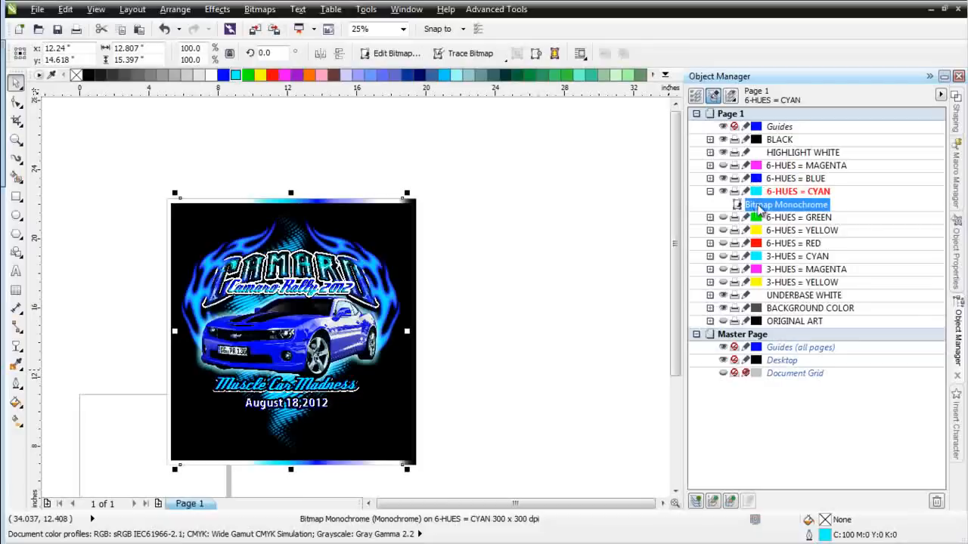
# Rename the bitmap on the 6-HUES = CYAN layer as Cyan Monochrome
pyautogui.click(758, 206)
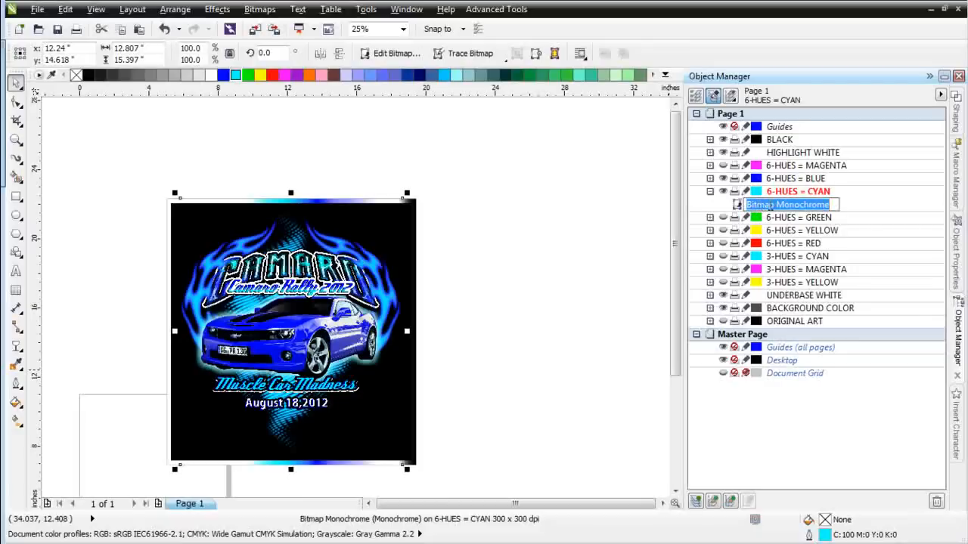
pyautogui.doubleClick(770, 204)
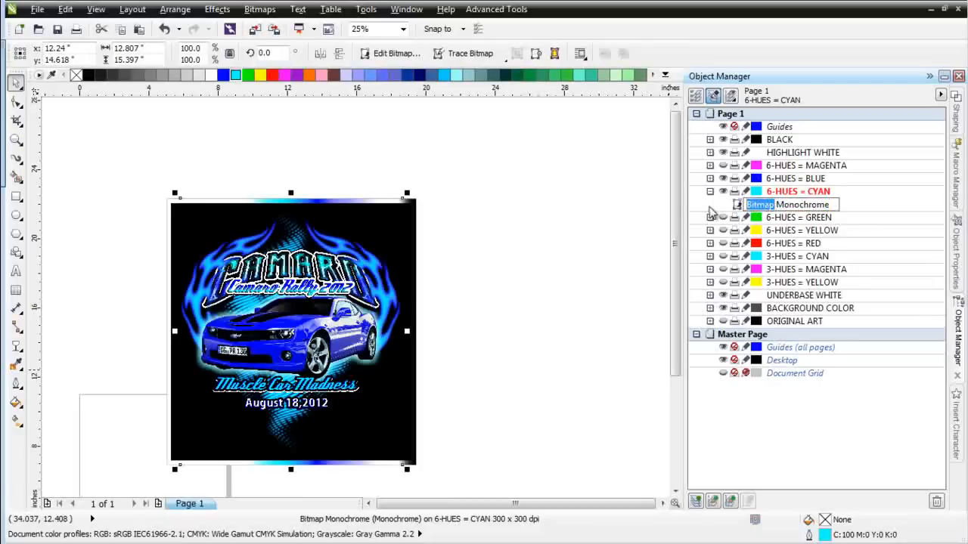
pyautogui.write('Cyan')
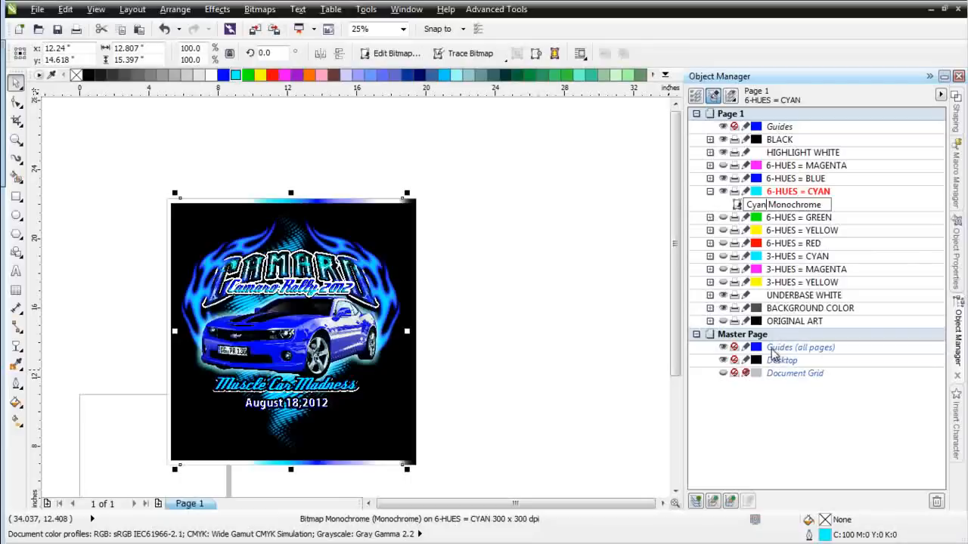
# Rename the bitmap on the UNDERBASE WHITE layer as Underbase Monochrome
pyautogui.click(788, 296)
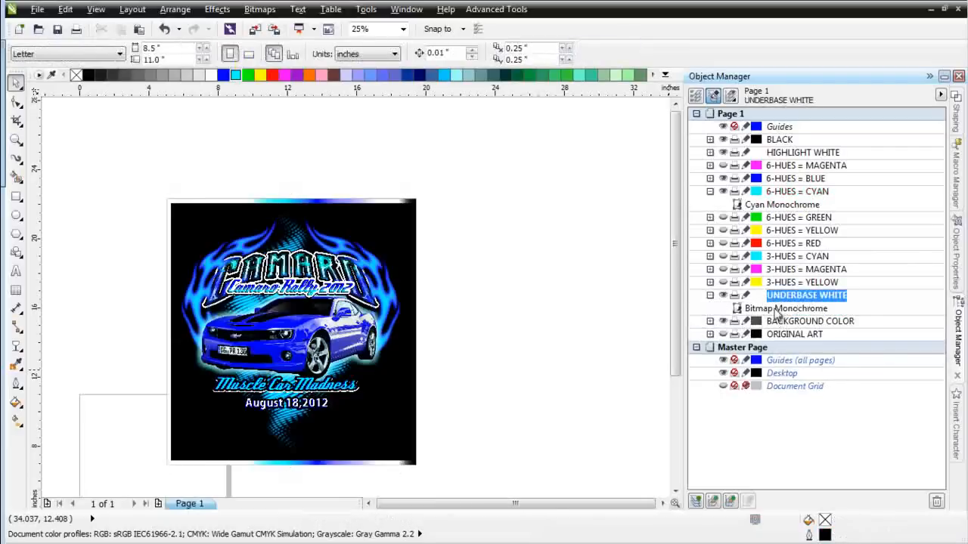
pyautogui.click(775, 310)
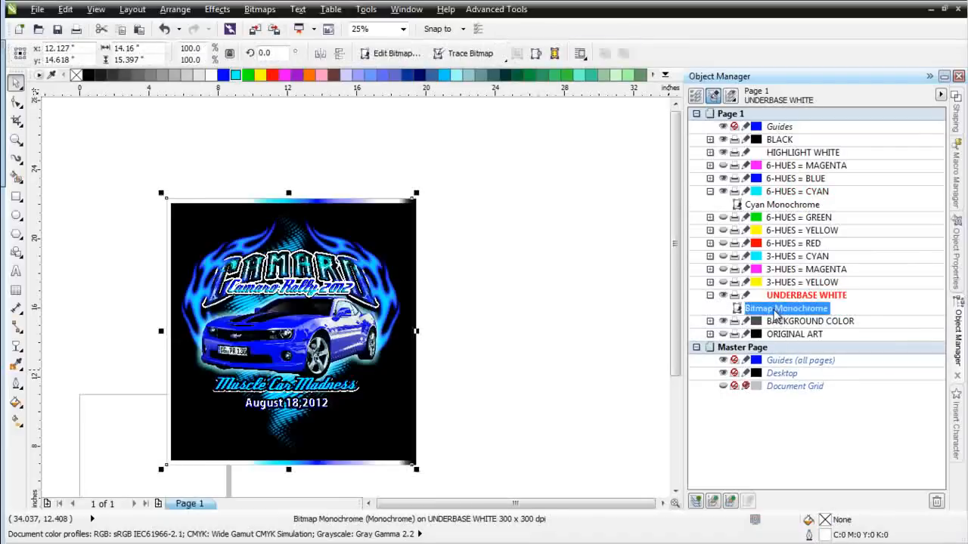
pyautogui.click(775, 310)
pyautogui.moveTo(773, 310); pyautogui.dragTo(715, 307)
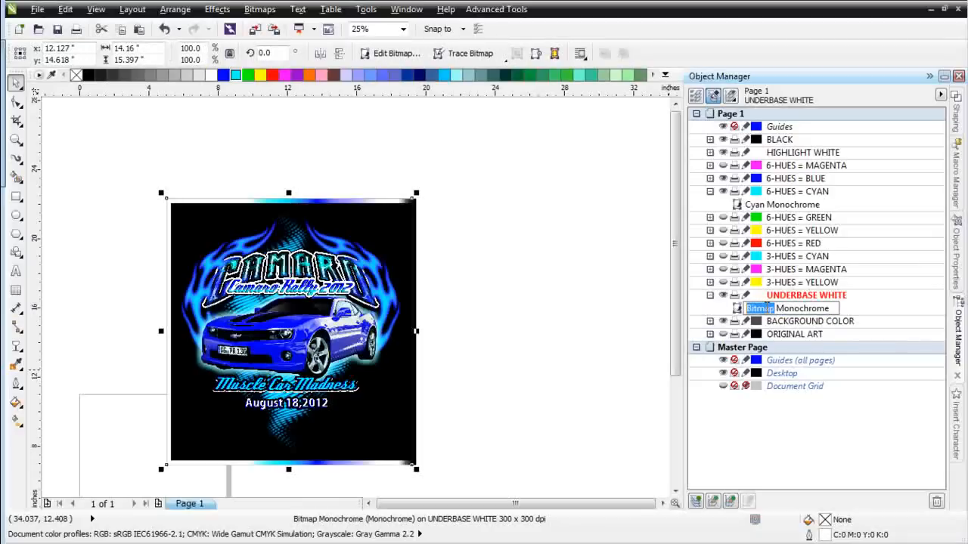
pyautogui.write('Underbas')
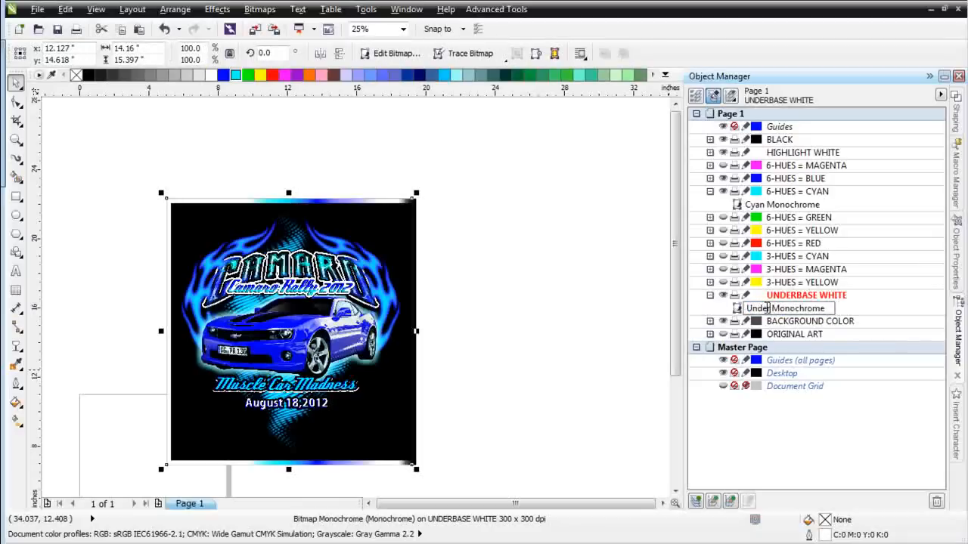
pyautogui.write('e')
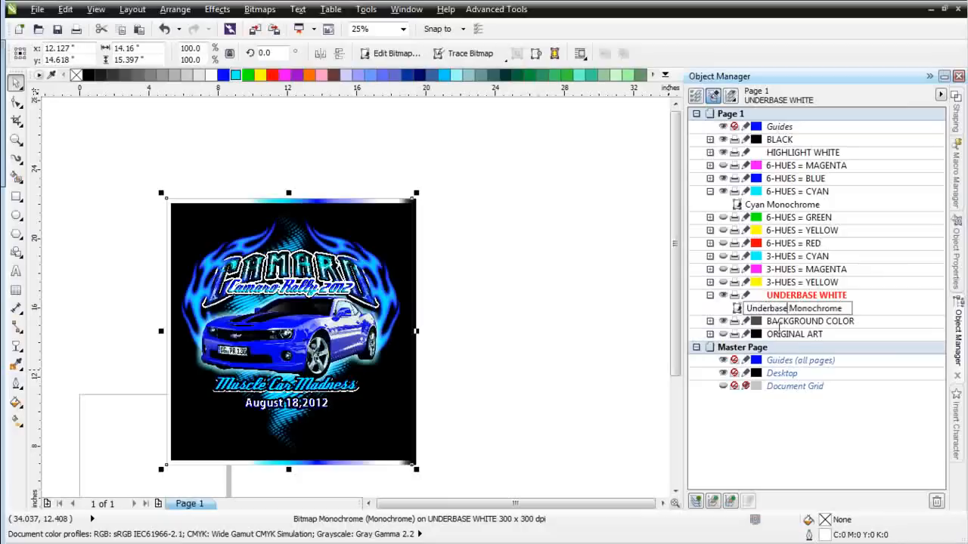
pyautogui.click(495, 395)
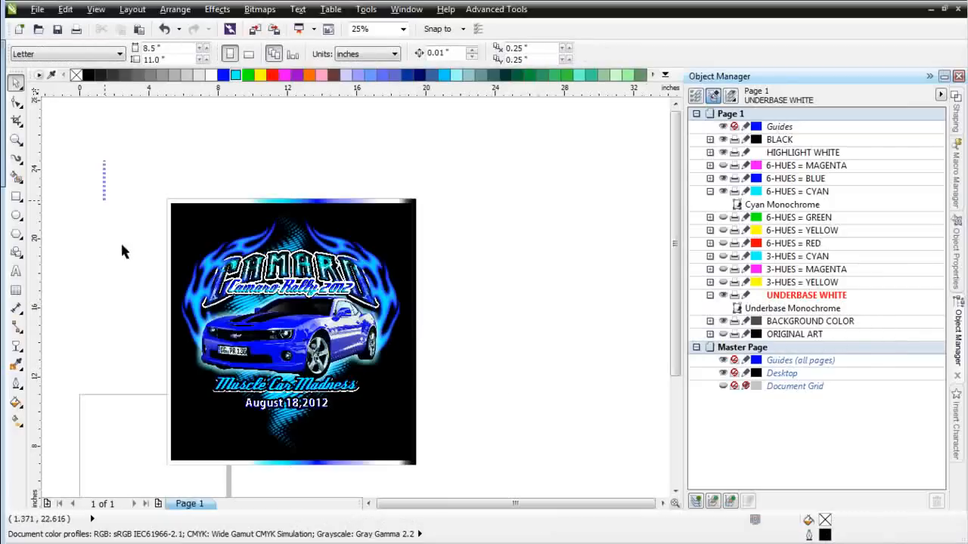
# Copy the visible separations and the background curve into a new 19 × 13 inch RGB document at 300 dpi and move them onto the page
pyautogui.moveTo(122, 246); pyautogui.dragTo(514, 481)
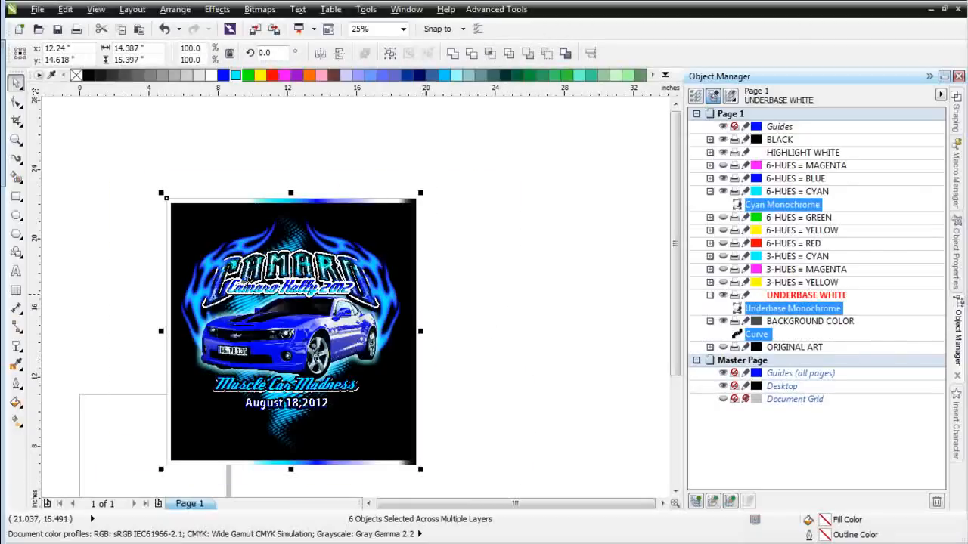
pyautogui.click(19, 29)
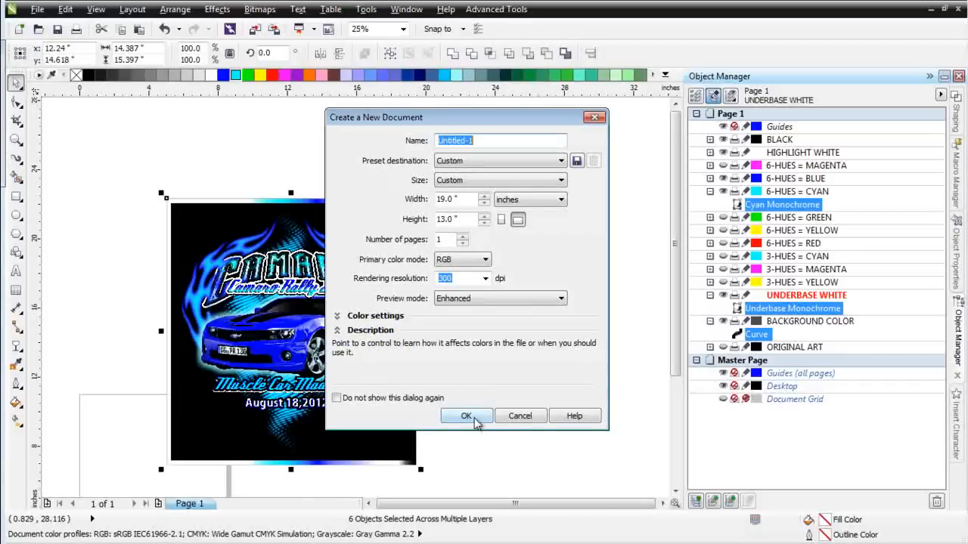
pyautogui.click(466, 416)
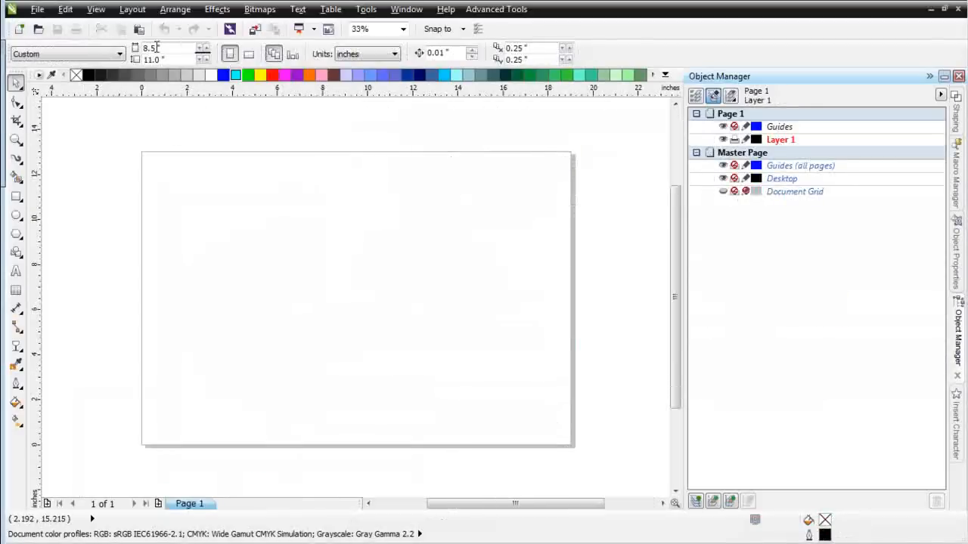
pyautogui.click(139, 29)
pyautogui.moveTo(544, 216); pyautogui.dragTo(370, 435)
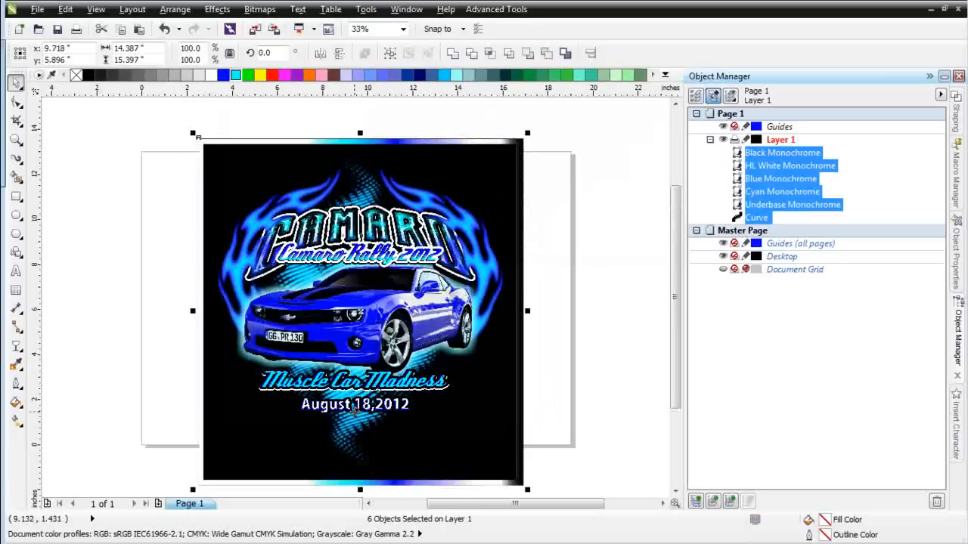
# Crop all separations and the background curve to an area about 13.15 × 14.3 inches around the Camaro design
pyautogui.click(17, 120)
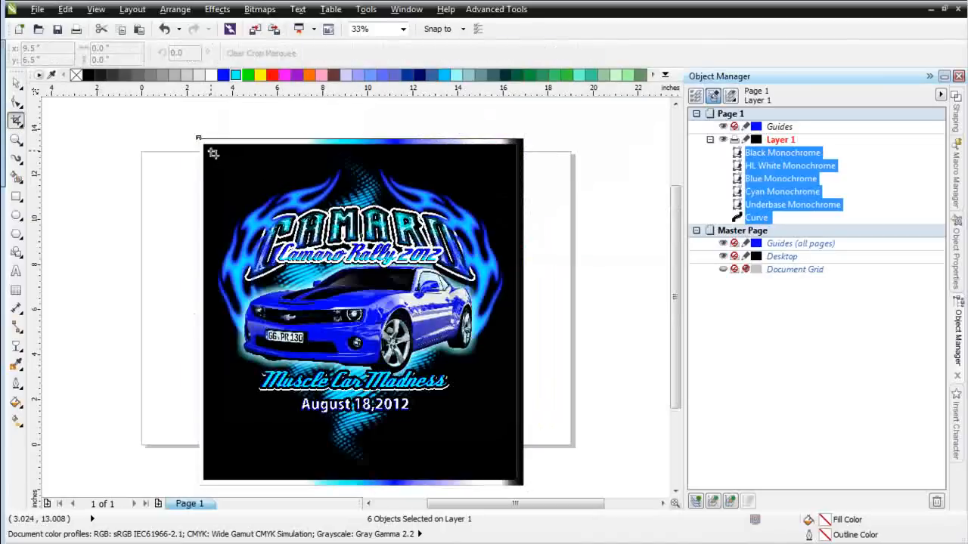
pyautogui.moveTo(212, 152); pyautogui.dragTo(507, 474)
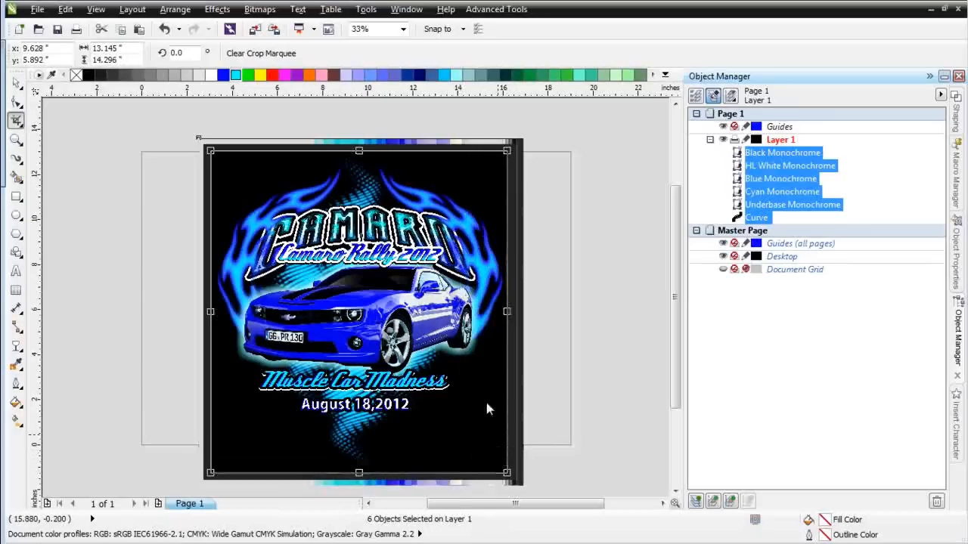
pyautogui.click(419, 303)
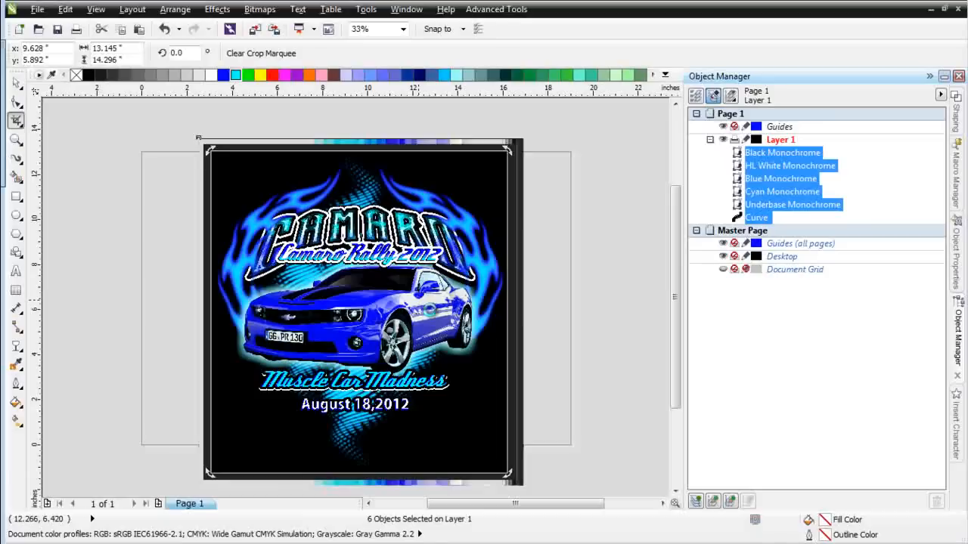
pyautogui.press('Return')
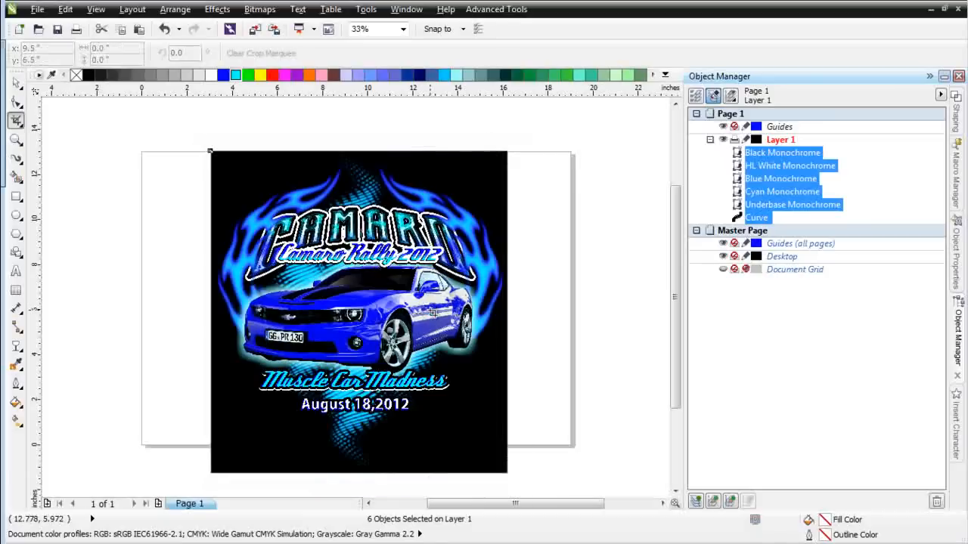
# Delete the black background curve from behind the separations
pyautogui.click(758, 218)
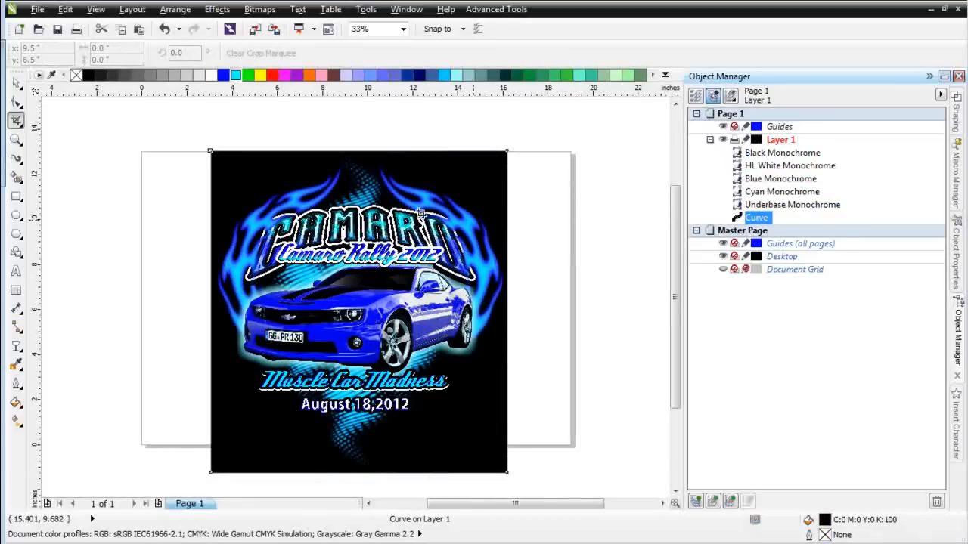
pyautogui.click(10, 82)
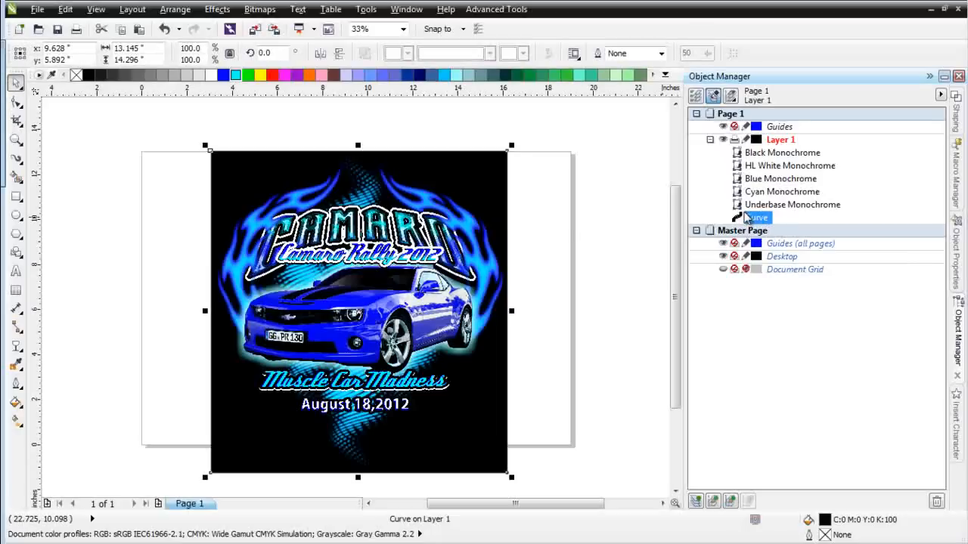
pyautogui.press('Delete')
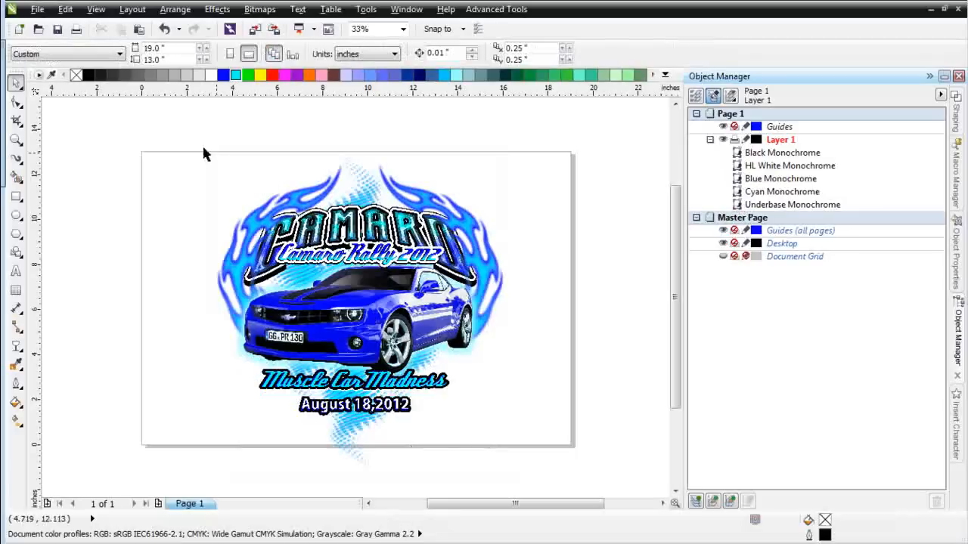
# Change the page to portrait orientation and move all five separations into position on it
pyautogui.scroll(-1, 588, 500)
pyautogui.scroll(-1, 584, 489)
pyautogui.hotkey('ctrl', 'a')
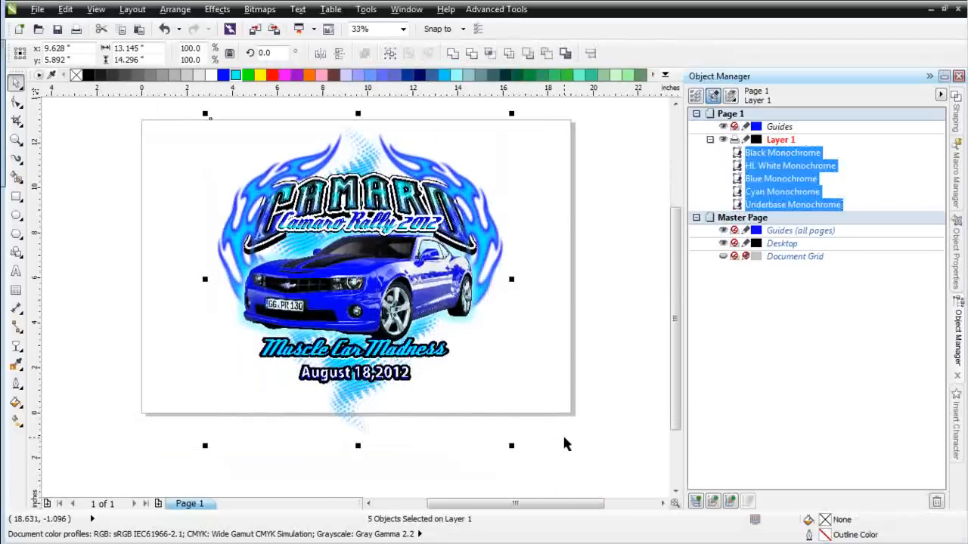
pyautogui.press('Escape')
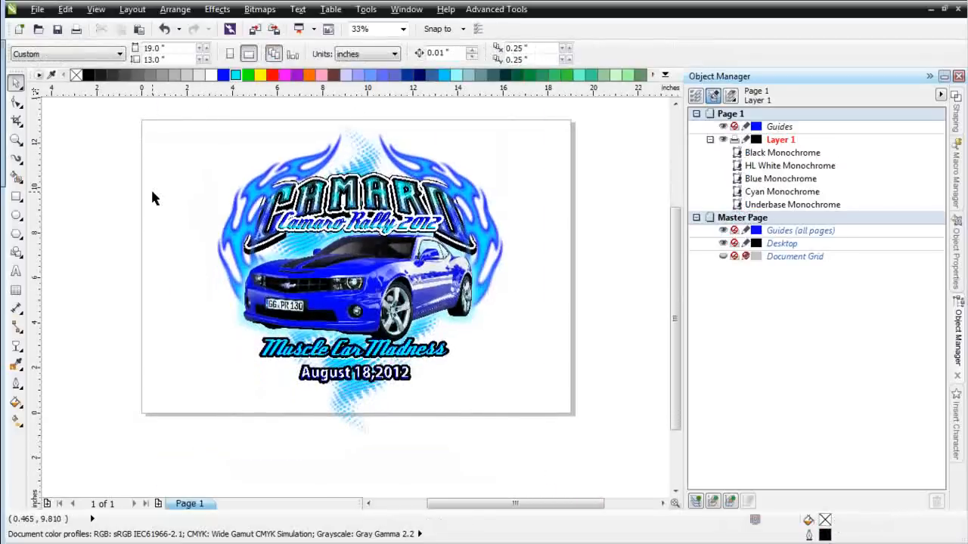
pyautogui.click(230, 54)
pyautogui.scroll(-2, 393, 287)
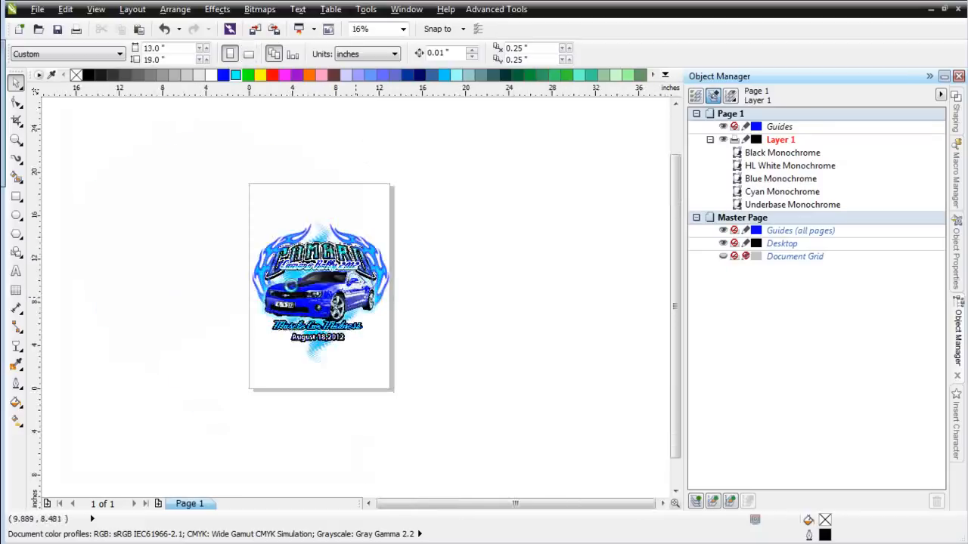
pyautogui.moveTo(220, 179); pyautogui.dragTo(477, 428)
pyautogui.moveTo(336, 296); pyautogui.dragTo(338, 288)
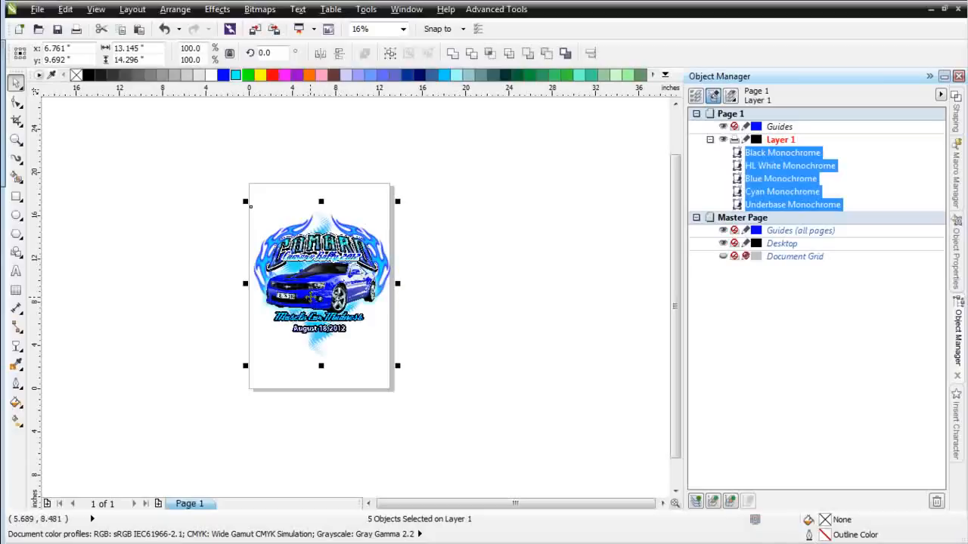
# Make a grouped copy of the five separations beside the page and move the ungrouped originals off the opposite side
pyautogui.moveTo(313, 300); pyautogui.dragTo(492, 298)
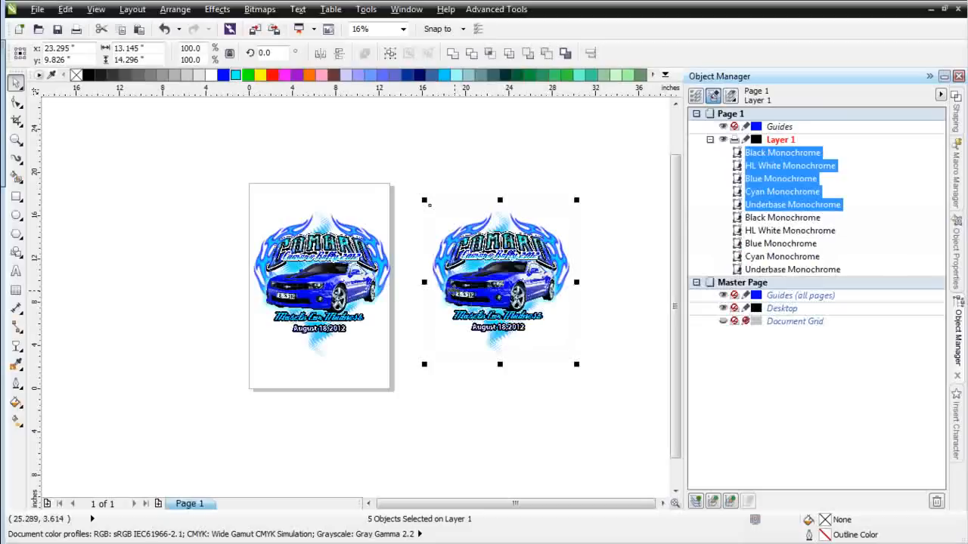
pyautogui.click(390, 53)
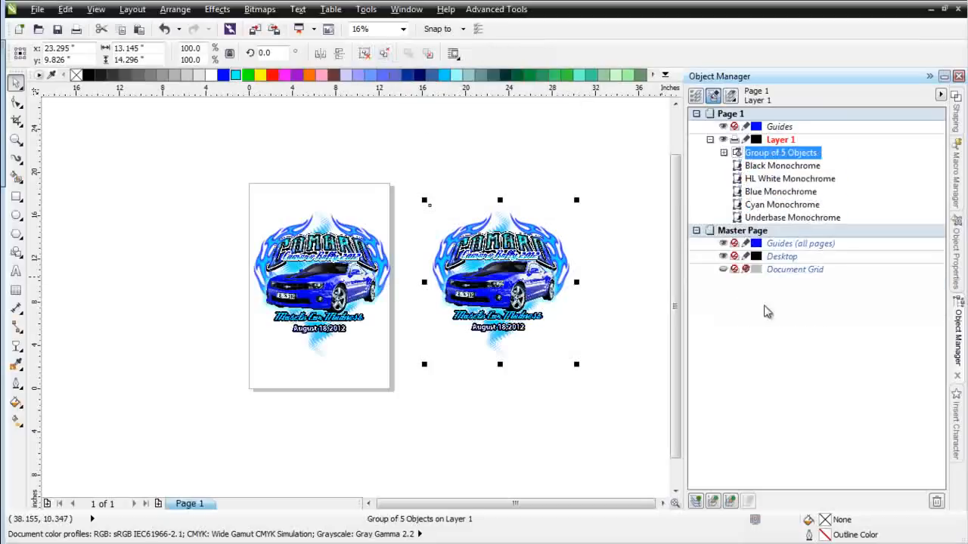
pyautogui.moveTo(227, 158); pyautogui.dragTo(407, 385)
pyautogui.moveTo(370, 303); pyautogui.dragTo(192, 256)
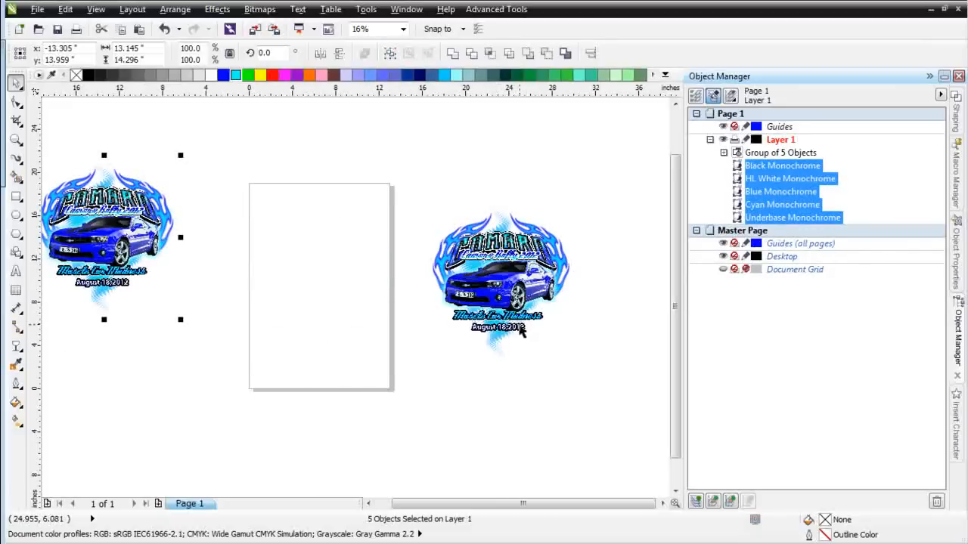
# With DesignBase, place the grouped copy on the Male - Round Neck - 02 shirt as a full back comp
pyautogui.click(511, 283)
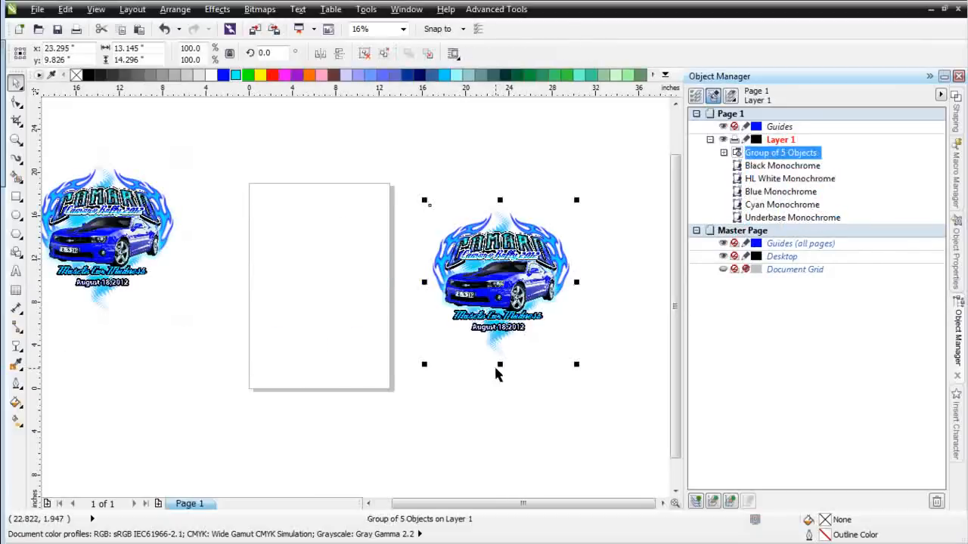
pyautogui.click(521, 9)
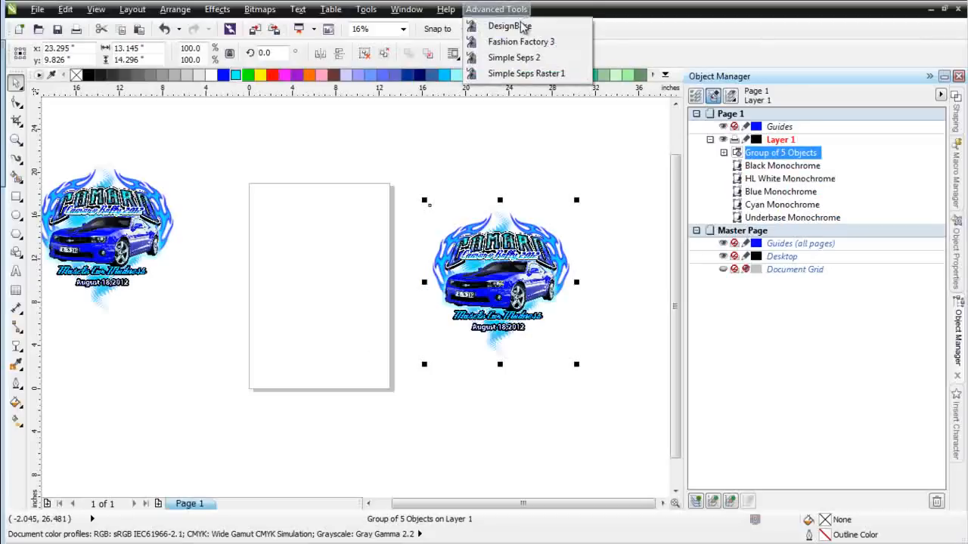
pyautogui.click(522, 27)
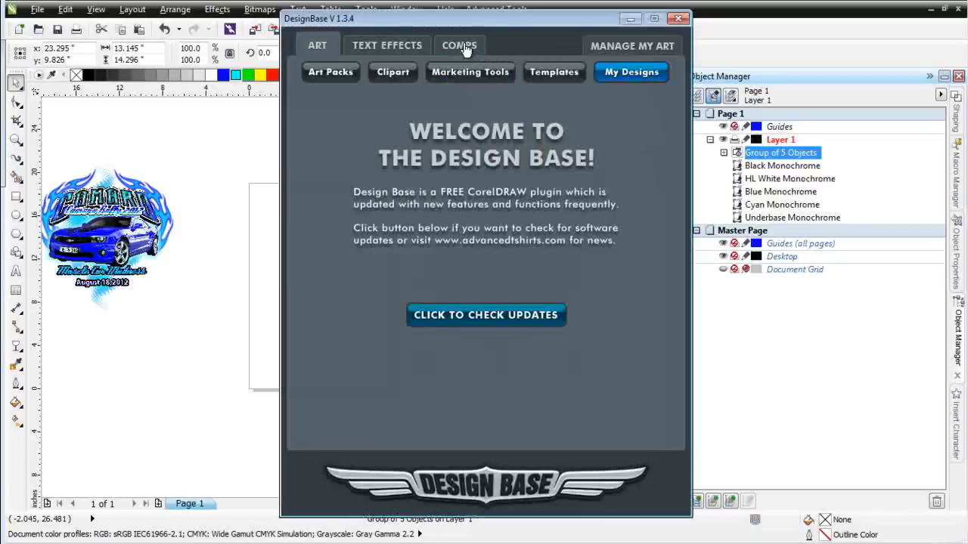
pyautogui.click(462, 46)
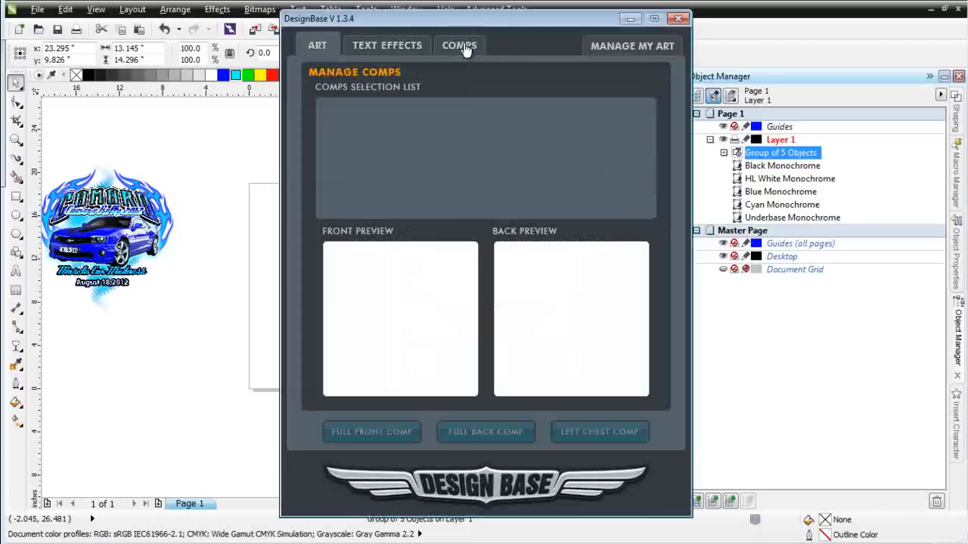
pyautogui.click(381, 169)
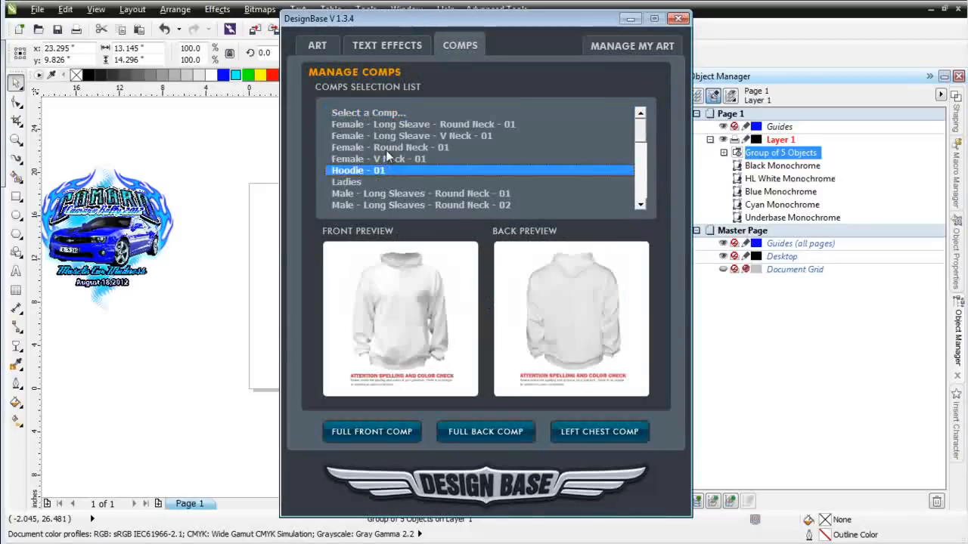
pyautogui.press('Down')
pyautogui.press('Down')
pyautogui.press('Down')
pyautogui.press('Down')
pyautogui.press('Down')
pyautogui.press('Down')
pyautogui.press('Down')
pyautogui.press('Down')
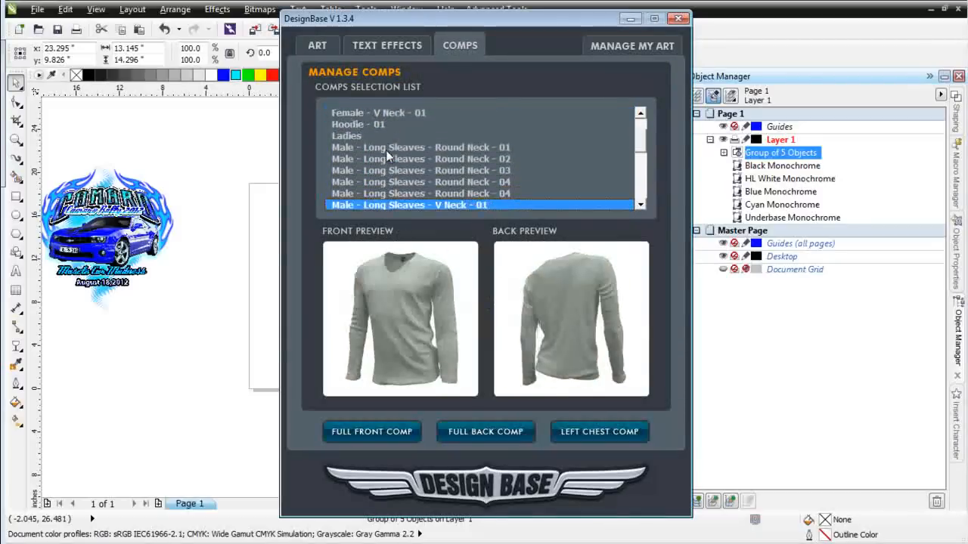
pyautogui.press('Down')
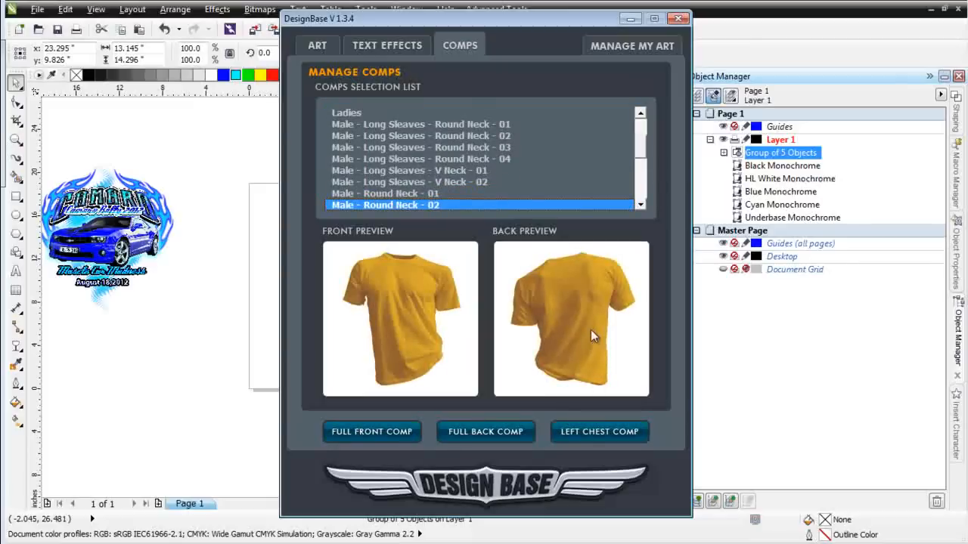
pyautogui.click(495, 437)
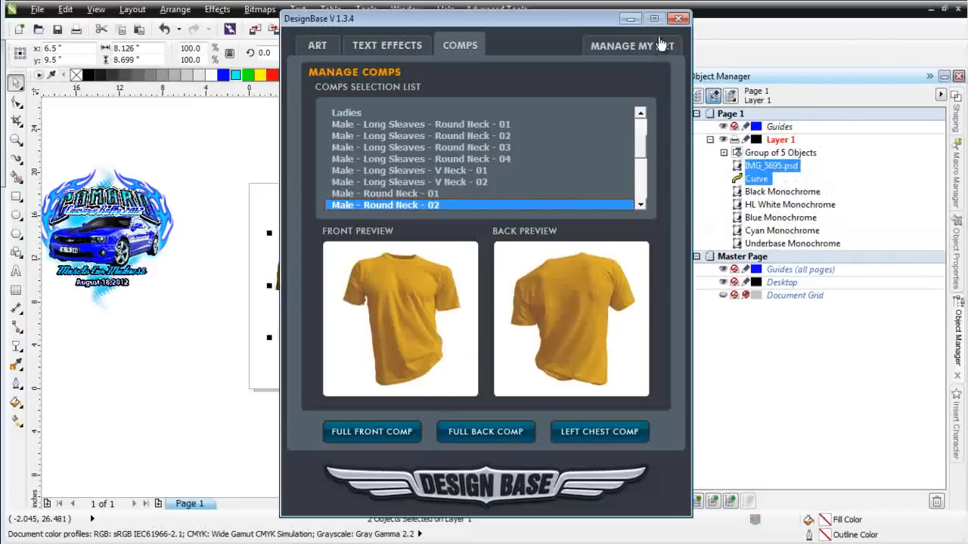
pyautogui.click(631, 19)
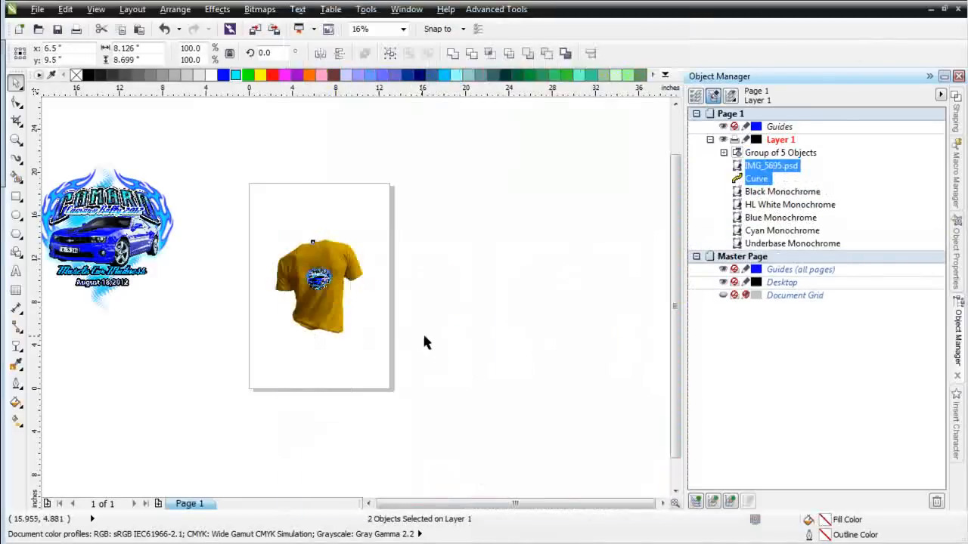
# Enlarge the grouped design to about 5.1 × 5.55 inches and position it across the upper back of the shirt
pyautogui.click(422, 333)
pyautogui.scroll(2, 306, 298)
pyautogui.click(380, 300)
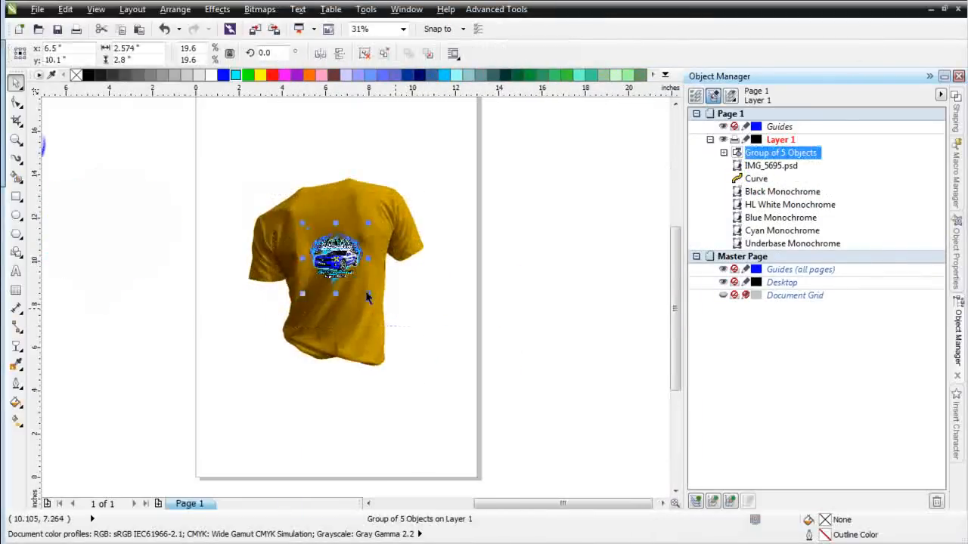
pyautogui.moveTo(300, 223); pyautogui.dragTo(257, 175)
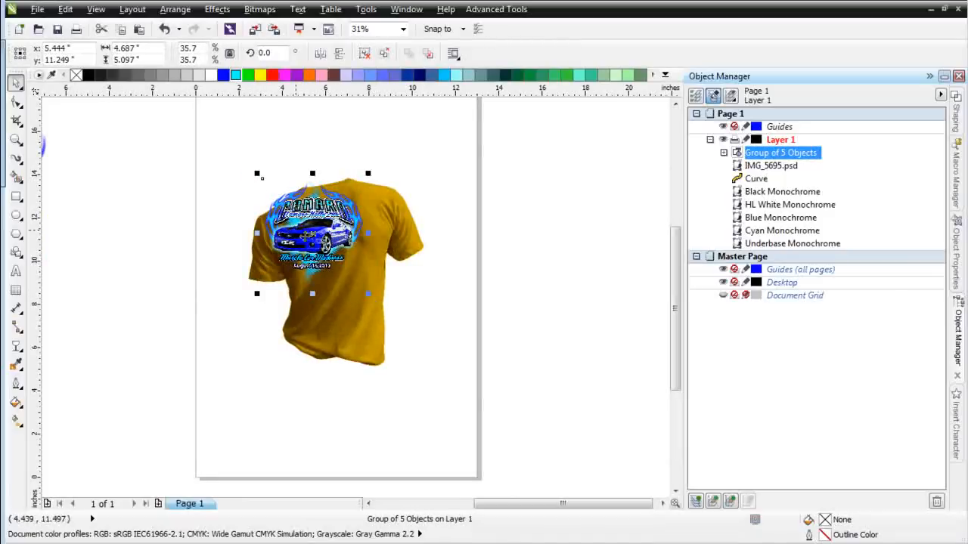
pyautogui.moveTo(323, 244); pyautogui.dragTo(338, 257)
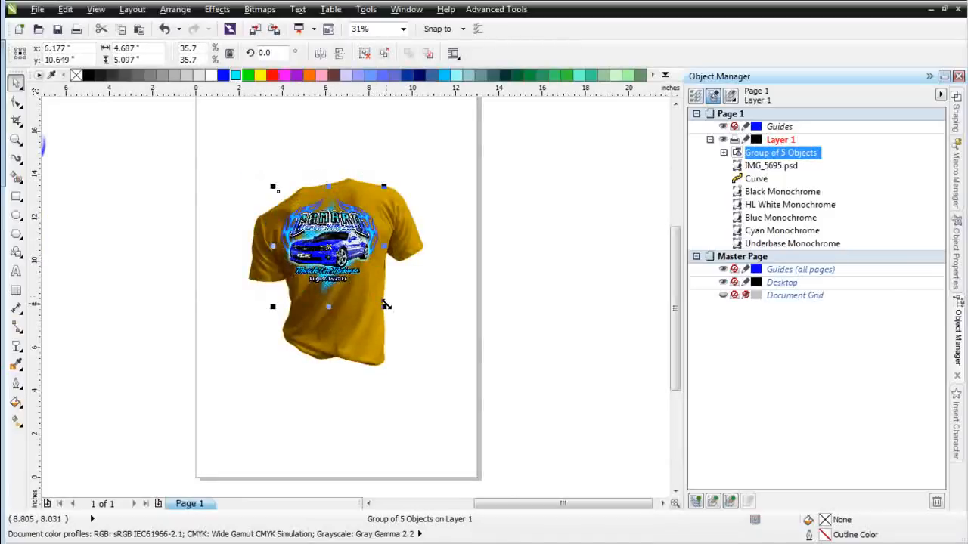
pyautogui.moveTo(384, 306); pyautogui.dragTo(398, 321)
pyautogui.moveTo(356, 270); pyautogui.dragTo(353, 265)
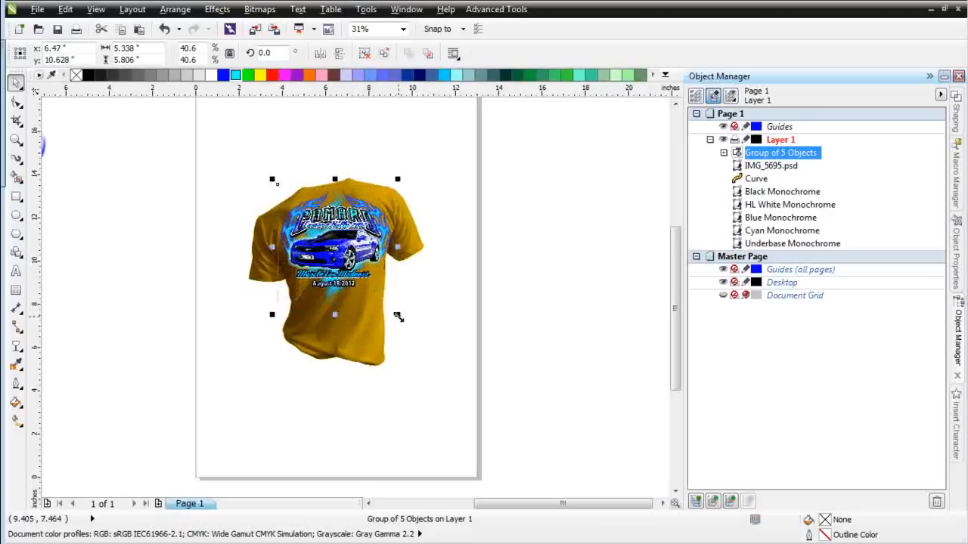
pyautogui.moveTo(399, 316); pyautogui.dragTo(392, 314)
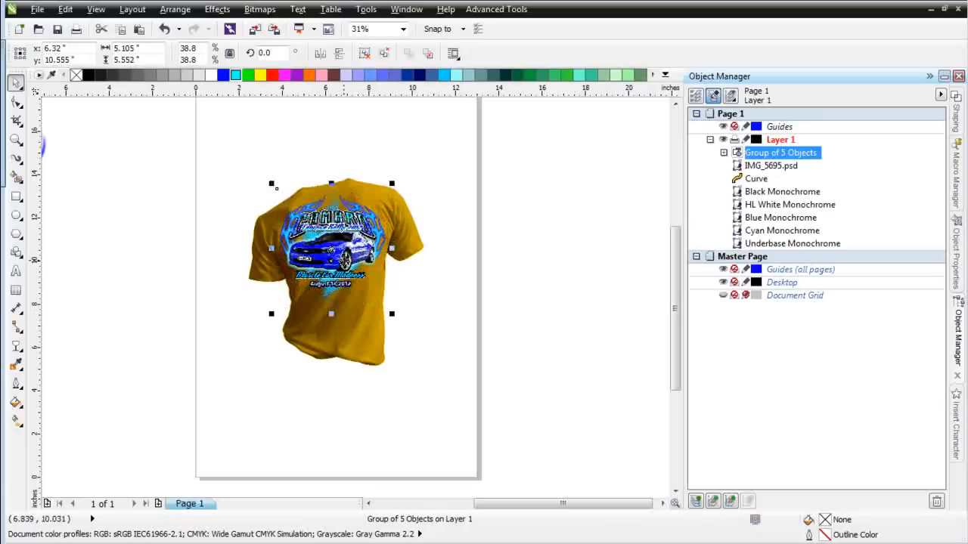
# Recolor the yellow shirt curve with a very dark gray fill
pyautogui.click(412, 238)
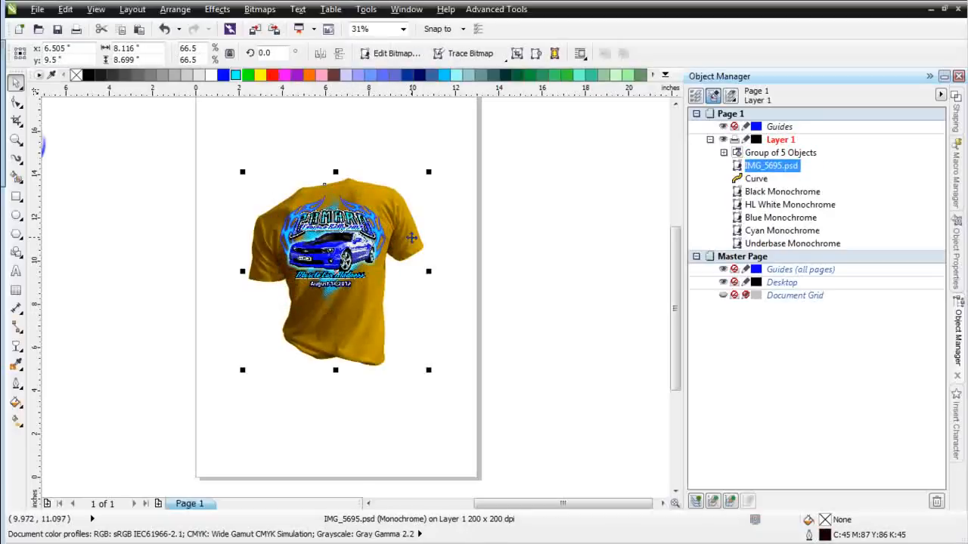
pyautogui.press('Tab')
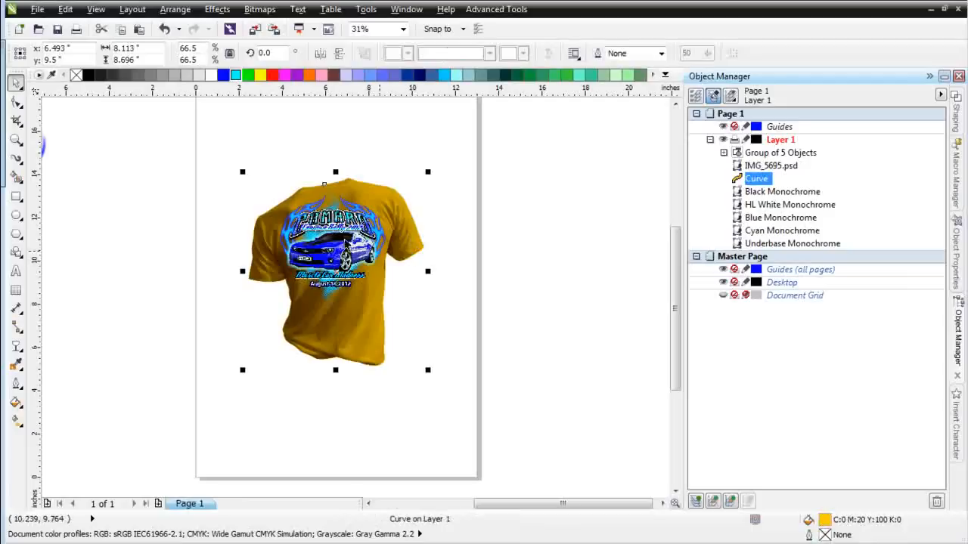
pyautogui.click(112, 74)
pyautogui.click(152, 243)
# Convert the shirt shading bitmap IMG_5695.psd to RGB Color (24-bit) mode
pyautogui.click(316, 327)
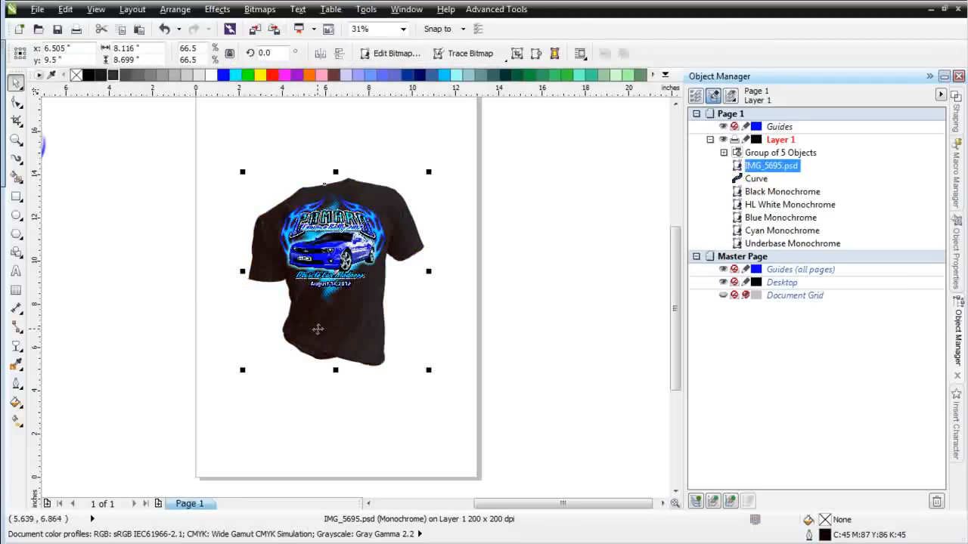
pyautogui.click(260, 10)
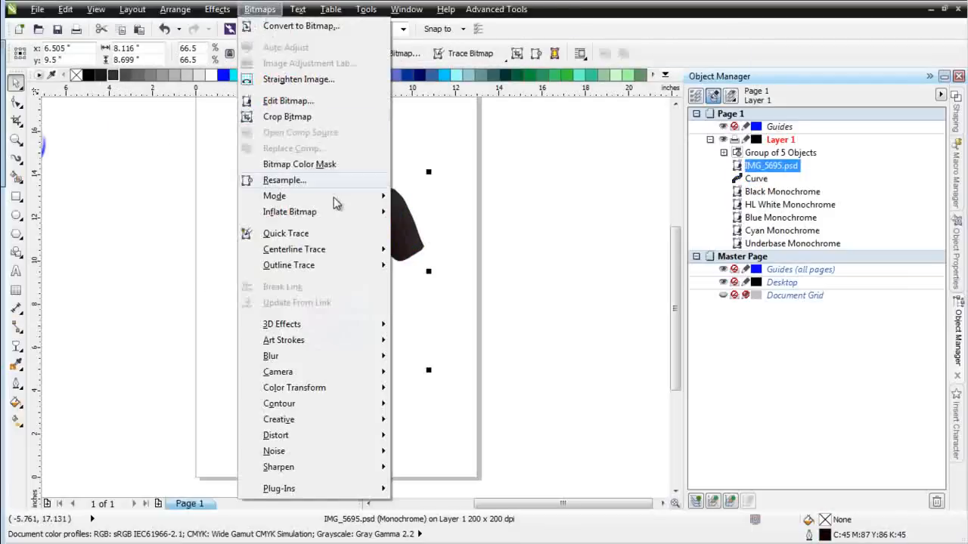
pyautogui.moveTo(336, 199)
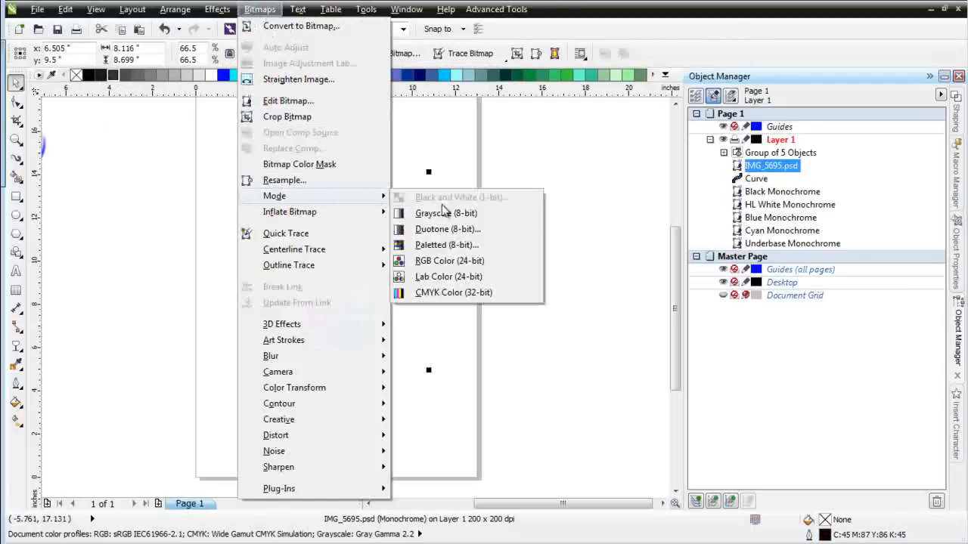
pyautogui.click(454, 261)
pyautogui.click(460, 281)
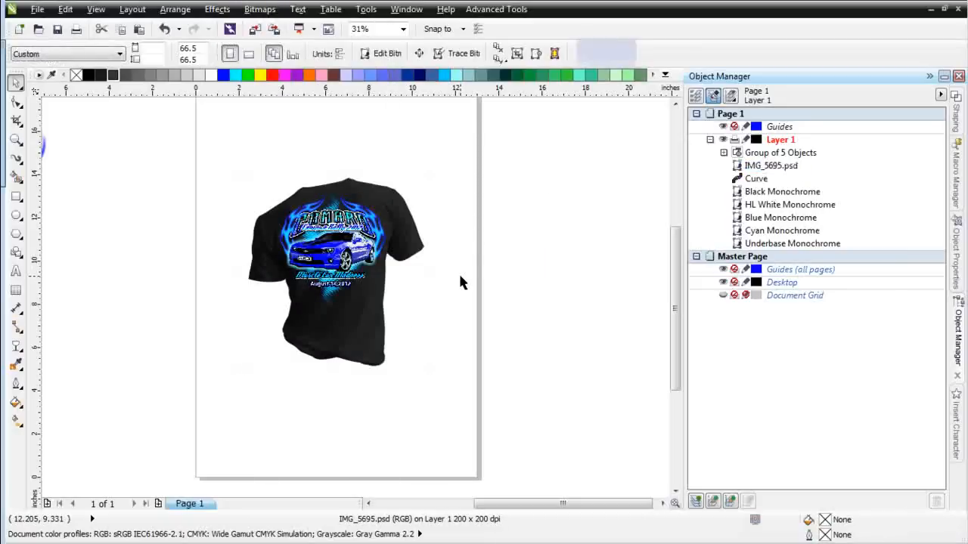
# Place a duplicate of the complete shirt comp about 6.1 inches to the right and fill the copy's shirt curve with white
pyautogui.moveTo(183, 141); pyautogui.dragTo(523, 457)
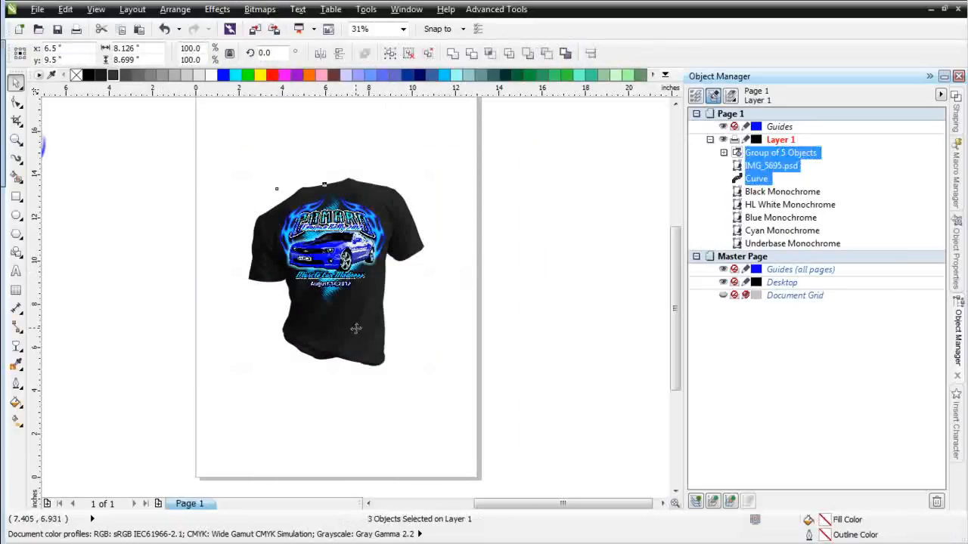
pyautogui.moveTo(357, 327); pyautogui.dragTo(488, 343)
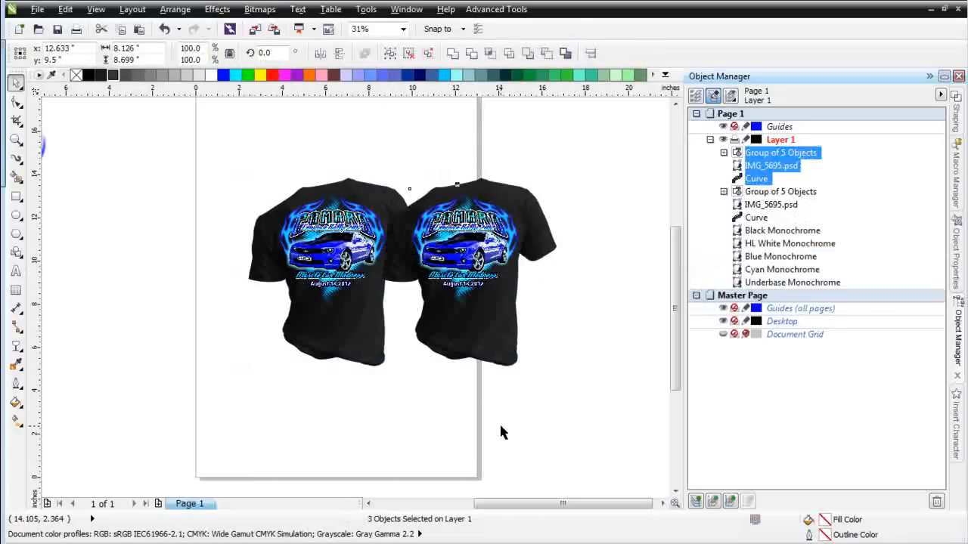
pyautogui.click(503, 355)
pyautogui.keyDown('alt'); pyautogui.click(503, 354); pyautogui.keyUp('alt')
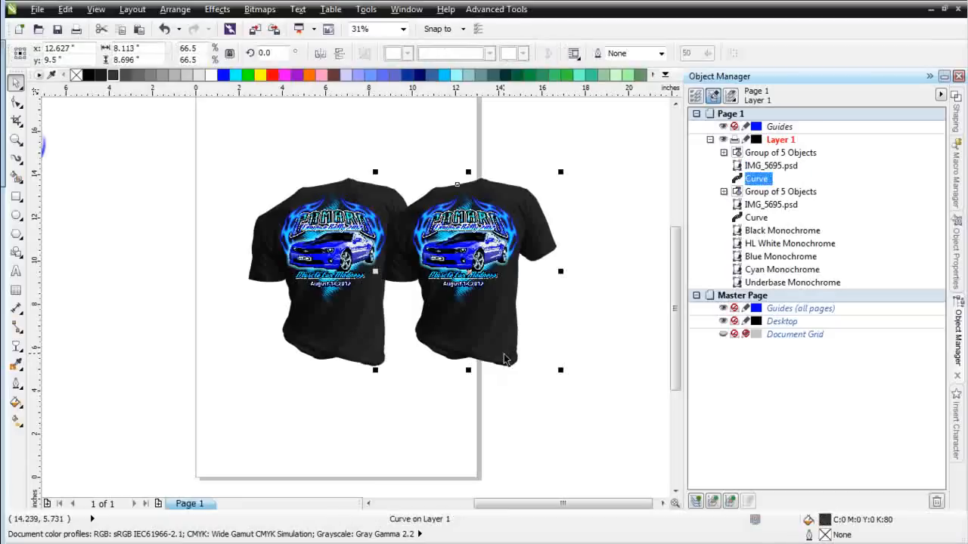
pyautogui.click(207, 75)
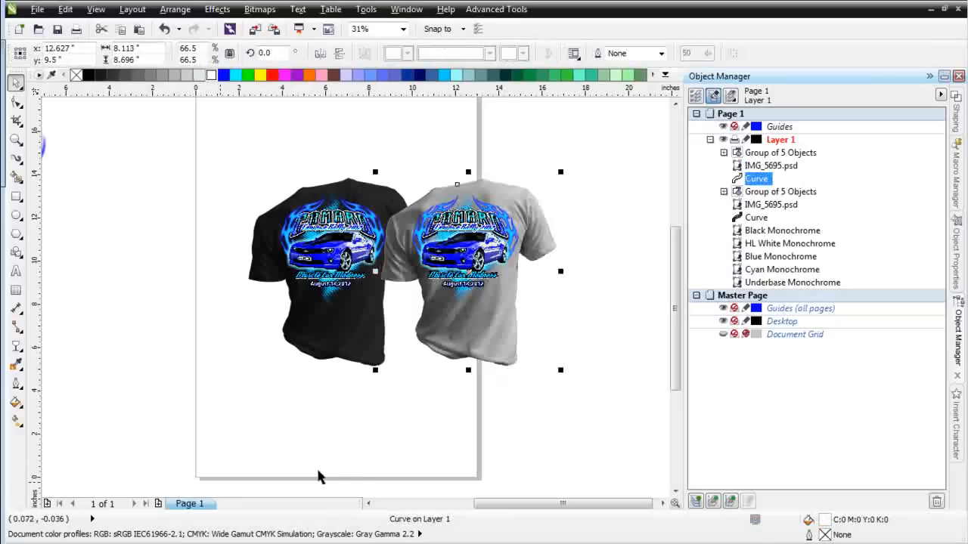
# Apply a uniform transparency of 50 to the shading bitmap IMG_5695.psd on the white shirt and inspect both comps up close
pyautogui.click(427, 349)
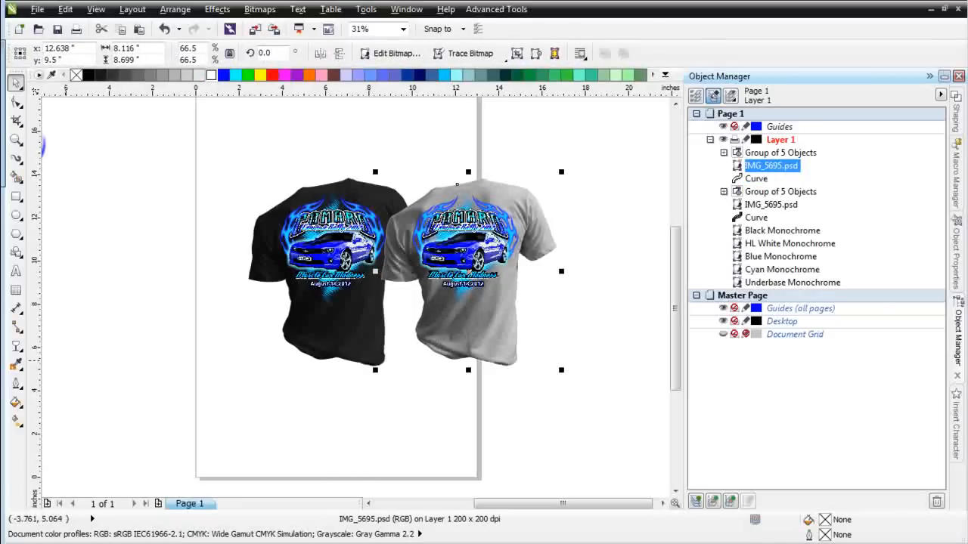
pyautogui.click(15, 346)
pyautogui.click(107, 54)
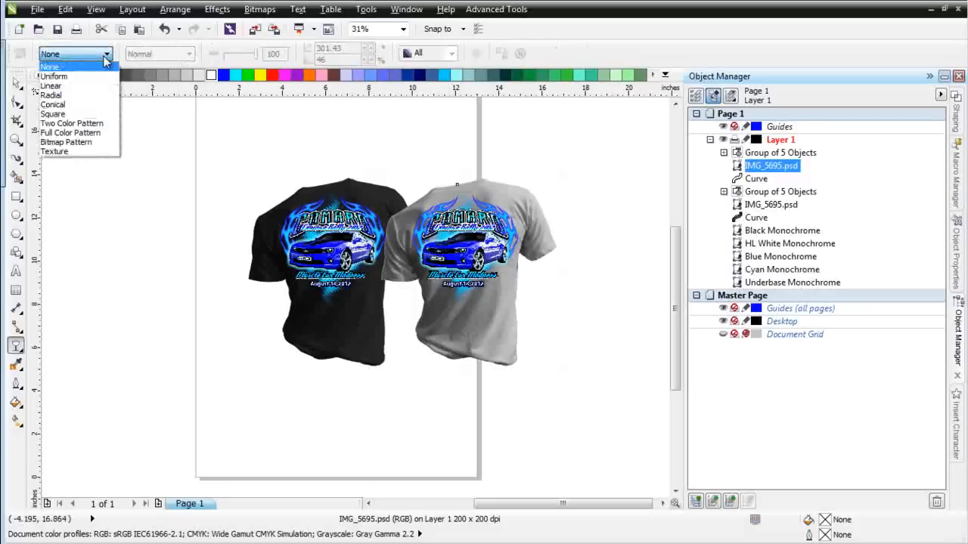
pyautogui.click(84, 77)
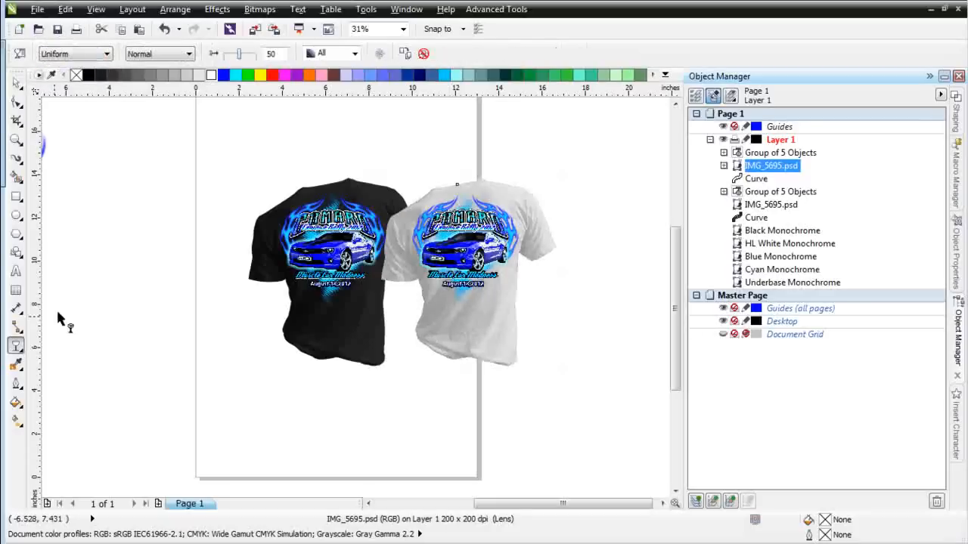
pyautogui.click(16, 139)
pyautogui.moveTo(218, 106); pyautogui.dragTo(571, 388)
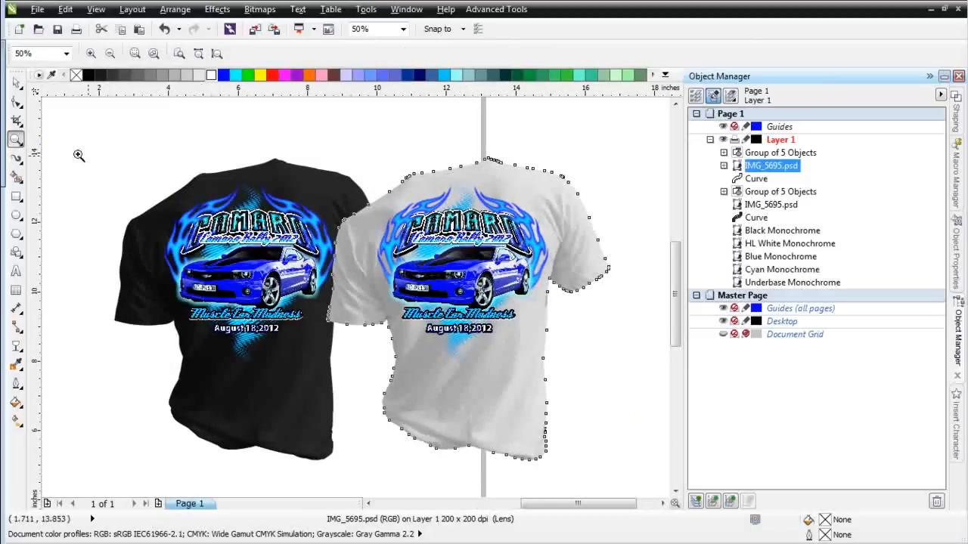
pyautogui.click(17, 81)
pyautogui.click(288, 125)
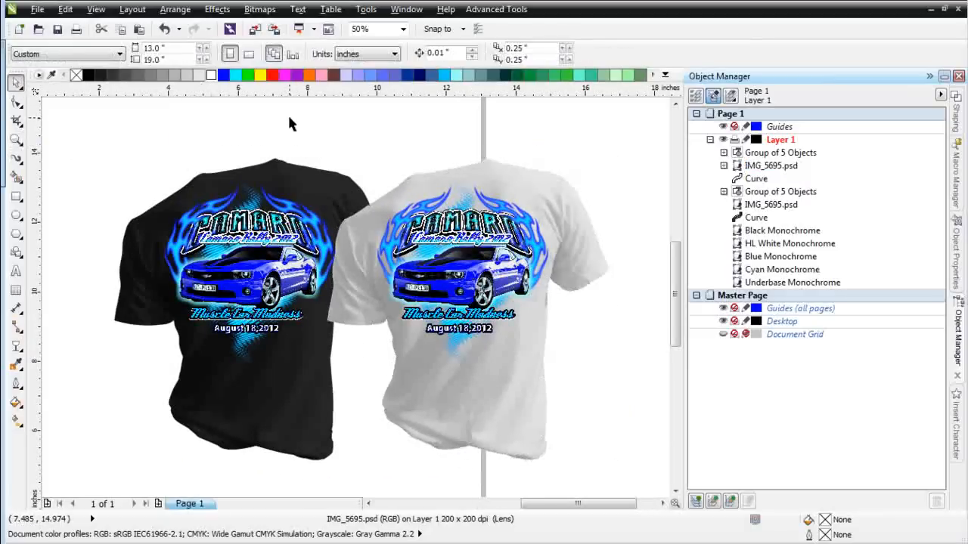